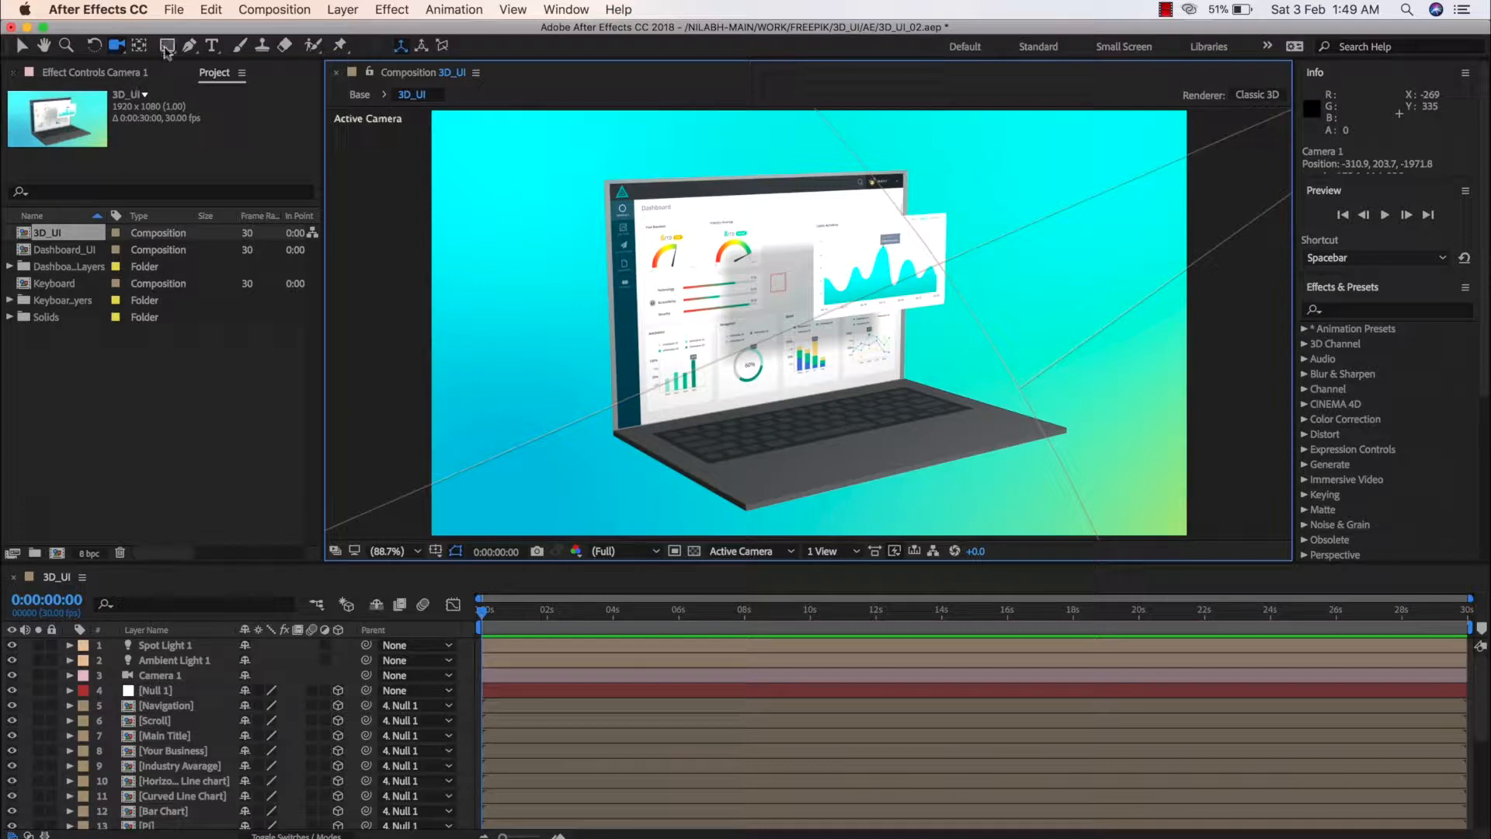
Orbit the camera around the finished 3D laptop mockup to examine it from several angles
{"action": "left_click", "coordinate": [167, 45]}
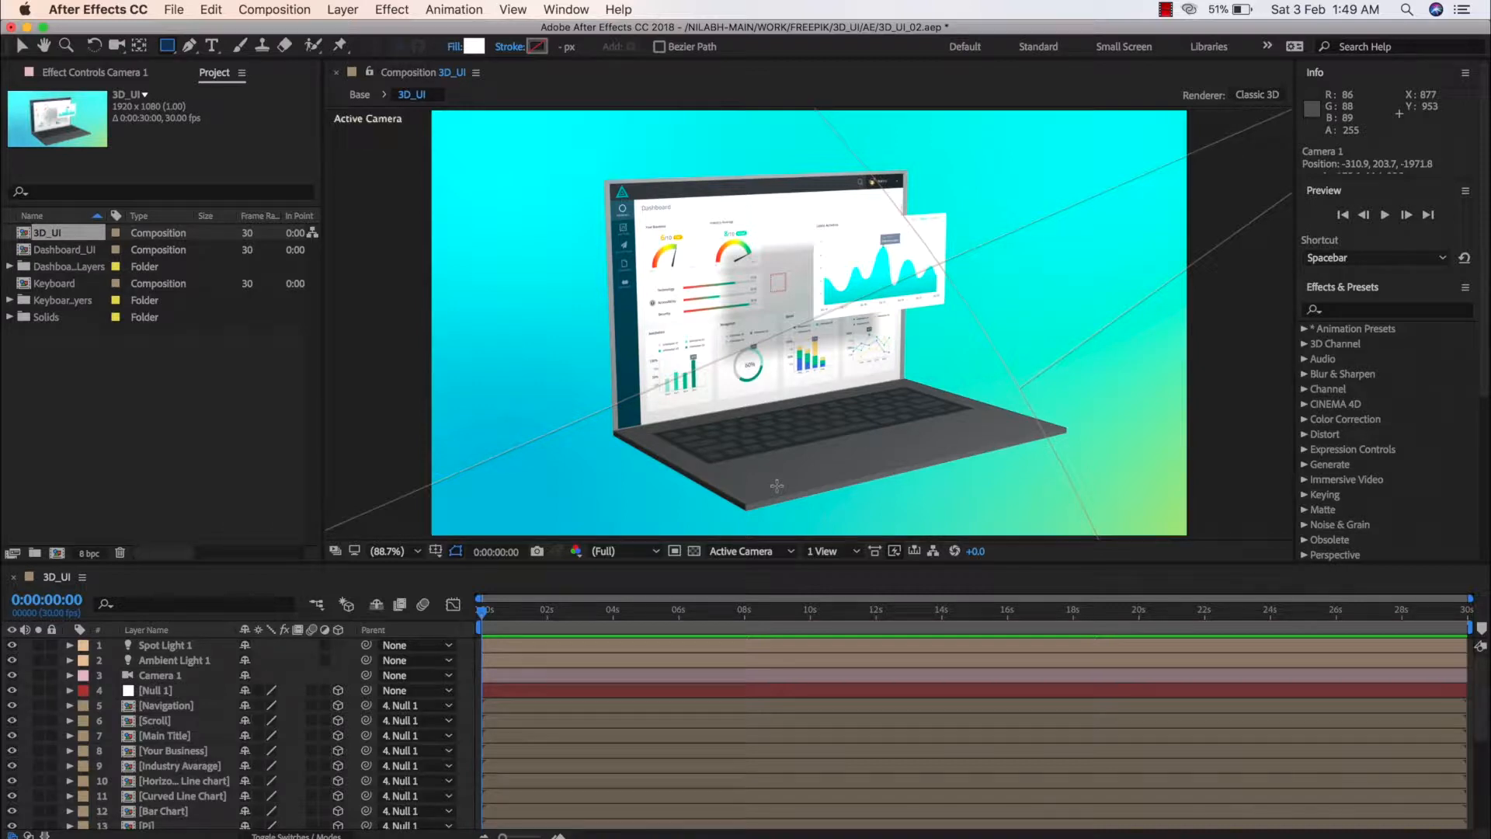
{"action": "key", "text": "c"}
{"action": "mouse_move", "coordinate": [807, 462]}
{"action": "left_mouse_down"}
{"action": "mouse_move", "coordinate": [893, 435]}
{"action": "mouse_move", "coordinate": [886, 450]}
{"action": "mouse_move", "coordinate": [819, 435]}
{"action": "mouse_move", "coordinate": [807, 412]}
{"action": "mouse_move", "coordinate": [846, 412]}
{"action": "mouse_move", "coordinate": [702, 279]}
{"action": "left_mouse_up"}
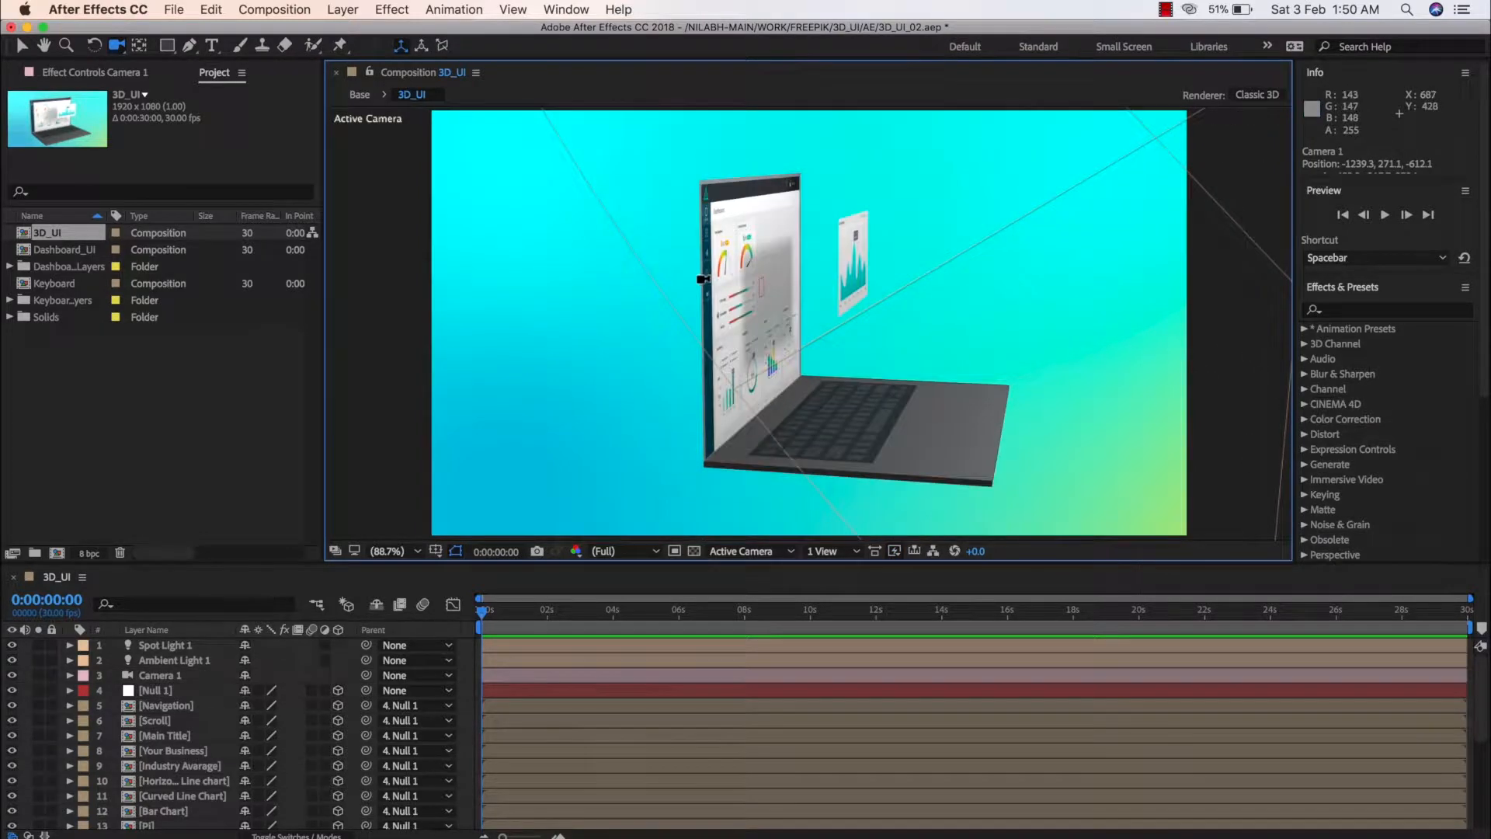
{"action": "left_click_drag", "start_coordinate": [866, 448], "coordinate": [816, 444]}
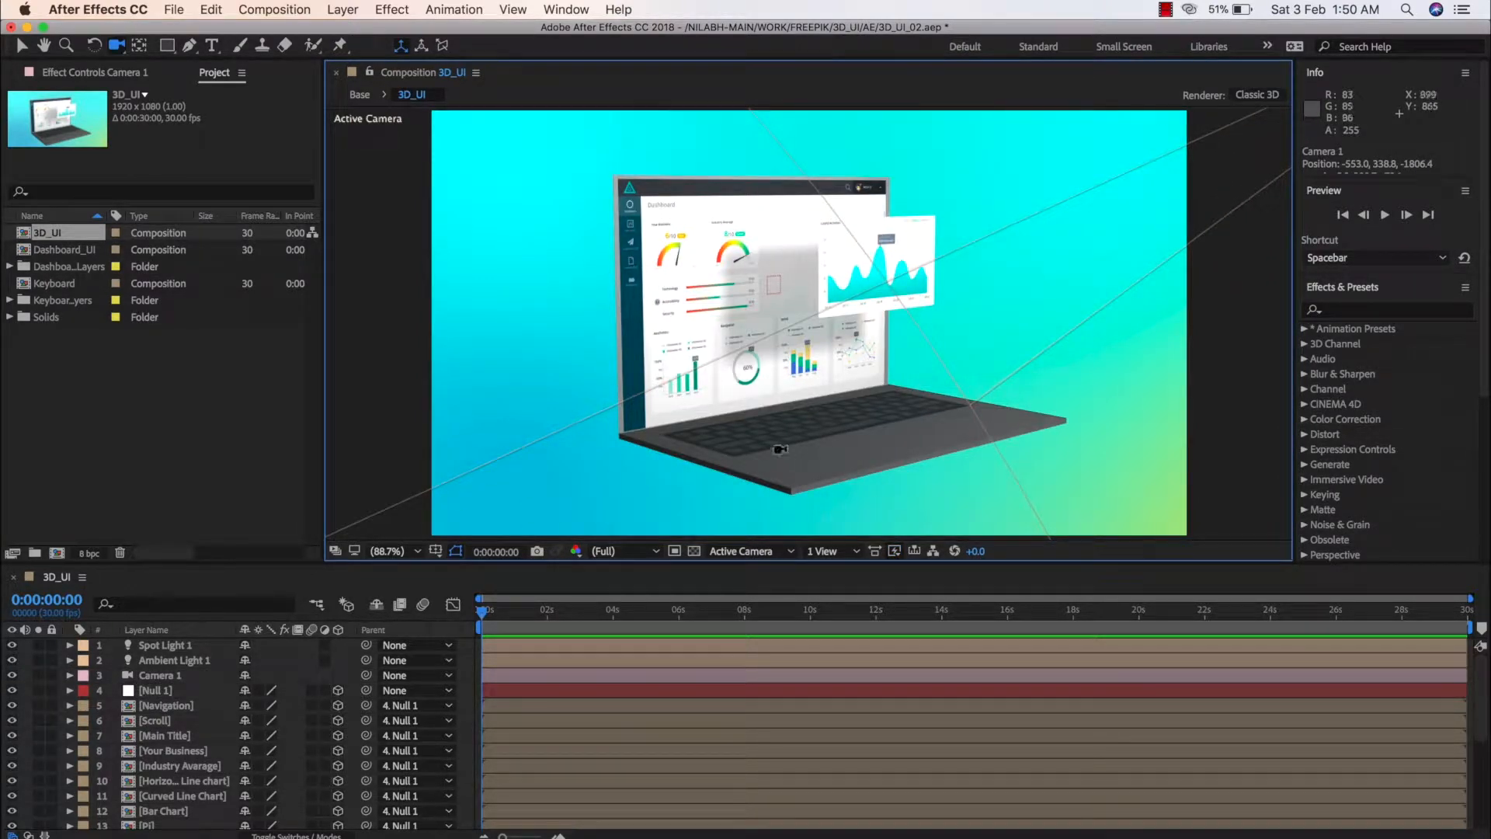
{"action": "left_click_drag", "start_coordinate": [773, 447], "coordinate": [792, 456]}
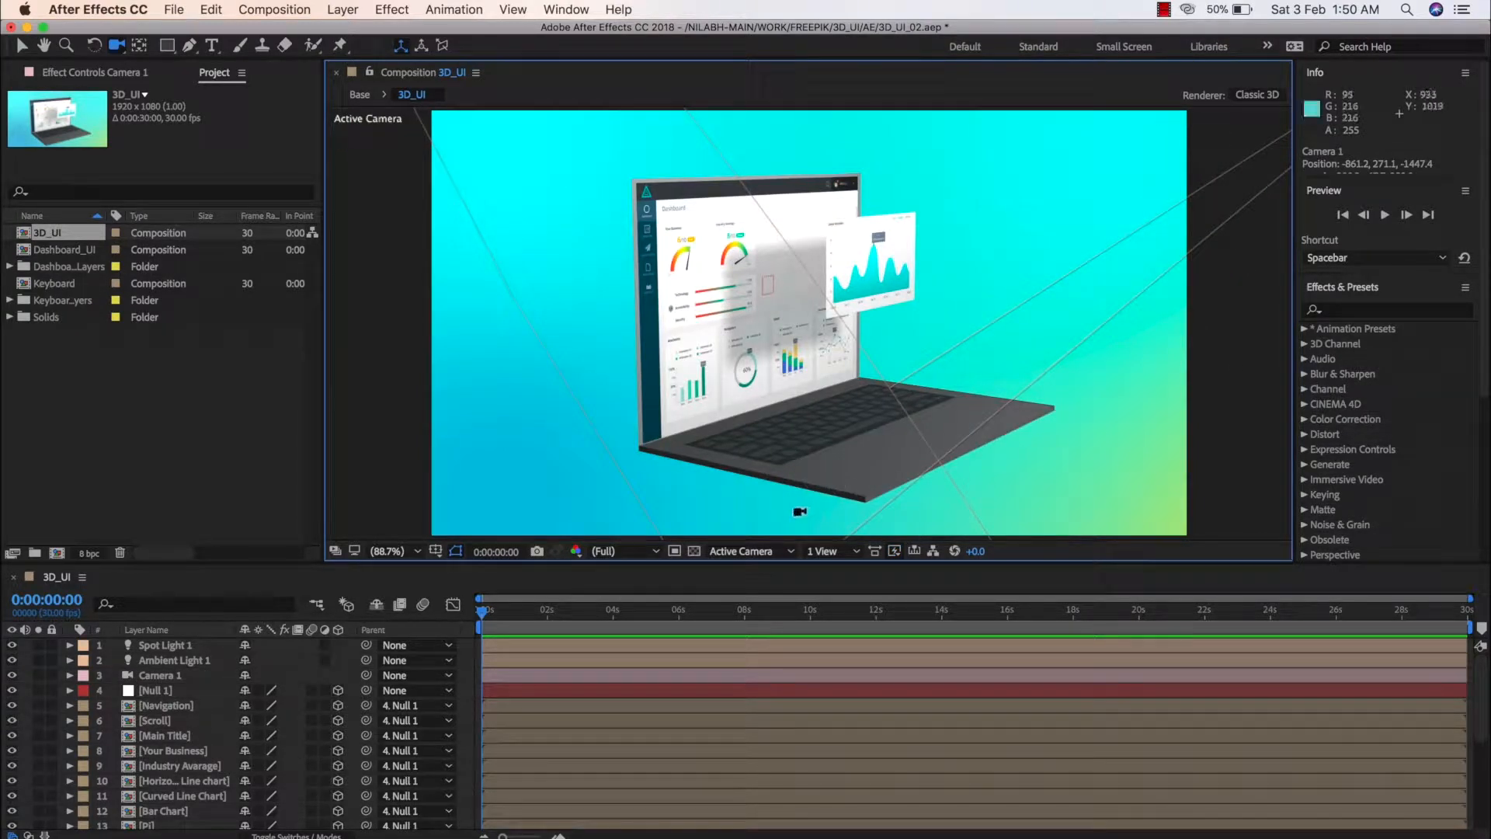
Inspect the laptop's keyboard base layer with its rotation properties, and its upright screen layer
{"action": "key", "text": "v"}
{"action": "left_click", "coordinate": [908, 497]}
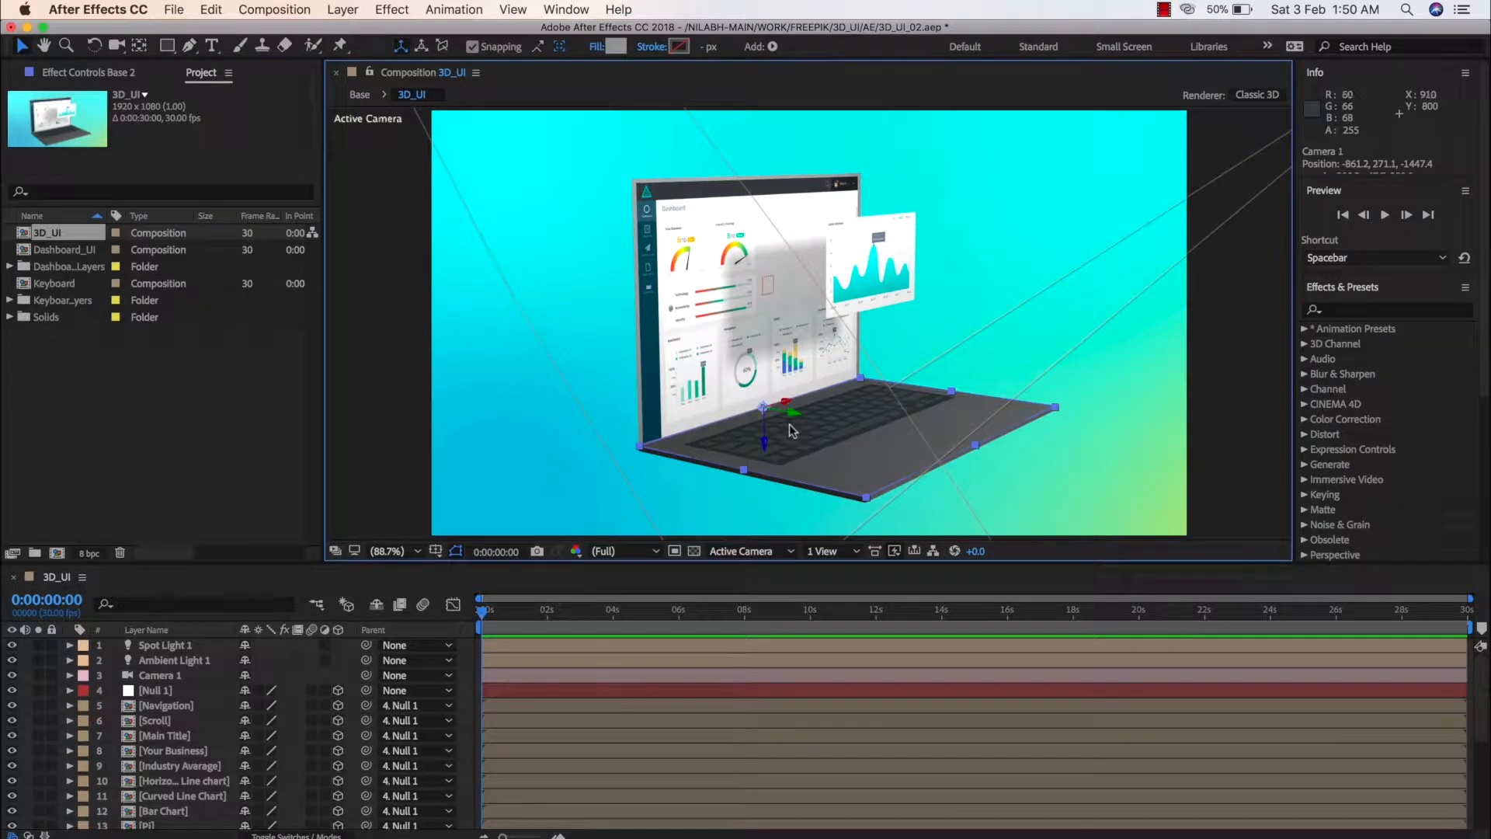
{"action": "key", "text": "r"}
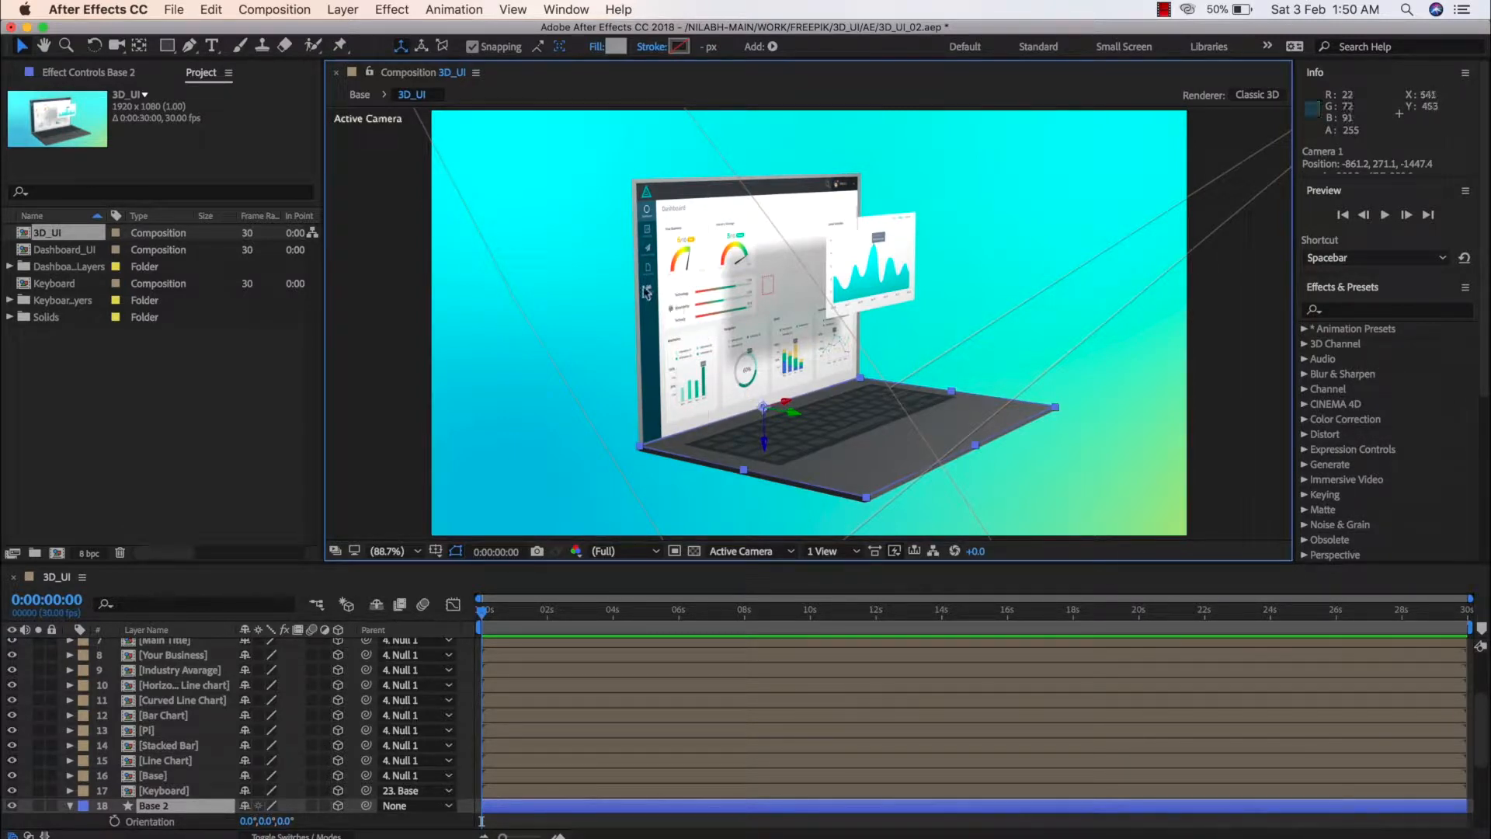
{"action": "left_click", "coordinate": [681, 361]}
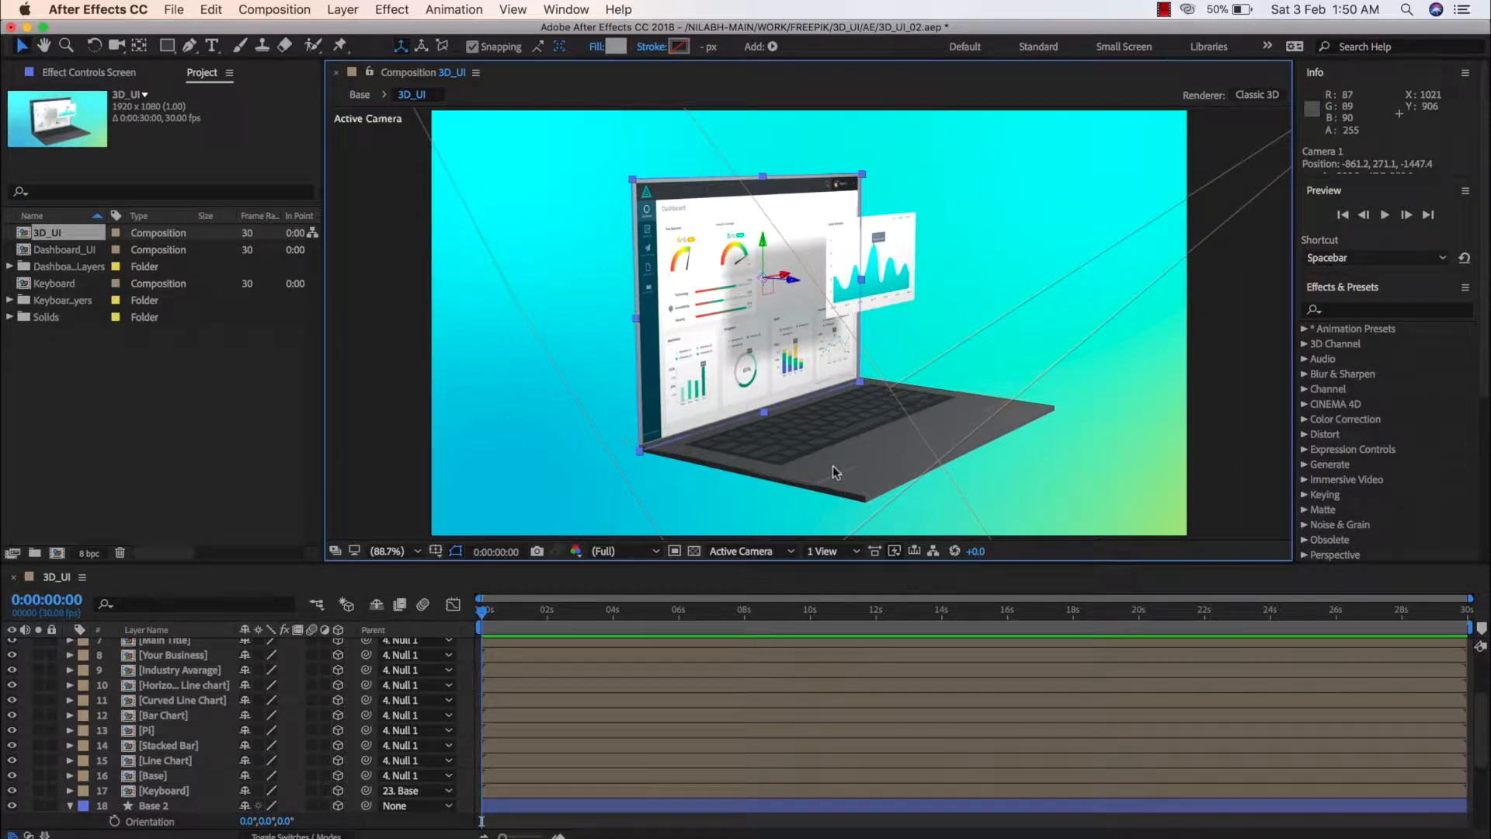
{"action": "key", "text": "c"}
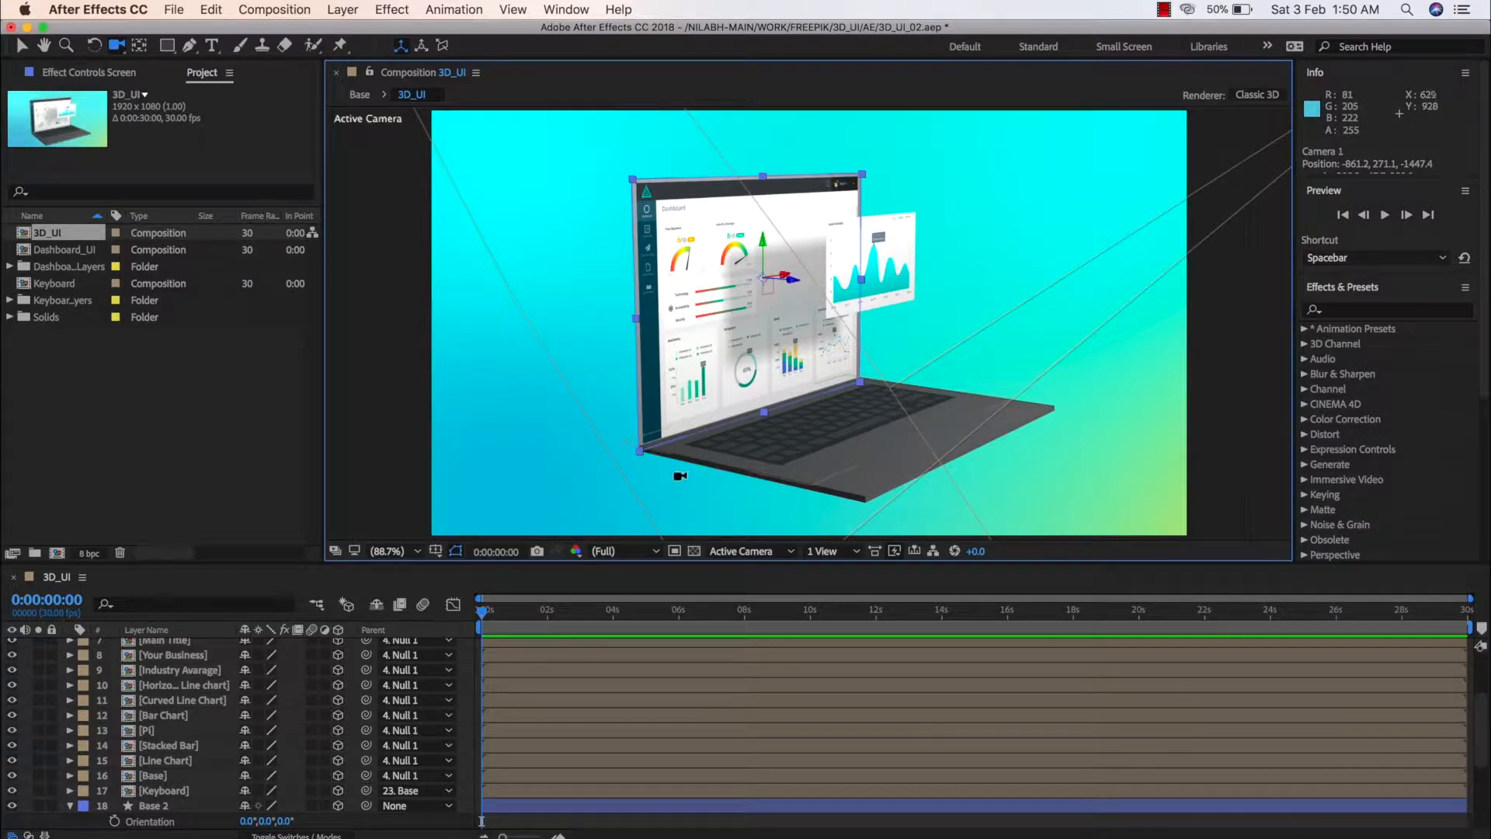
{"action": "key", "text": "v"}
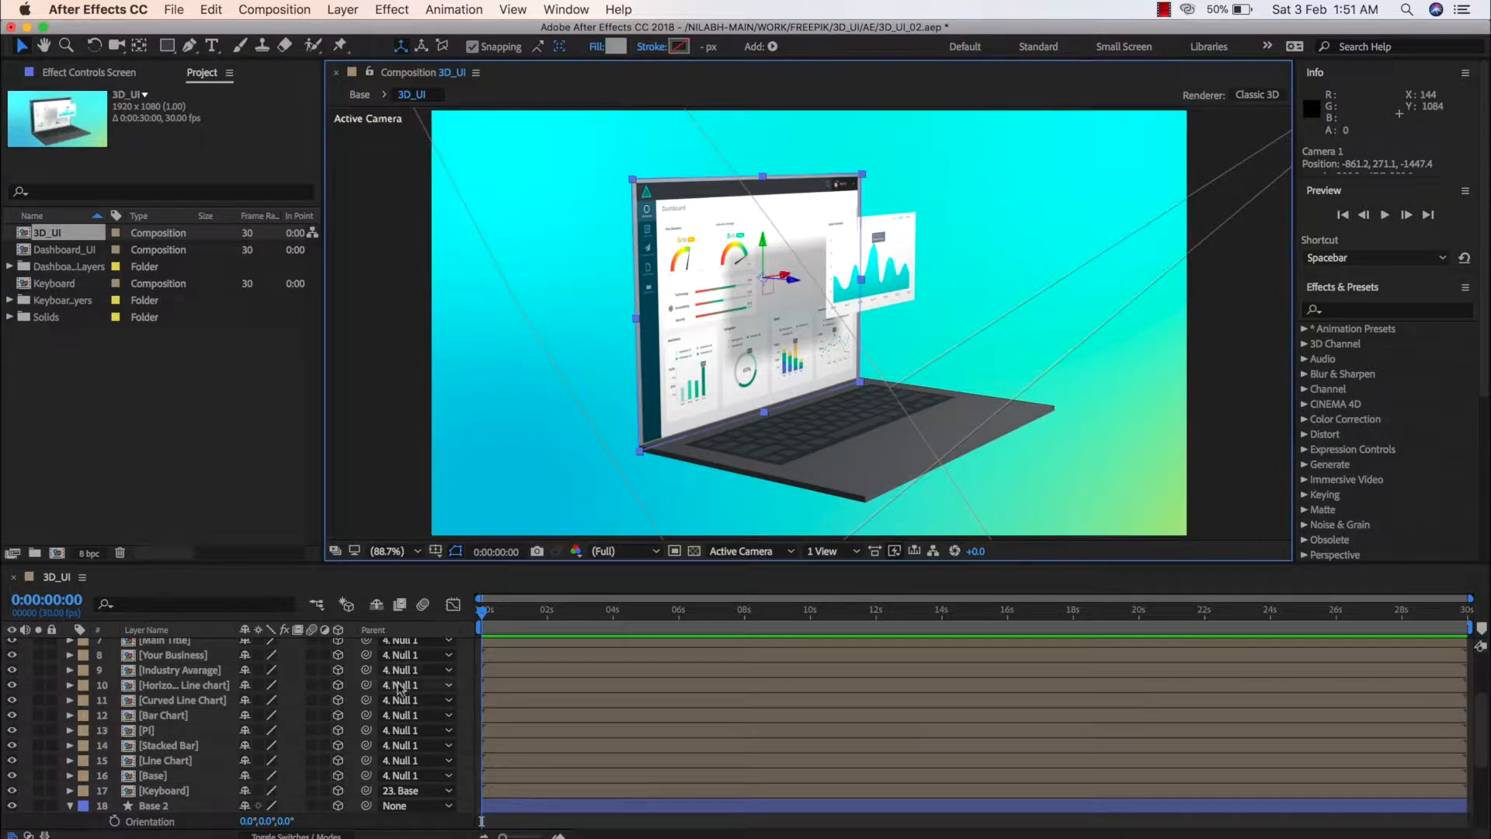
Create a new composition named Comp 1 at 1920 x 1080 px, 30 fps, with a duration of 0:01:30:00
{"action": "left_click", "coordinate": [276, 9]}
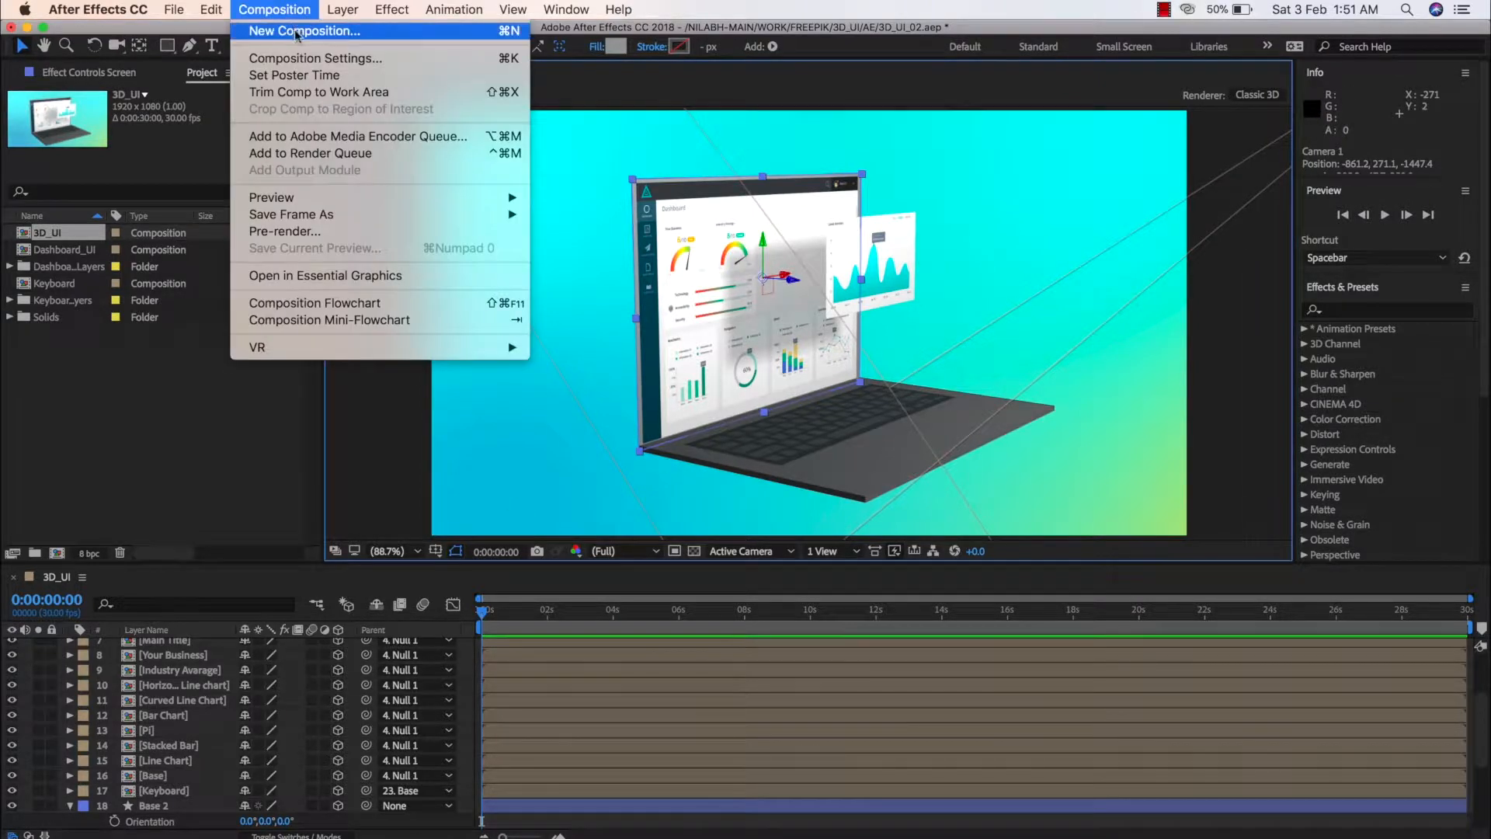
{"action": "left_click", "coordinate": [286, 31]}
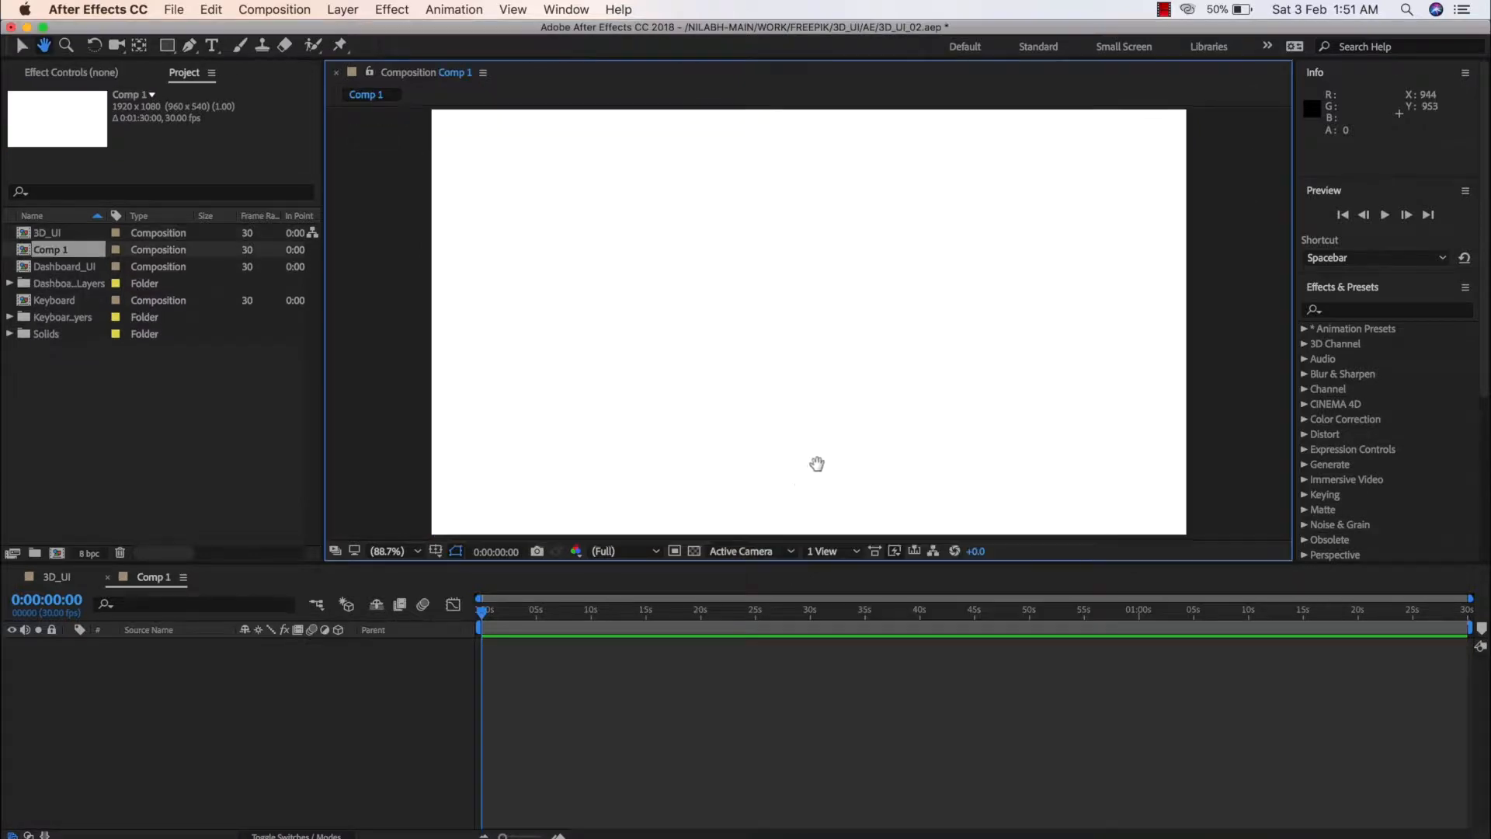
{"action": "left_click_drag", "start_coordinate": [817, 463], "coordinate": [829, 455]}
{"action": "left_click", "coordinate": [342, 679]}
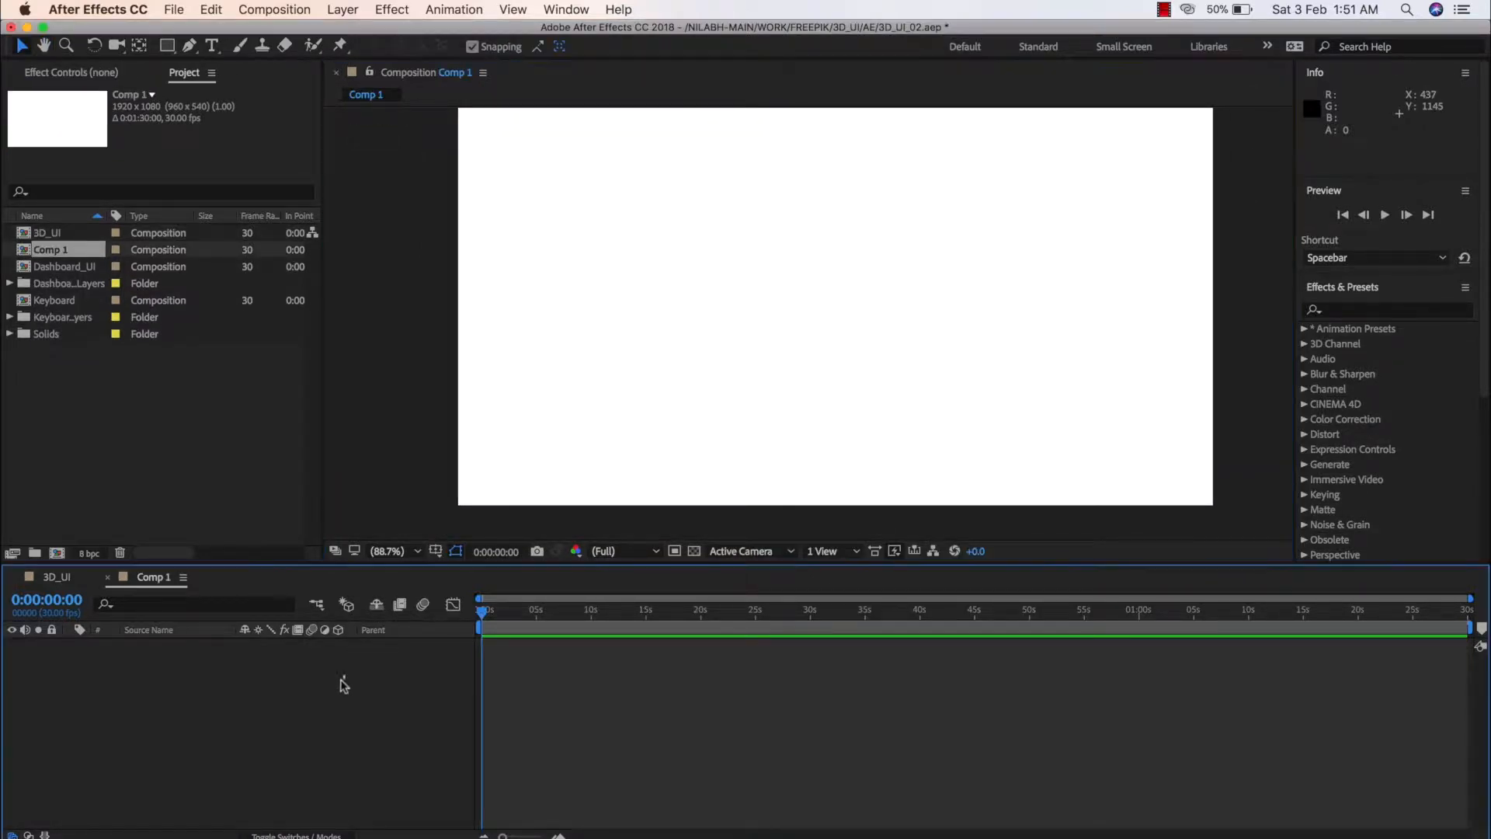
Copy the BG layer from the 3D_UI composition and paste it into Comp 1
{"action": "left_click", "coordinate": [63, 581]}
{"action": "scroll", "coordinate": [157, 759], "scroll_direction": "up", "scroll_amount": 3}
{"action": "scroll", "coordinate": [178, 763], "scroll_direction": "down", "scroll_amount": 5}
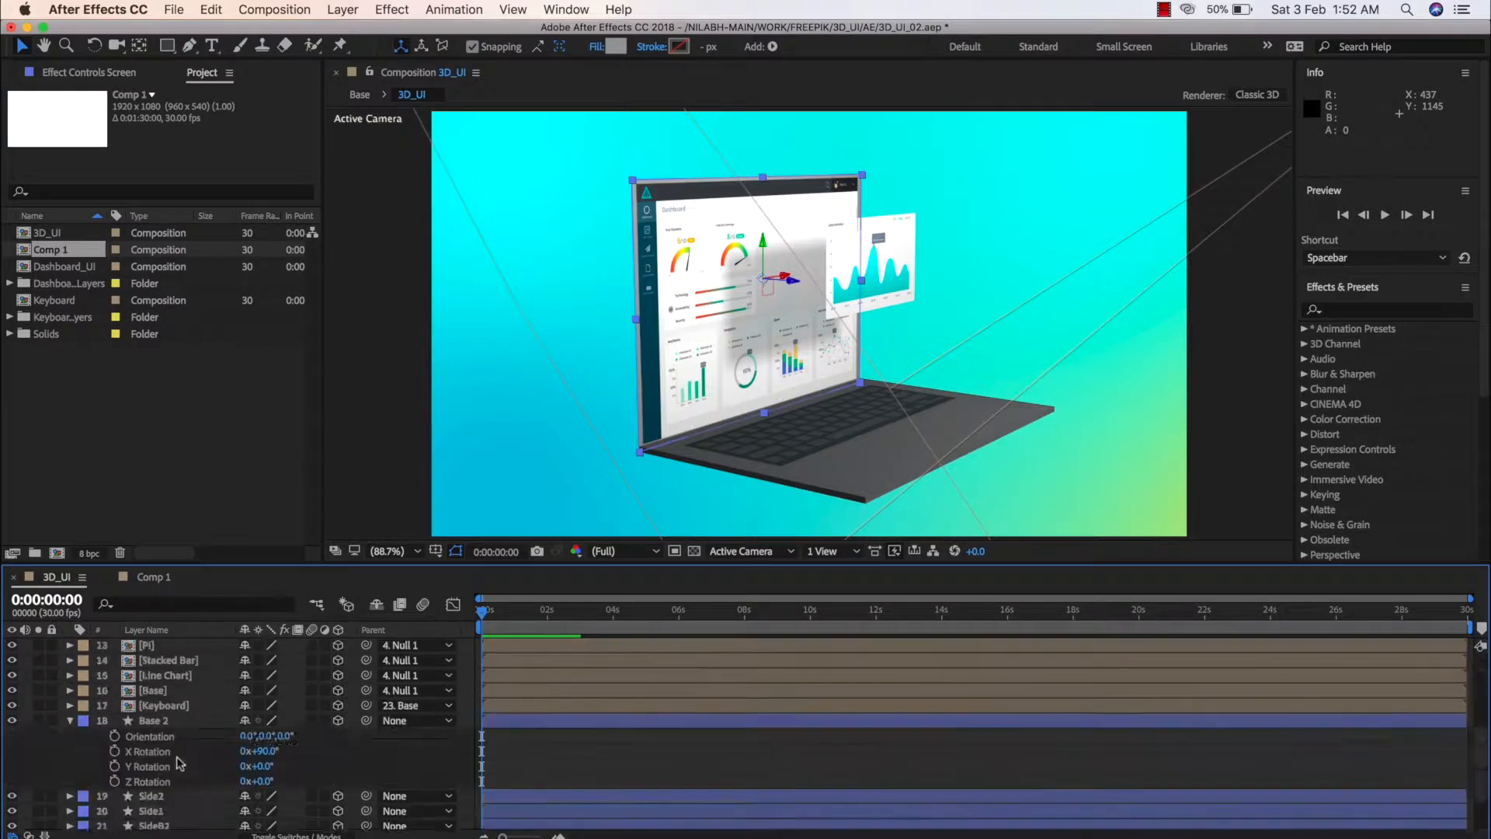
{"action": "scroll", "coordinate": [180, 764], "scroll_direction": "down", "scroll_amount": 4}
{"action": "left_click", "coordinate": [172, 821]}
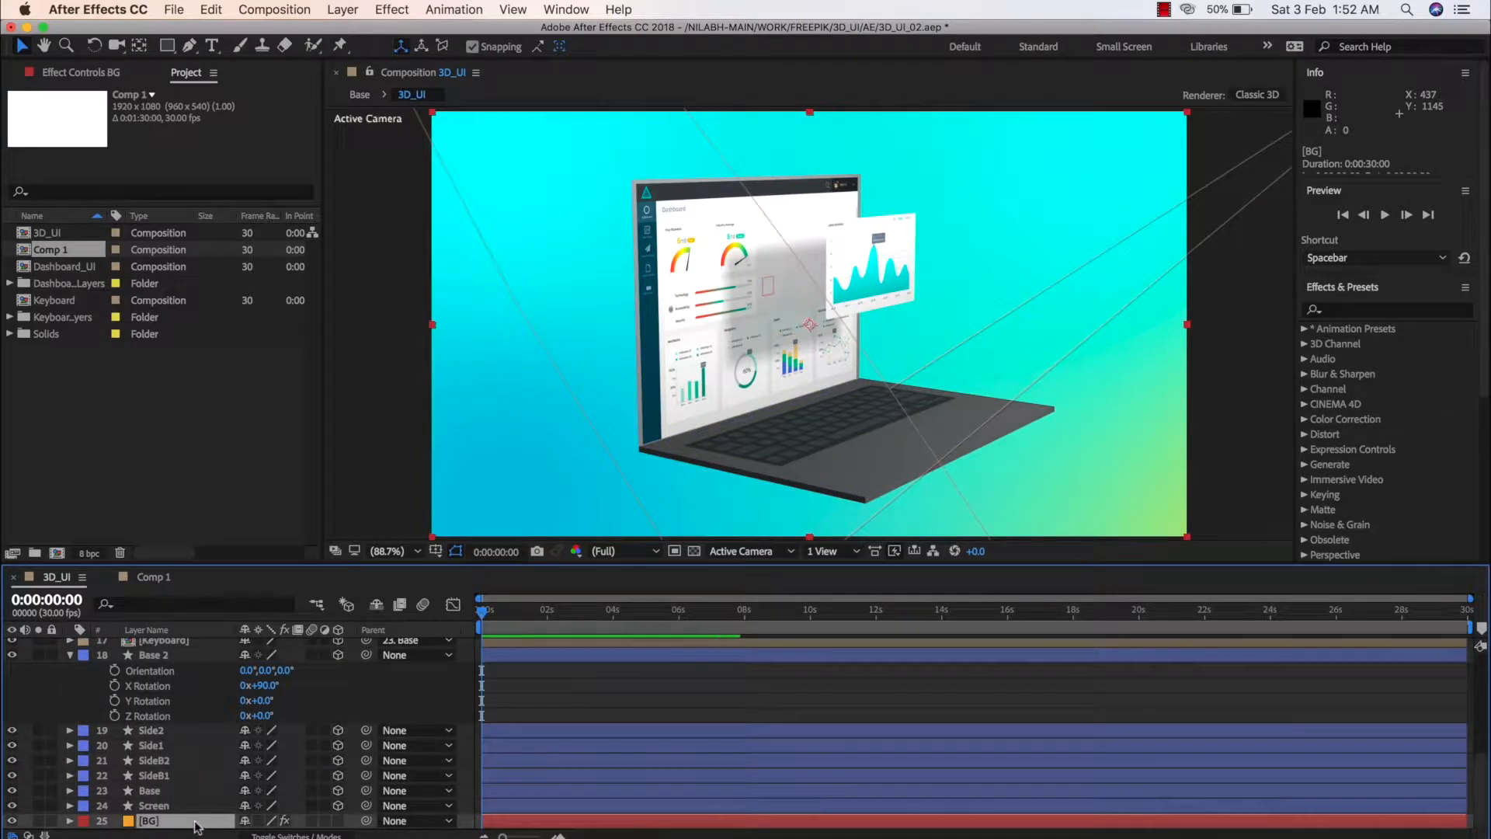
{"action": "key", "text": "super+c"}
{"action": "left_click", "coordinate": [144, 578]}
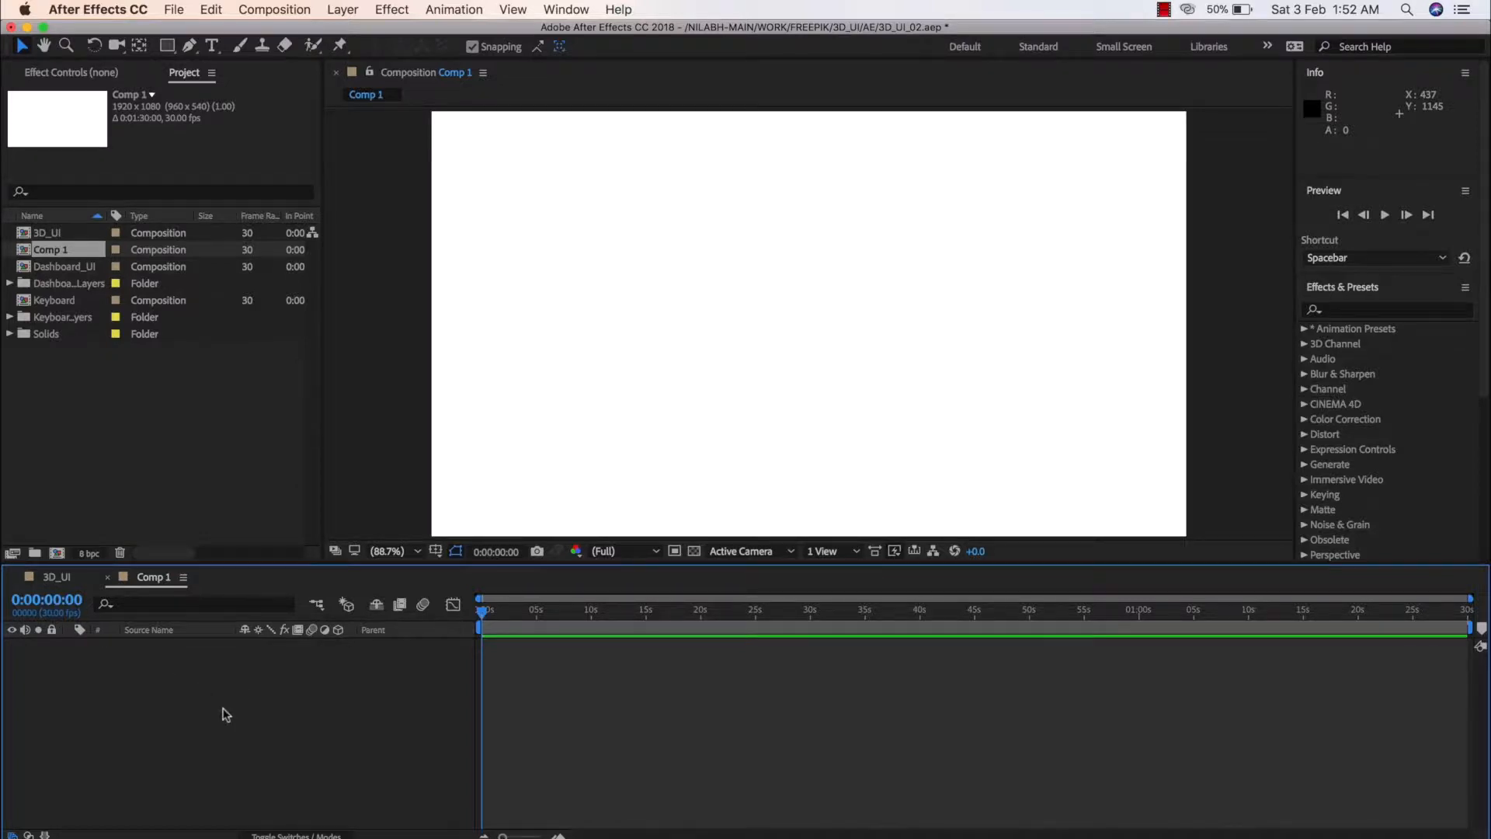
{"action": "key", "text": "super+v"}
{"action": "key", "text": "period"}
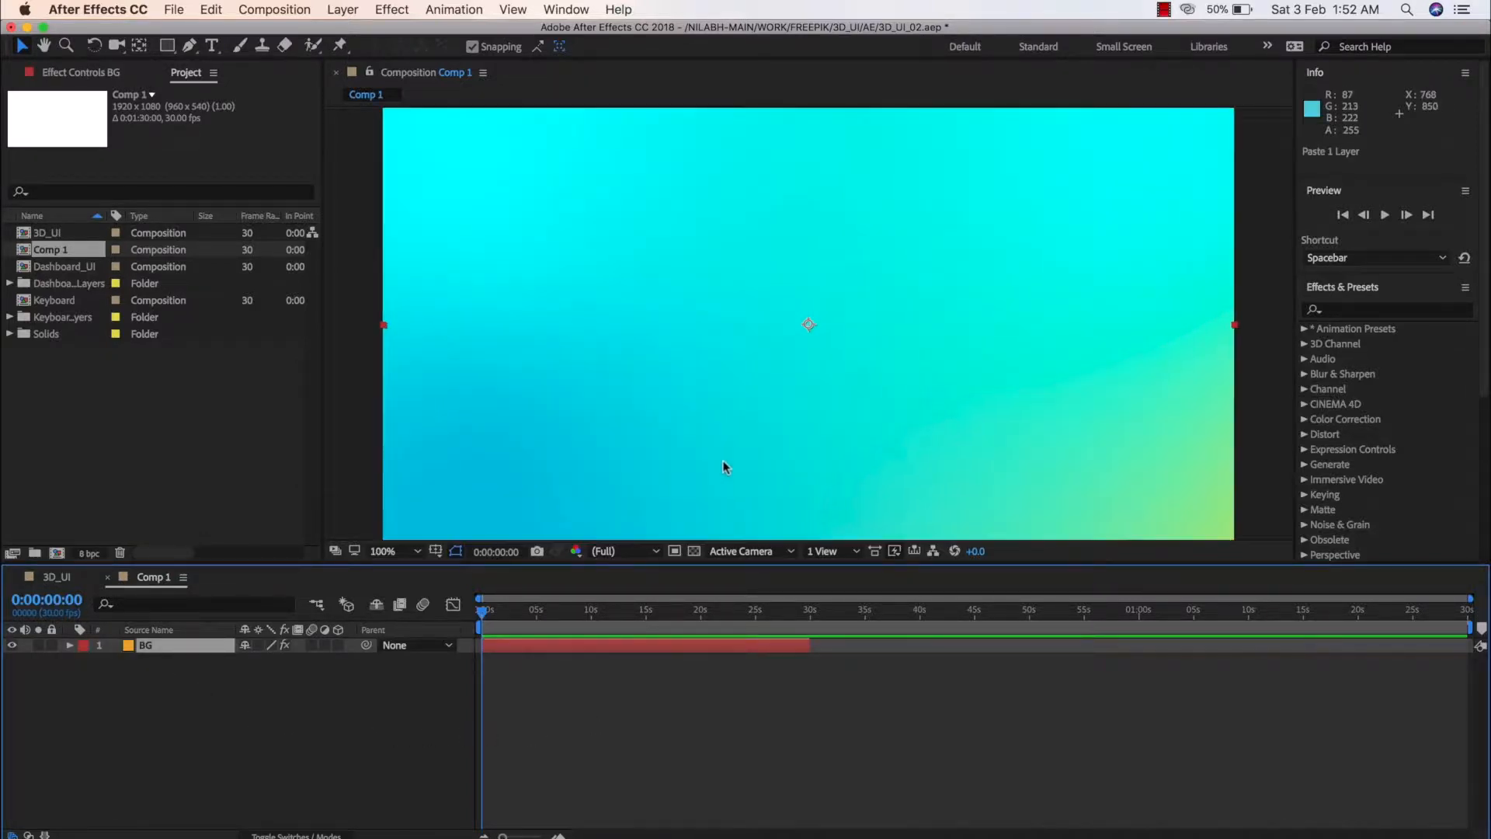
{"action": "key", "text": "comma"}
{"action": "key", "text": "comma"}
{"action": "key", "text": "comma"}
{"action": "key", "text": "comma"}
Examine the 4-Color Gradient effect's points and colors on the BG layer, comparing 3D_UI with Comp 1
{"action": "left_click", "coordinate": [205, 651]}
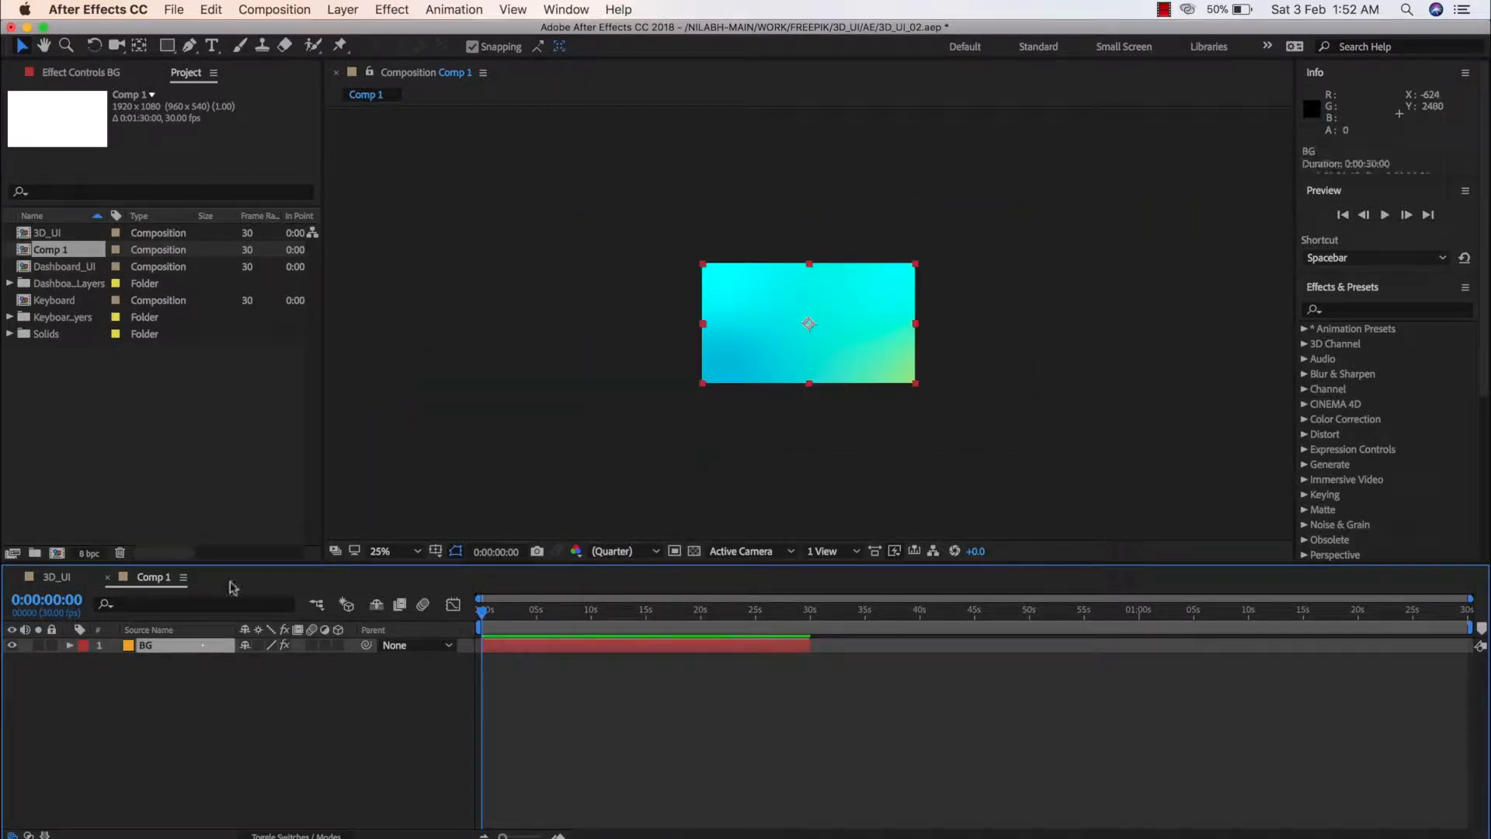
{"action": "left_click", "coordinate": [101, 73]}
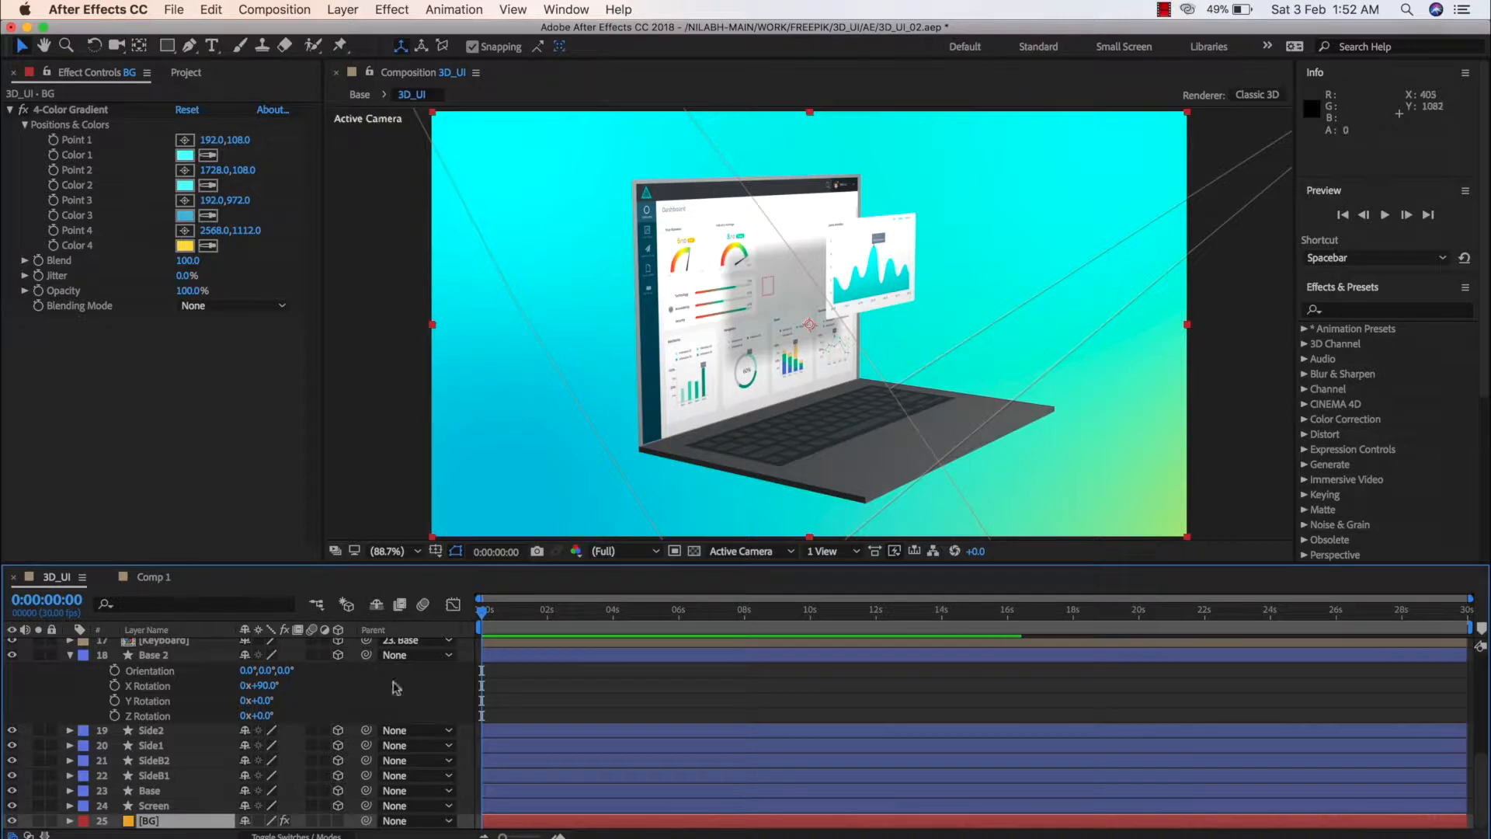
{"action": "left_click", "coordinate": [70, 656]}
{"action": "left_click", "coordinate": [194, 687]}
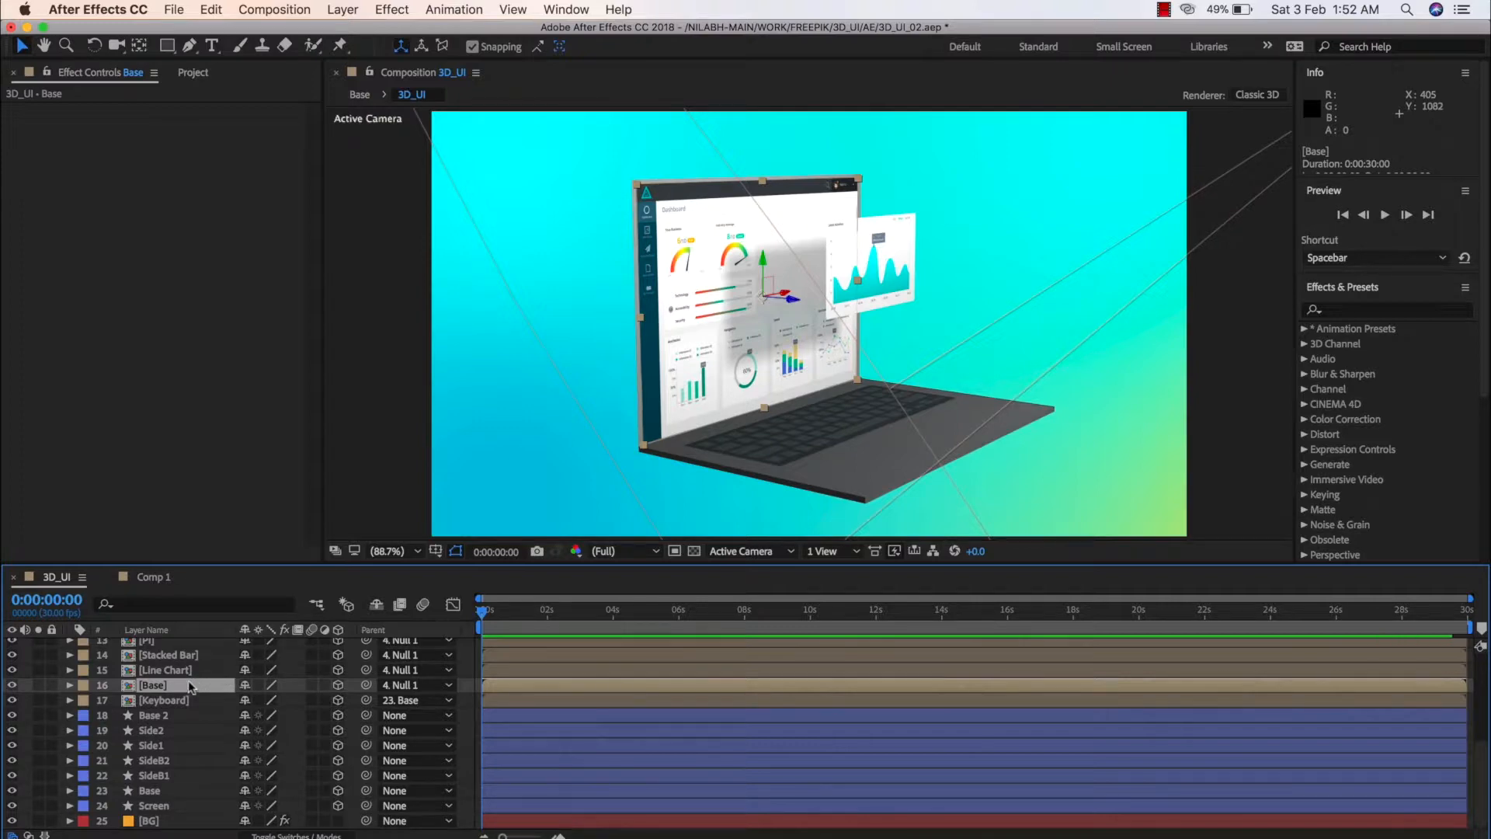
{"action": "left_click", "coordinate": [151, 578]}
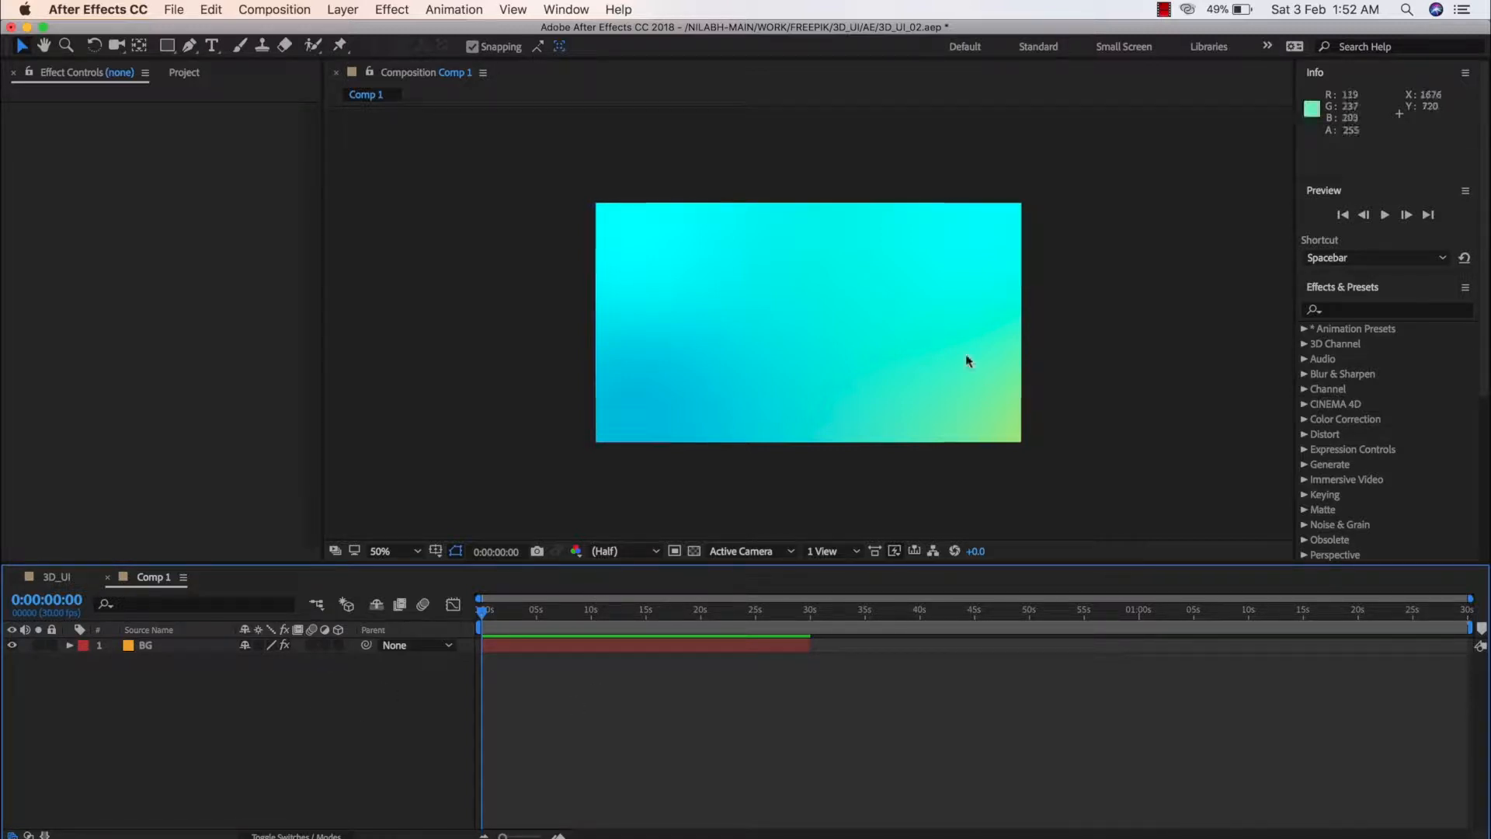
{"action": "left_click", "coordinate": [822, 350]}
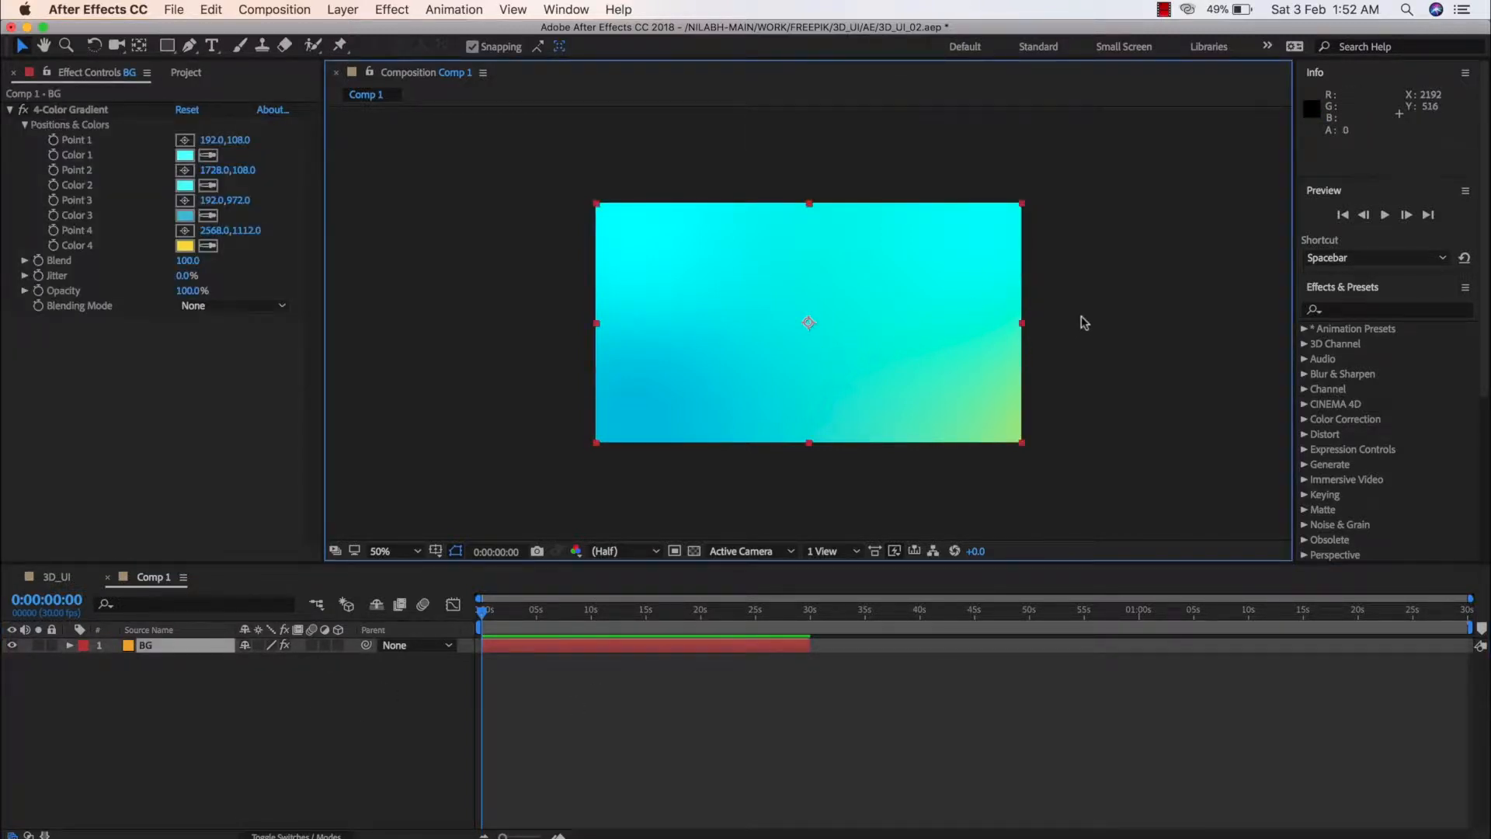
{"action": "key", "text": "period"}
{"action": "key", "text": "comma"}
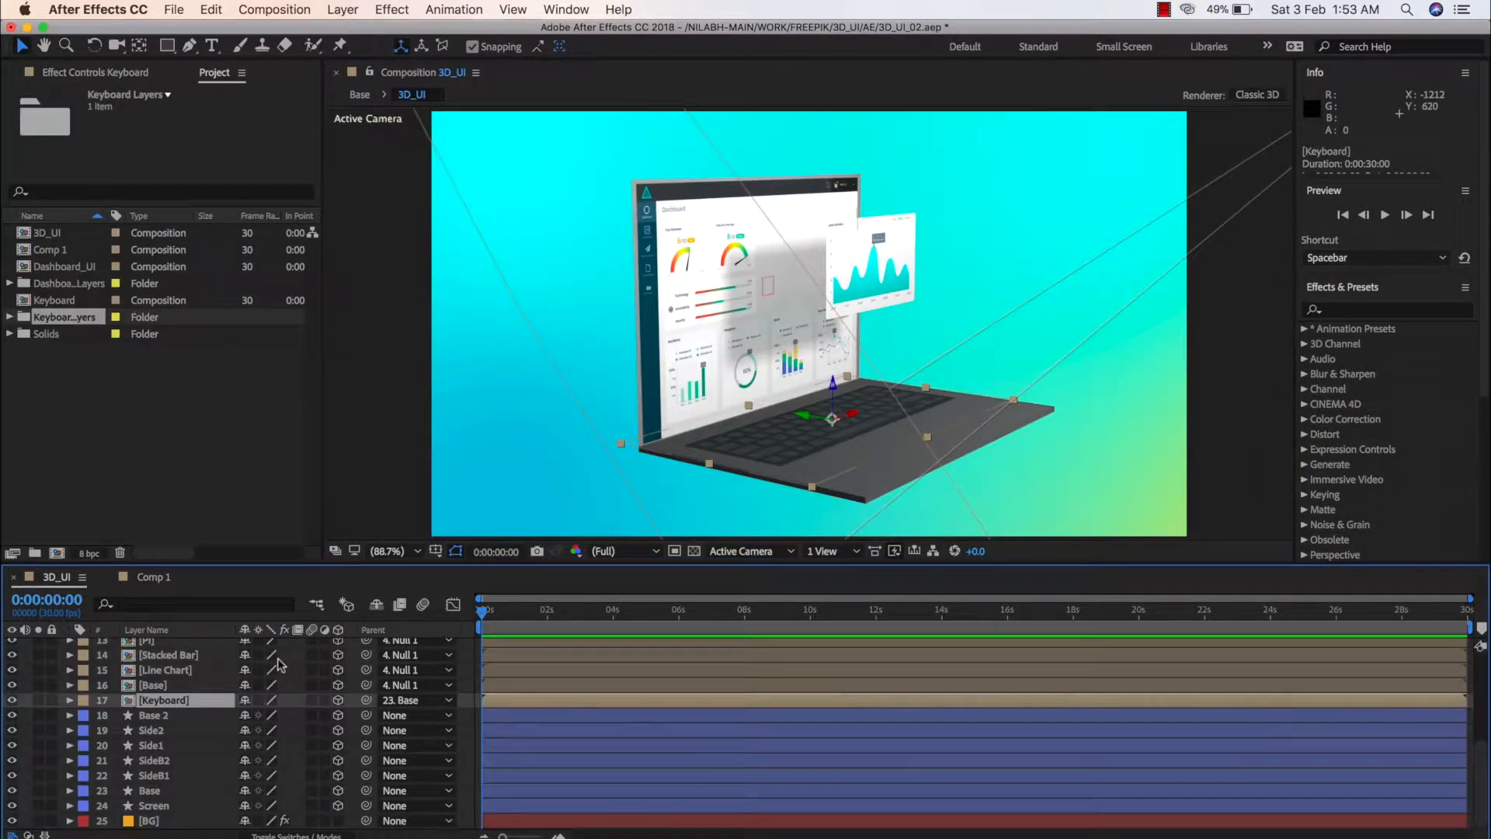
Copy the 12 dashboard layers from Navigation through Base in 3D_UI, leaving out Keyboard, and paste them into Comp 1
{"action": "left_click", "coordinate": [160, 672]}
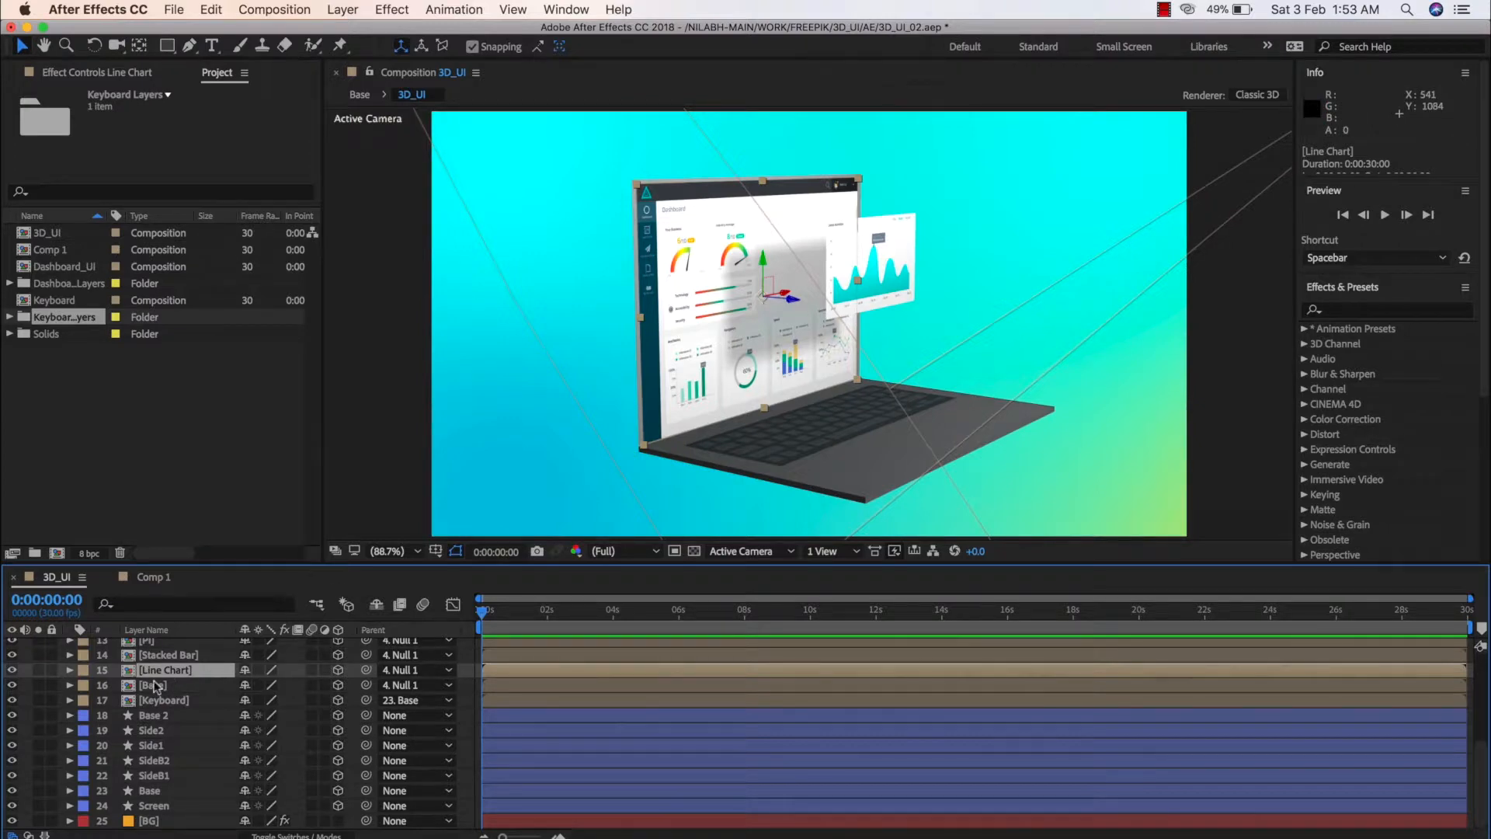
{"action": "left_click", "coordinate": [155, 702]}
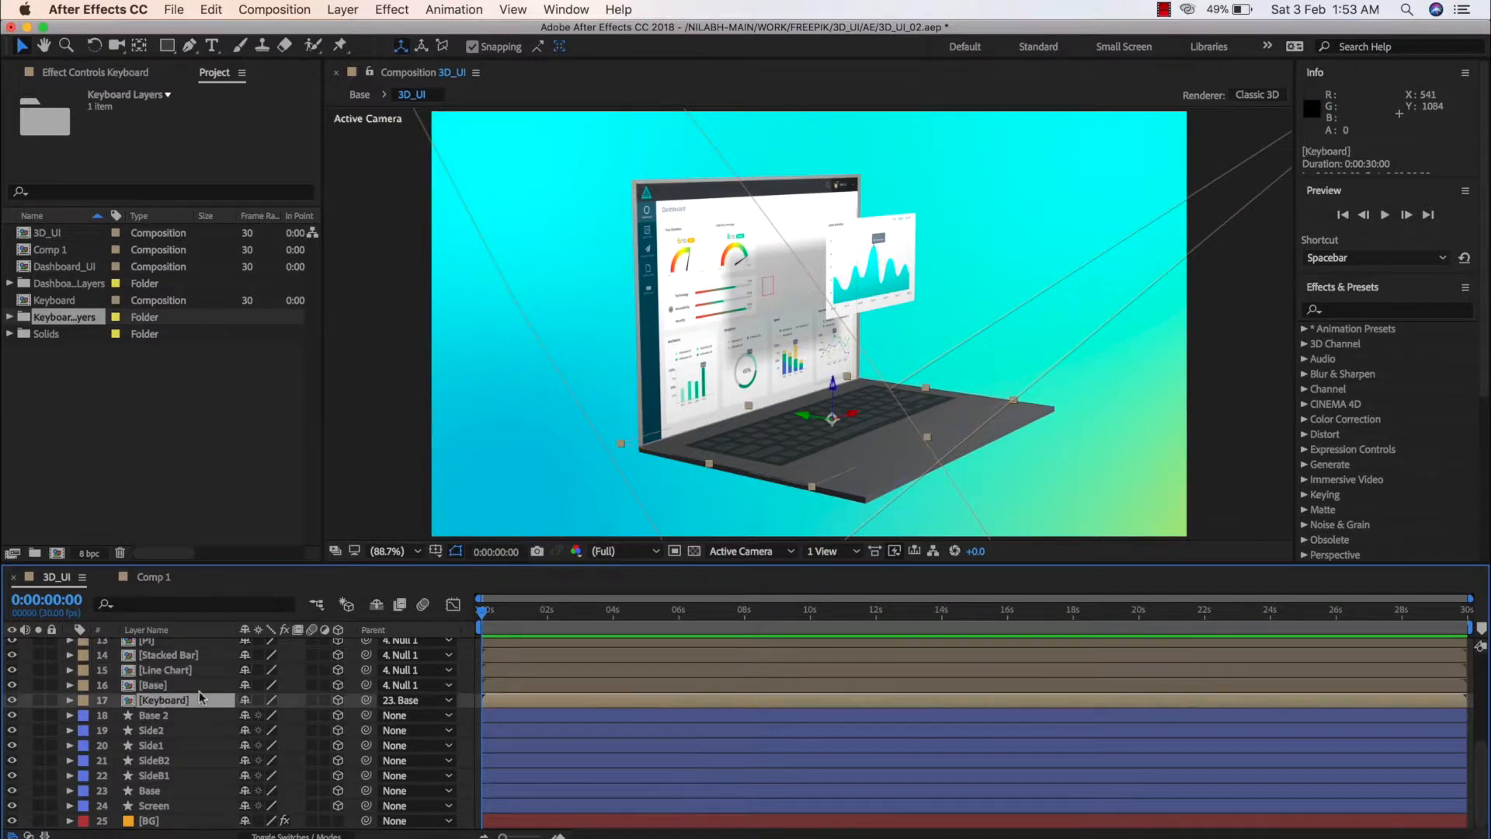
{"action": "scroll", "coordinate": [159, 746], "scroll_direction": "up", "scroll_amount": 5}
{"action": "scroll", "coordinate": [159, 746], "scroll_direction": "down", "scroll_amount": 5}
{"action": "scroll", "coordinate": [166, 791], "scroll_direction": "up", "scroll_amount": 5}
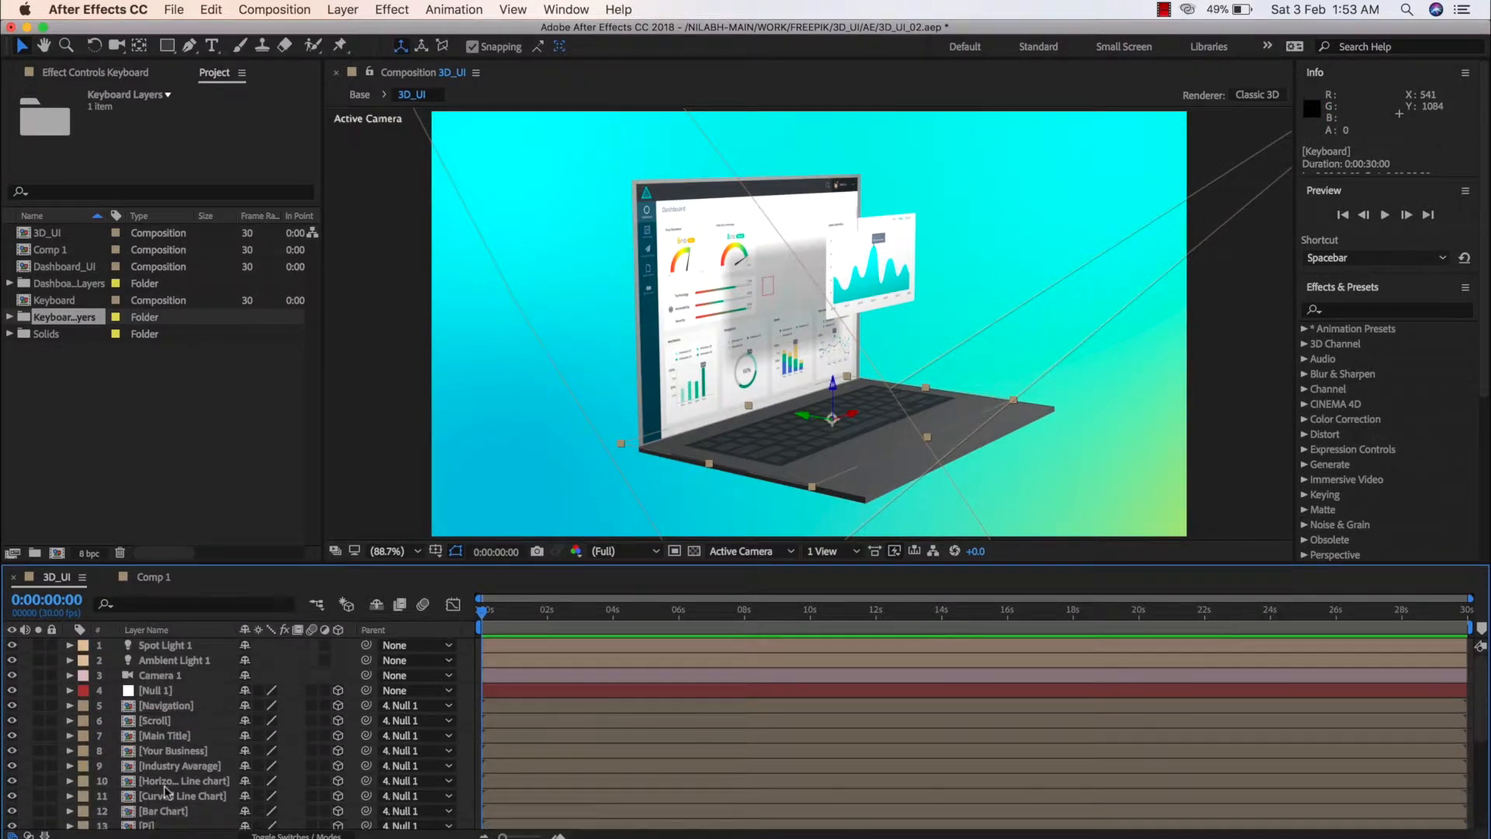
{"action": "left_click", "coordinate": [159, 705]}
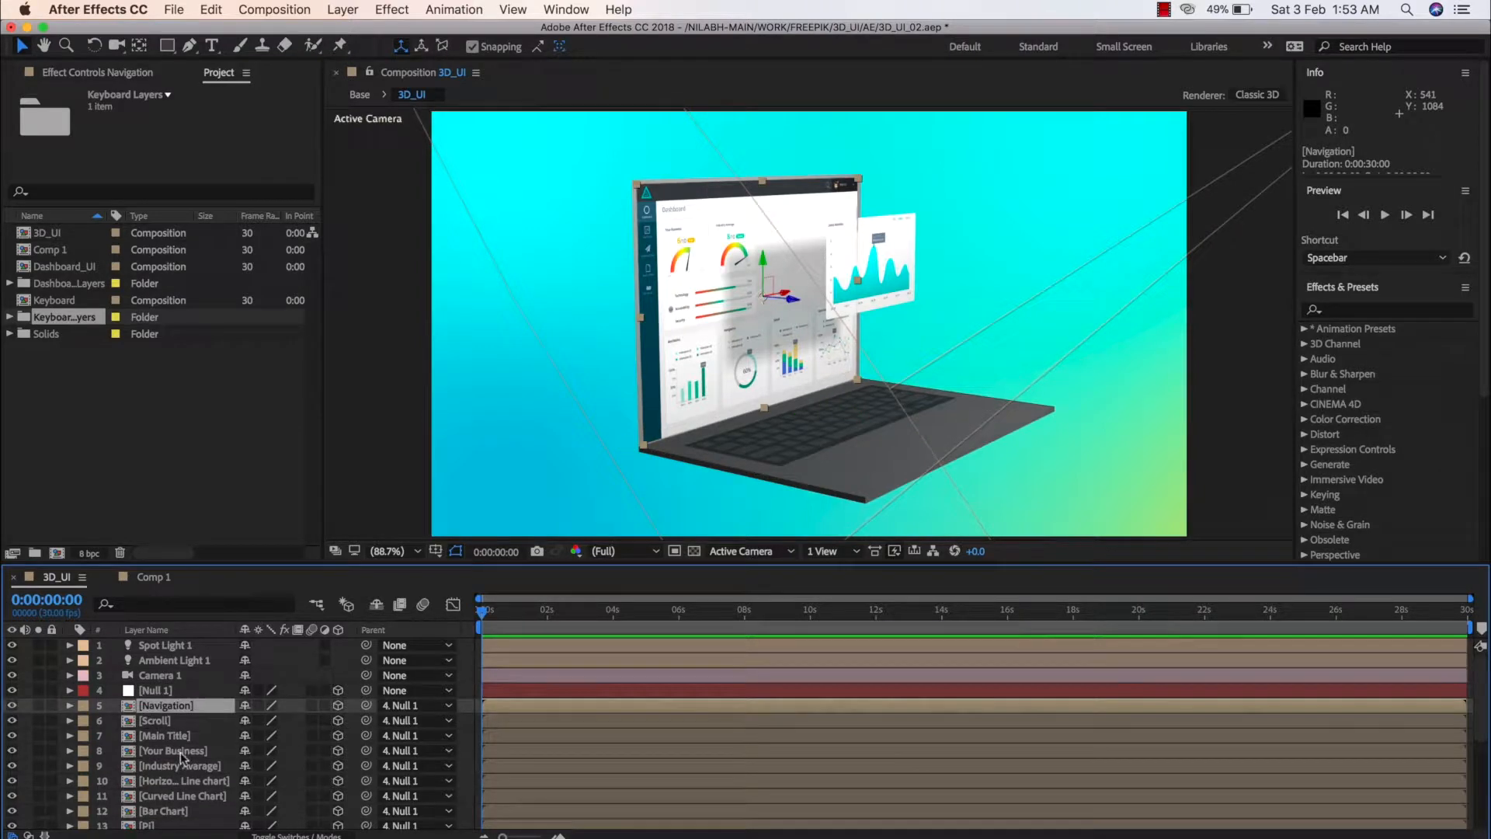
{"action": "scroll", "coordinate": [181, 760], "scroll_direction": "down", "scroll_amount": 5}
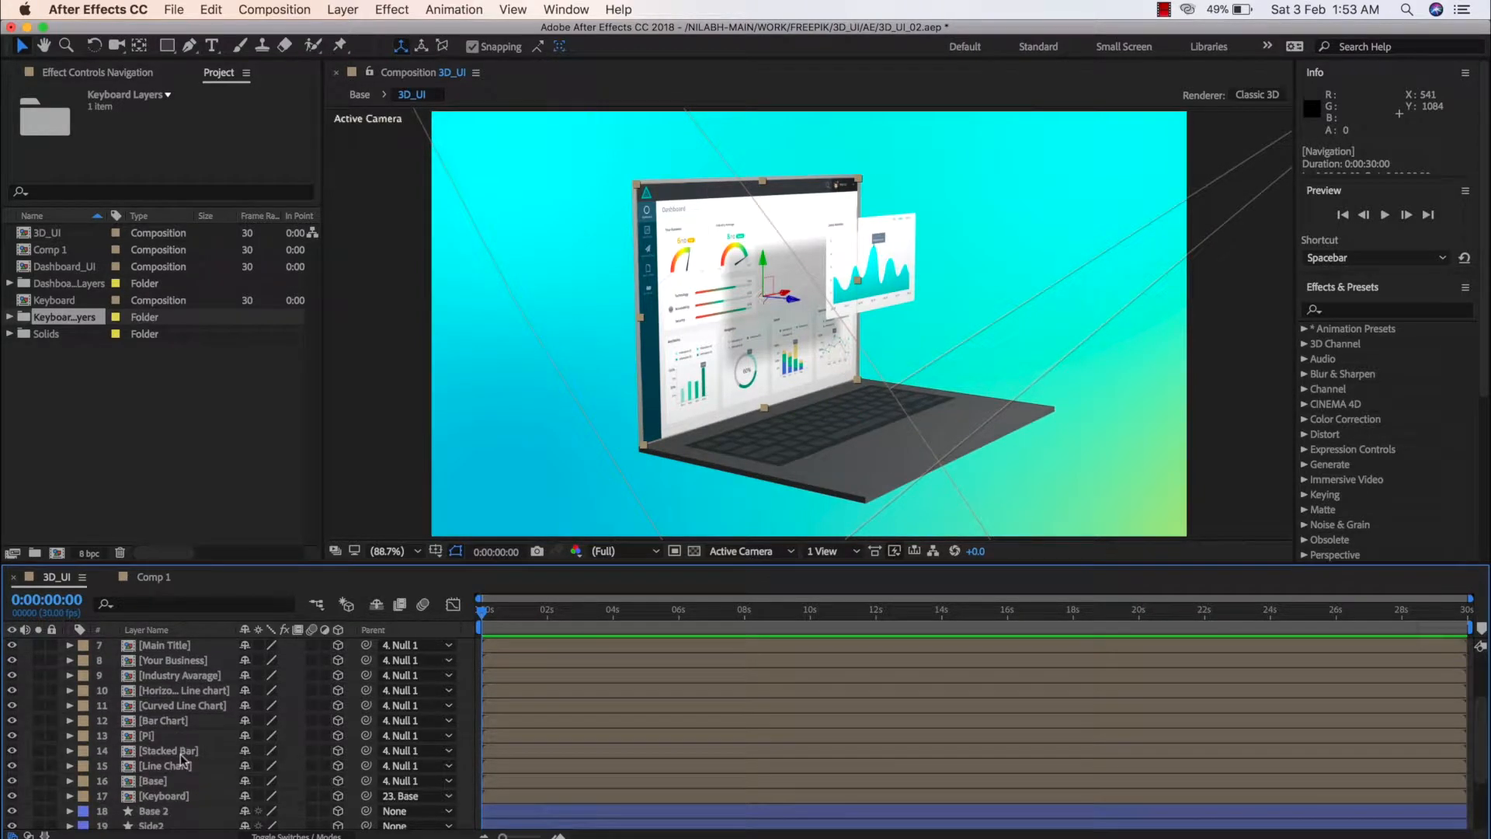
{"action": "left_click", "coordinate": [160, 783], "text": "shift"}
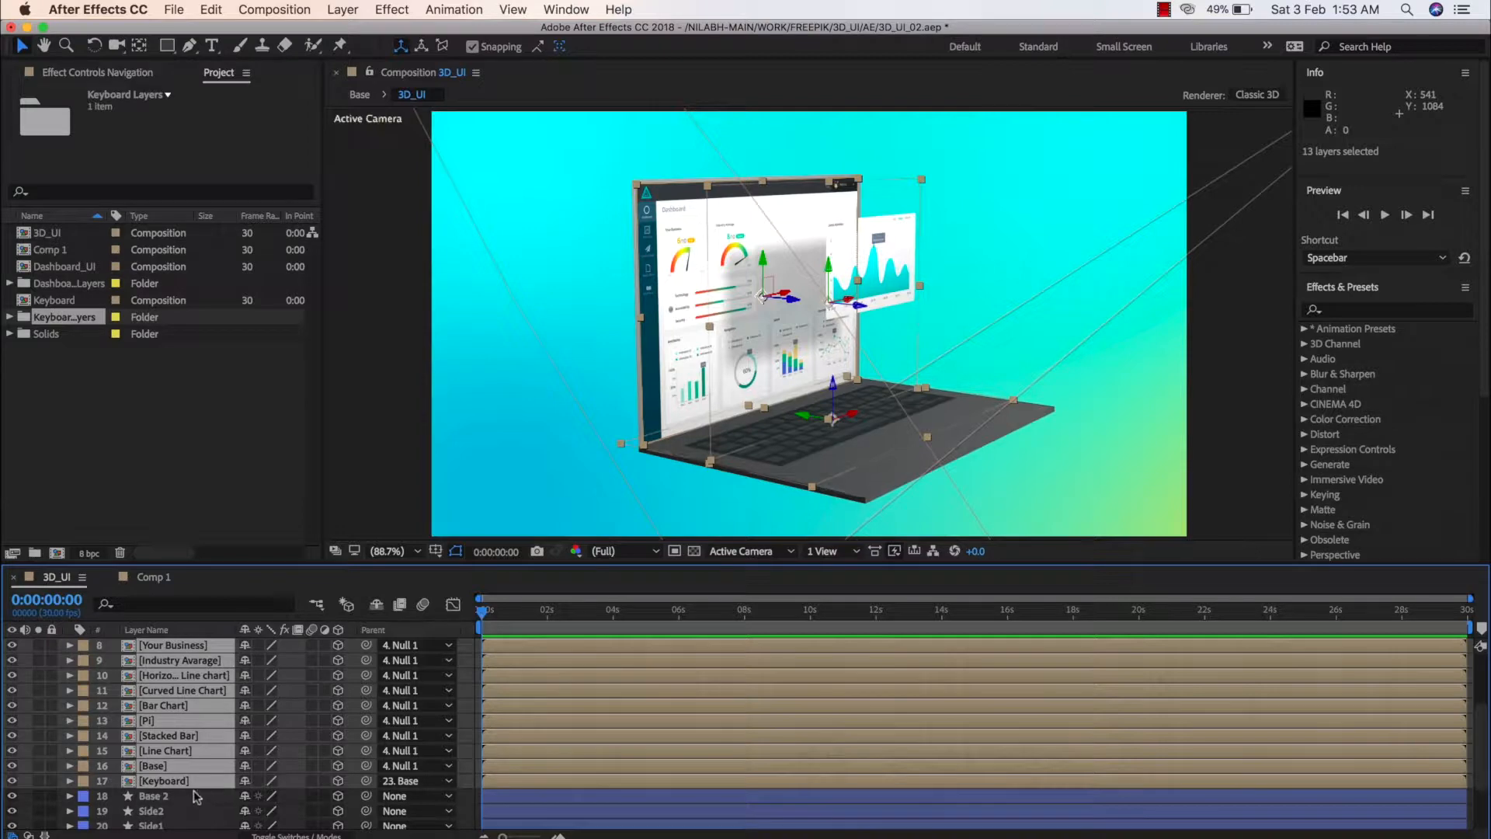
{"action": "left_click", "coordinate": [164, 780], "text": "super"}
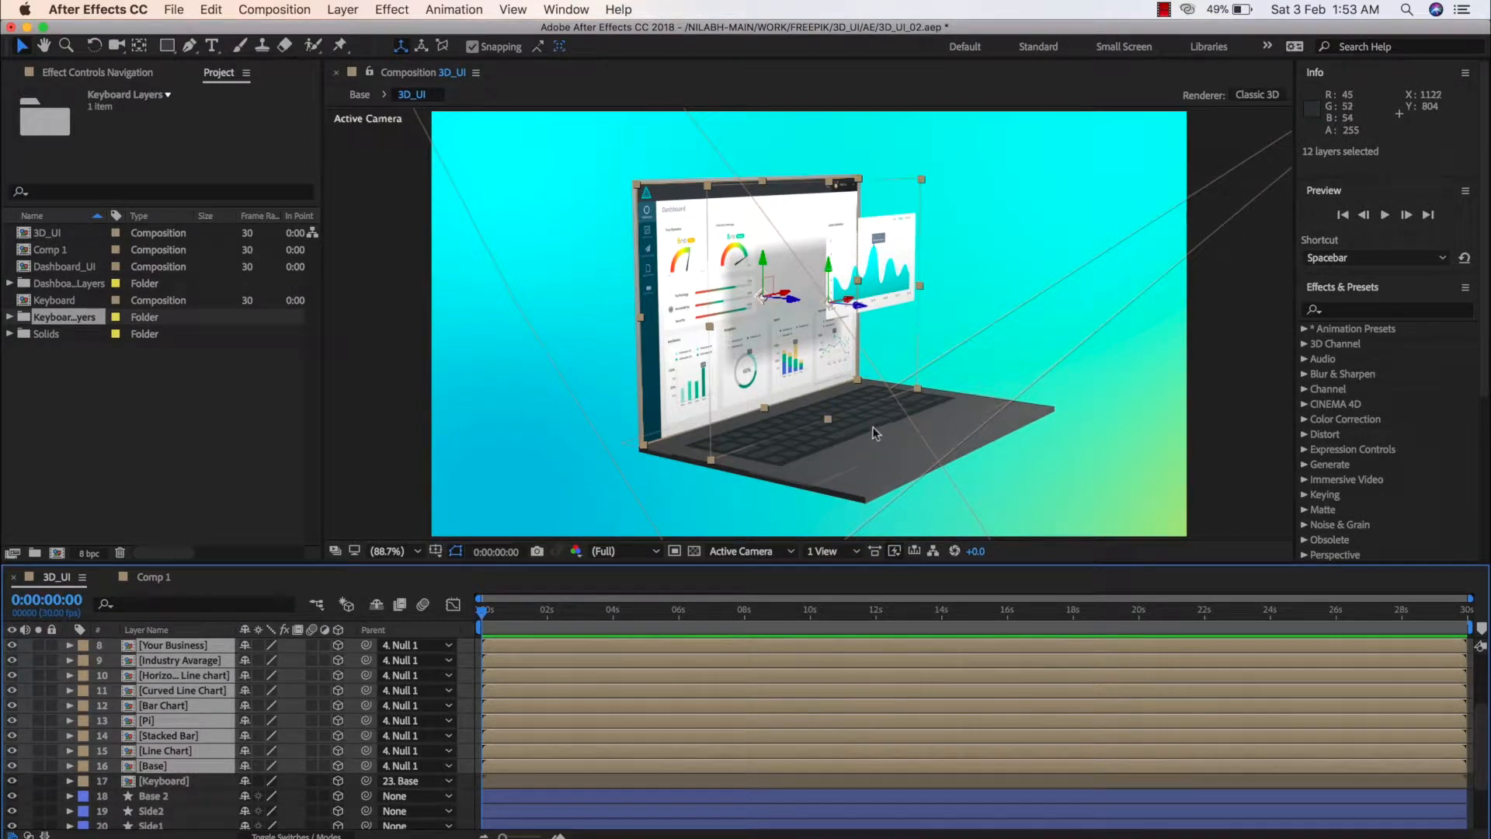
{"action": "left_click", "coordinate": [158, 578]}
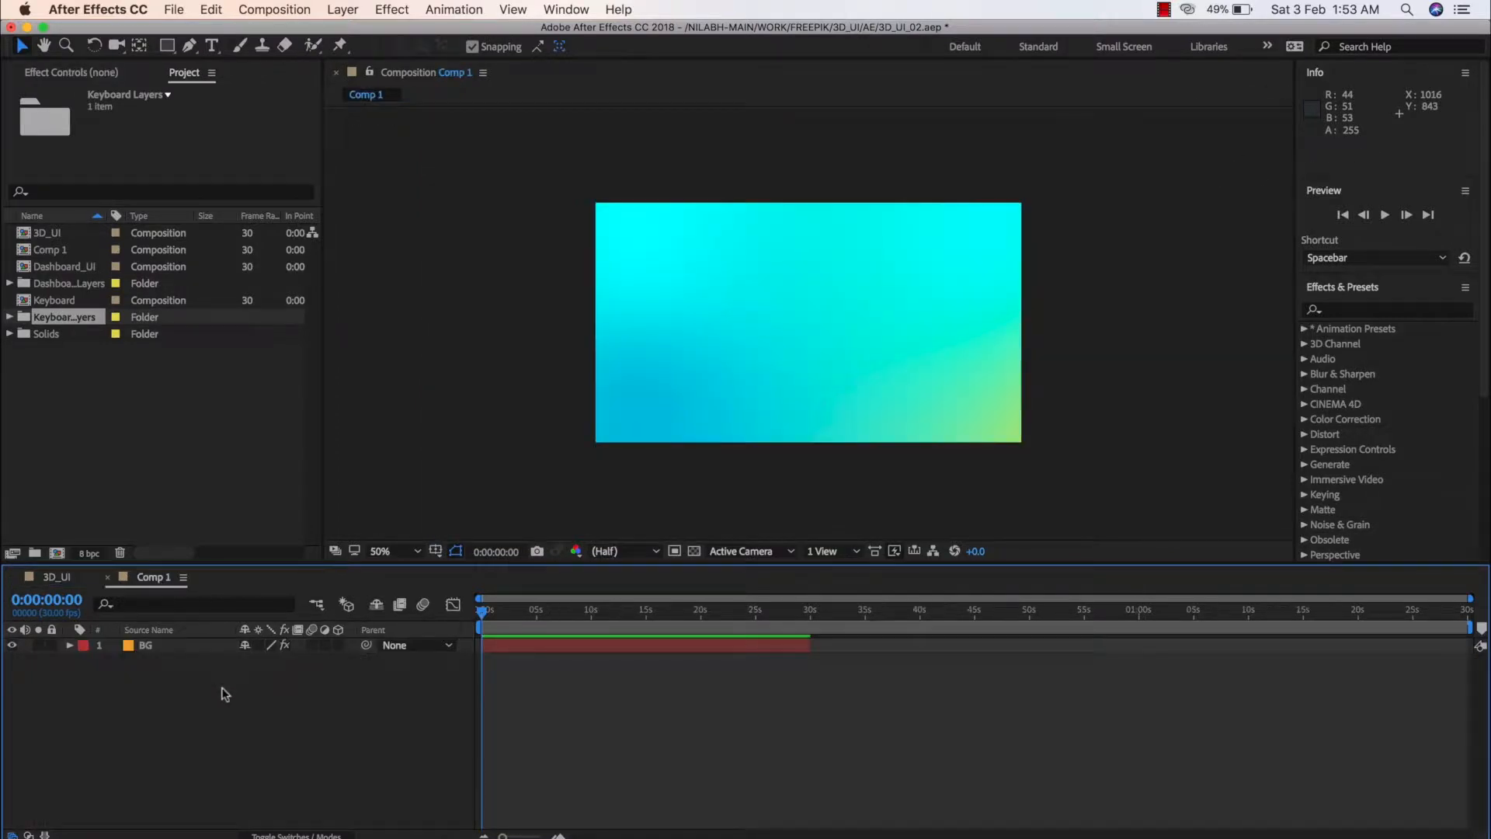
{"action": "key", "text": "super+v"}
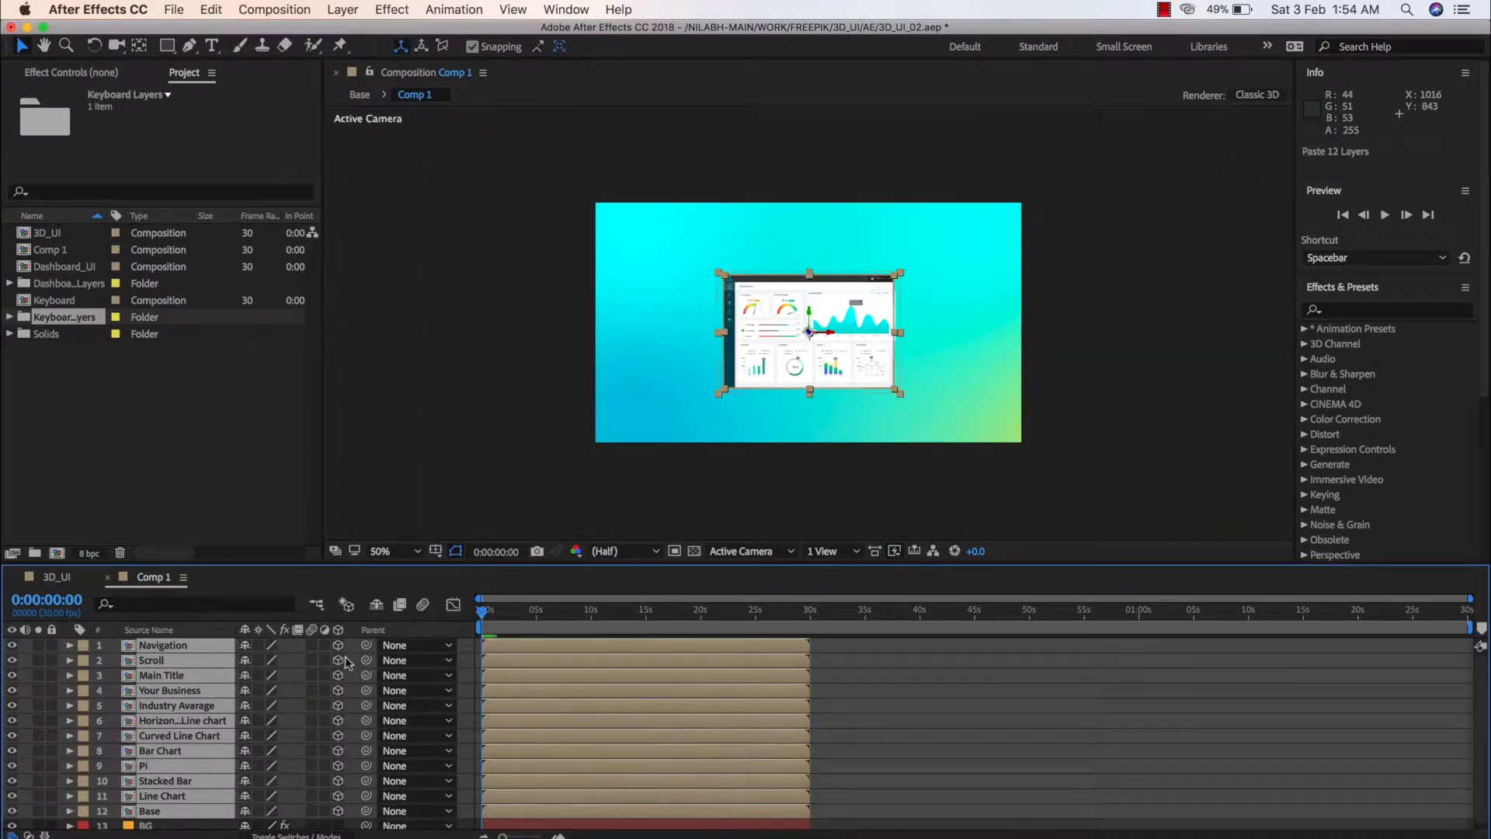
Turn off the 3D switch for all 12 pasted dashboard layers, from Navigation to Base, and deselect them
{"action": "left_click_drag", "start_coordinate": [339, 651], "coordinate": [341, 812]}
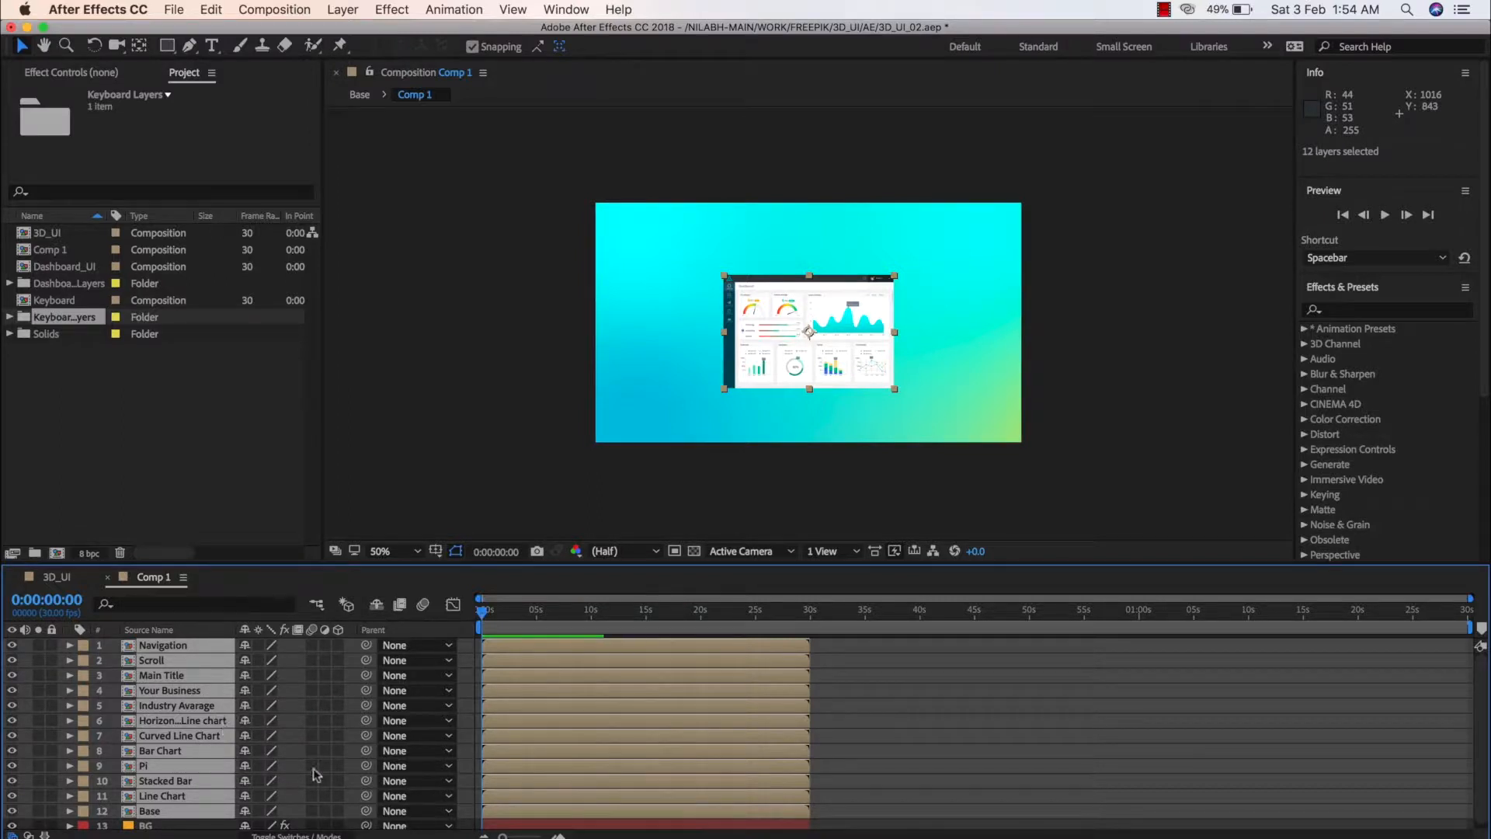
{"action": "key", "text": "super+shift+a"}
{"action": "scroll", "coordinate": [812, 390], "scroll_direction": "down", "scroll_amount": 1}
{"action": "scroll", "coordinate": [812, 389], "scroll_direction": "up", "scroll_amount": 2}
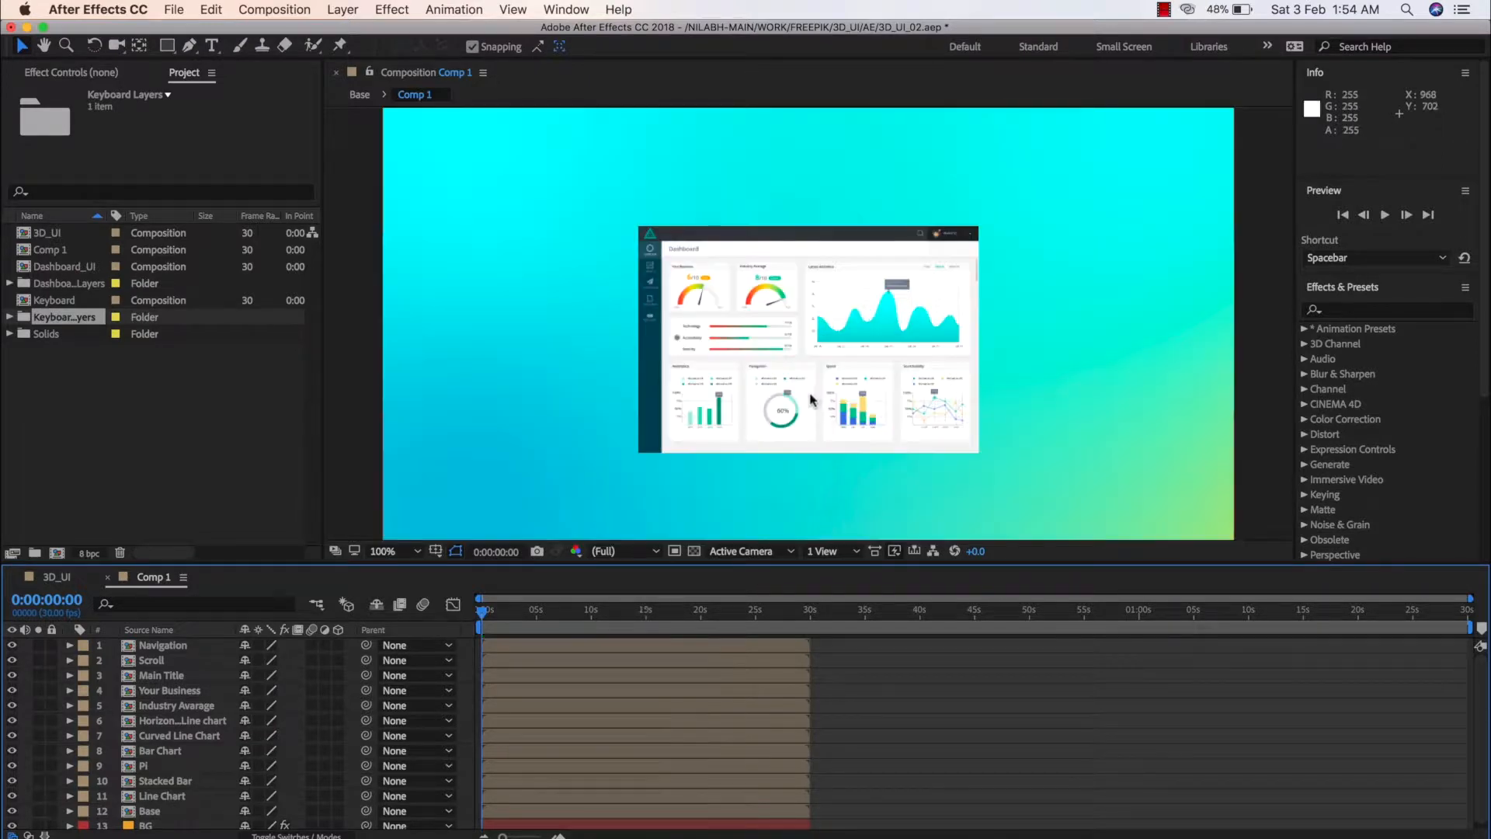
Draw a white-filled rectangle shape about 780 by 526 px over the dashboard, extending slightly past its edges on all sides
{"action": "scroll", "coordinate": [812, 393], "scroll_direction": "up", "scroll_amount": 1}
{"action": "scroll", "coordinate": [811, 396], "scroll_direction": "down", "scroll_amount": 1}
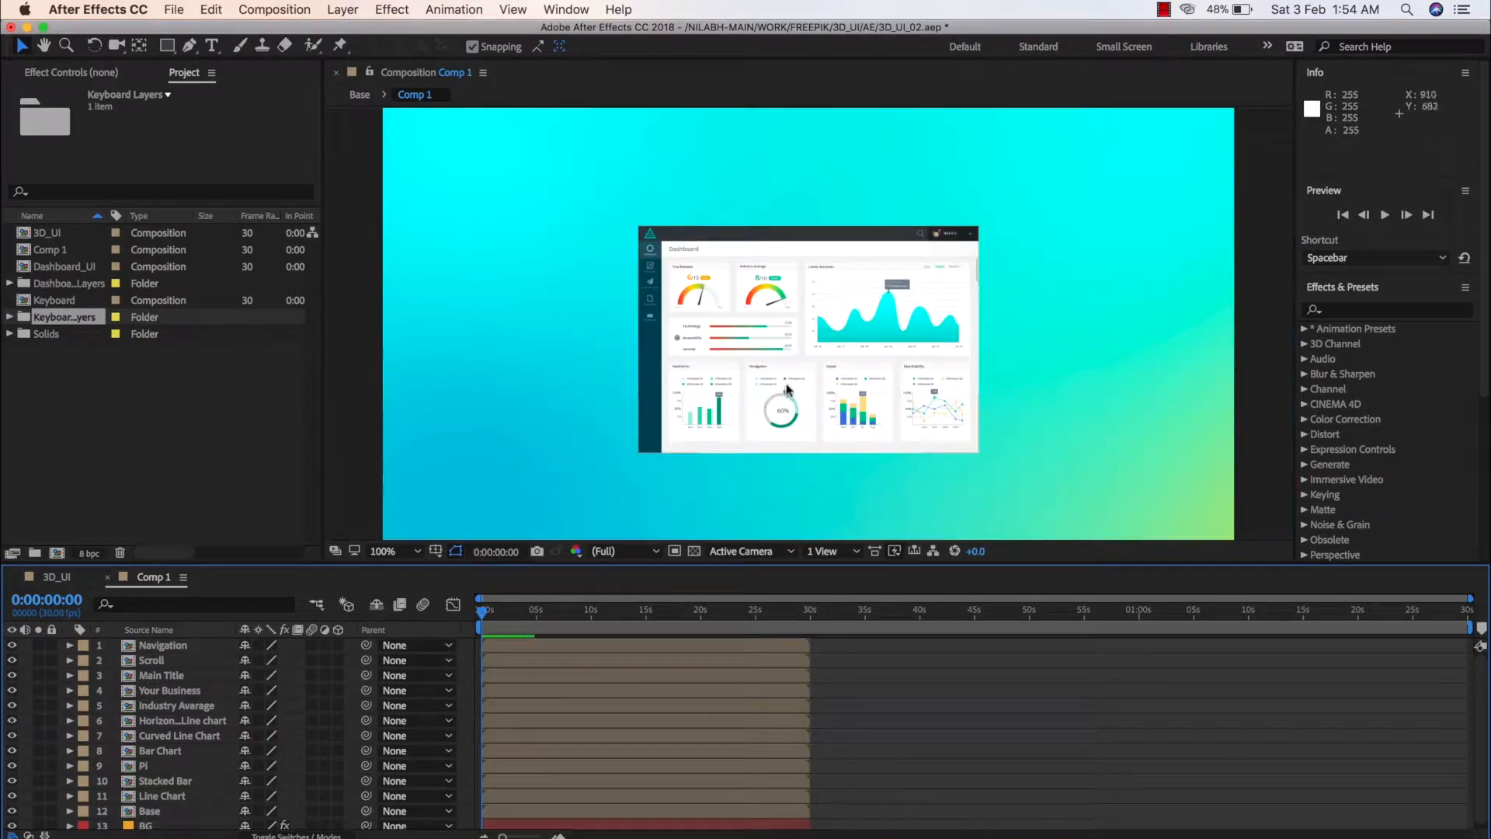
{"action": "left_click_drag", "start_coordinate": [788, 390], "coordinate": [813, 348]}
{"action": "key", "text": "q"}
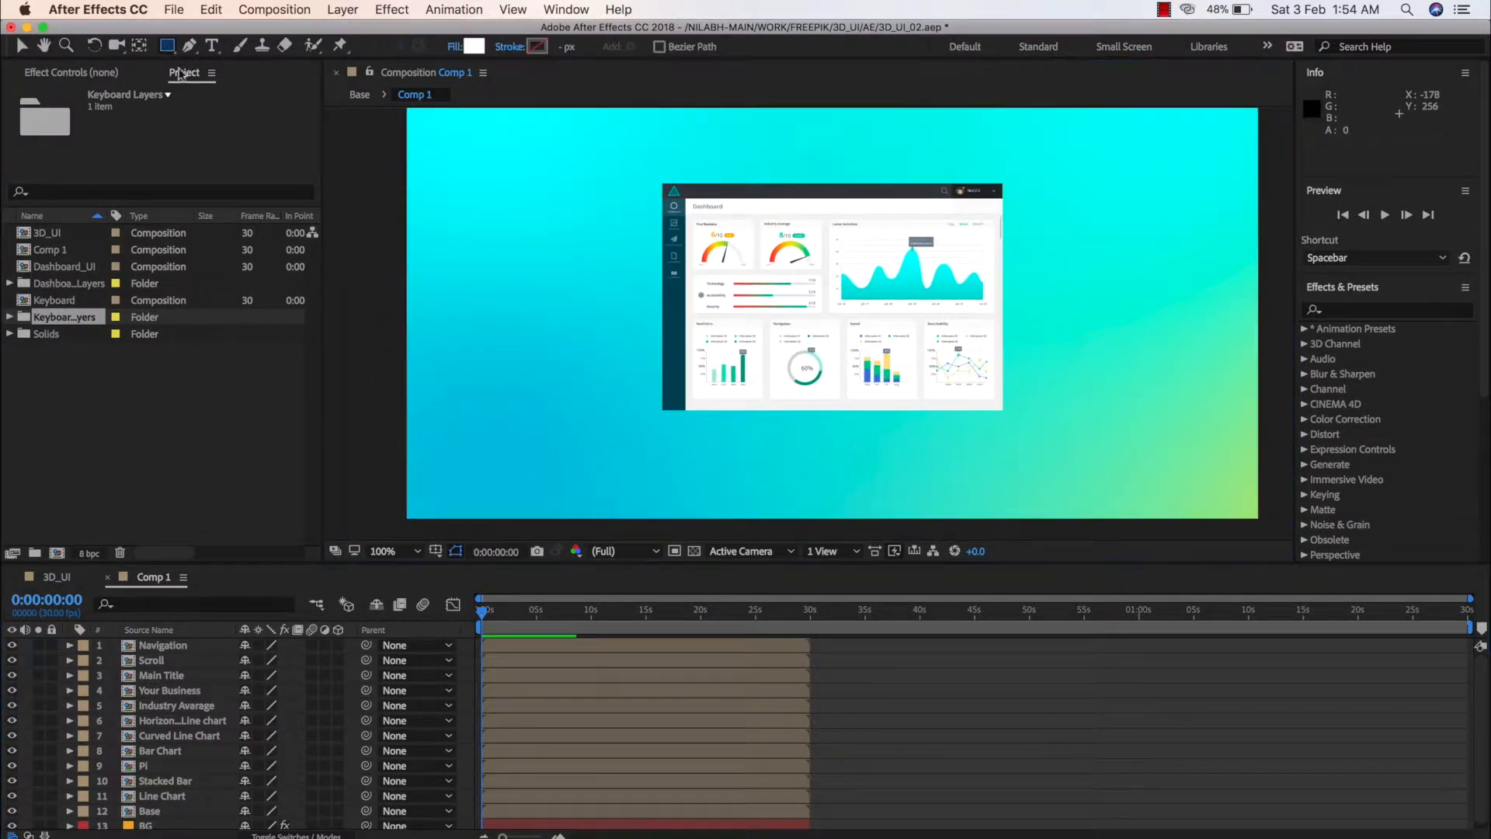
{"action": "scroll", "coordinate": [153, 711], "scroll_direction": "down", "scroll_amount": 1}
{"action": "scroll", "coordinate": [199, 705], "scroll_direction": "up", "scroll_amount": 1}
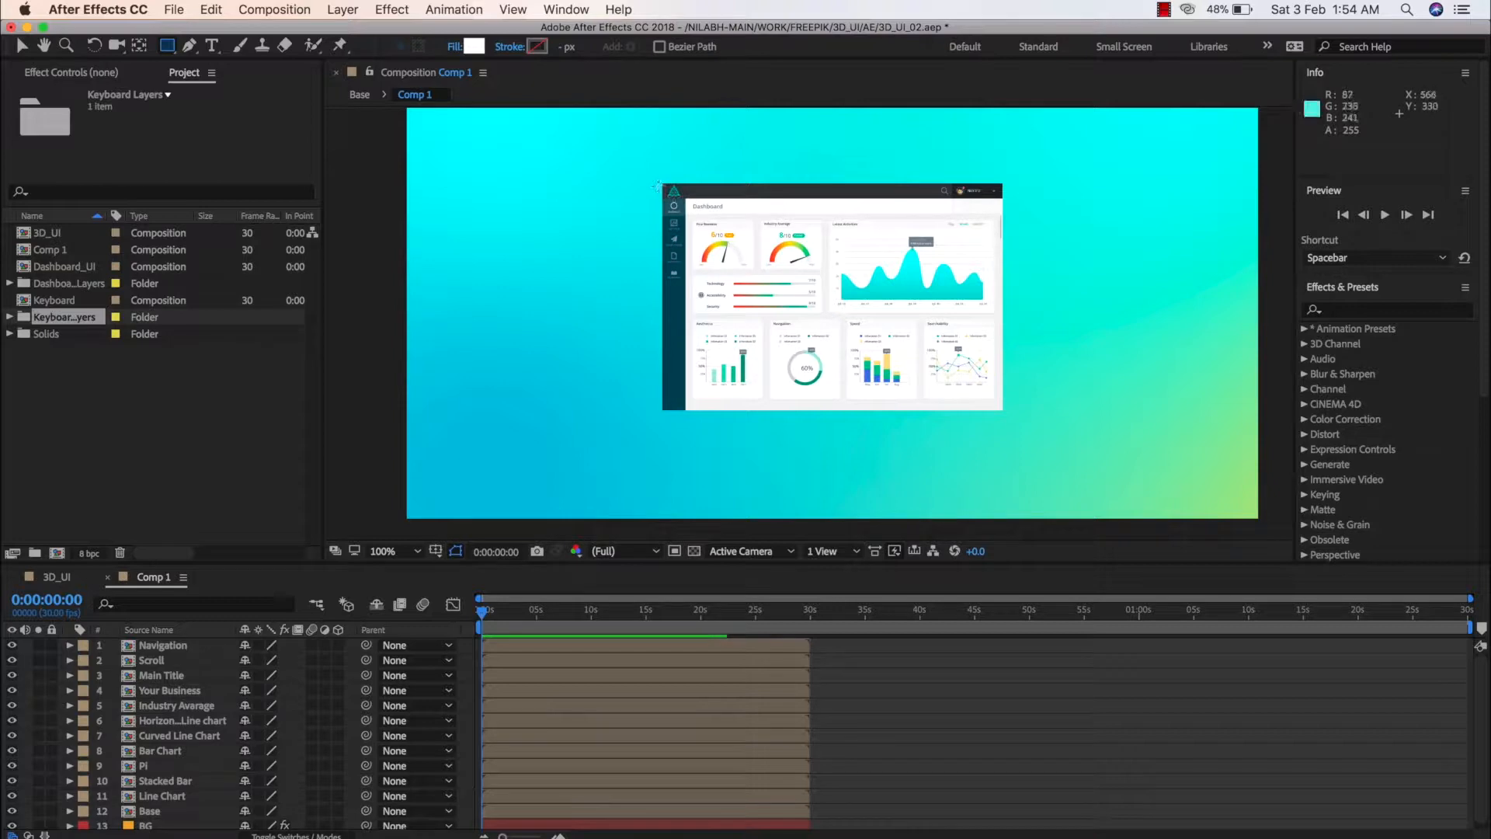
{"action": "key", "text": "comma"}
{"action": "key", "text": "period"}
{"action": "key", "text": "period"}
{"action": "key", "text": "space"}
{"action": "left_click_drag", "start_coordinate": [707, 204], "coordinate": [703, 264]}
{"action": "left_click", "coordinate": [410, 553]}
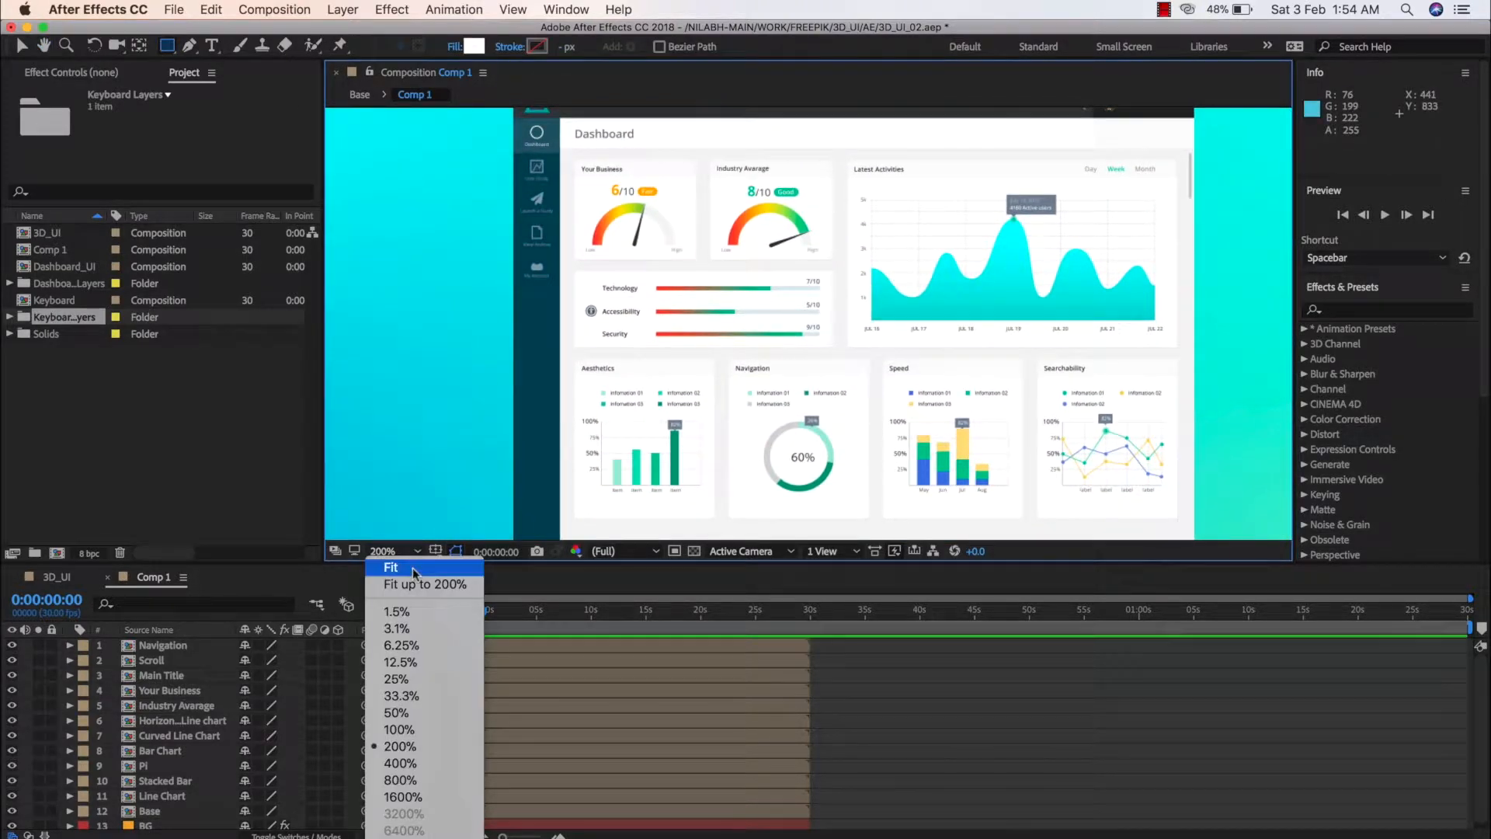
{"action": "left_click", "coordinate": [413, 570]}
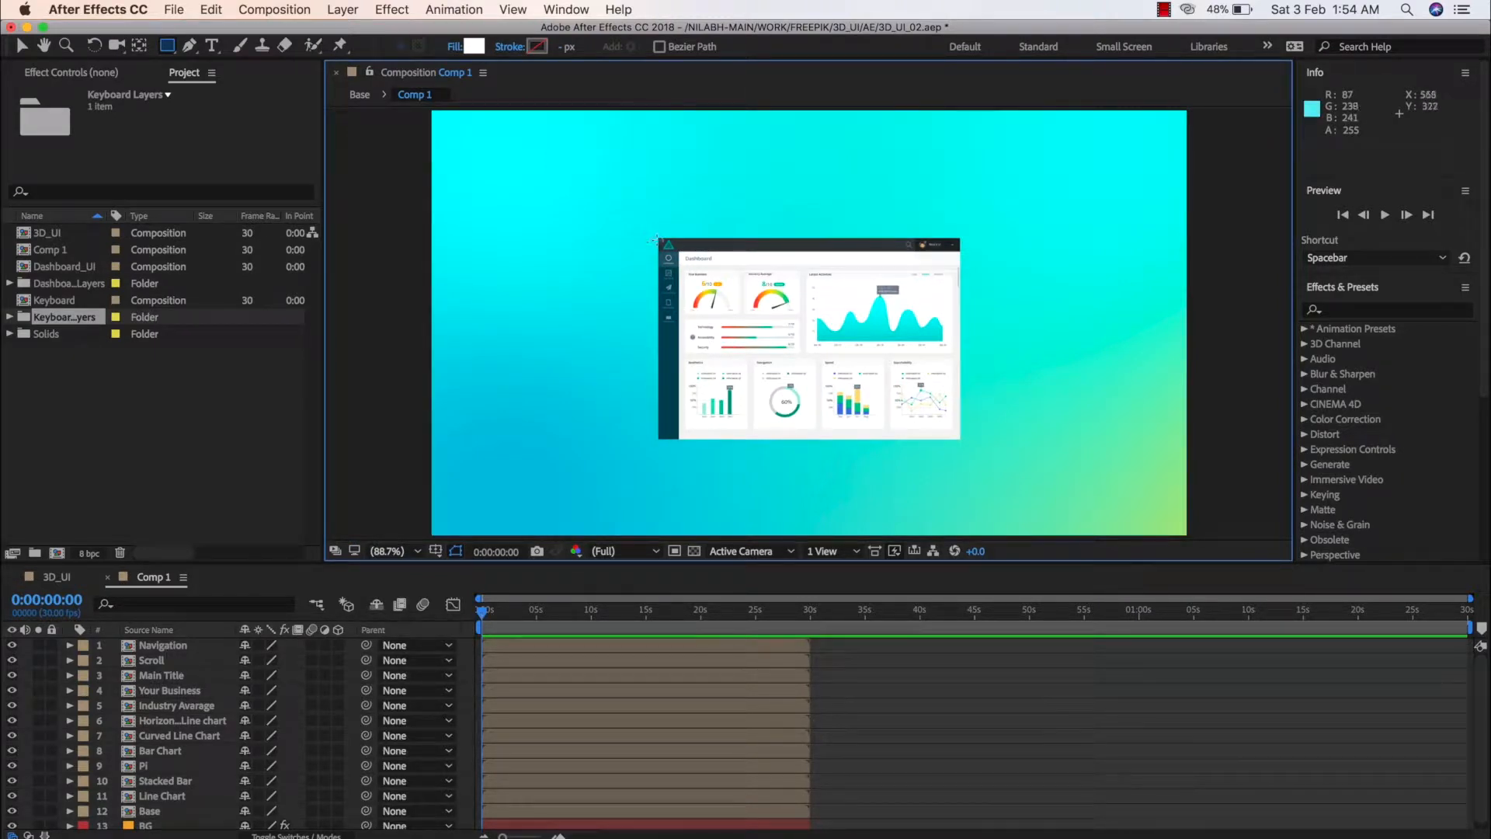
{"action": "left_click_drag", "start_coordinate": [654, 235], "coordinate": [962, 442]}
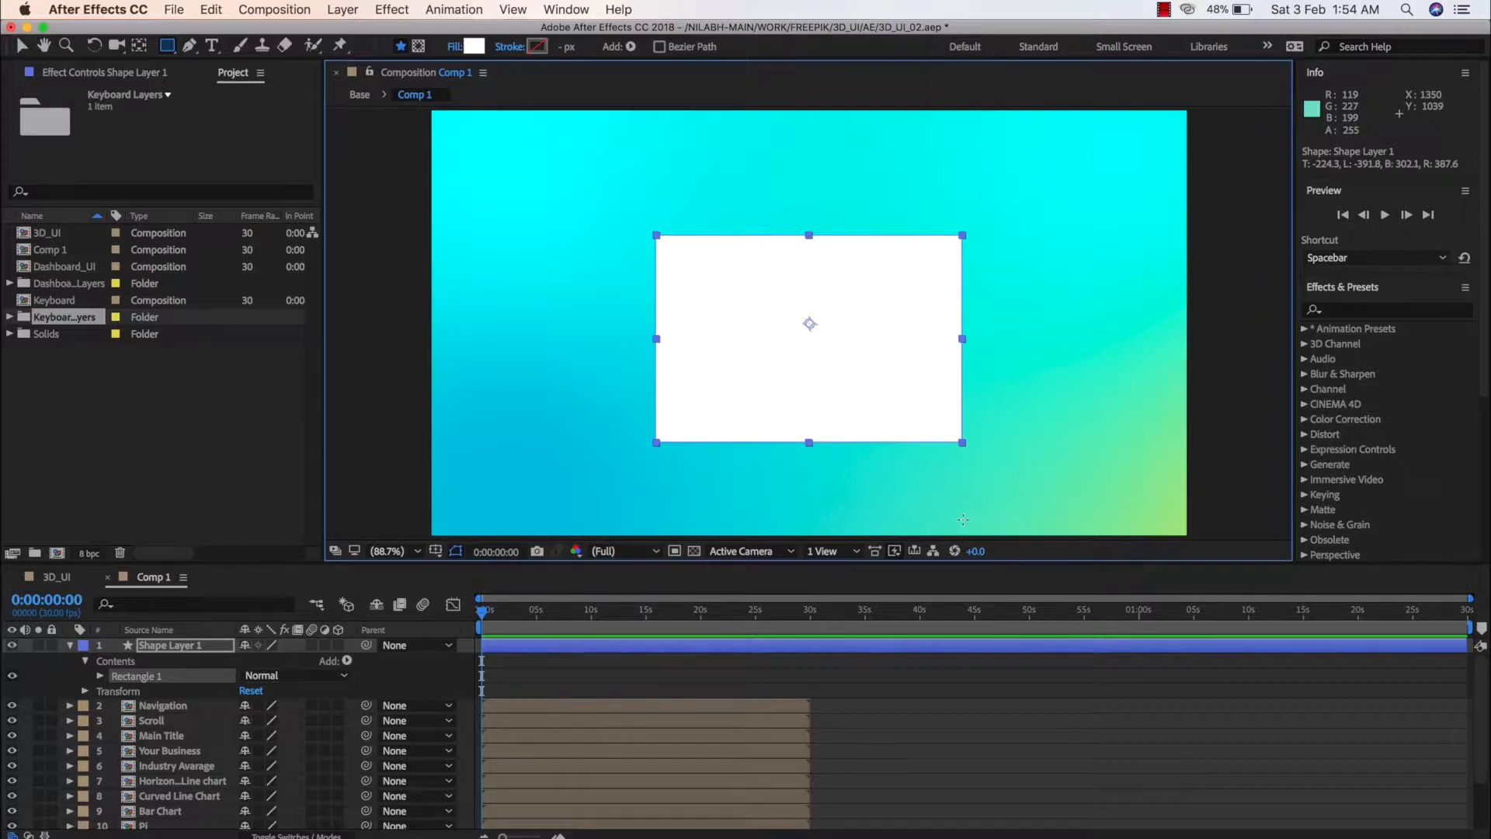
{"action": "key", "text": "v"}
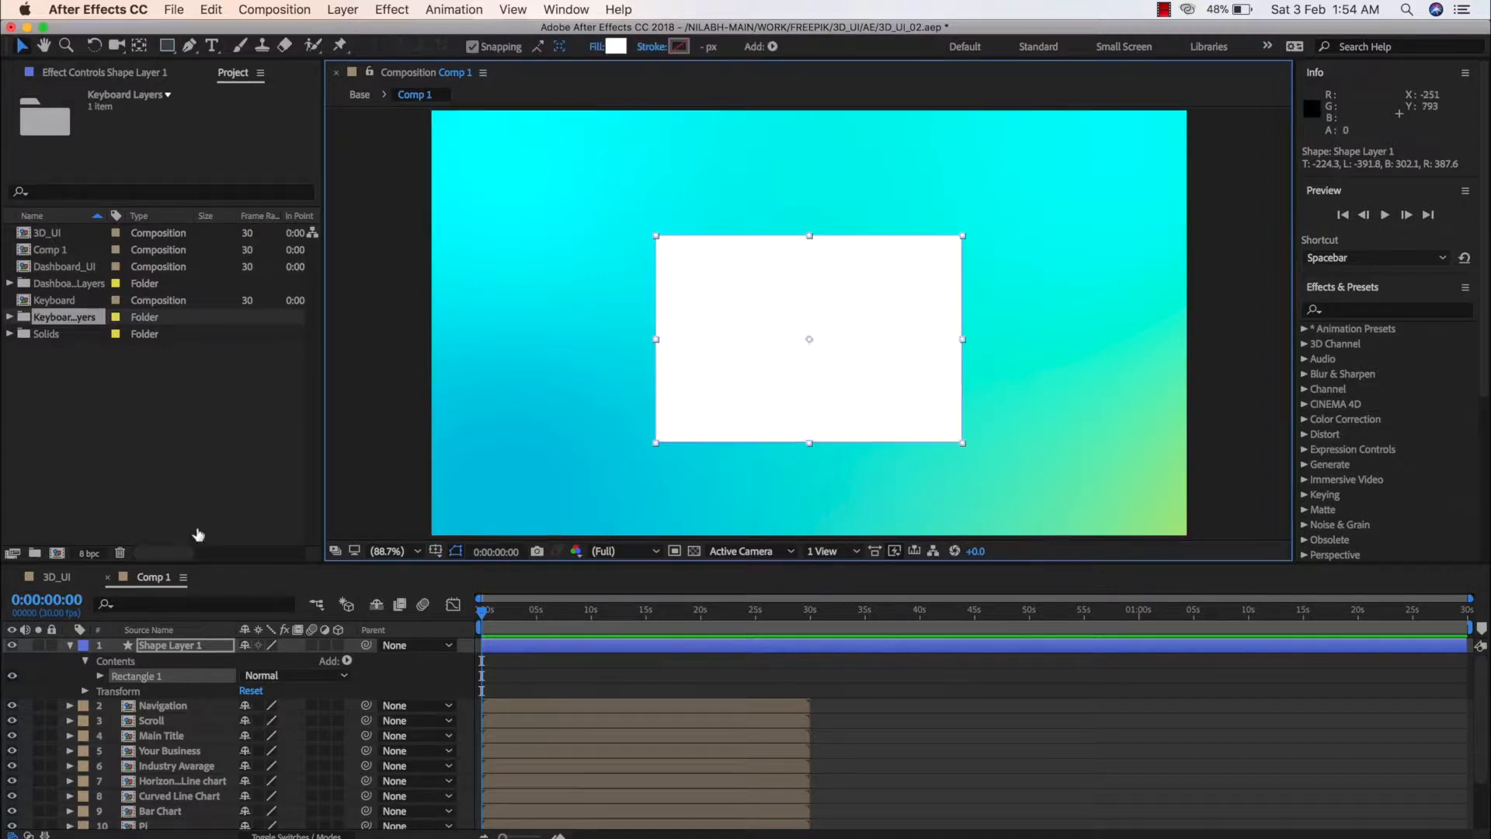
Rename the new rectangle's shape layer to Base and make it a 3D layer
{"action": "left_click", "coordinate": [178, 649]}
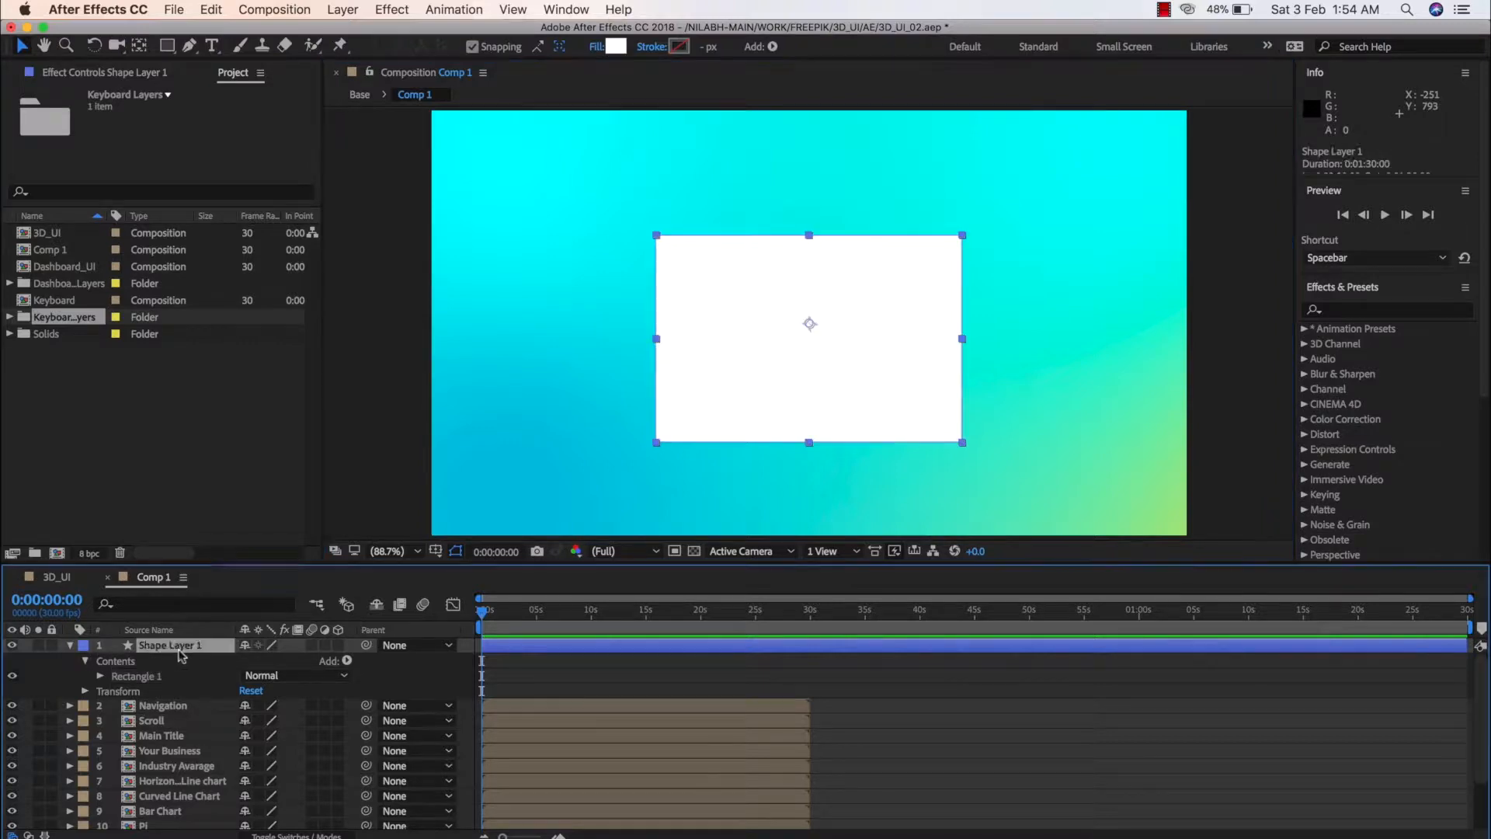
{"action": "right_click", "coordinate": [161, 645]}
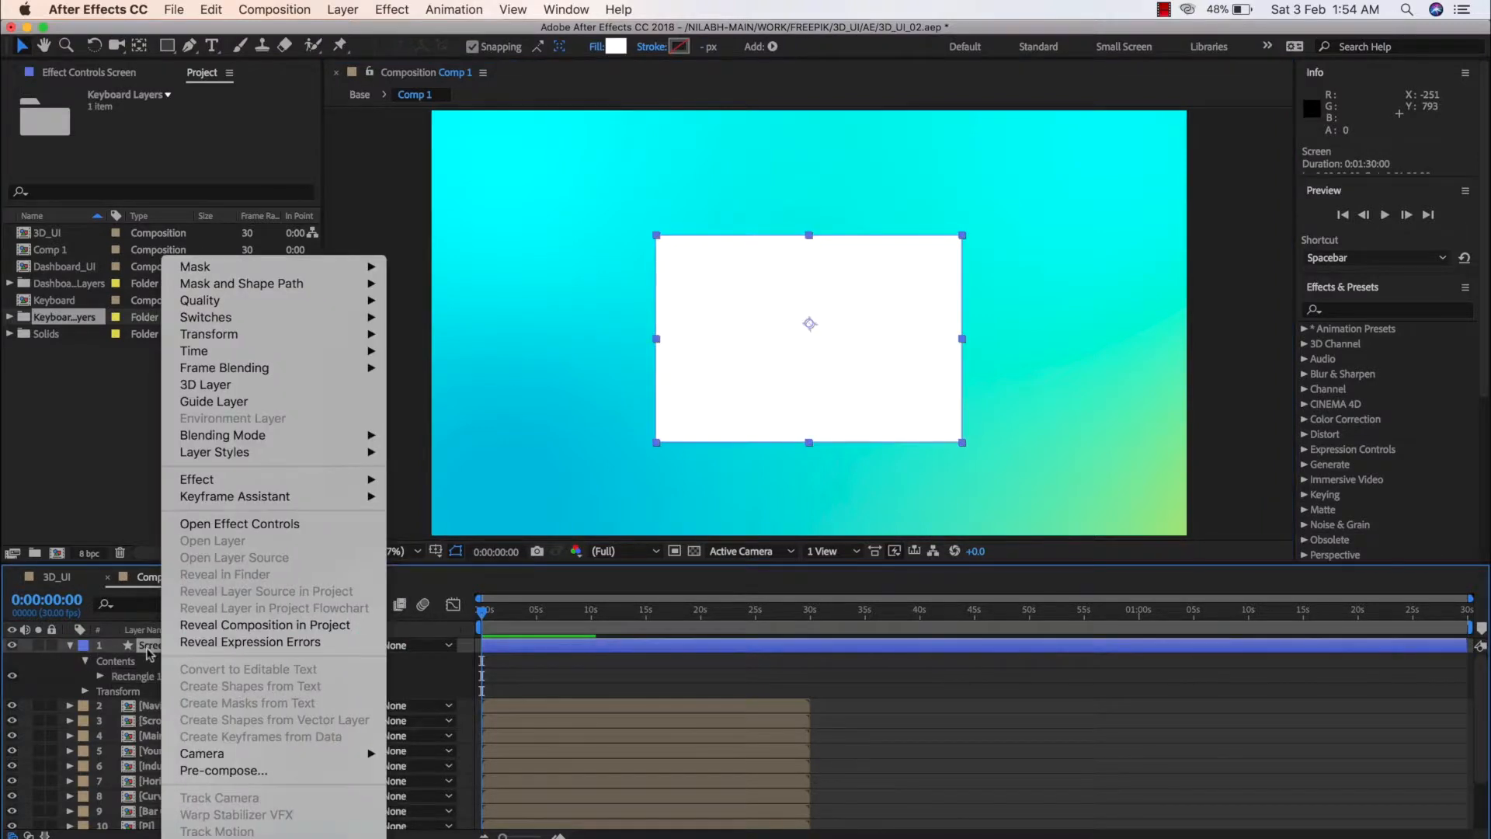
{"action": "left_click", "coordinate": [146, 646]}
{"action": "right_click", "coordinate": [153, 647]}
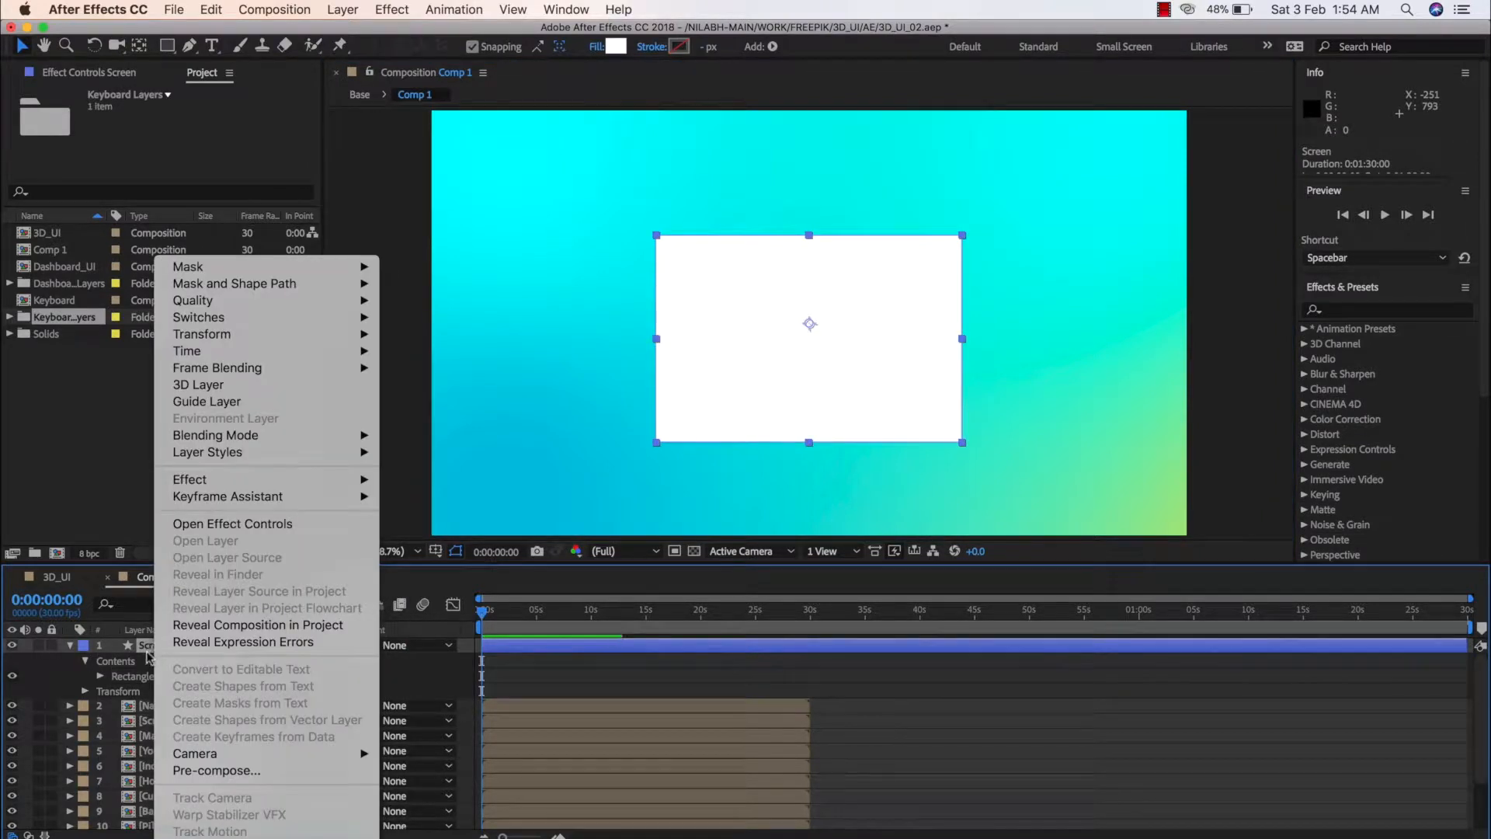
{"action": "left_click", "coordinate": [213, 801]}
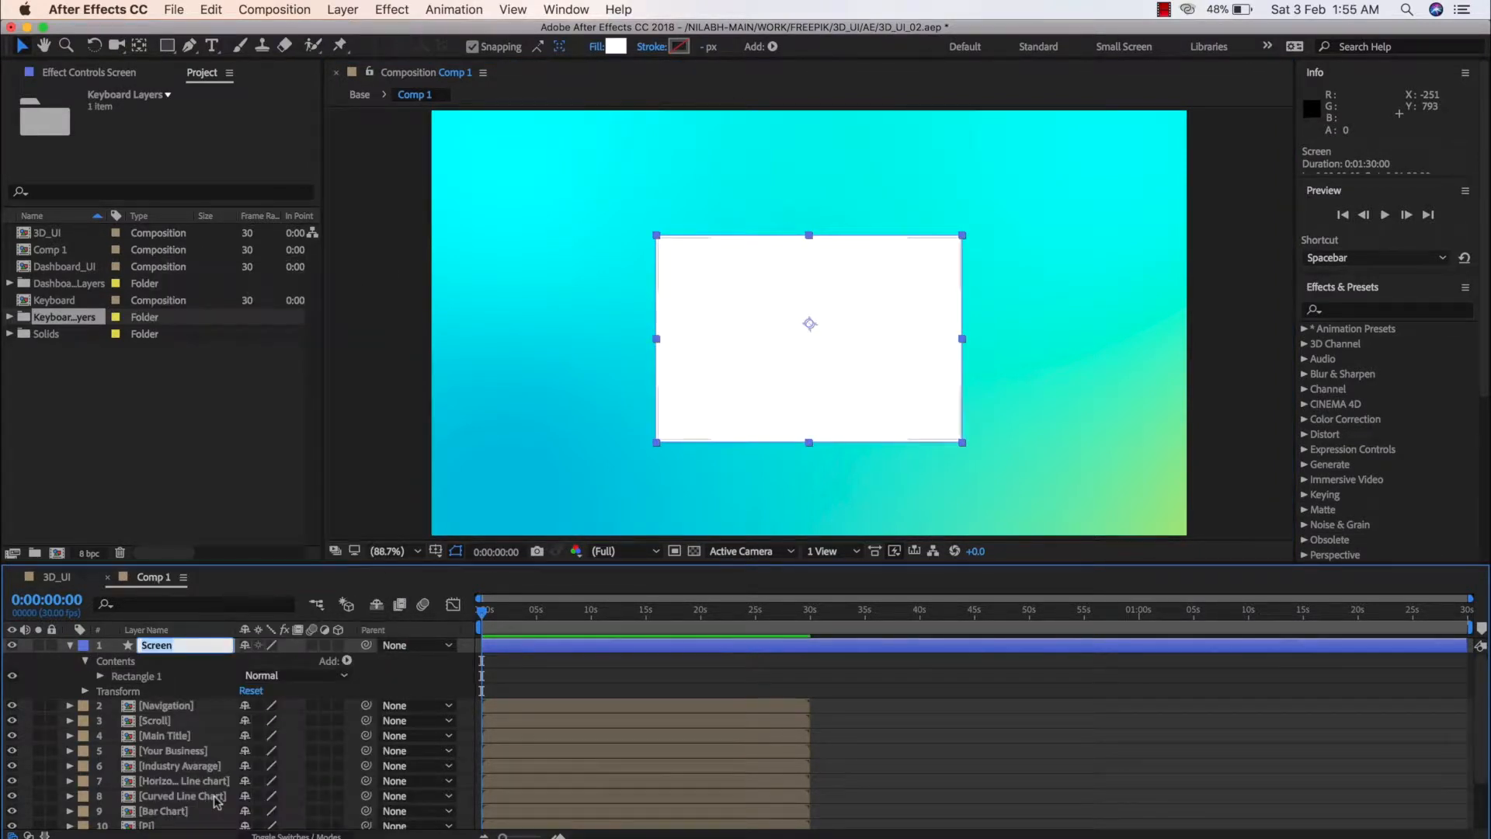
{"action": "type", "text": "Base"}
{"action": "key", "text": "Return"}
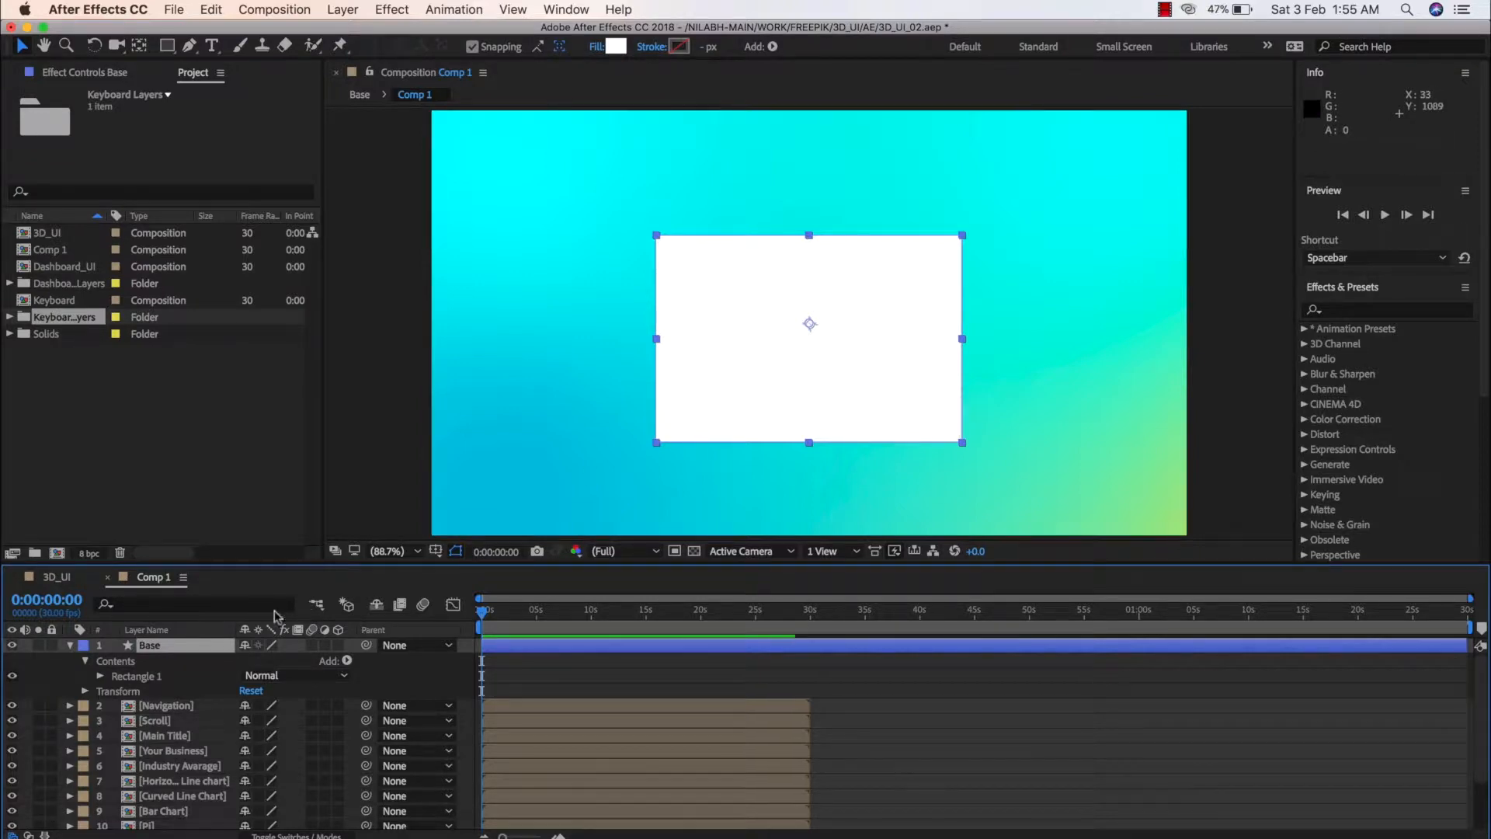
{"action": "left_click", "coordinate": [69, 645]}
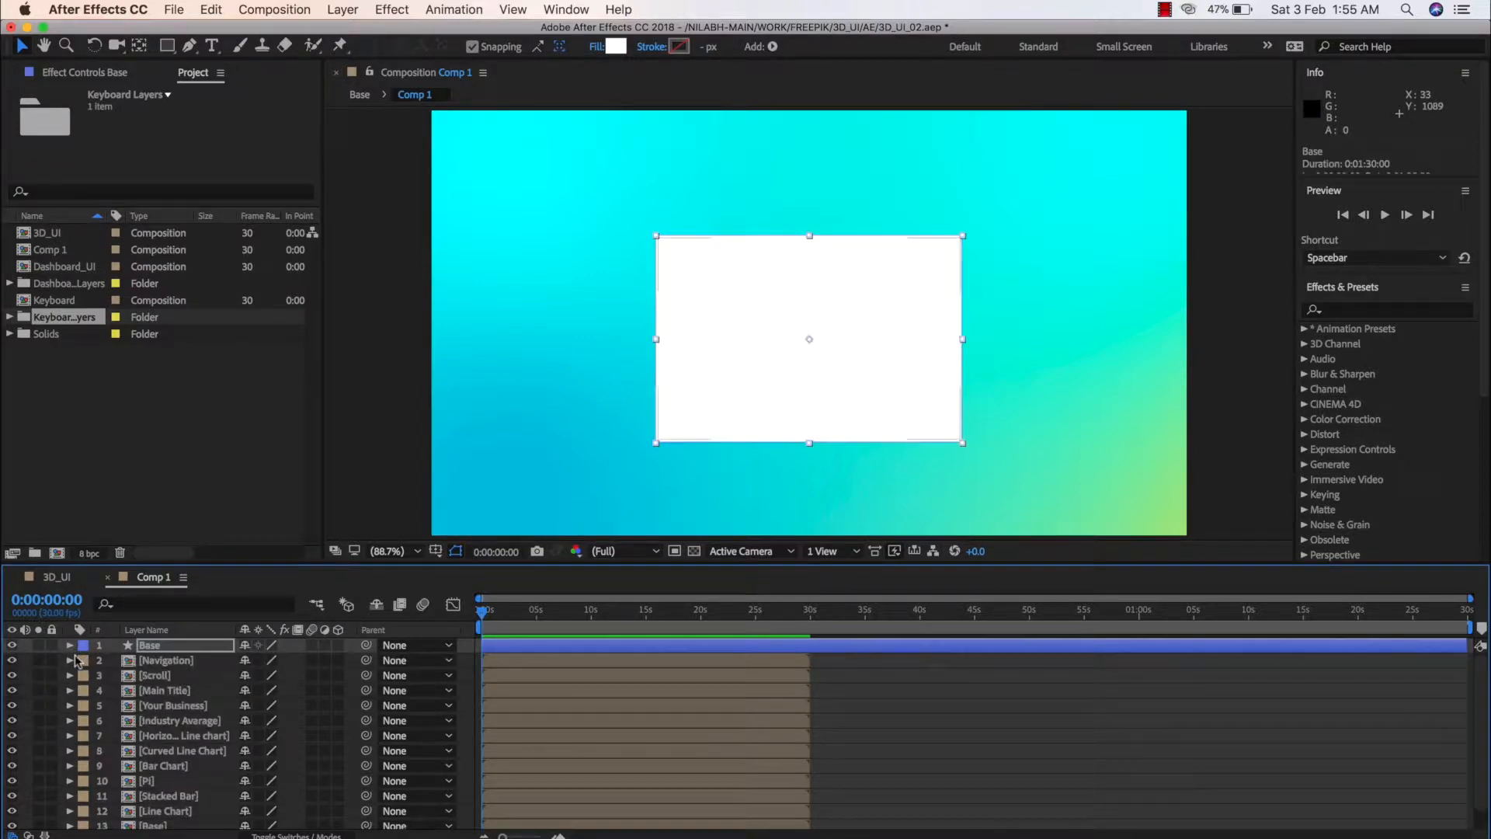
{"action": "left_click", "coordinate": [339, 645]}
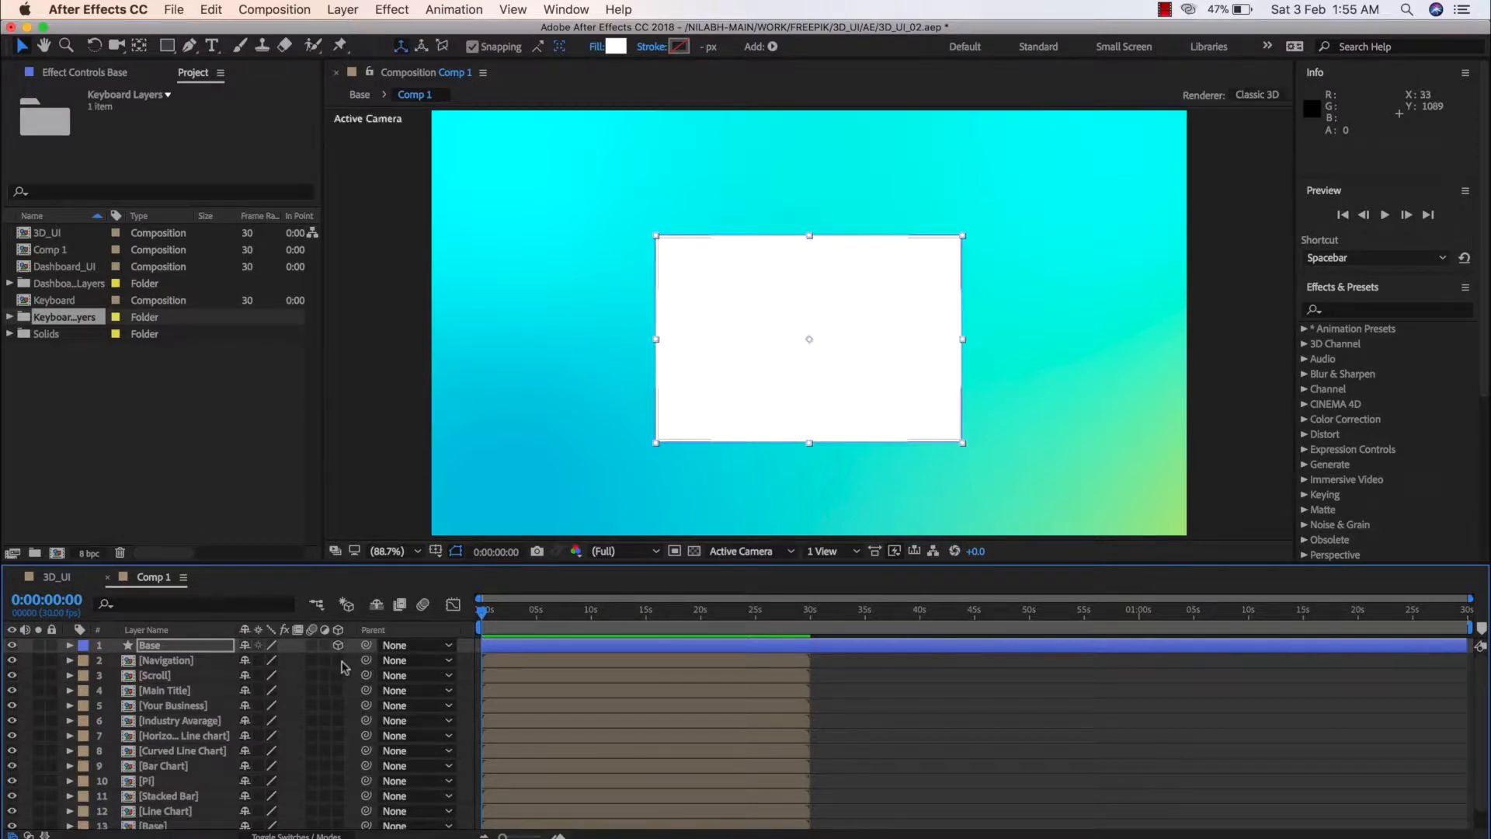
Add a two-node camera with the 50mm preset to Comp 1
{"action": "right_click", "coordinate": [30, 690]}
{"action": "mouse_move", "coordinate": [92, 704]}
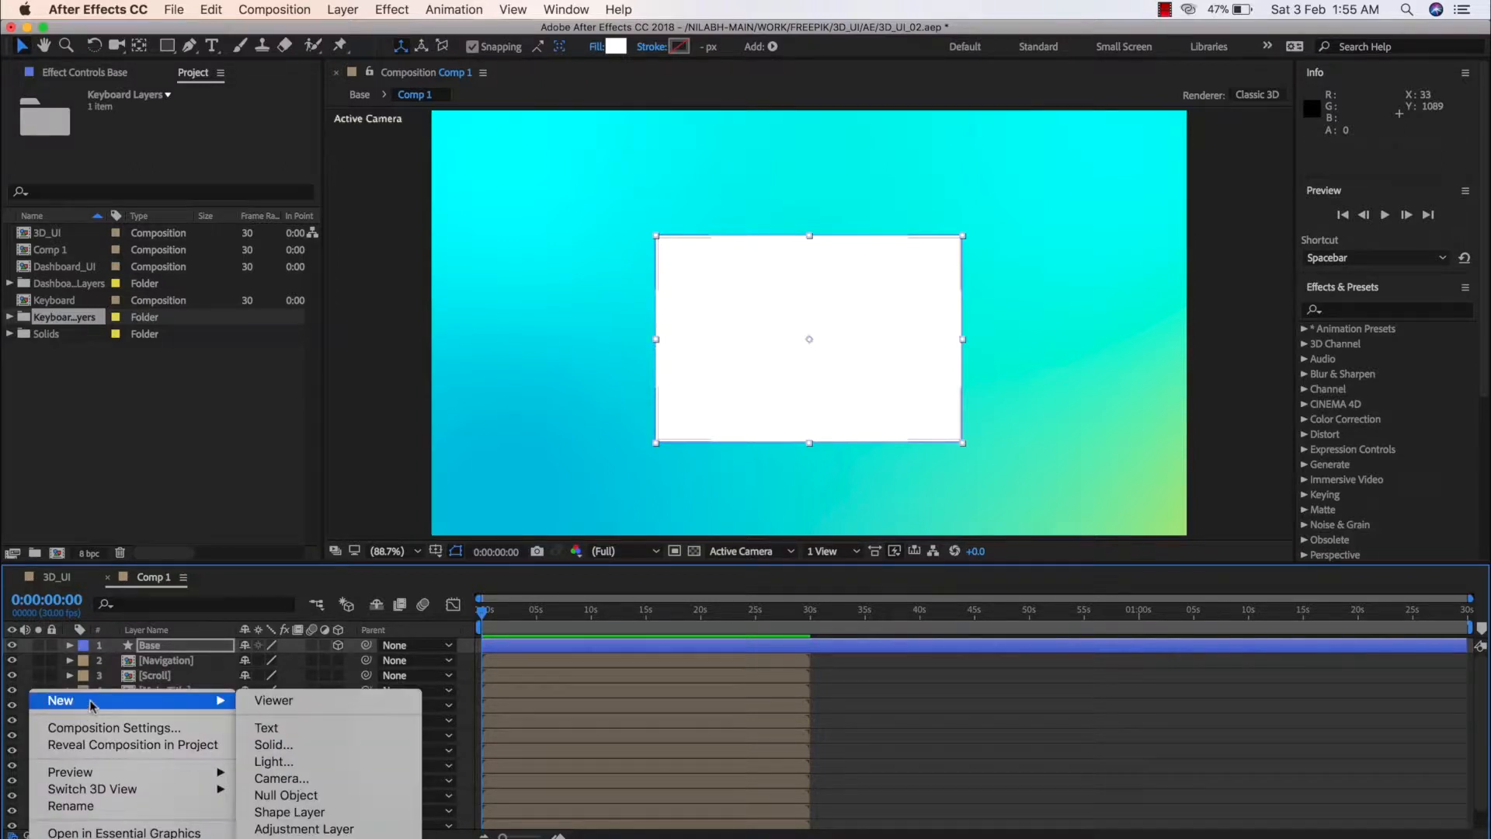
{"action": "left_click", "coordinate": [342, 779]}
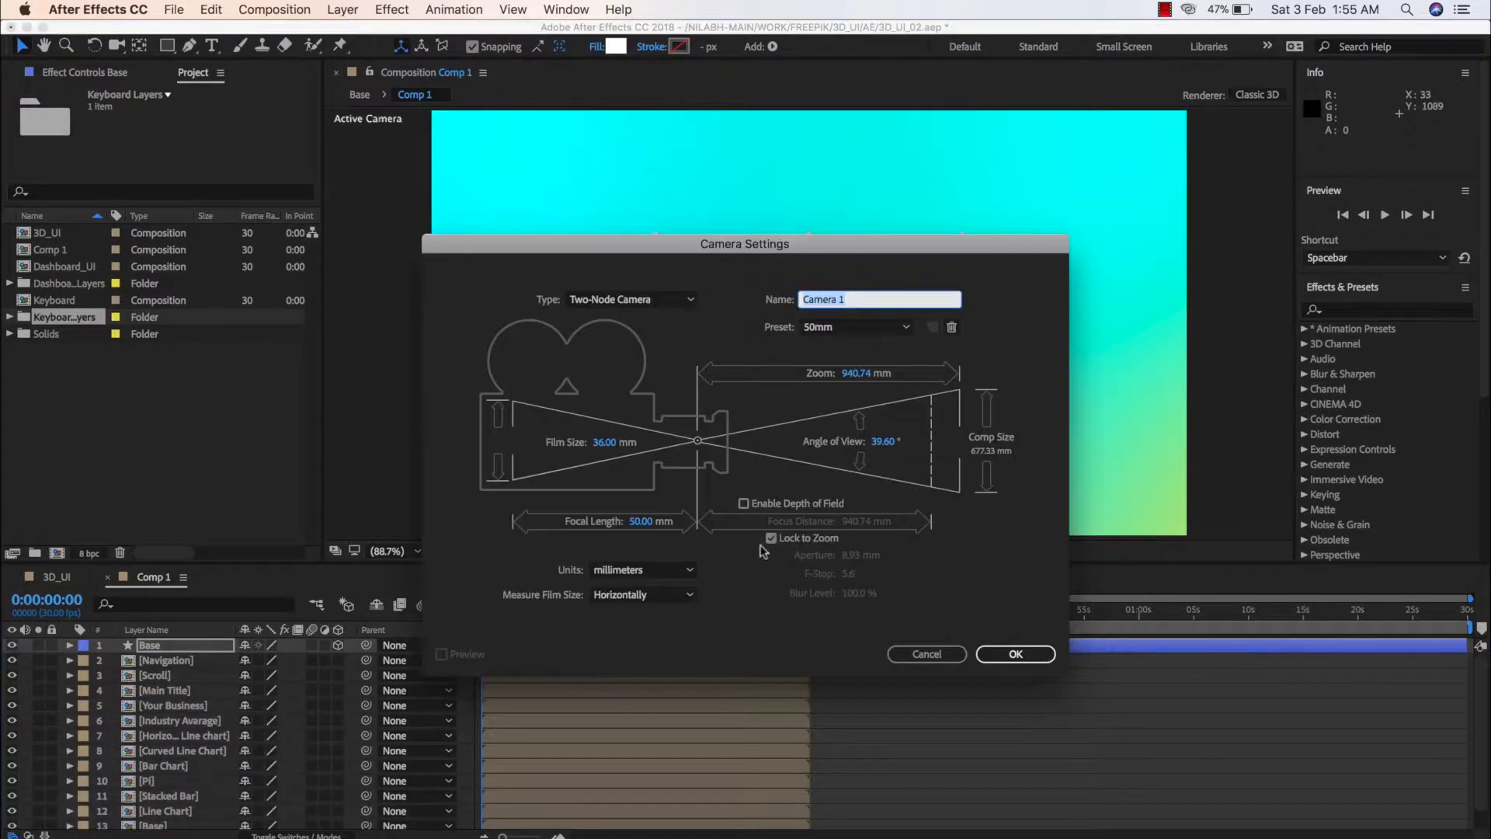
{"action": "left_click", "coordinate": [1015, 654]}
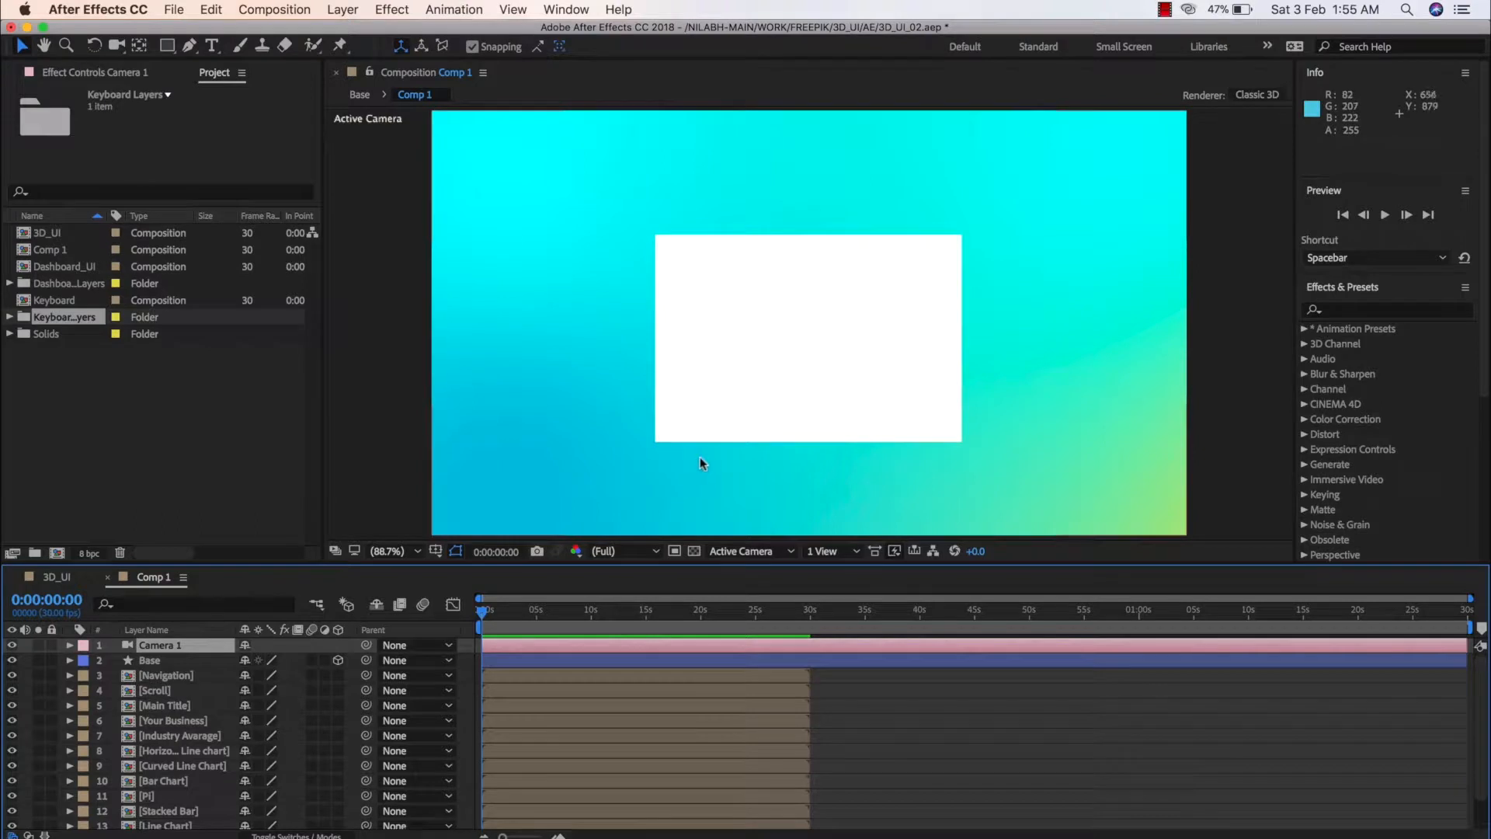
Try orbiting the camera around the white rectangle, and undo the camera move
{"action": "key", "text": "c"}
{"action": "left_click_drag", "start_coordinate": [784, 435], "coordinate": [796, 476]}
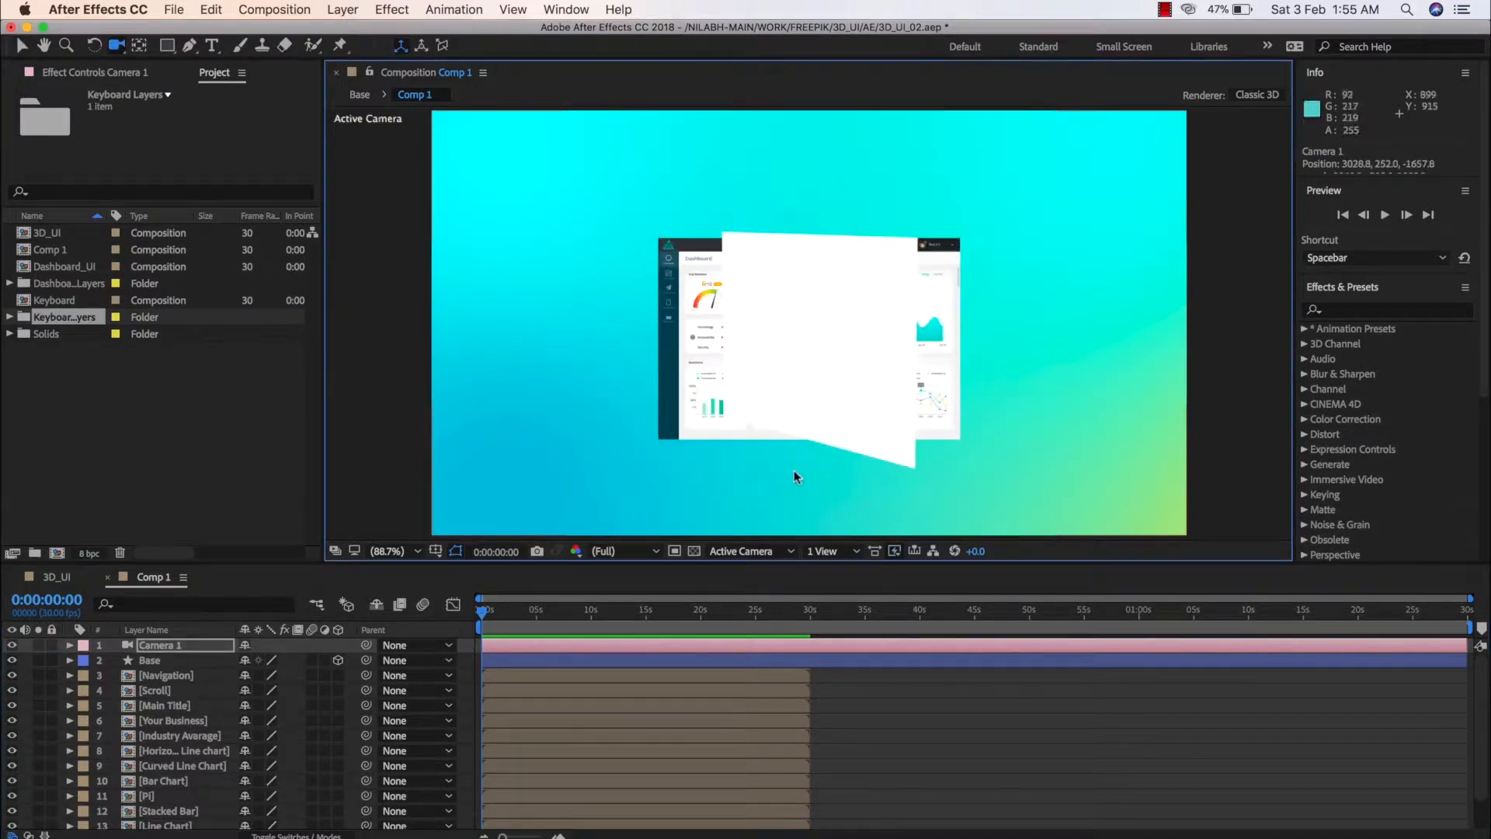
{"action": "key", "text": "super+z"}
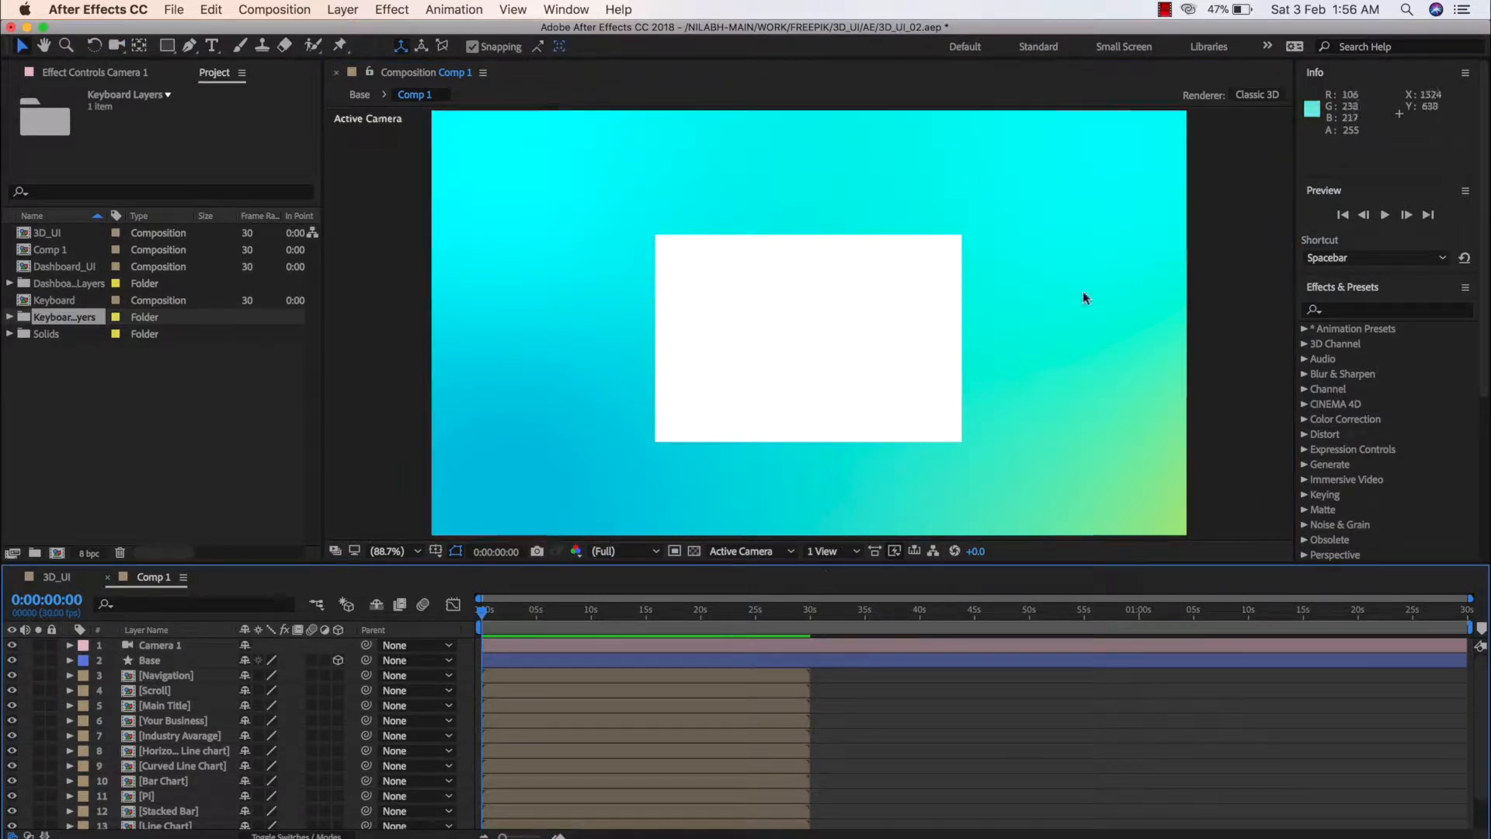
Change Comp 1's 3D renderer to Ray-traced 3D, checking the renderer options without changing them
{"action": "left_click", "coordinate": [1258, 103]}
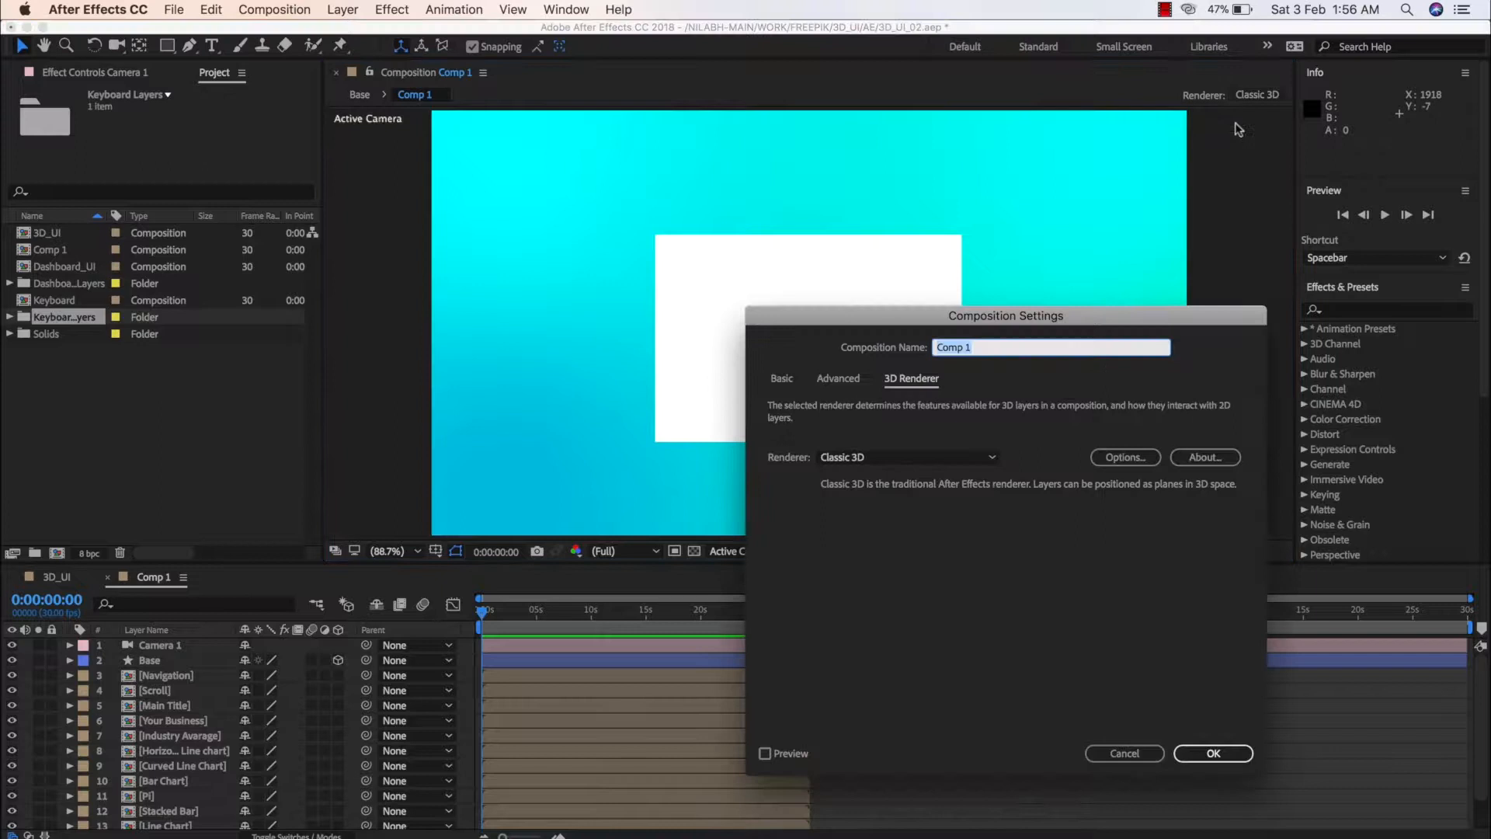
{"action": "left_click", "coordinate": [939, 458]}
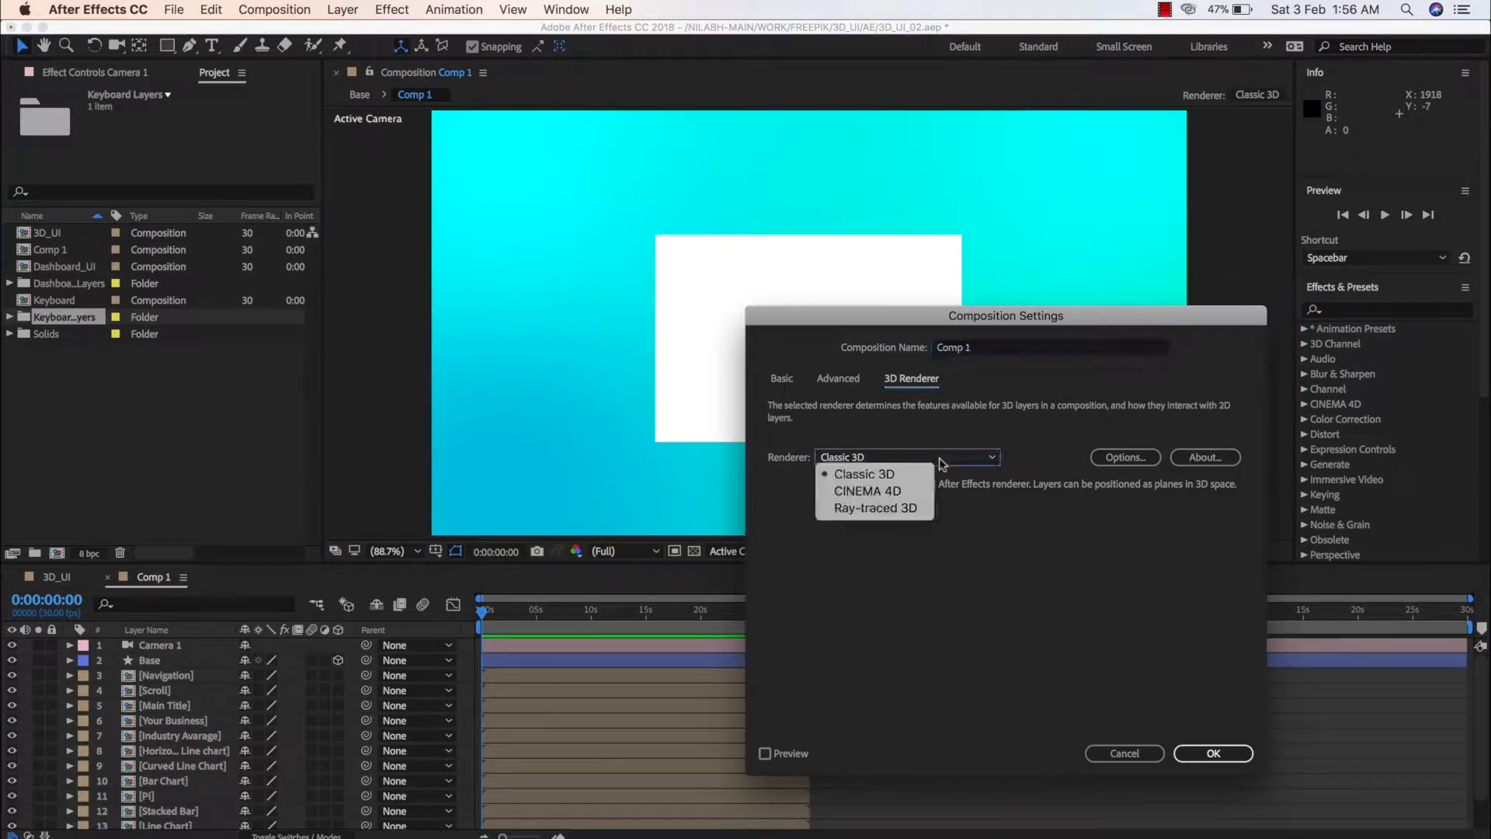
{"action": "left_click", "coordinate": [880, 509]}
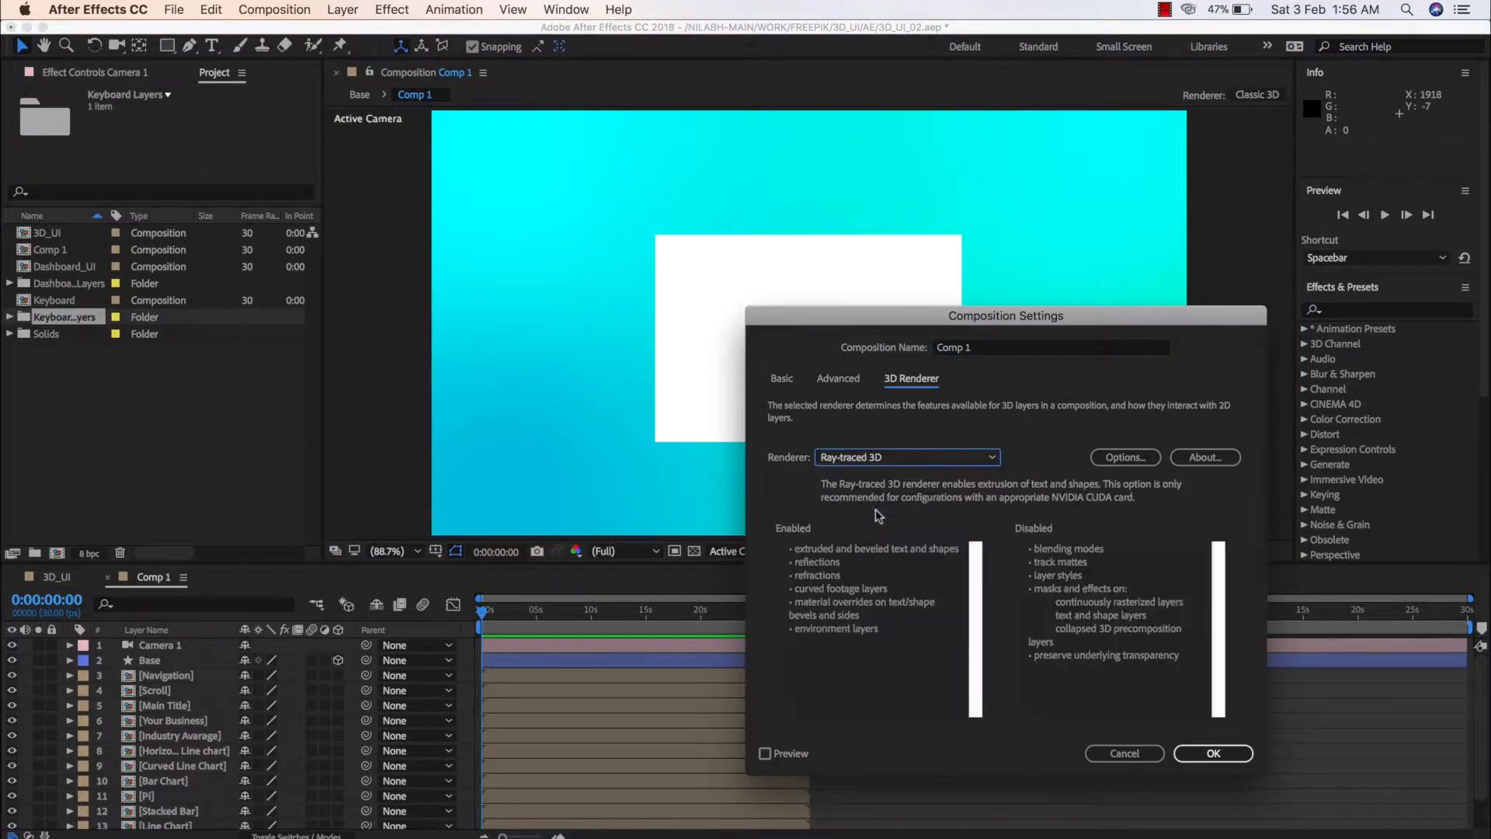
{"action": "left_click", "coordinate": [1123, 456]}
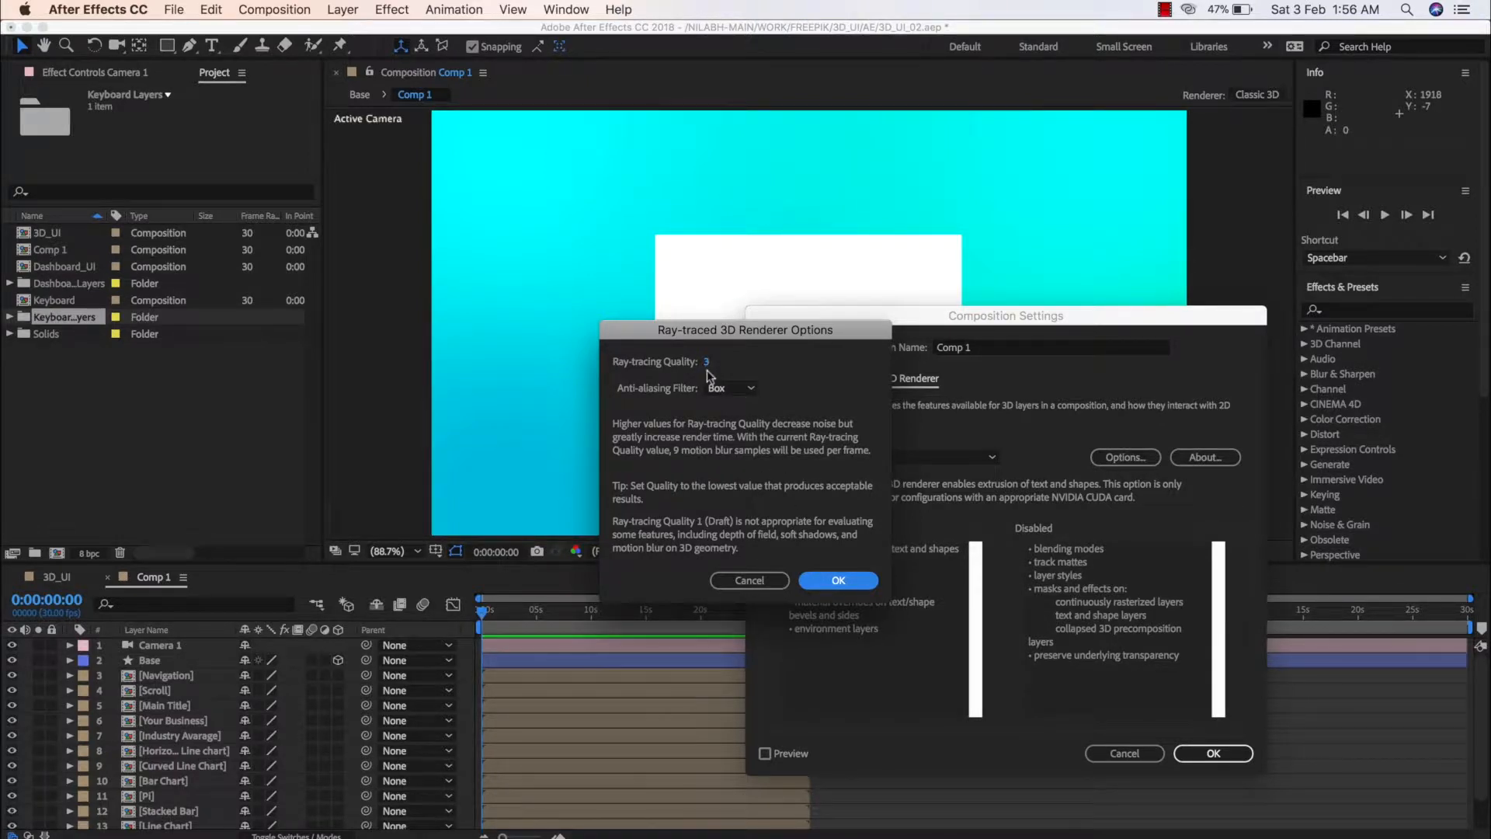
{"action": "left_click", "coordinate": [751, 581]}
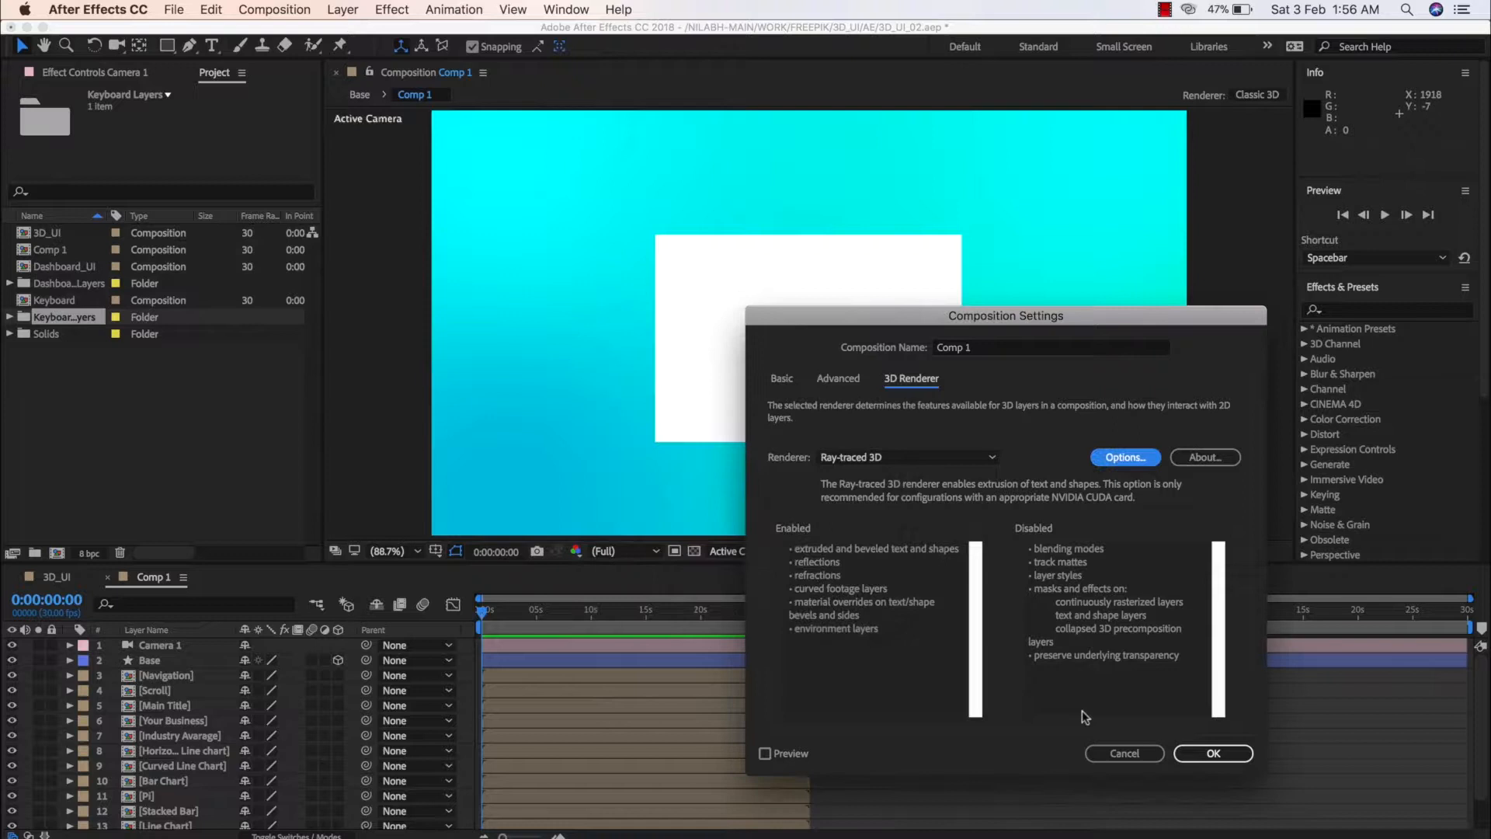
{"action": "left_click", "coordinate": [1213, 753]}
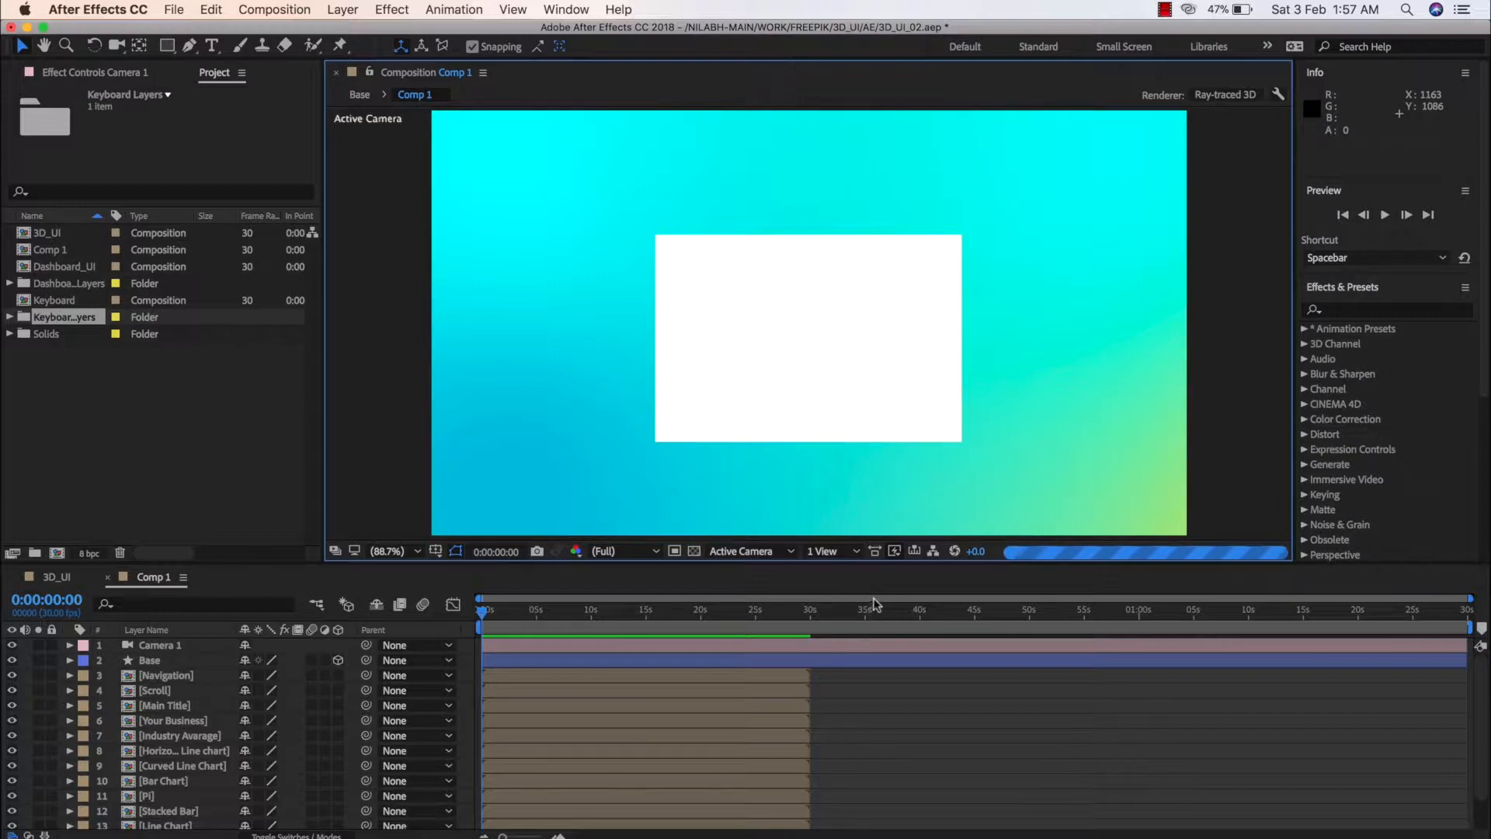
Switch the composition view to Custom View 1, select the Base shape and orbit the view slightly around it
{"action": "left_click", "coordinate": [870, 645]}
{"action": "scroll", "coordinate": [834, 431], "scroll_direction": "up", "scroll_amount": 1}
{"action": "scroll", "coordinate": [834, 435], "scroll_direction": "down", "scroll_amount": 2}
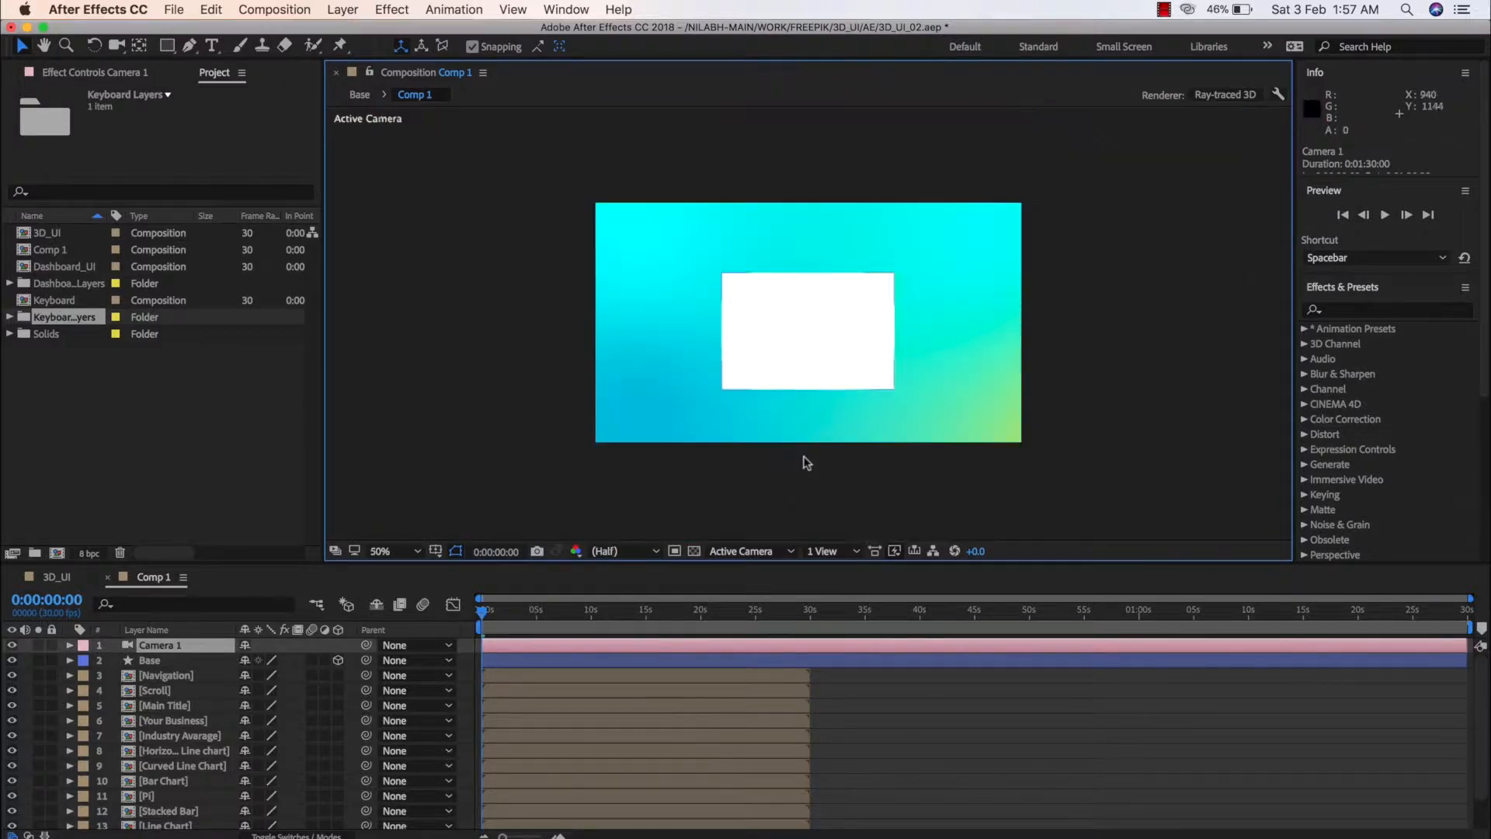
{"action": "left_click", "coordinate": [742, 551]}
{"action": "left_click", "coordinate": [765, 734]}
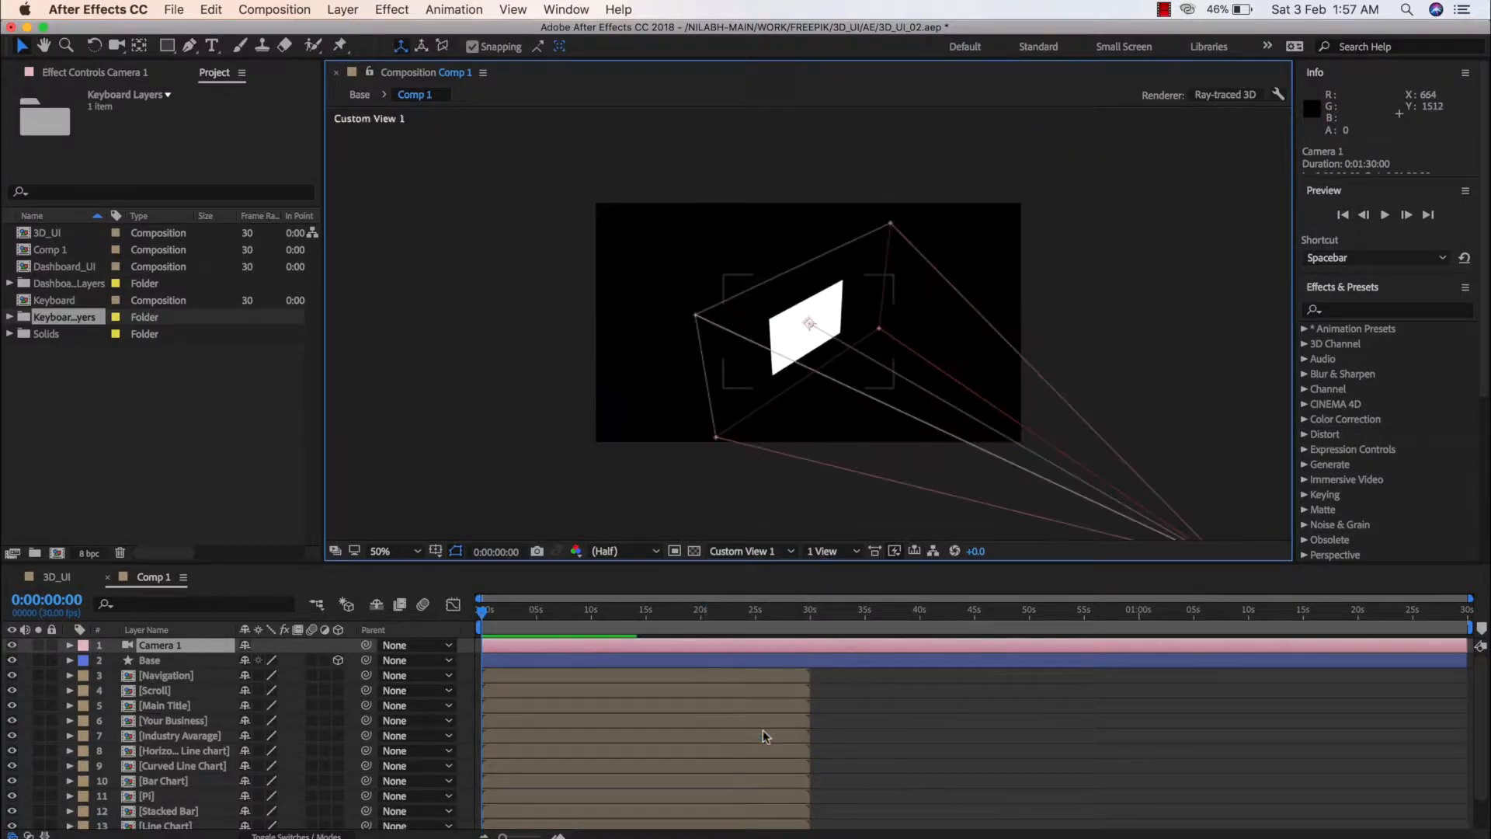
{"action": "scroll", "coordinate": [801, 380], "scroll_direction": "down", "scroll_amount": 1}
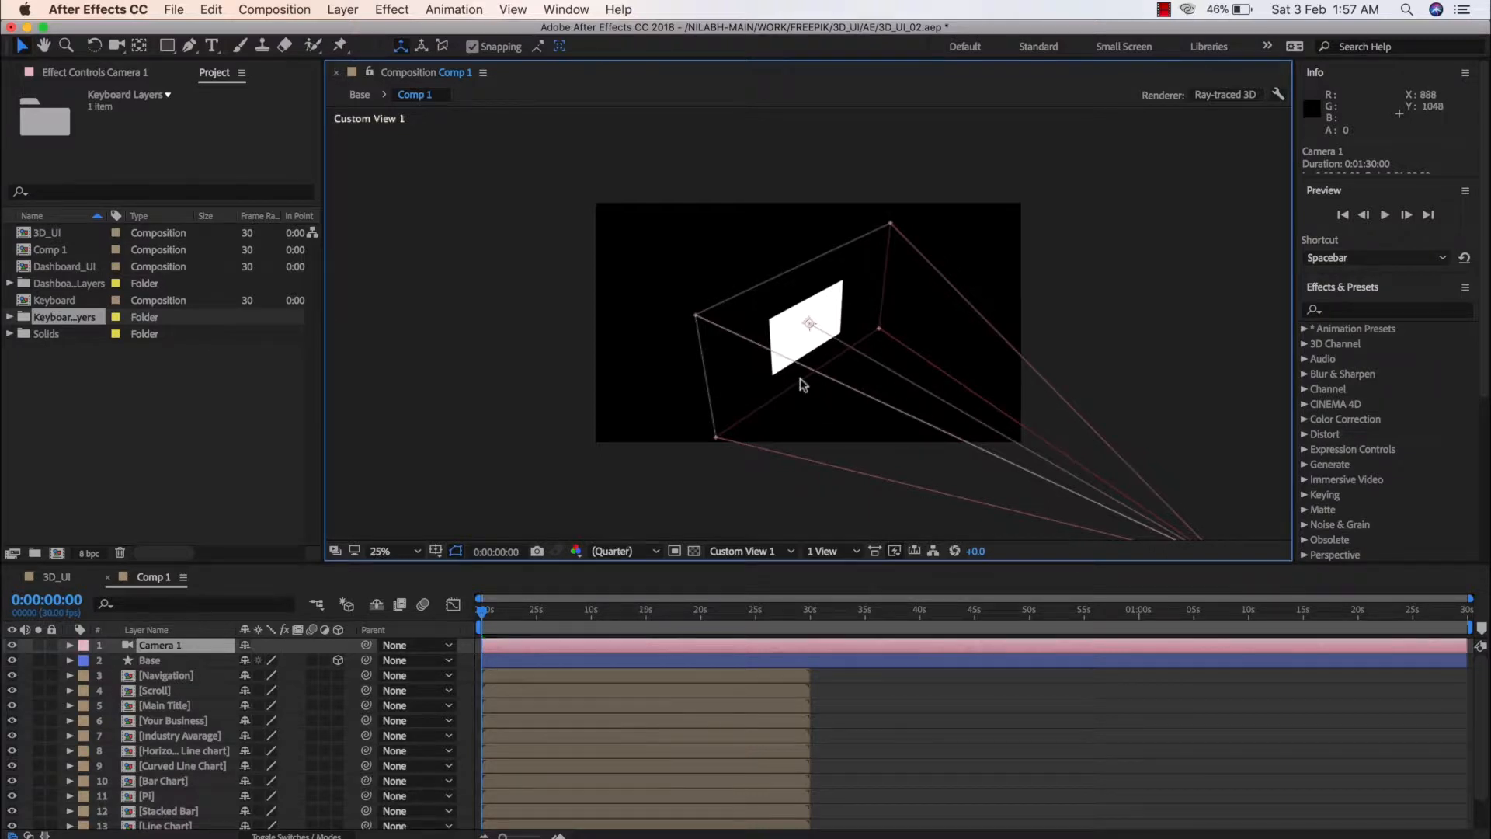
{"action": "scroll", "coordinate": [800, 380], "scroll_direction": "up", "scroll_amount": 2}
{"action": "scroll", "coordinate": [801, 380], "scroll_direction": "up", "scroll_amount": 2}
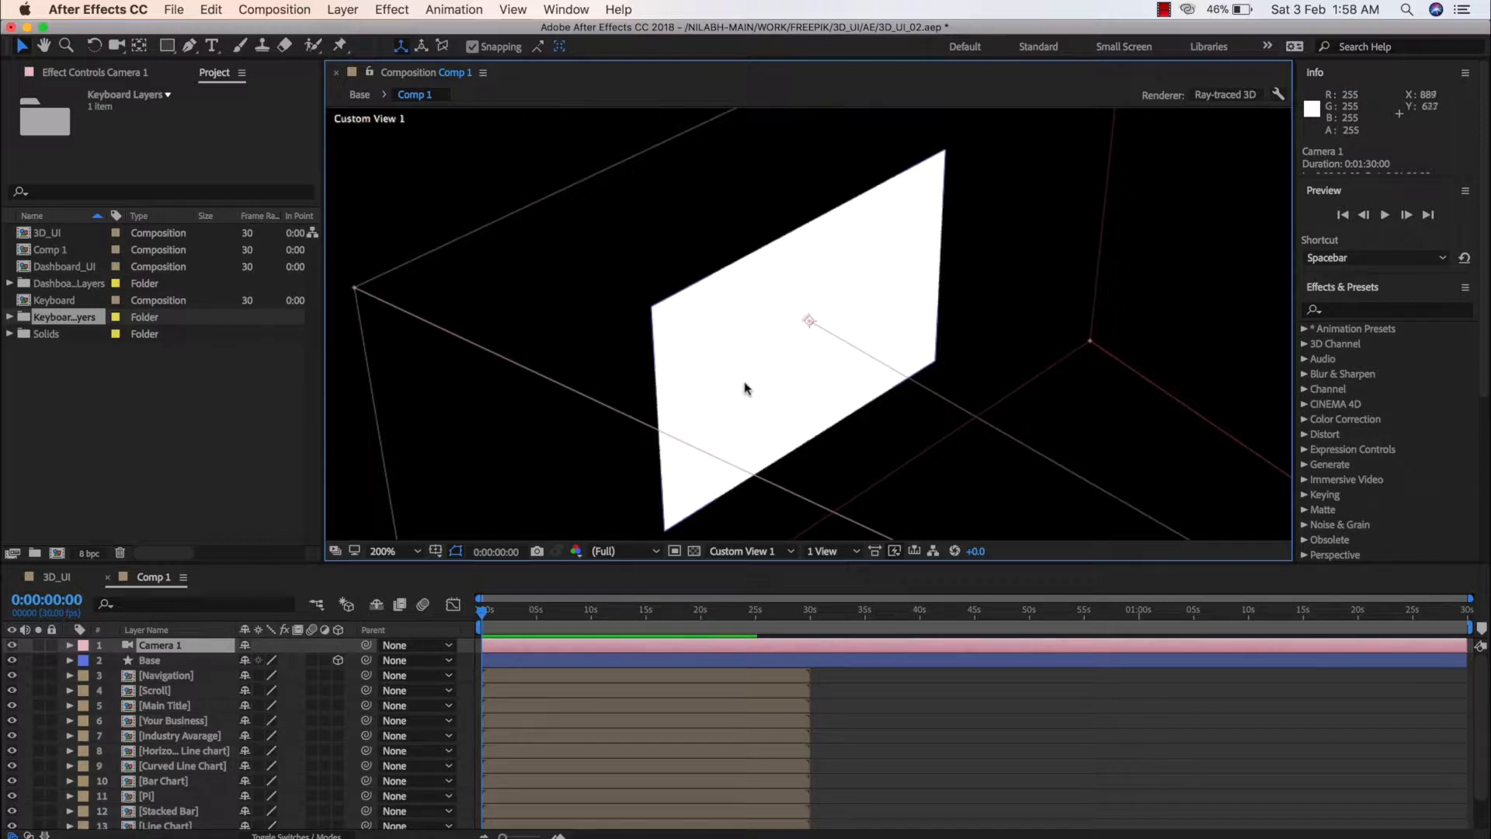
{"action": "left_click", "coordinate": [694, 328]}
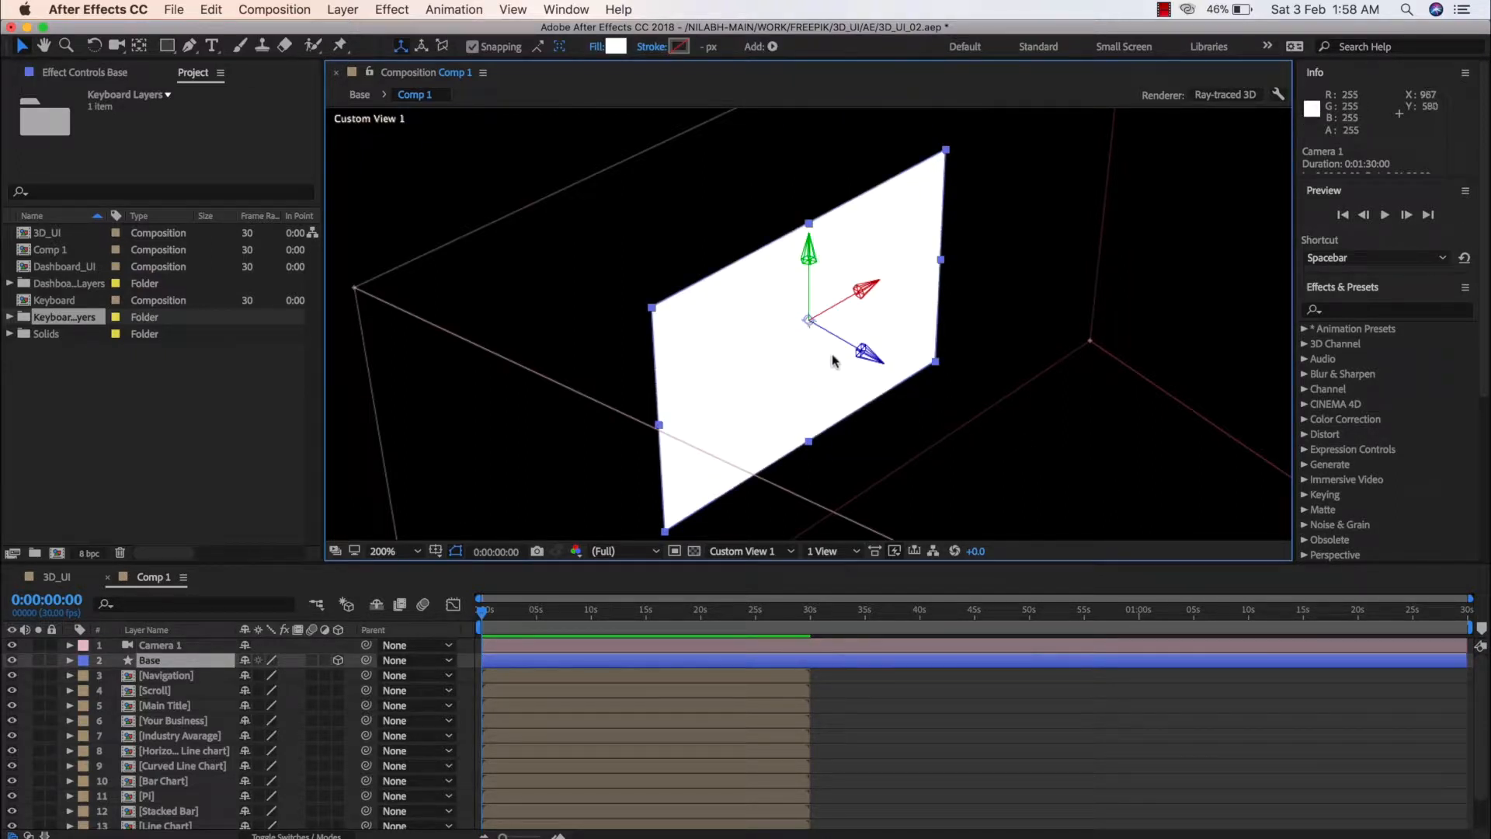
{"action": "key", "text": "c"}
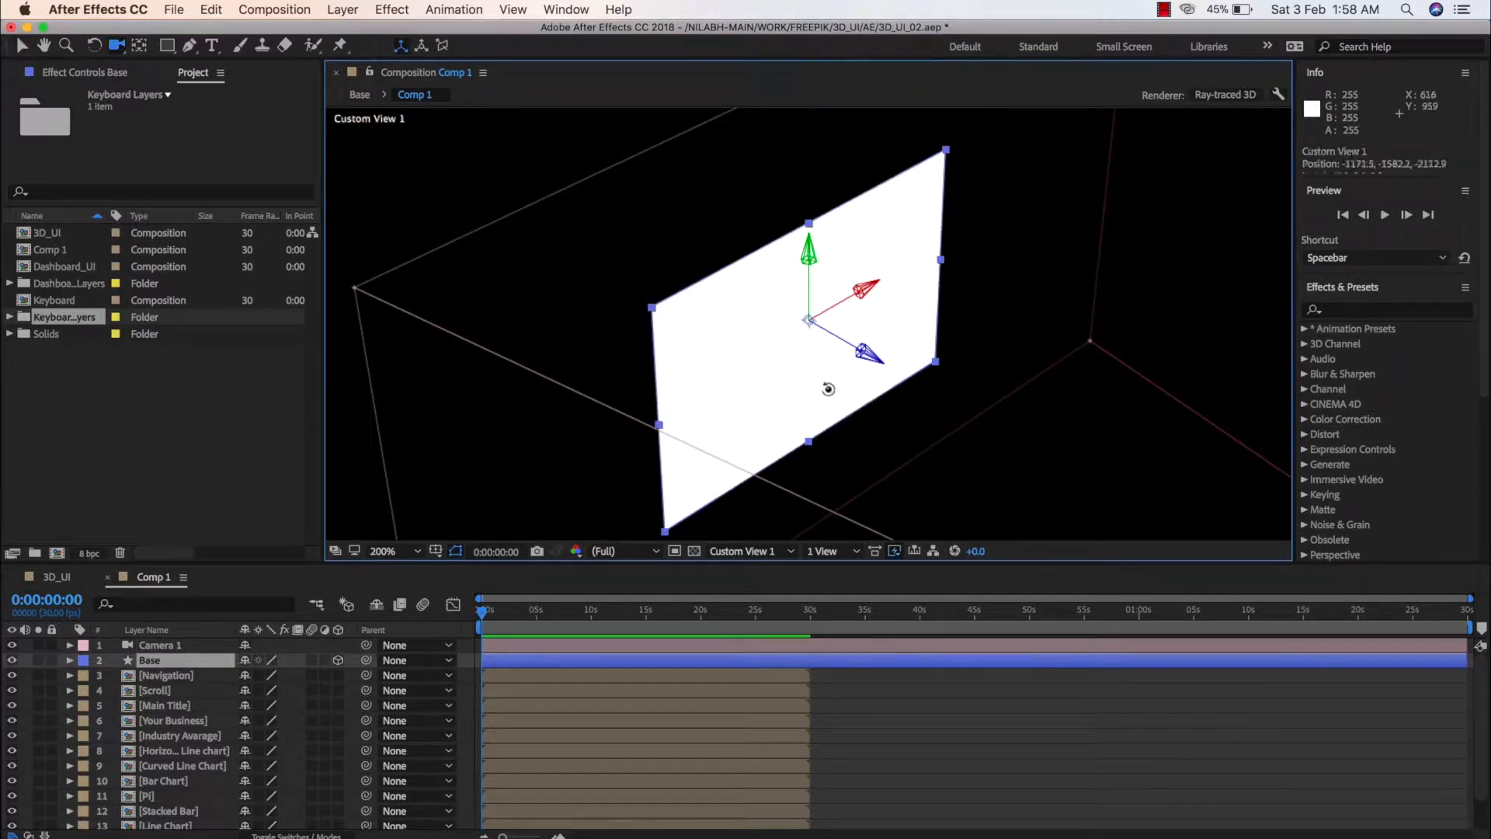
{"action": "left_click_drag", "start_coordinate": [823, 389], "coordinate": [835, 376]}
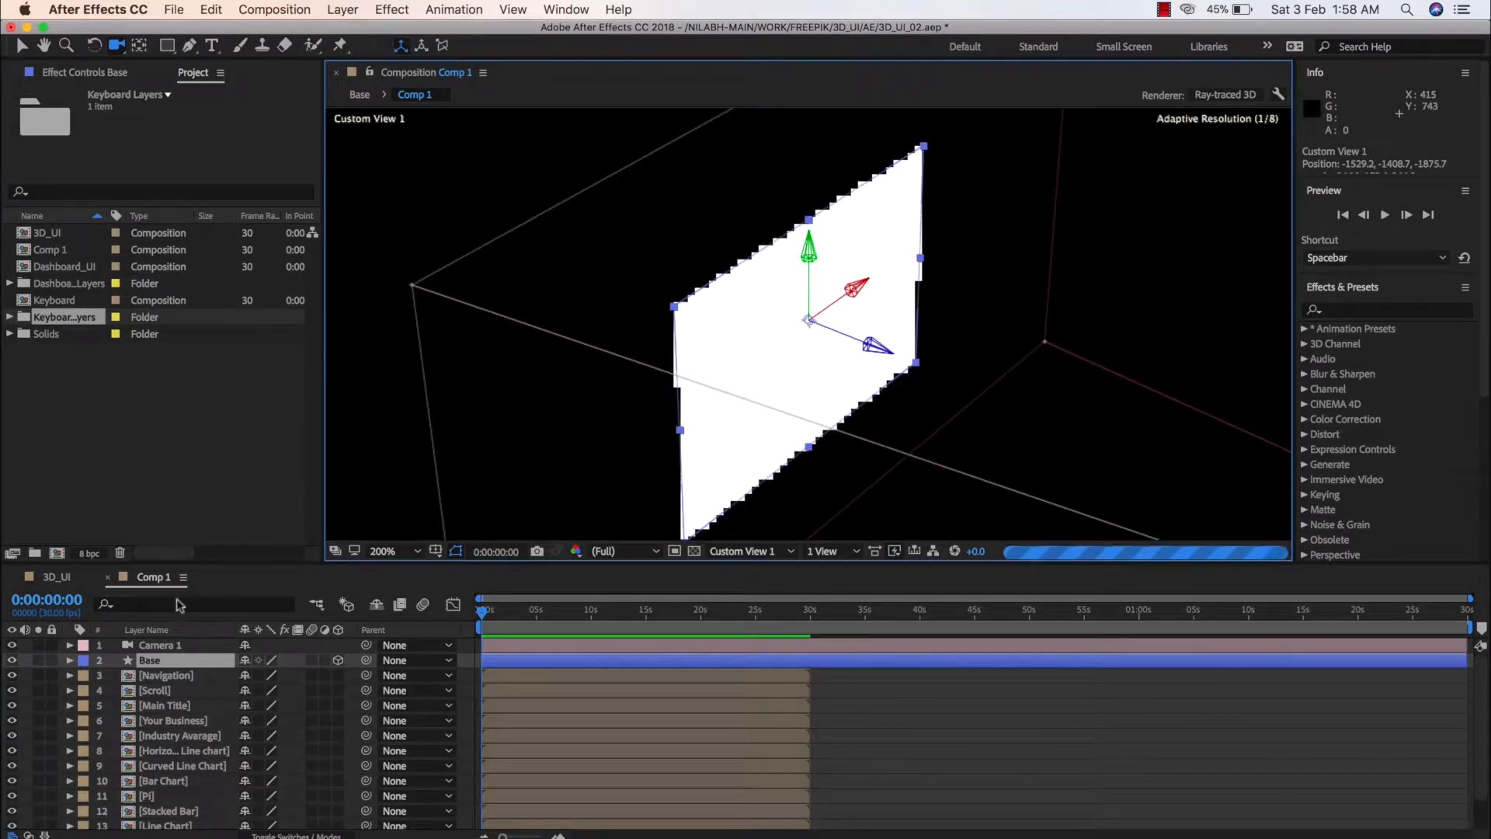
Set the Extrusion Depth to 20 in the Base shape layer's geometry options
{"action": "left_click", "coordinate": [69, 660]}
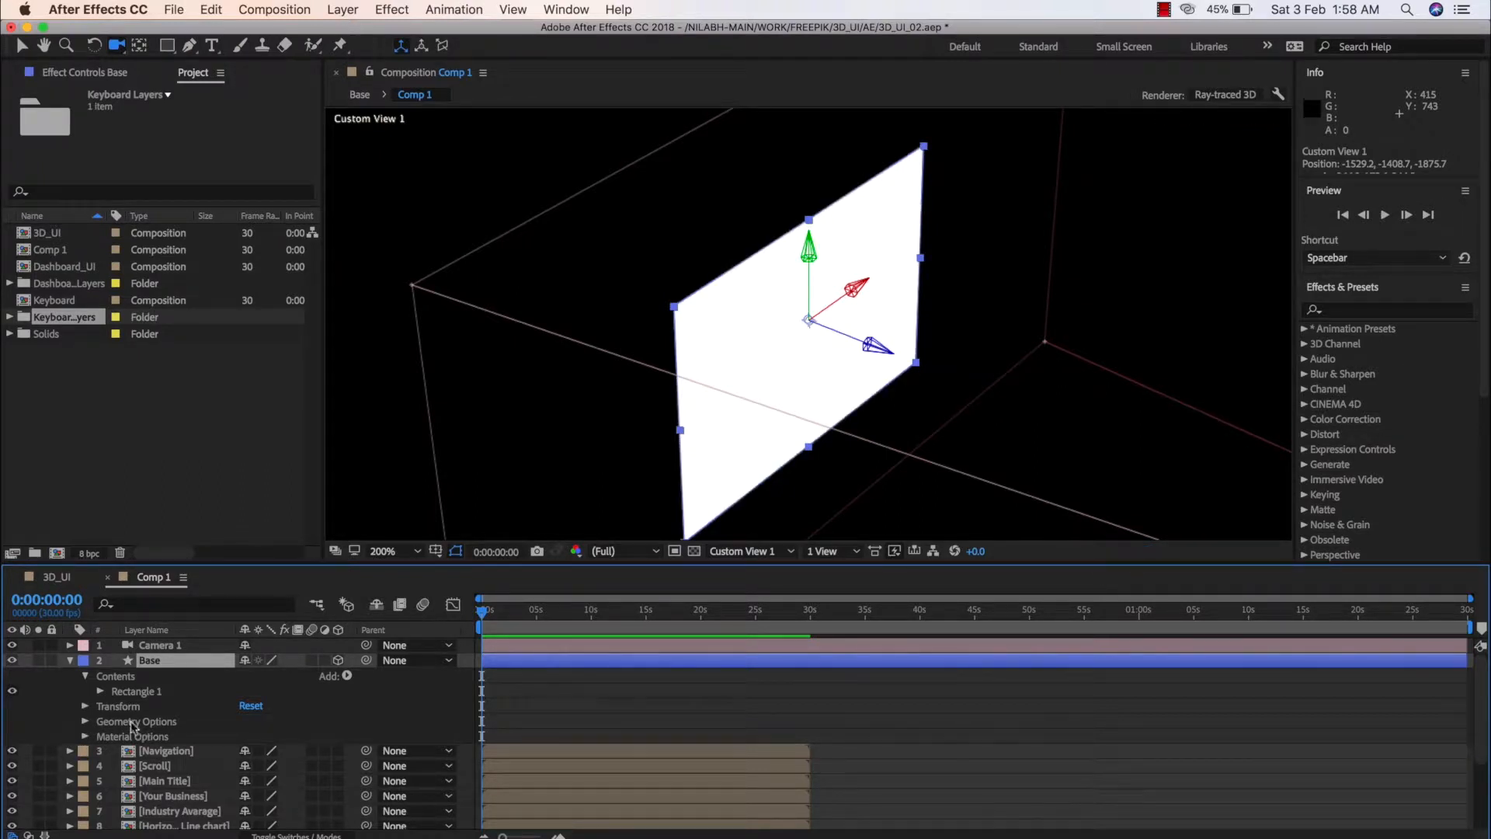
{"action": "left_click", "coordinate": [131, 726]}
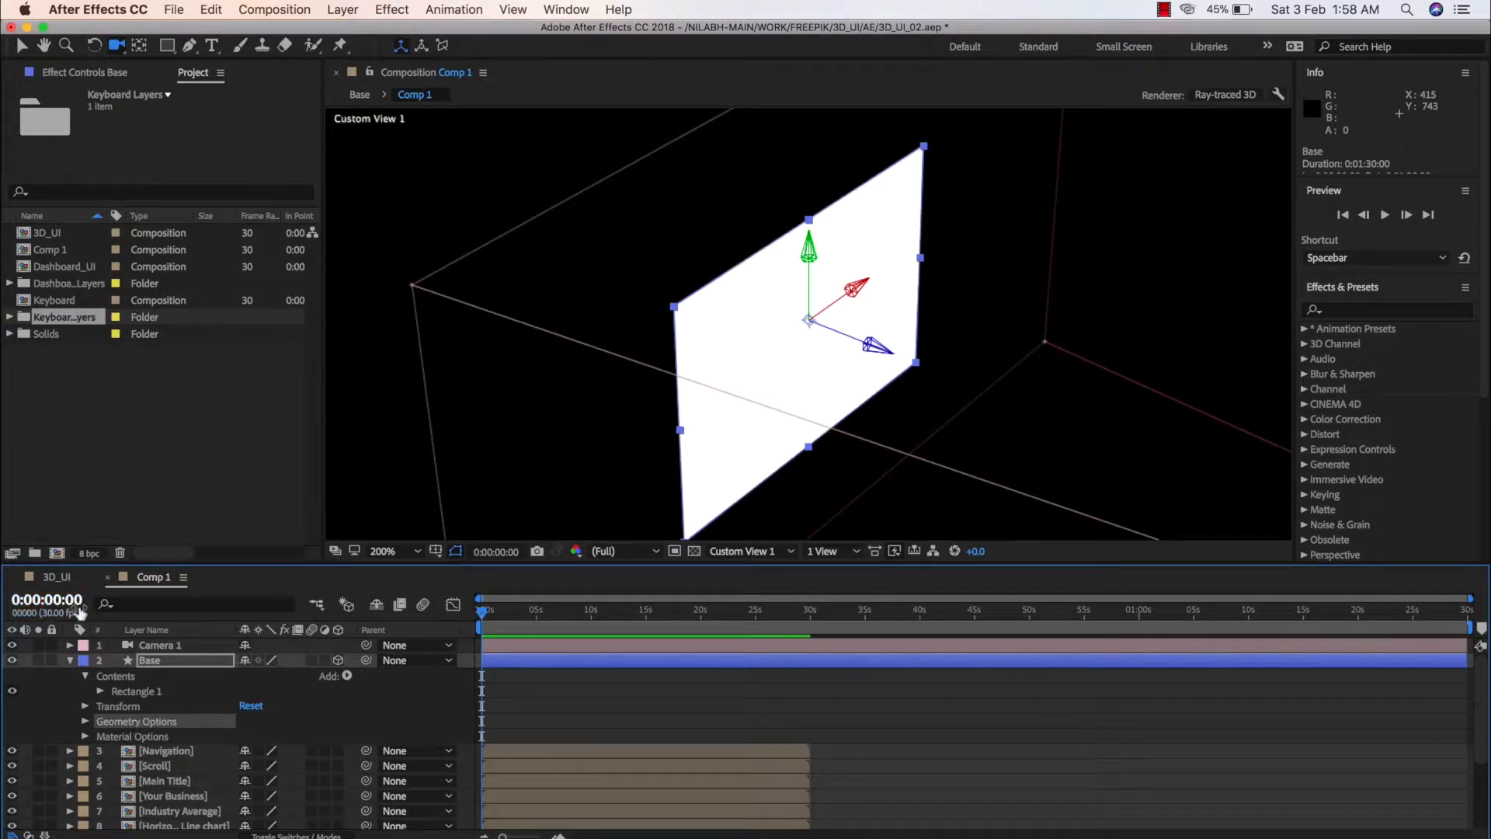
{"action": "left_click", "coordinate": [56, 577]}
{"action": "left_click", "coordinate": [149, 578]}
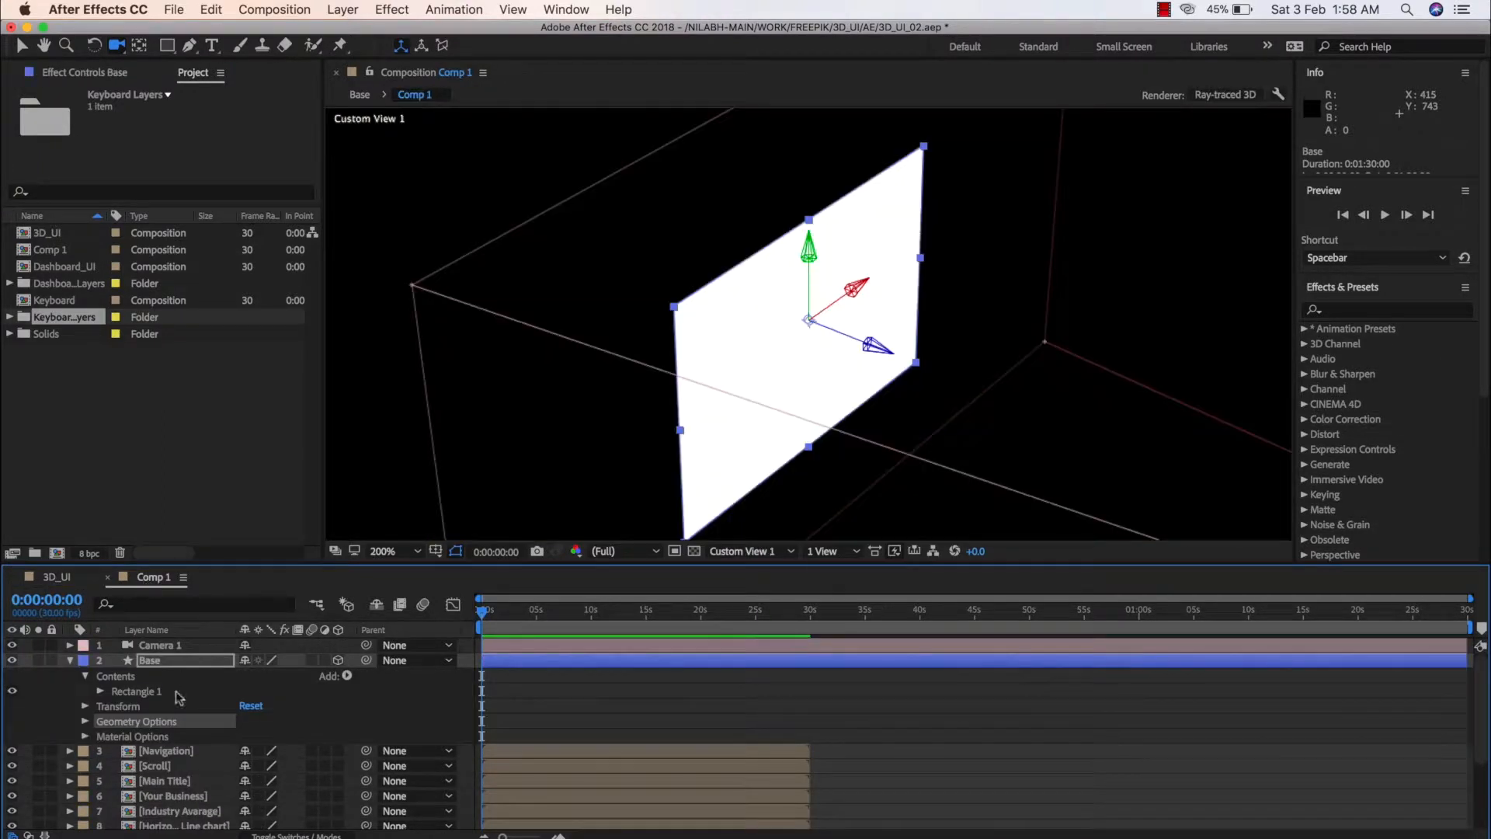
{"action": "left_click", "coordinate": [85, 722]}
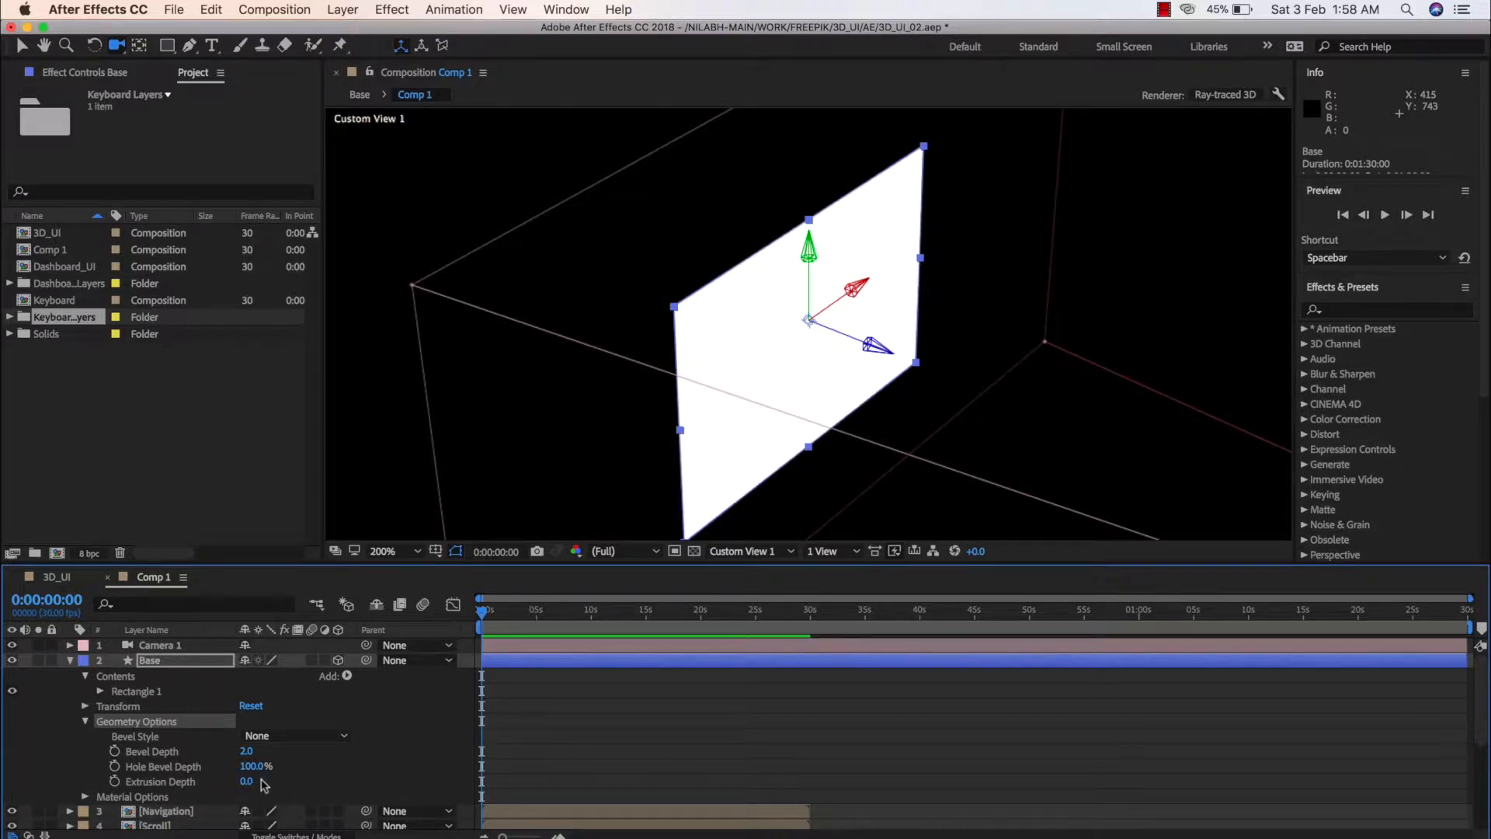
{"action": "left_click_drag", "start_coordinate": [246, 782], "coordinate": [265, 786]}
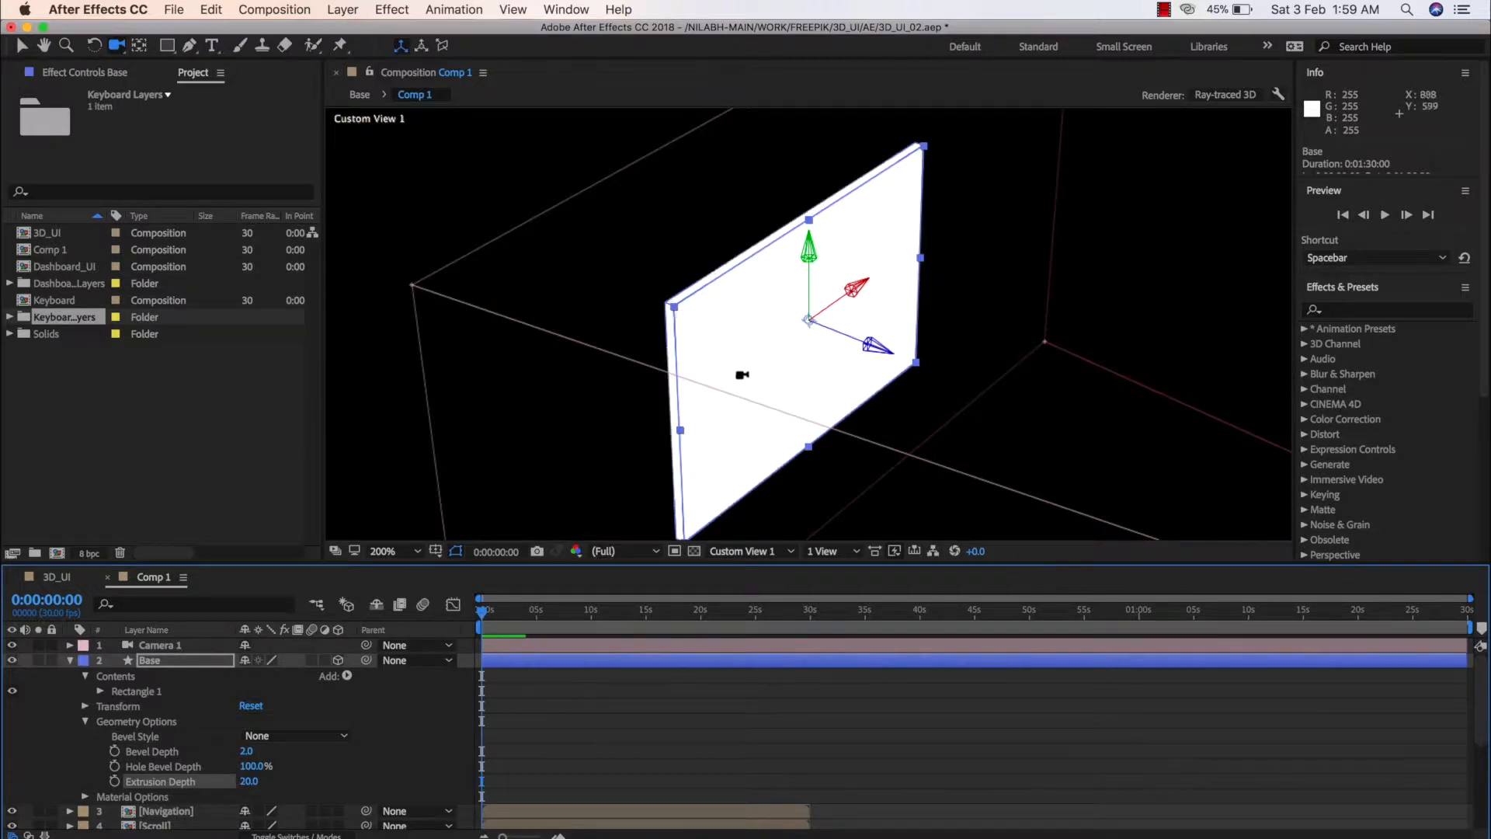
Set the Base shape layer's Extrusion Depth to 15 and deselect the layer
{"action": "mouse_move", "coordinate": [742, 374]}
{"action": "left_mouse_down"}
{"action": "mouse_move", "coordinate": [828, 376]}
{"action": "mouse_move", "coordinate": [1025, 426]}
{"action": "left_mouse_up"}
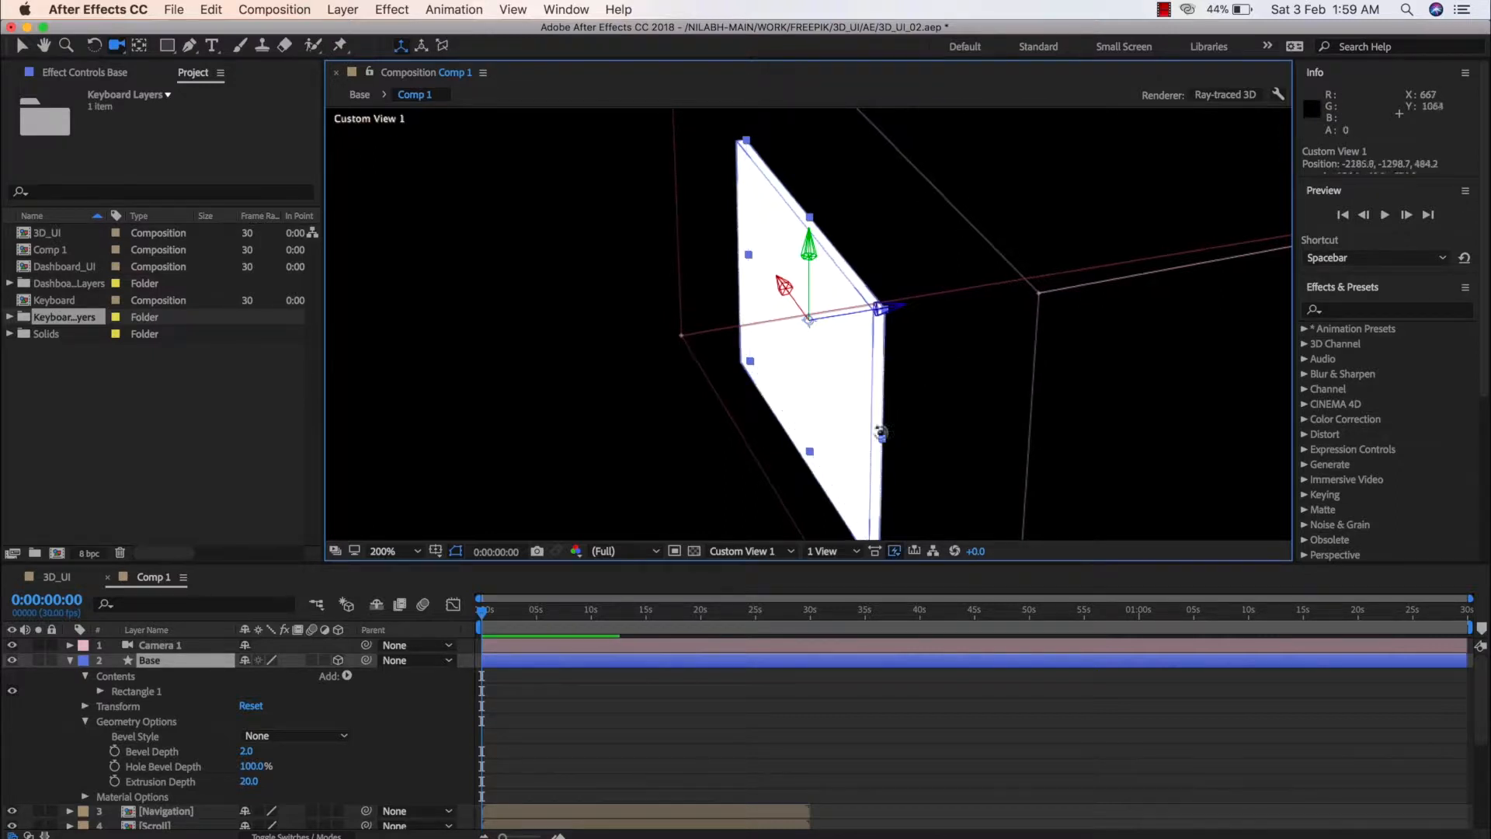
{"action": "left_click_drag", "start_coordinate": [924, 429], "coordinate": [794, 458]}
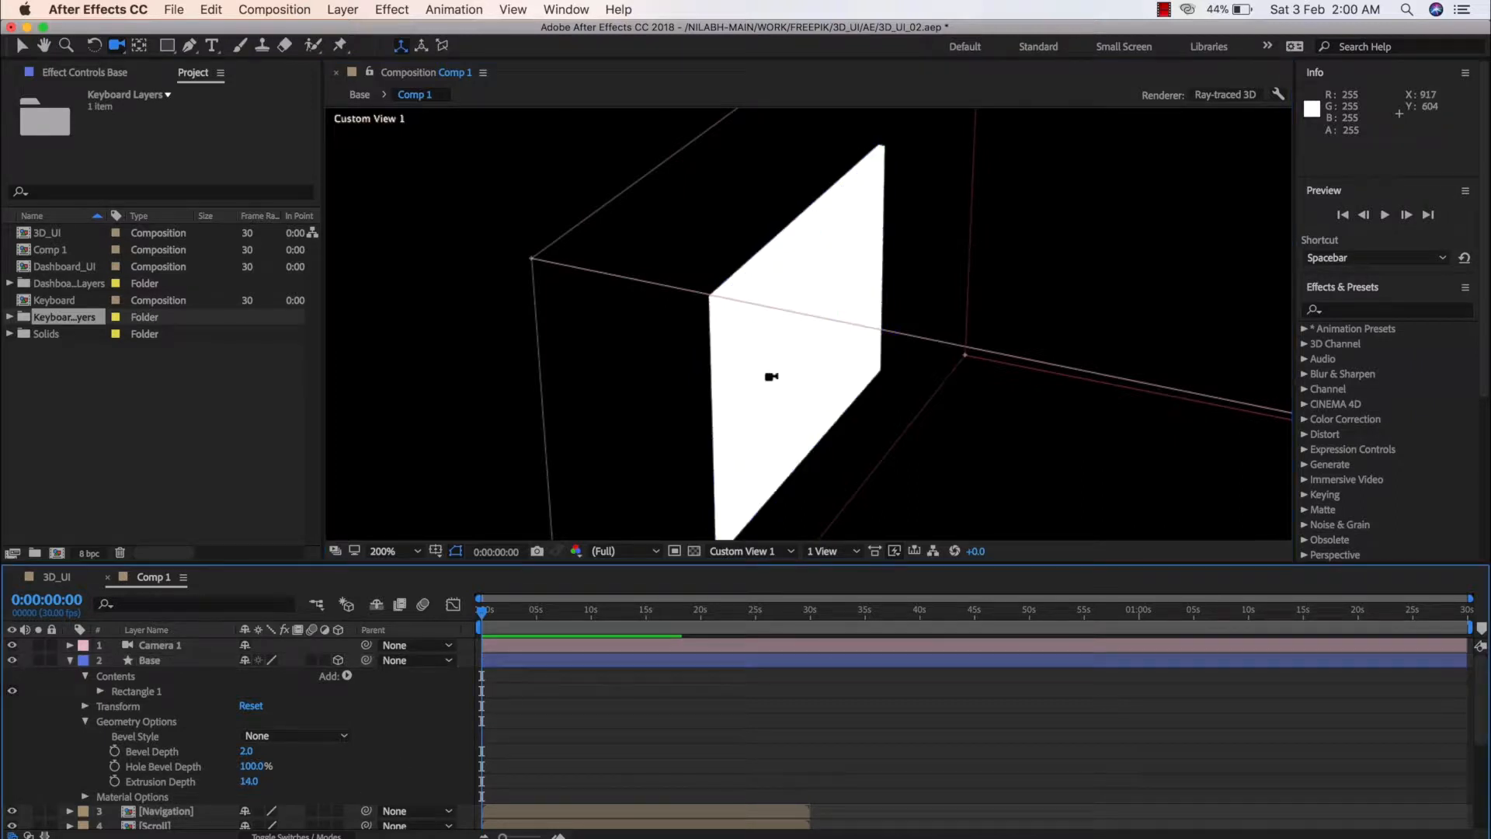
{"action": "left_click", "coordinate": [160, 786]}
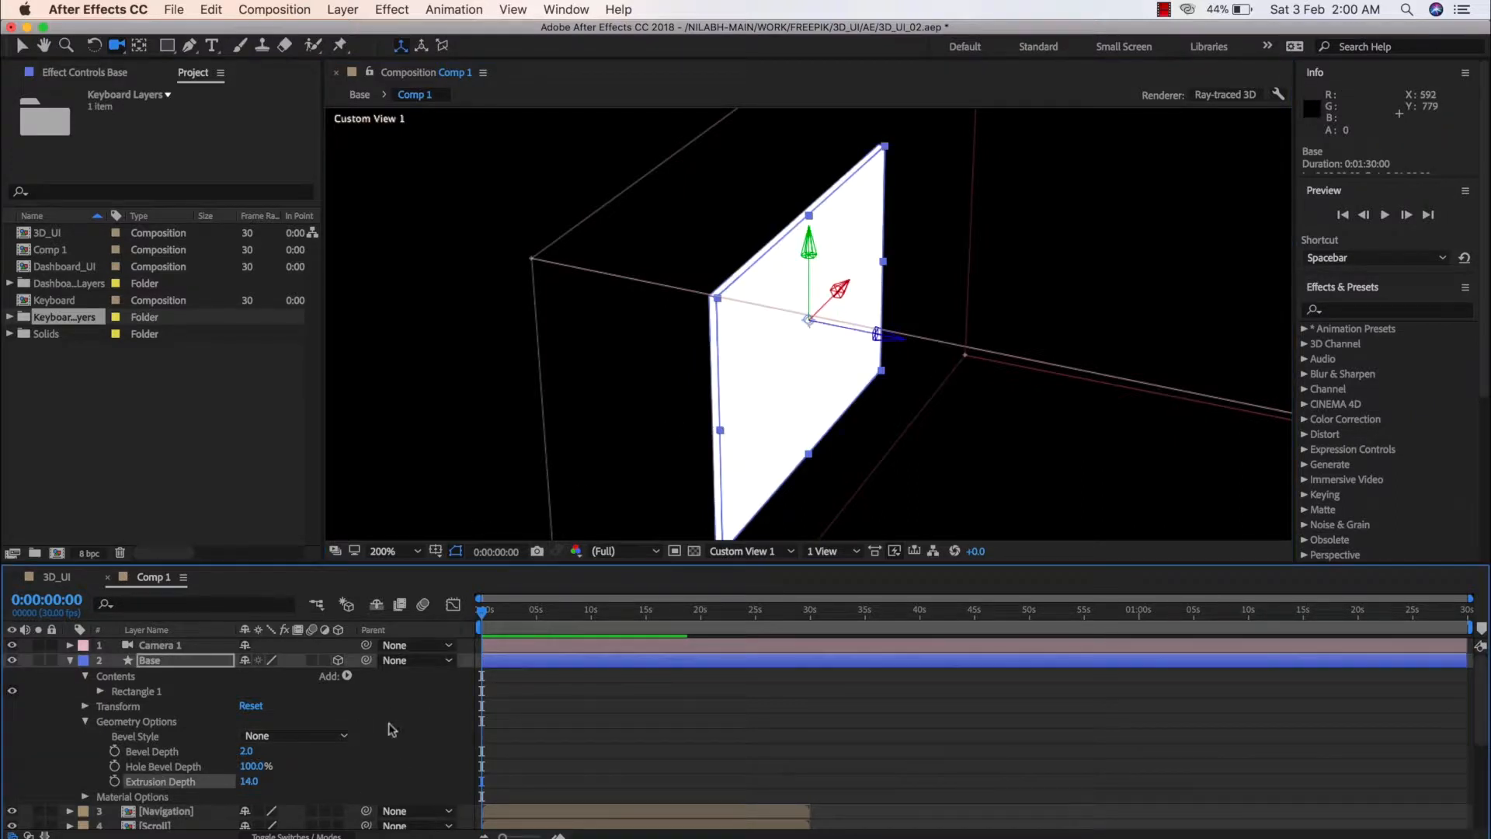
{"action": "left_click_drag", "start_coordinate": [249, 781], "coordinate": [246, 786]}
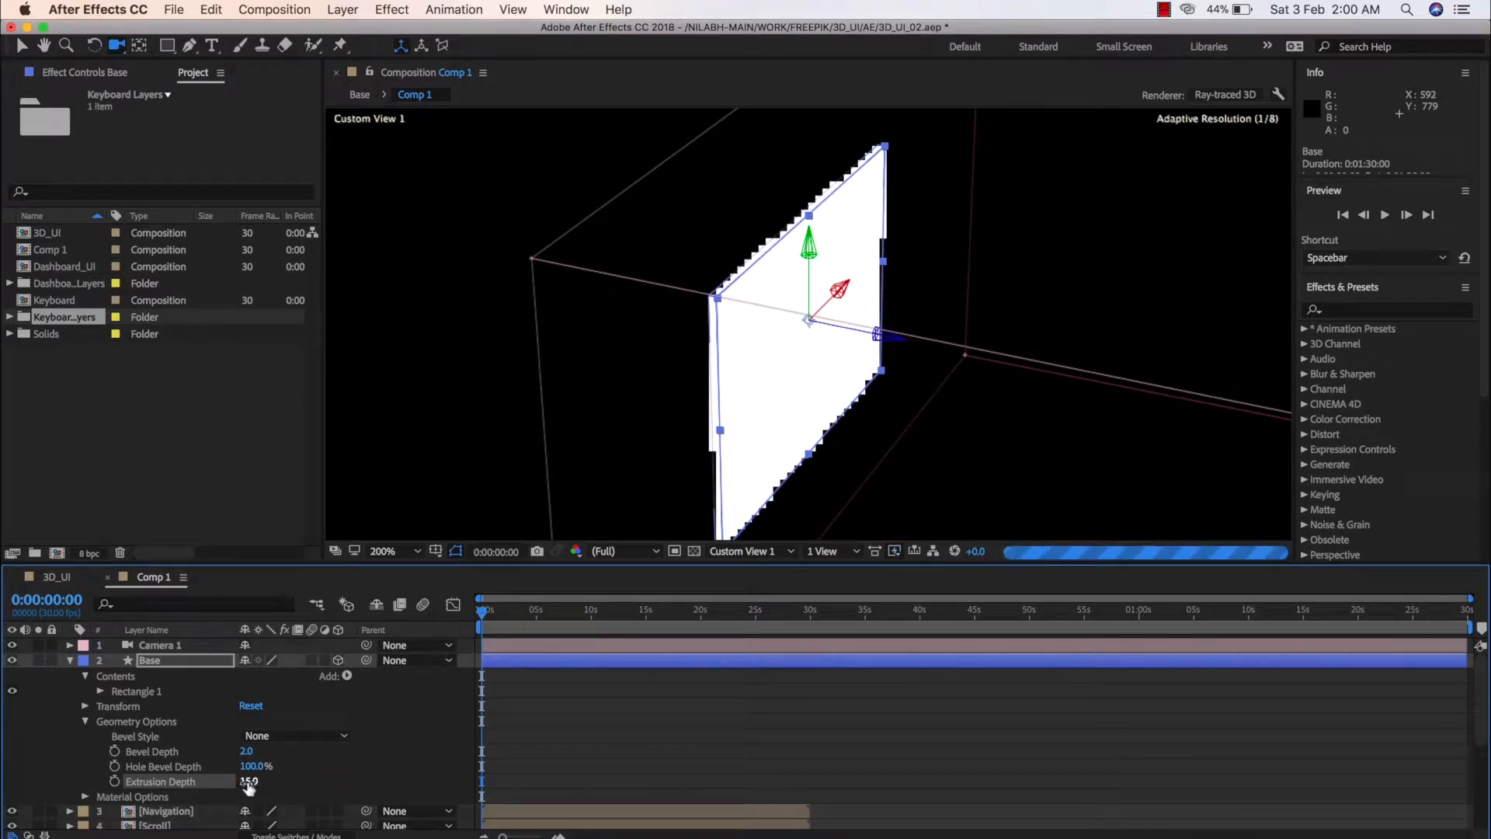
{"action": "key", "text": "super+shift+a"}
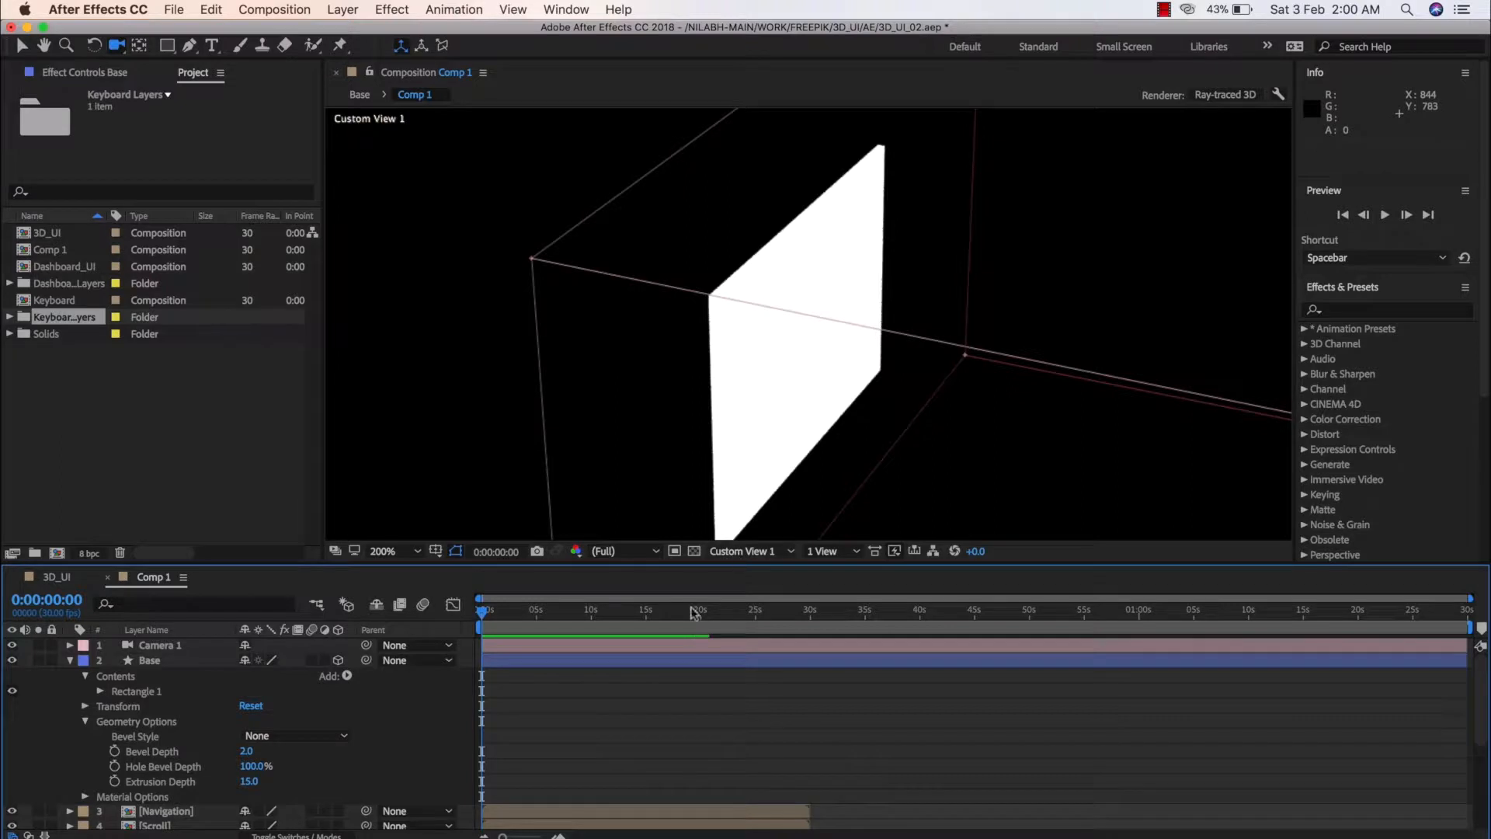
Add a white spot light to Comp 1 with 100% intensity, a 90° cone angle and 50% cone feather
{"action": "right_click", "coordinate": [45, 698]}
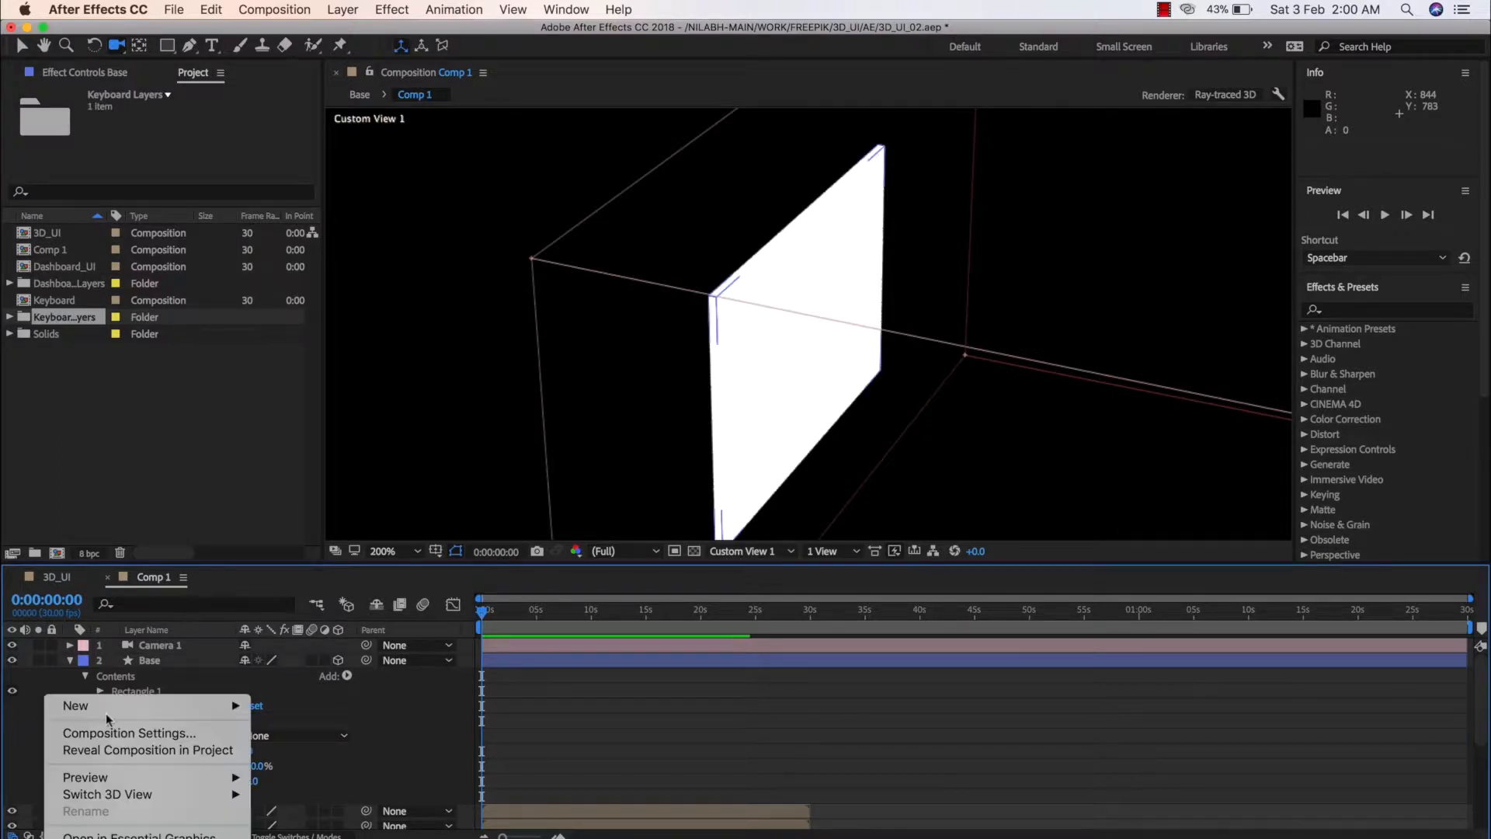
{"action": "mouse_move", "coordinate": [106, 708]}
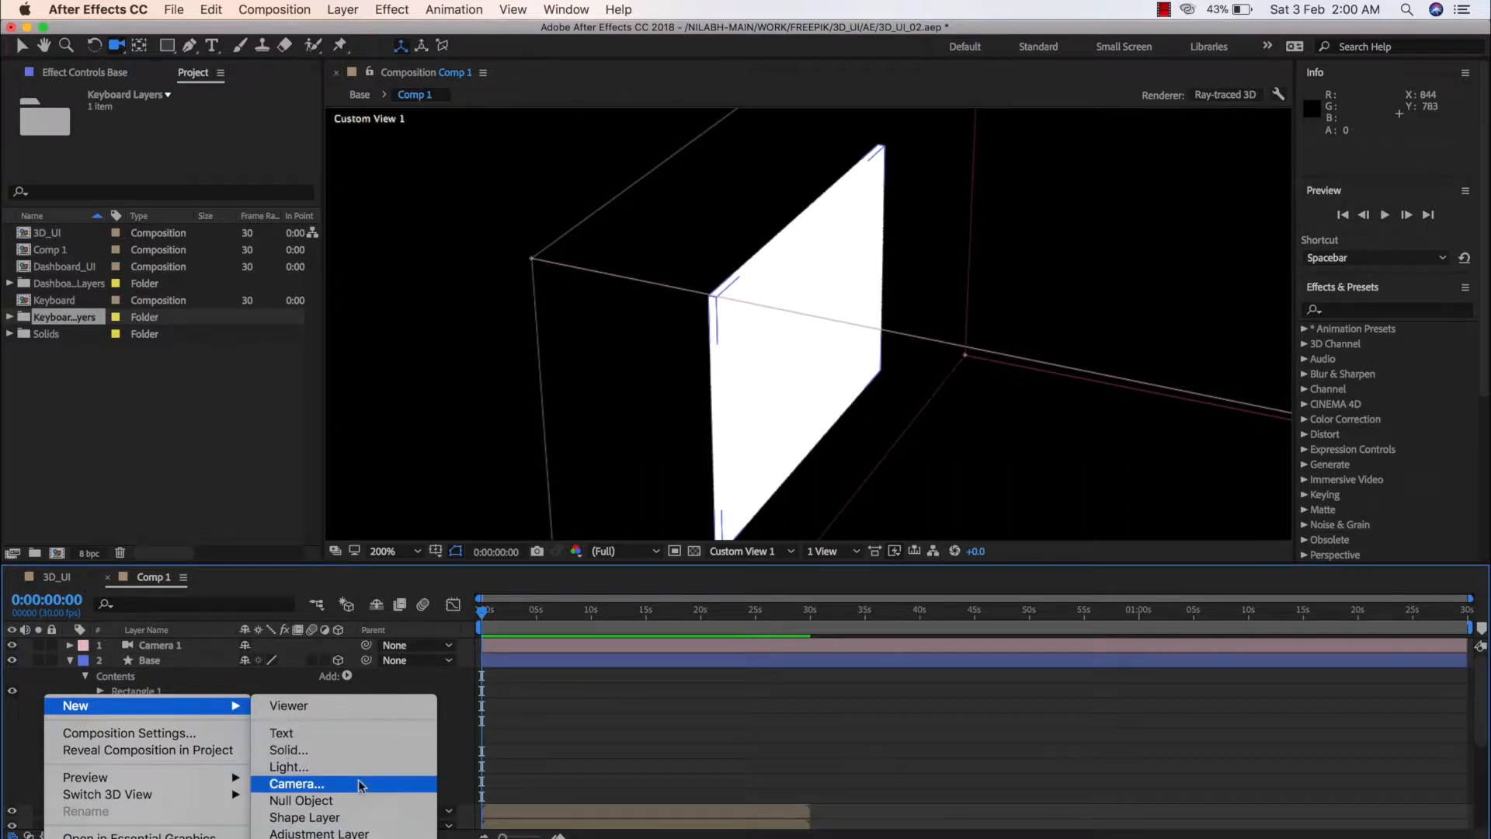
{"action": "left_click", "coordinate": [302, 767]}
{"action": "left_click", "coordinate": [752, 319]}
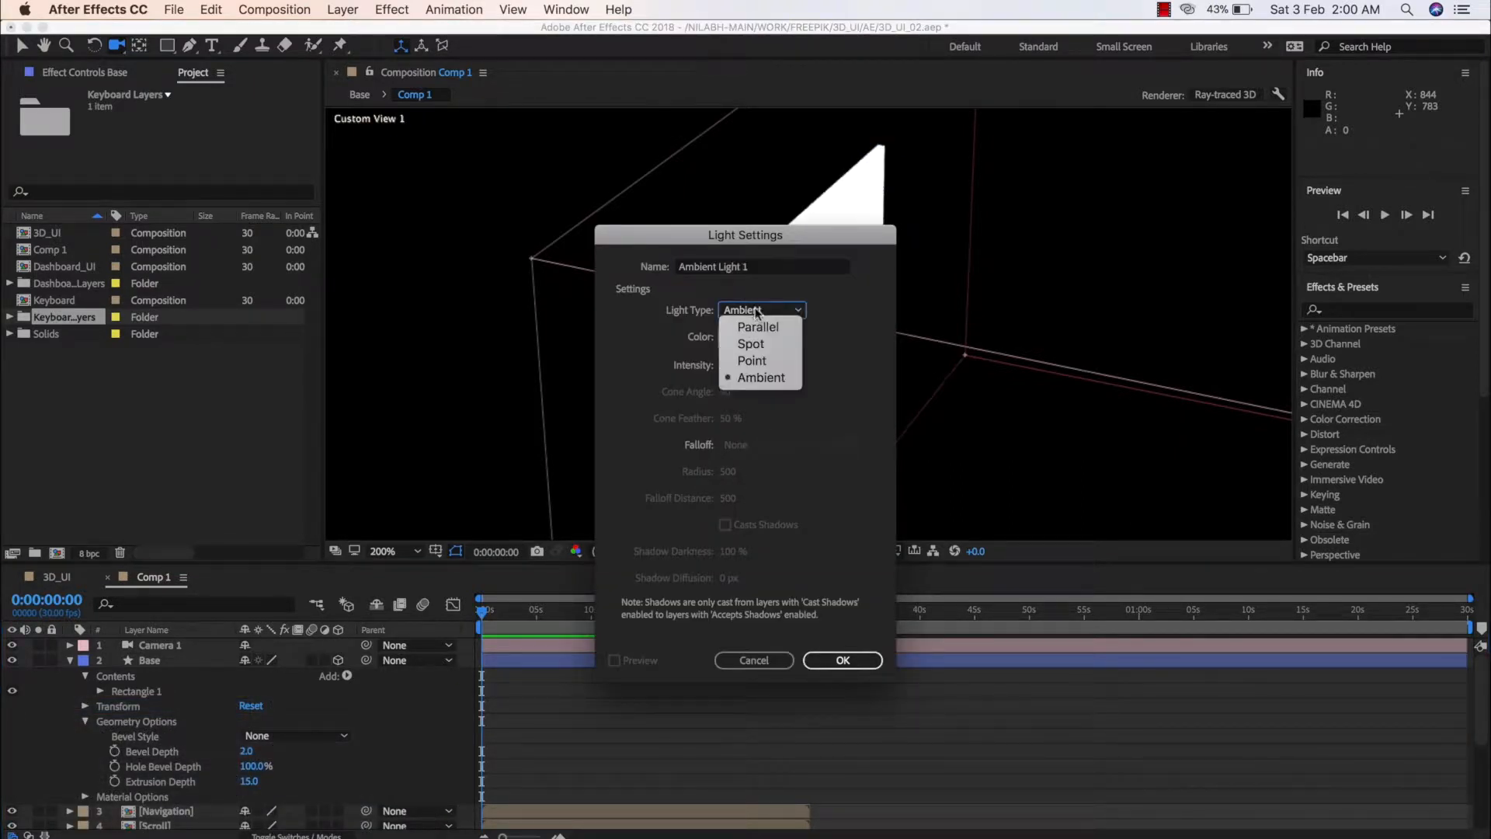
{"action": "left_click", "coordinate": [757, 339]}
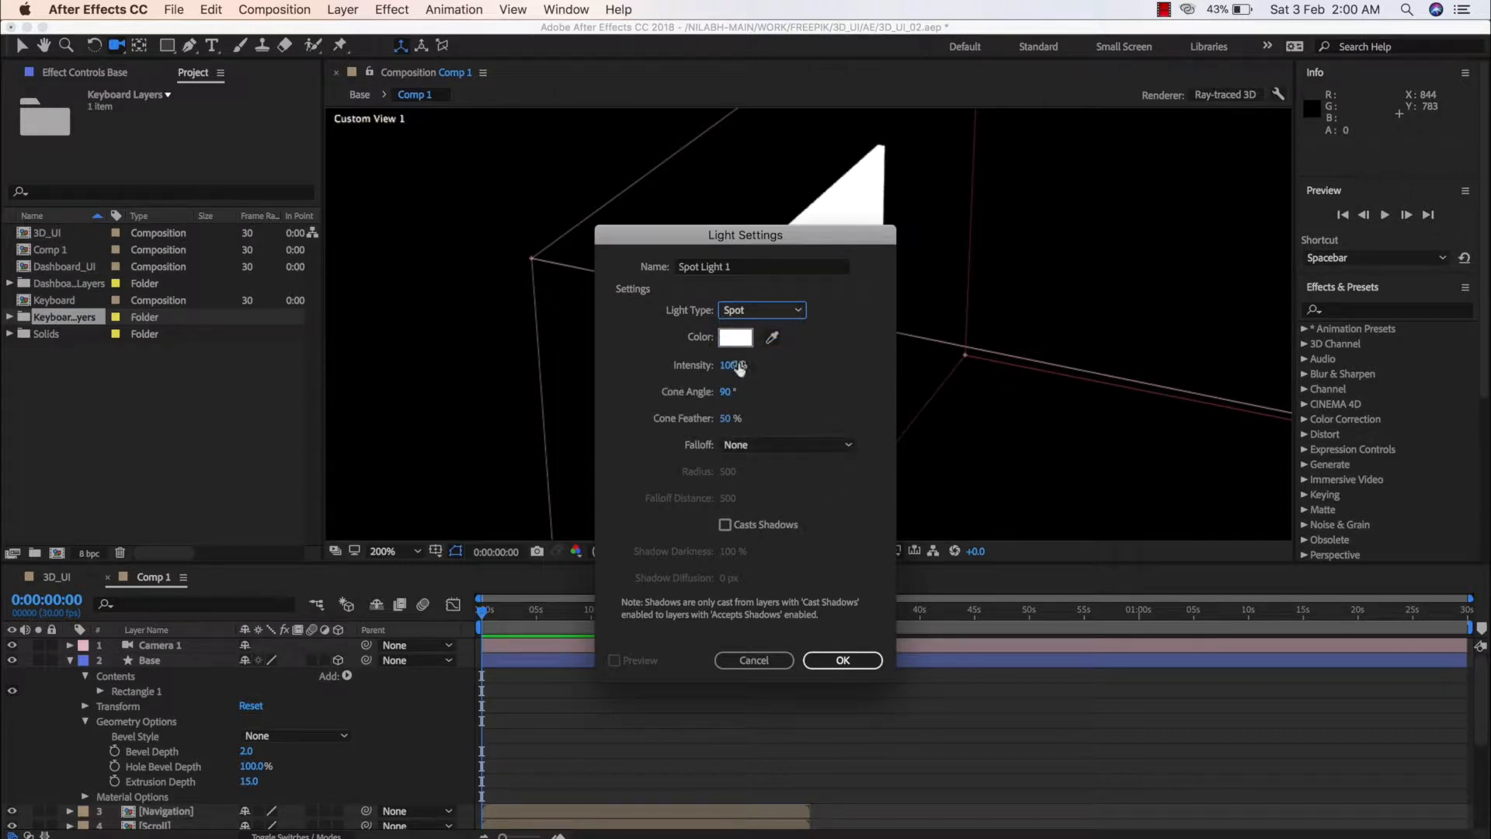
{"action": "left_click", "coordinate": [832, 660]}
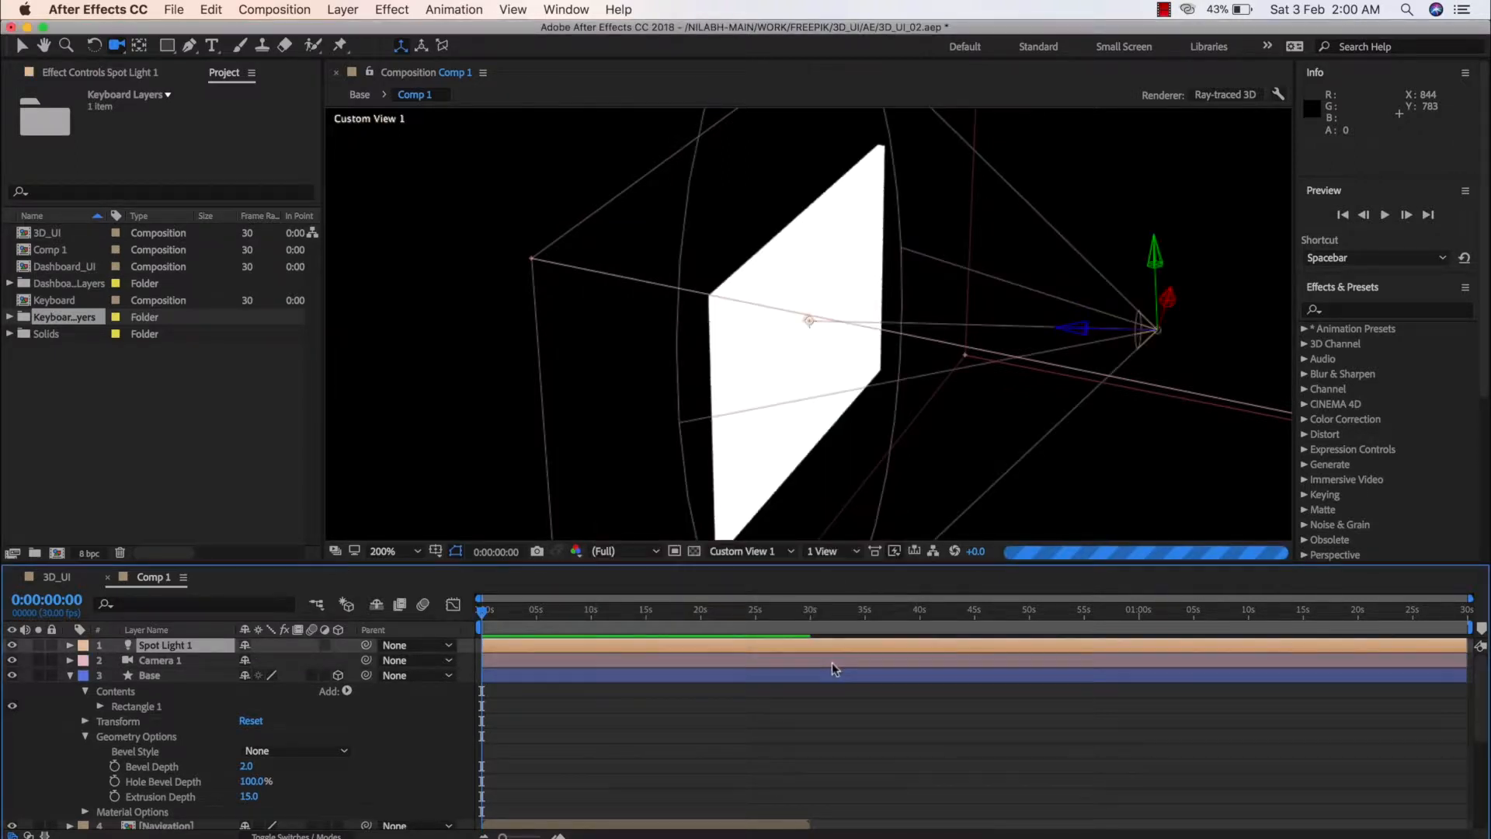
Move the spot light away from the Base along its depth axis, to a Z position of about -862
{"action": "scroll", "coordinate": [979, 395], "scroll_direction": "down", "scroll_amount": 1}
{"action": "scroll", "coordinate": [979, 395], "scroll_direction": "up", "scroll_amount": 1}
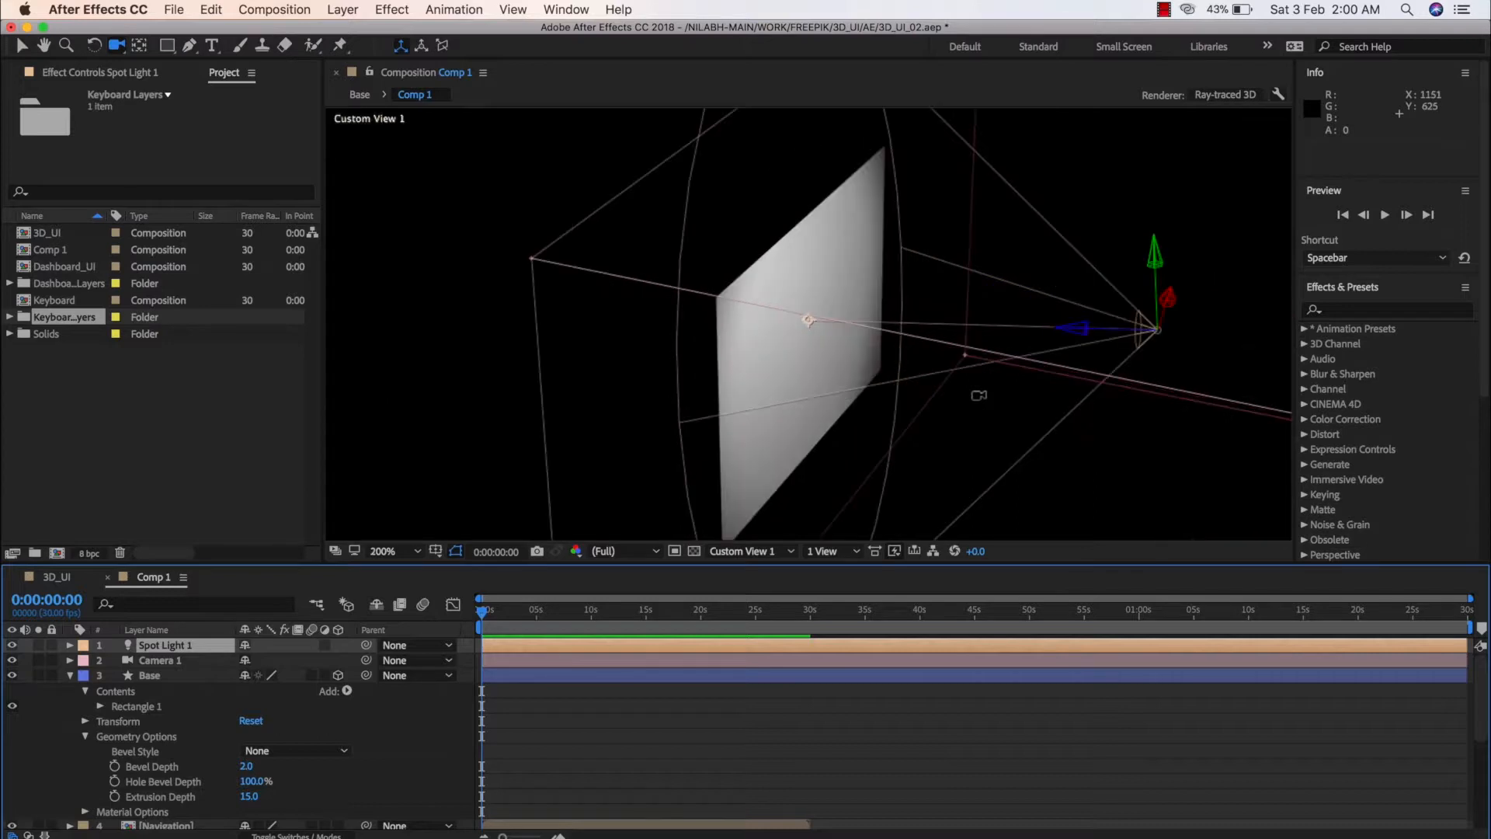
{"action": "key", "text": "v"}
{"action": "left_click_drag", "start_coordinate": [1083, 329], "coordinate": [1269, 340]}
{"action": "scroll", "coordinate": [1101, 384], "scroll_direction": "down", "scroll_amount": 1}
{"action": "key", "text": "space"}
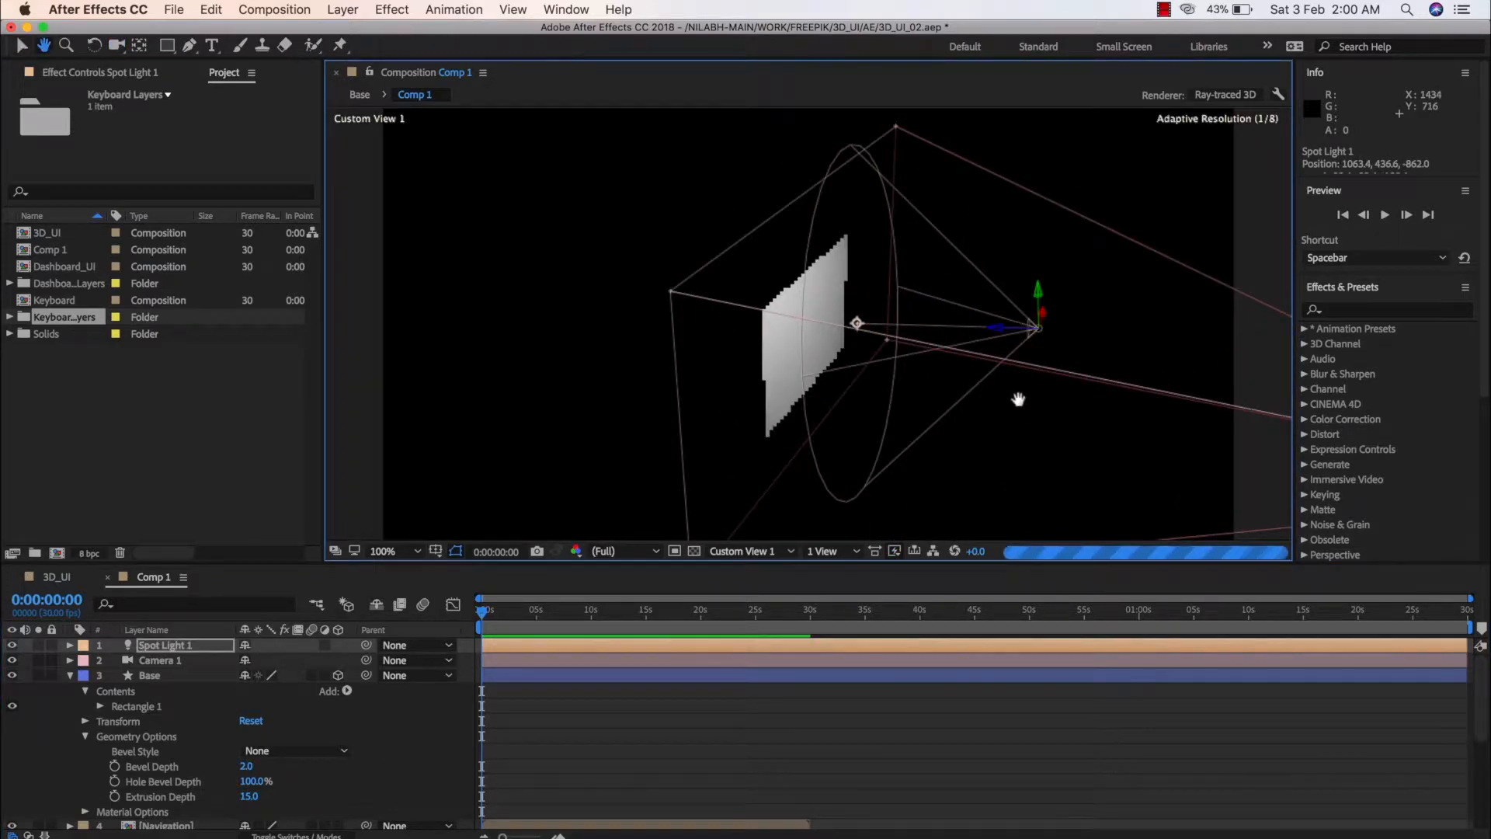
{"action": "left_click_drag", "start_coordinate": [1018, 399], "coordinate": [1009, 278]}
Shift the spot light's point of interest toward the Base's lower edge, adjusting the light so it shines diagonally across the panel
{"action": "key", "text": "c"}
{"action": "key", "text": "v"}
{"action": "left_click", "coordinate": [961, 375]}
{"action": "left_click", "coordinate": [960, 376]}
{"action": "mouse_move", "coordinate": [829, 264]}
{"action": "left_mouse_down"}
{"action": "mouse_move", "coordinate": [821, 353]}
{"action": "mouse_move", "coordinate": [799, 381]}
{"action": "mouse_move", "coordinate": [819, 350]}
{"action": "mouse_move", "coordinate": [803, 359]}
{"action": "left_mouse_up"}
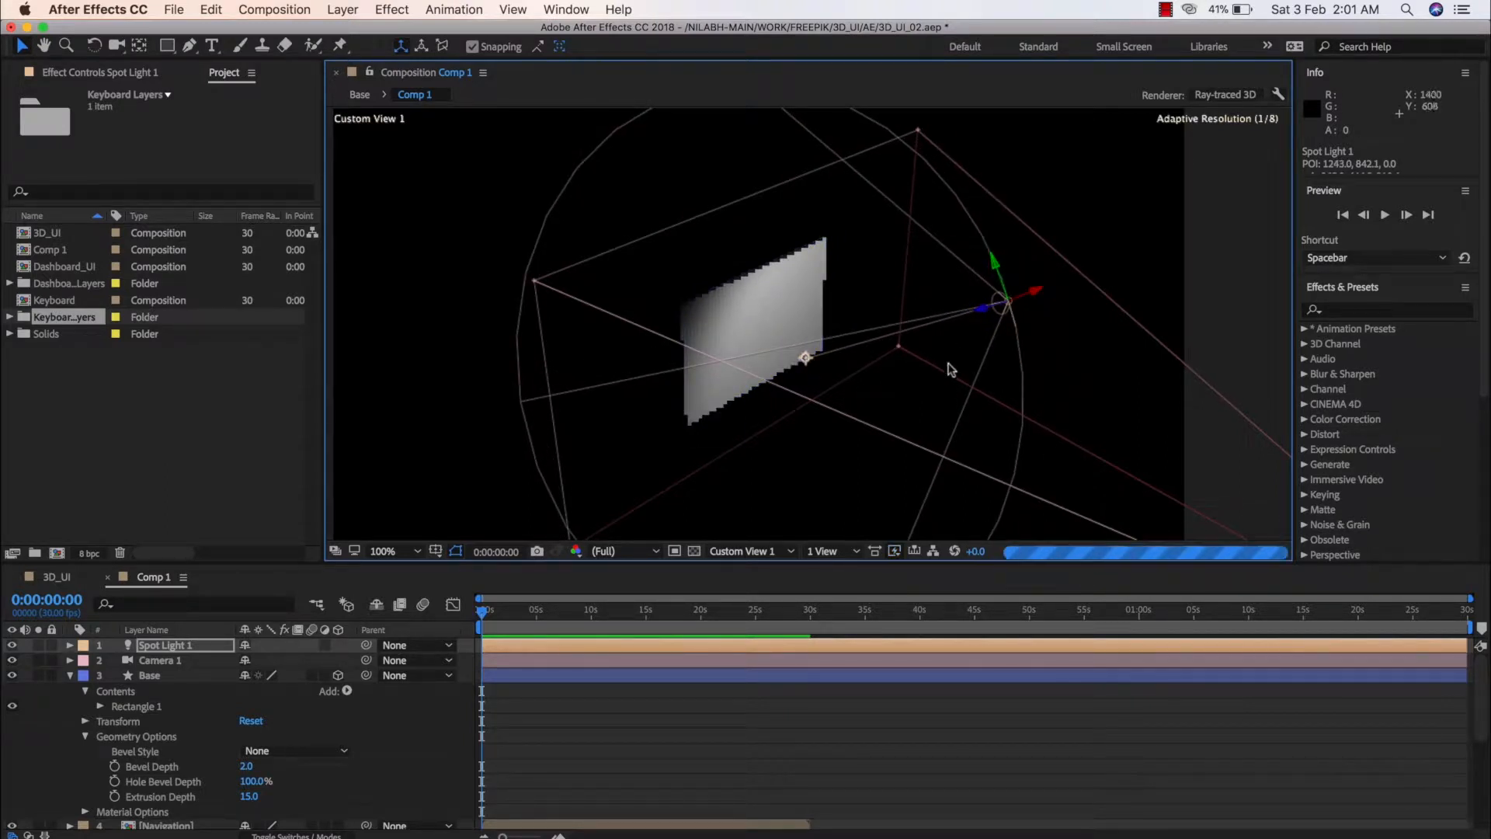
{"action": "key", "text": "c"}
{"action": "left_click_drag", "start_coordinate": [931, 392], "coordinate": [848, 414]}
{"action": "key", "text": "v"}
{"action": "left_click_drag", "start_coordinate": [811, 479], "coordinate": [950, 514]}
{"action": "left_click_drag", "start_coordinate": [929, 401], "coordinate": [803, 397]}
{"action": "key", "text": "c"}
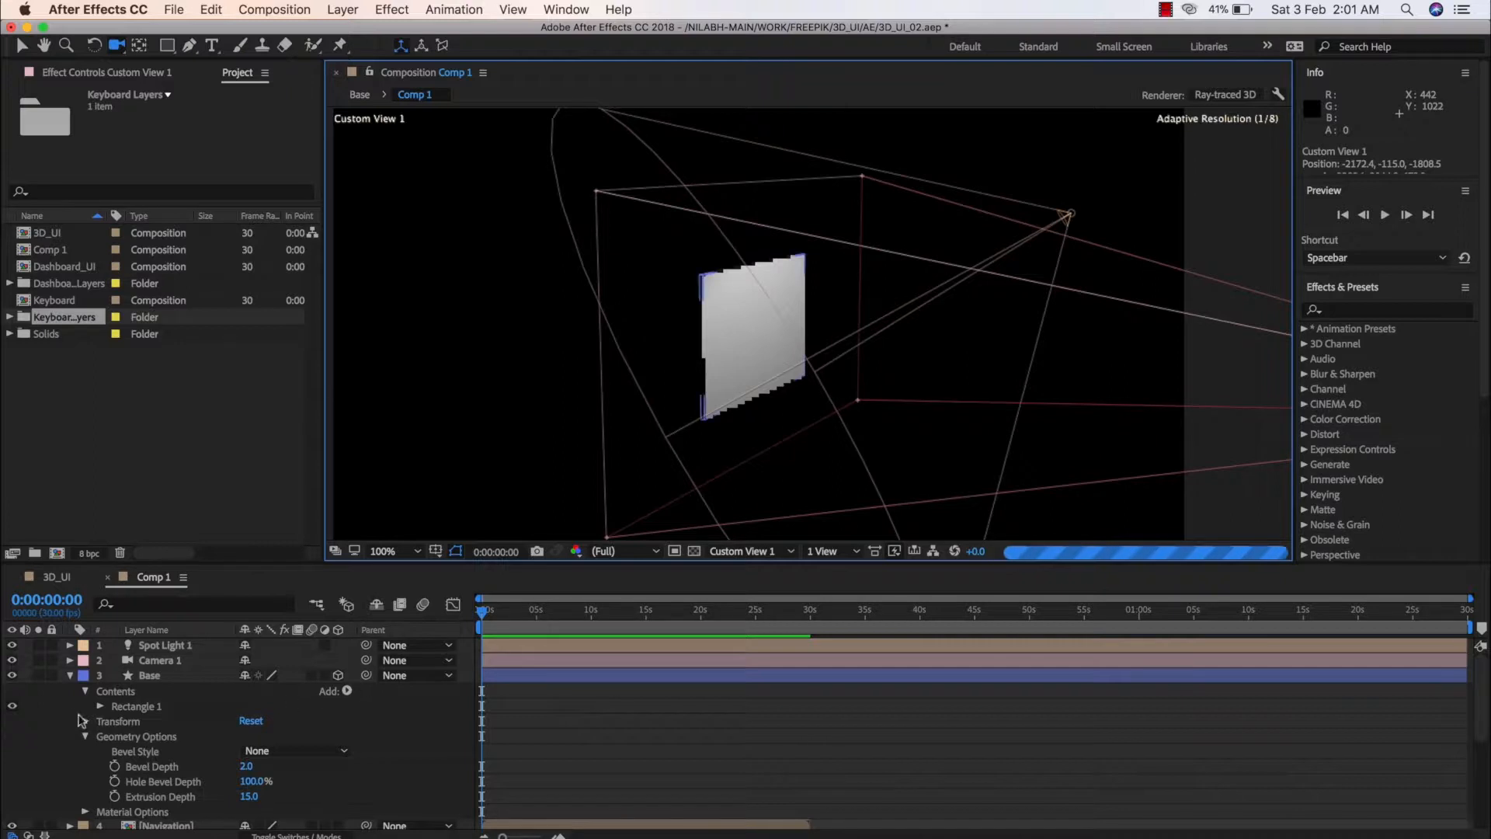
Add a white ambient light to Comp 1 with 100% intensity
{"action": "right_click", "coordinate": [71, 691]}
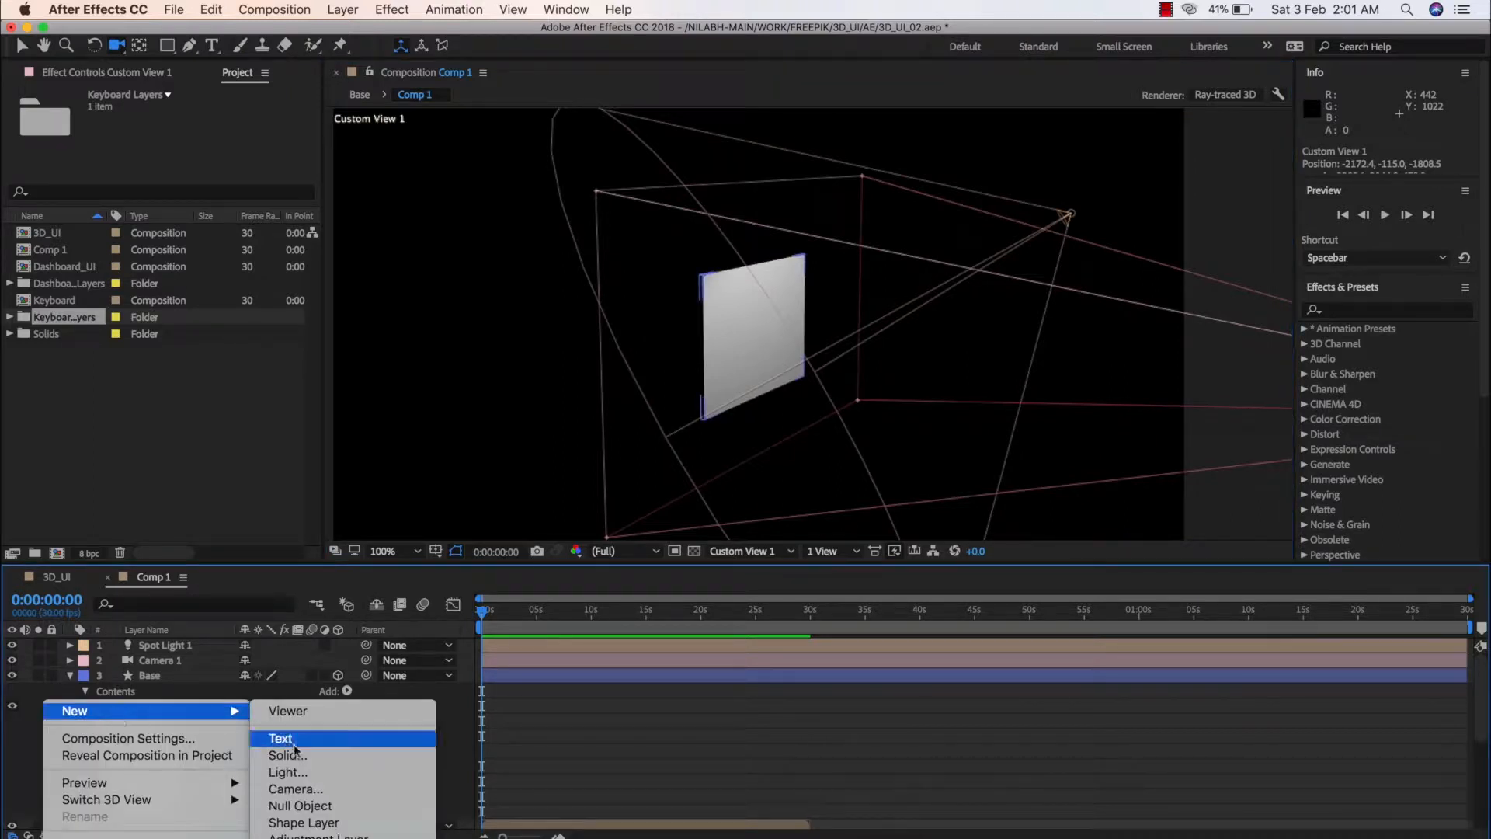
{"action": "left_click", "coordinate": [301, 772]}
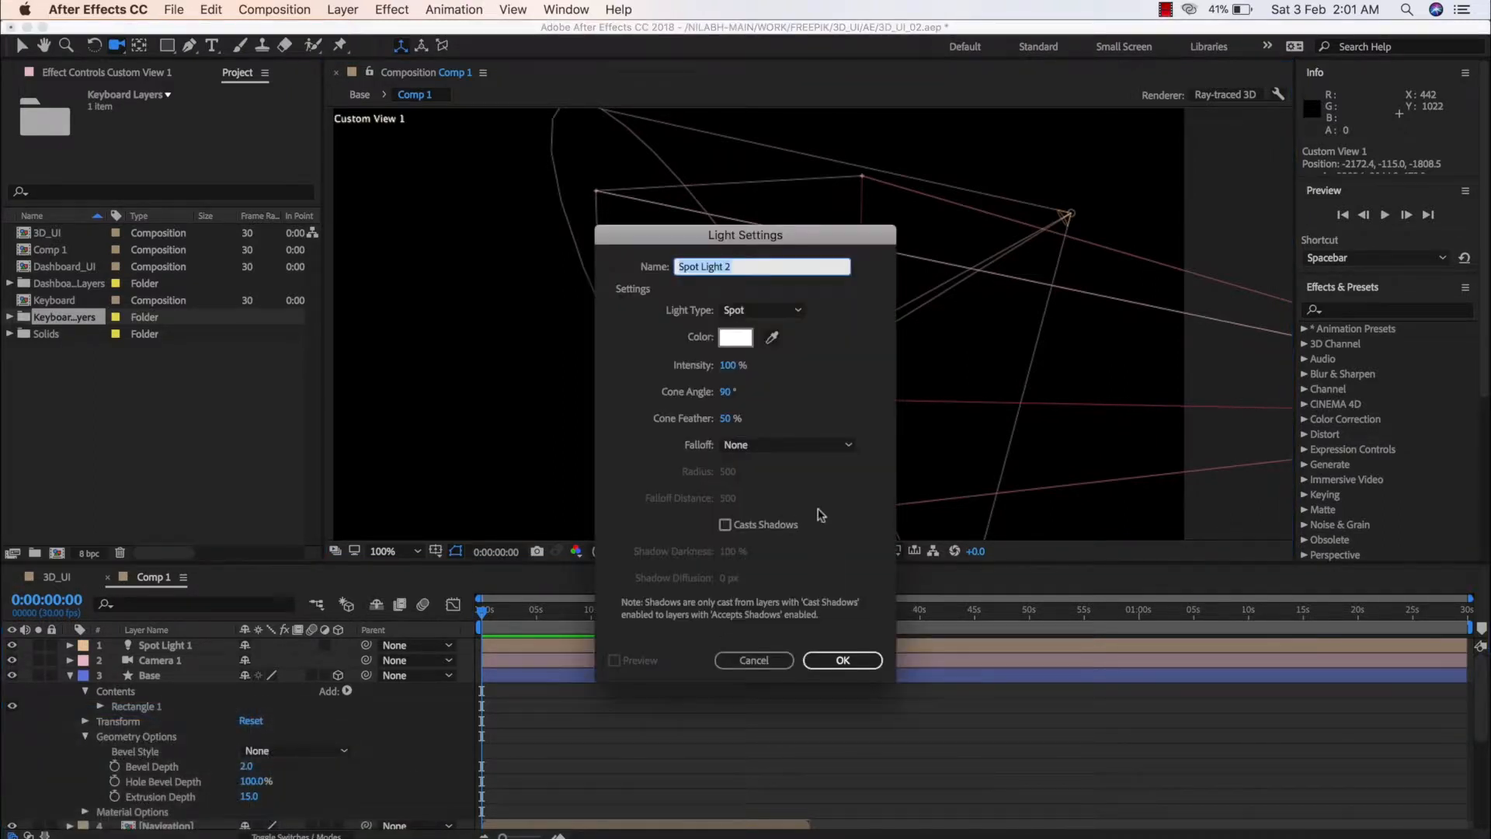
{"action": "left_click", "coordinate": [765, 311]}
{"action": "left_click", "coordinate": [763, 376]}
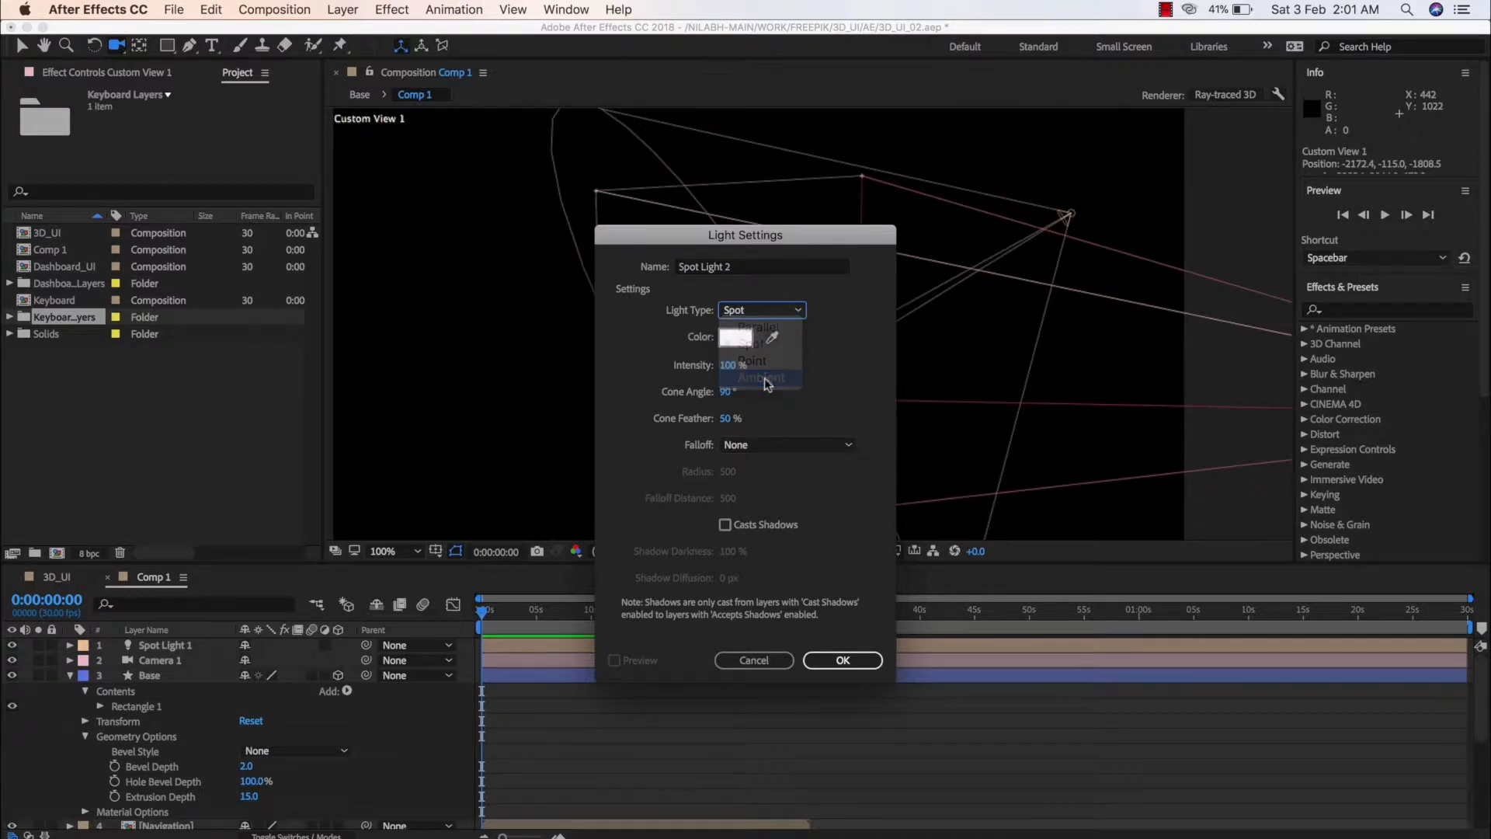
{"action": "left_click", "coordinate": [828, 661]}
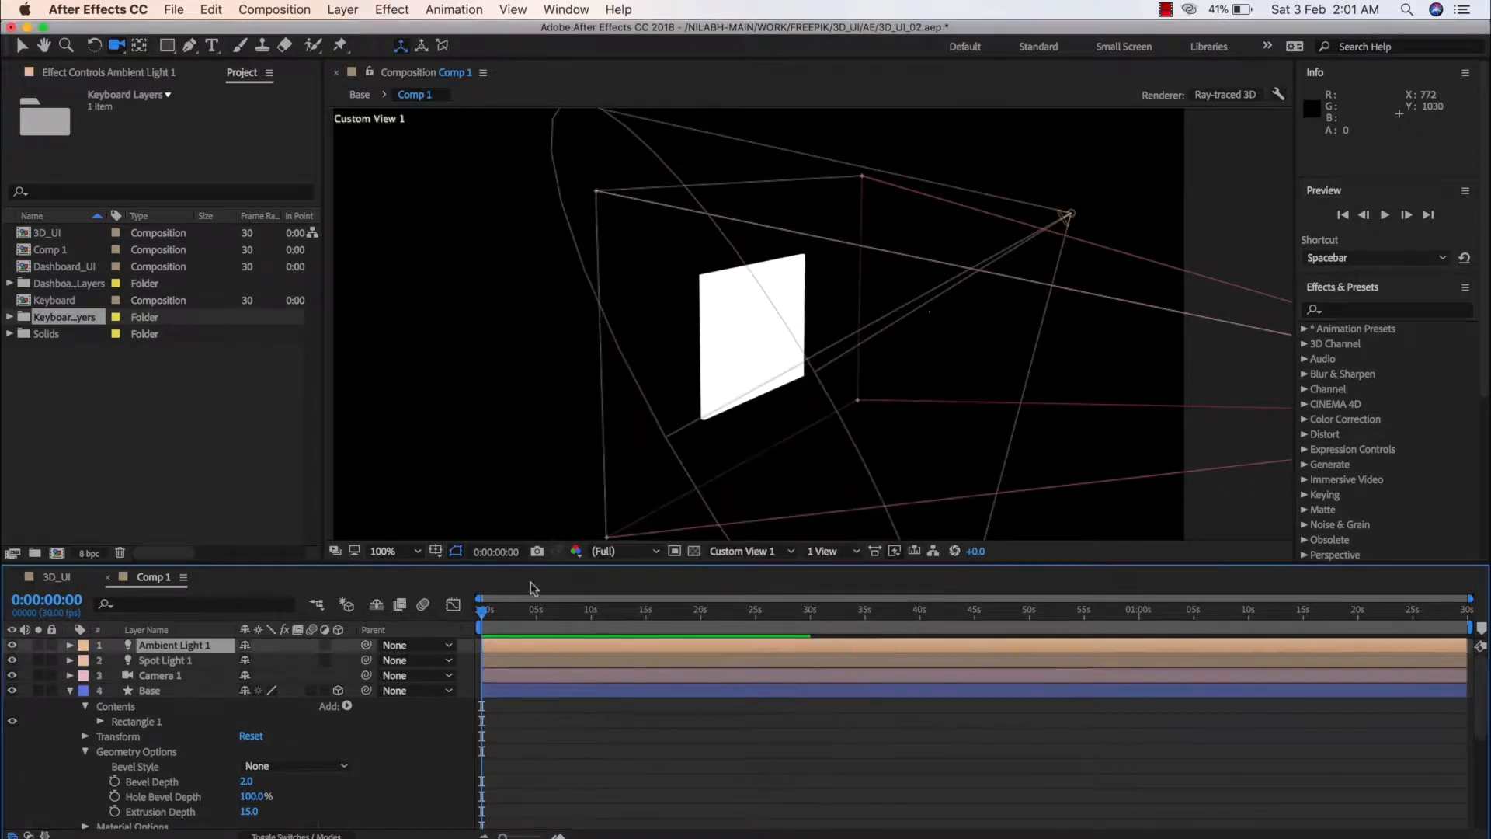
Lower the ambient light's intensity to 56% in its light options
{"action": "left_click", "coordinate": [70, 645]}
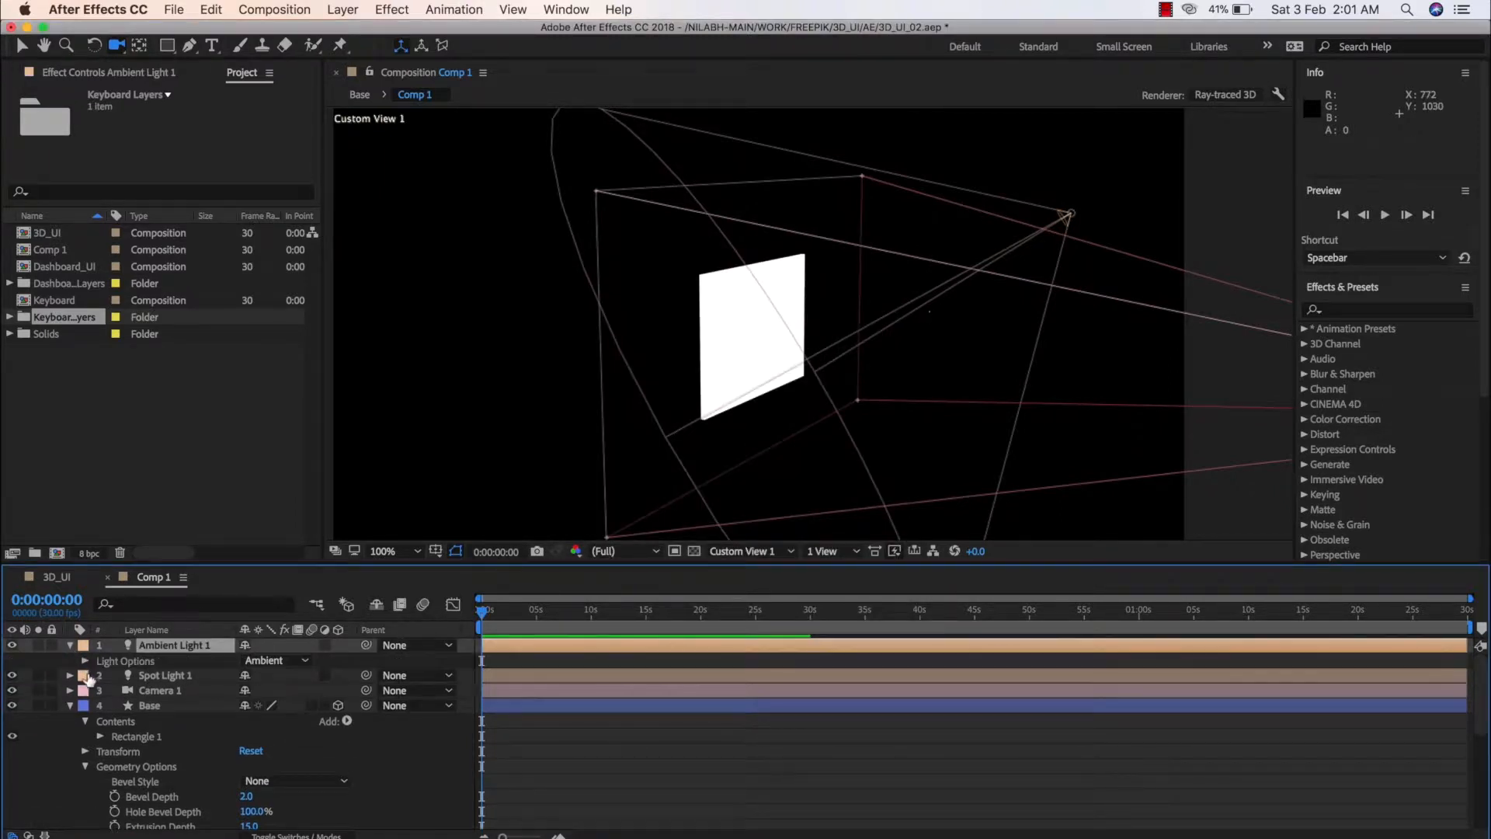
{"action": "left_click", "coordinate": [86, 661]}
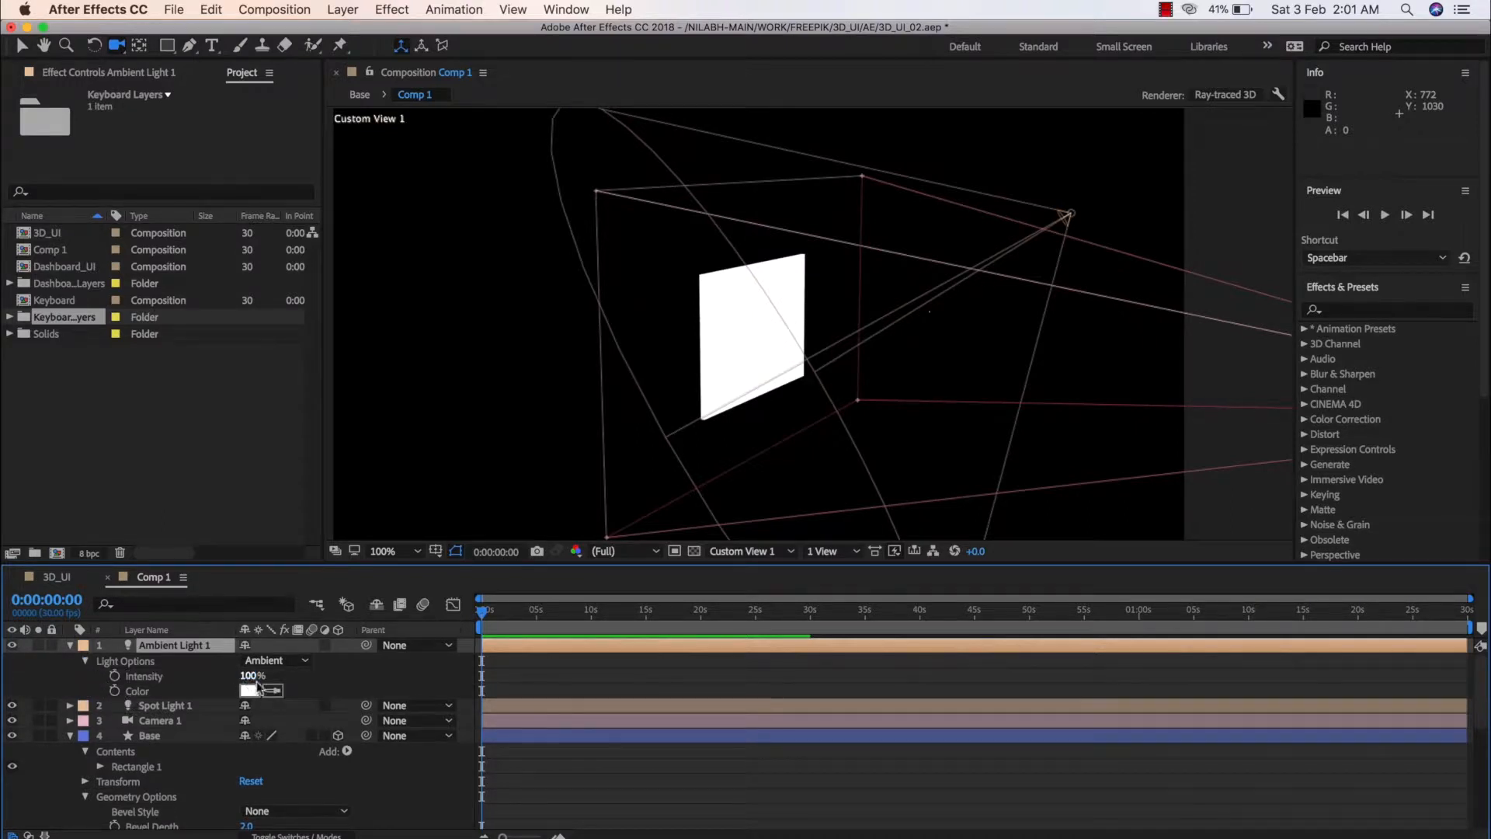
{"action": "left_click_drag", "start_coordinate": [250, 675], "coordinate": [206, 675]}
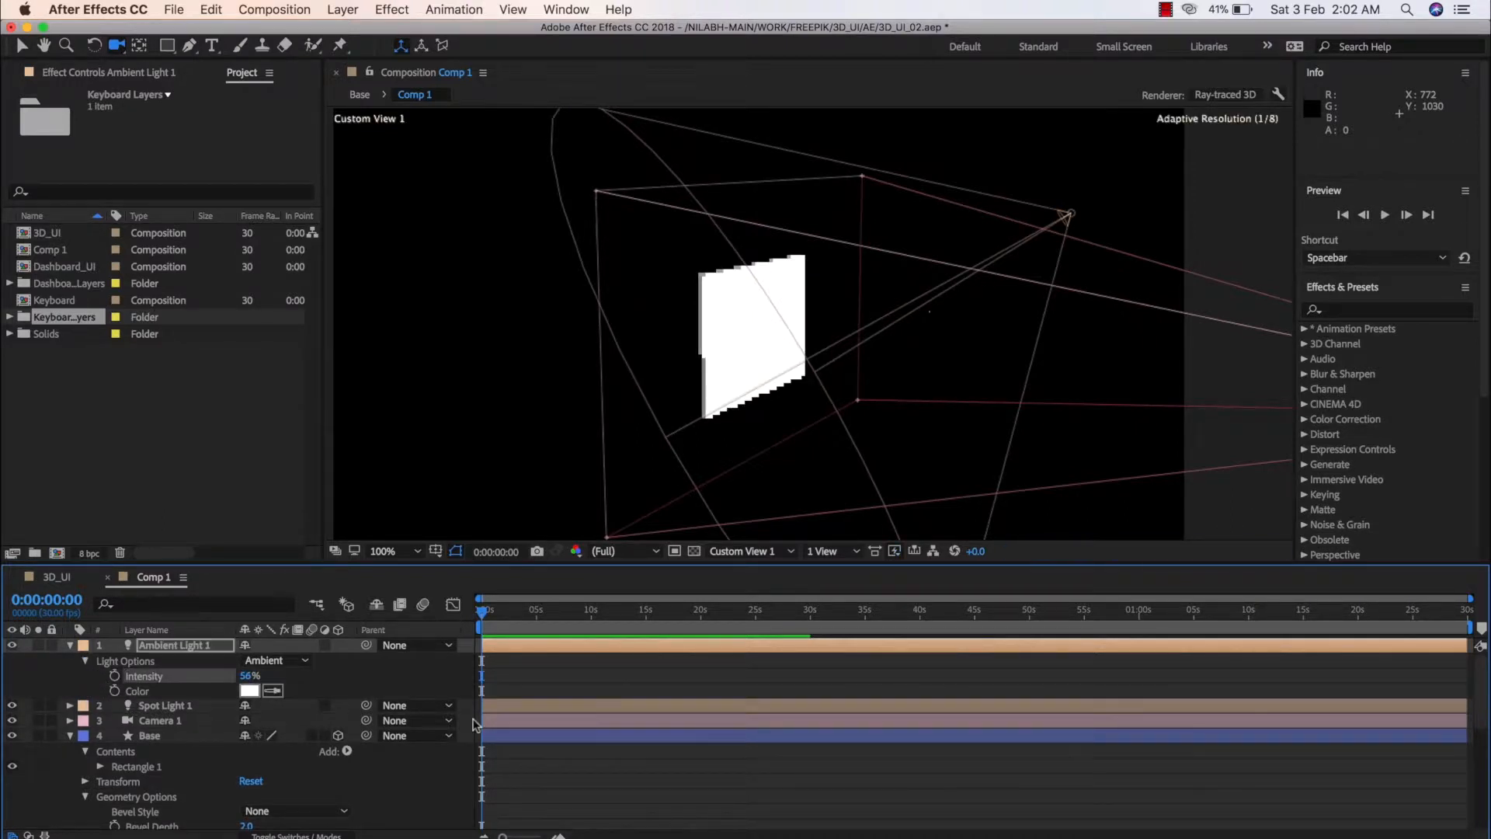
Change the Base shape layer's fill color to grey A09C9C and deselect the layer
{"action": "left_click", "coordinate": [161, 737]}
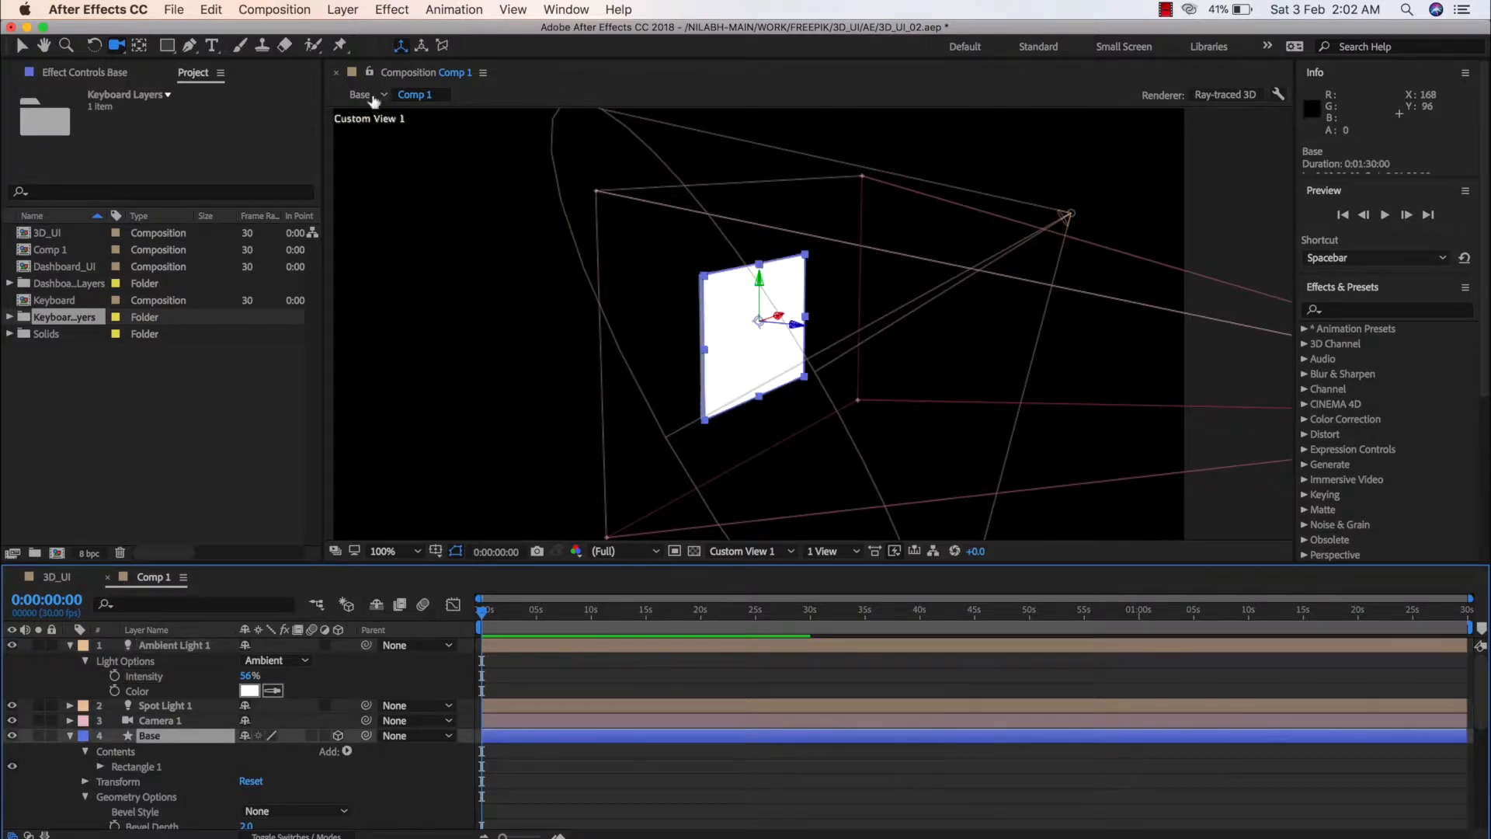
{"action": "key", "text": "v"}
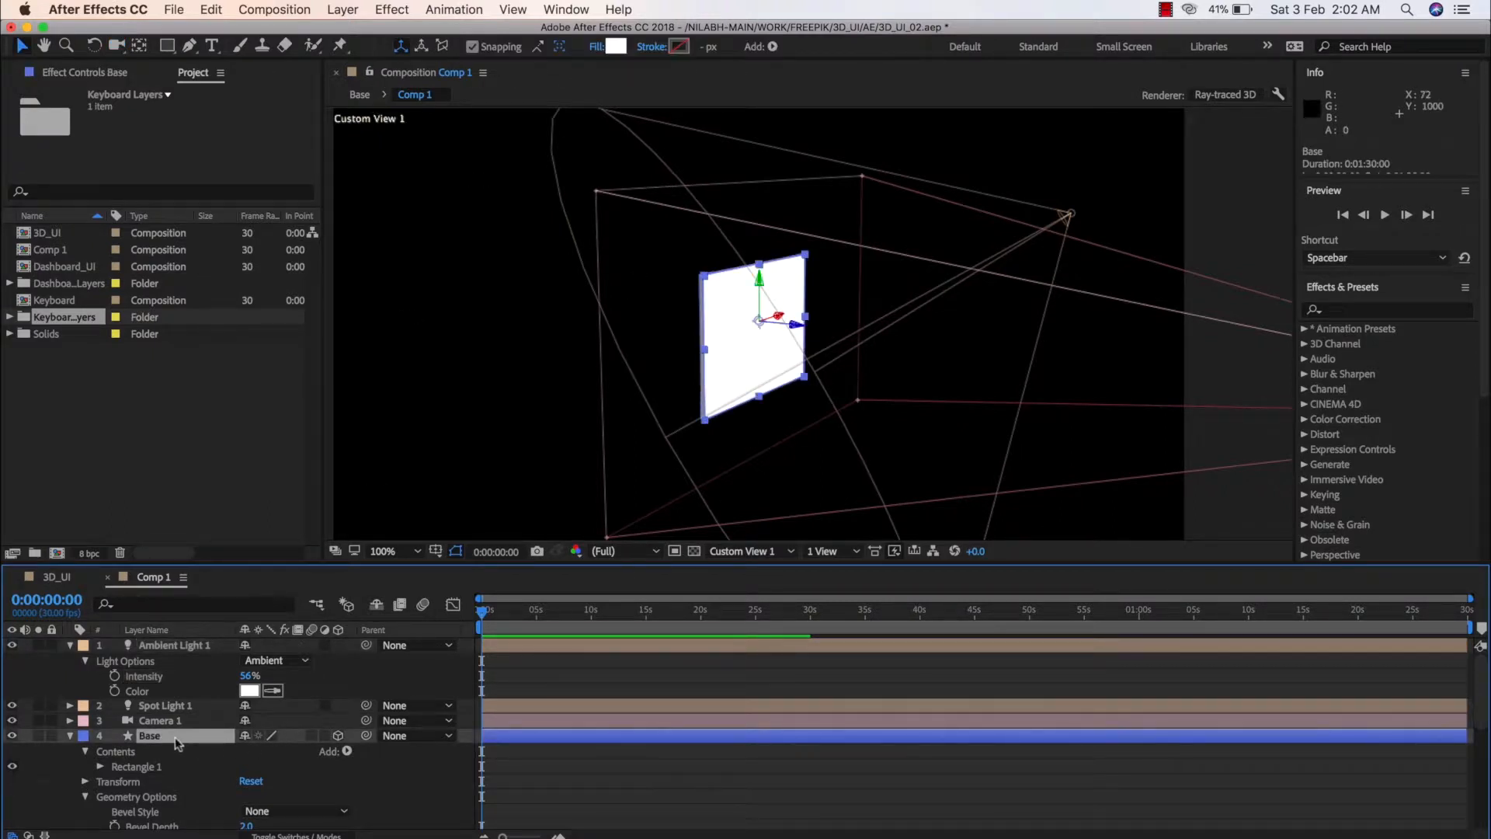
{"action": "left_click", "coordinate": [617, 49]}
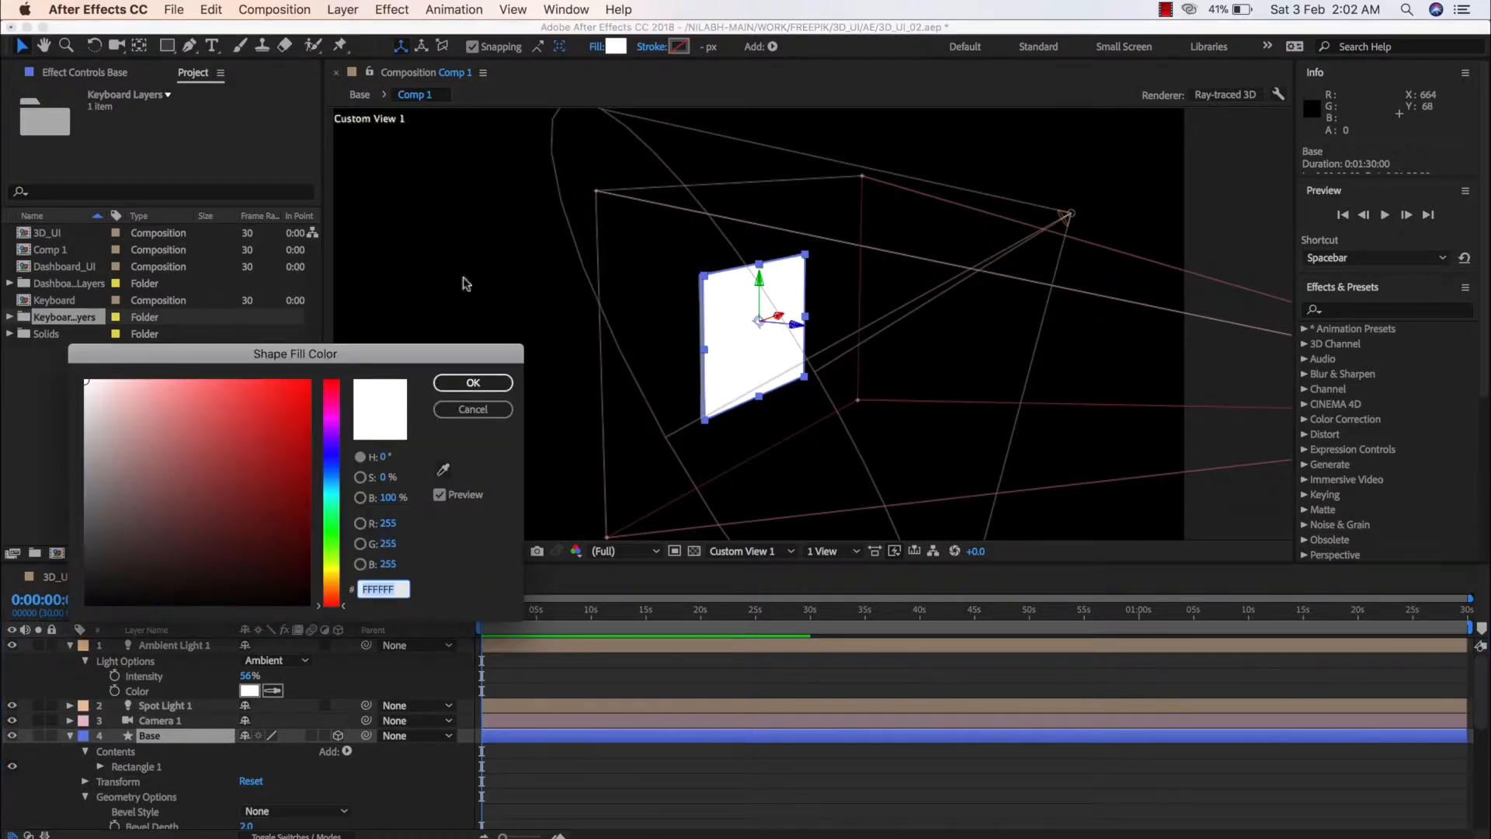
{"action": "mouse_move", "coordinate": [164, 463]}
{"action": "left_mouse_down"}
{"action": "mouse_move", "coordinate": [80, 494]}
{"action": "mouse_move", "coordinate": [86, 468]}
{"action": "left_mouse_up"}
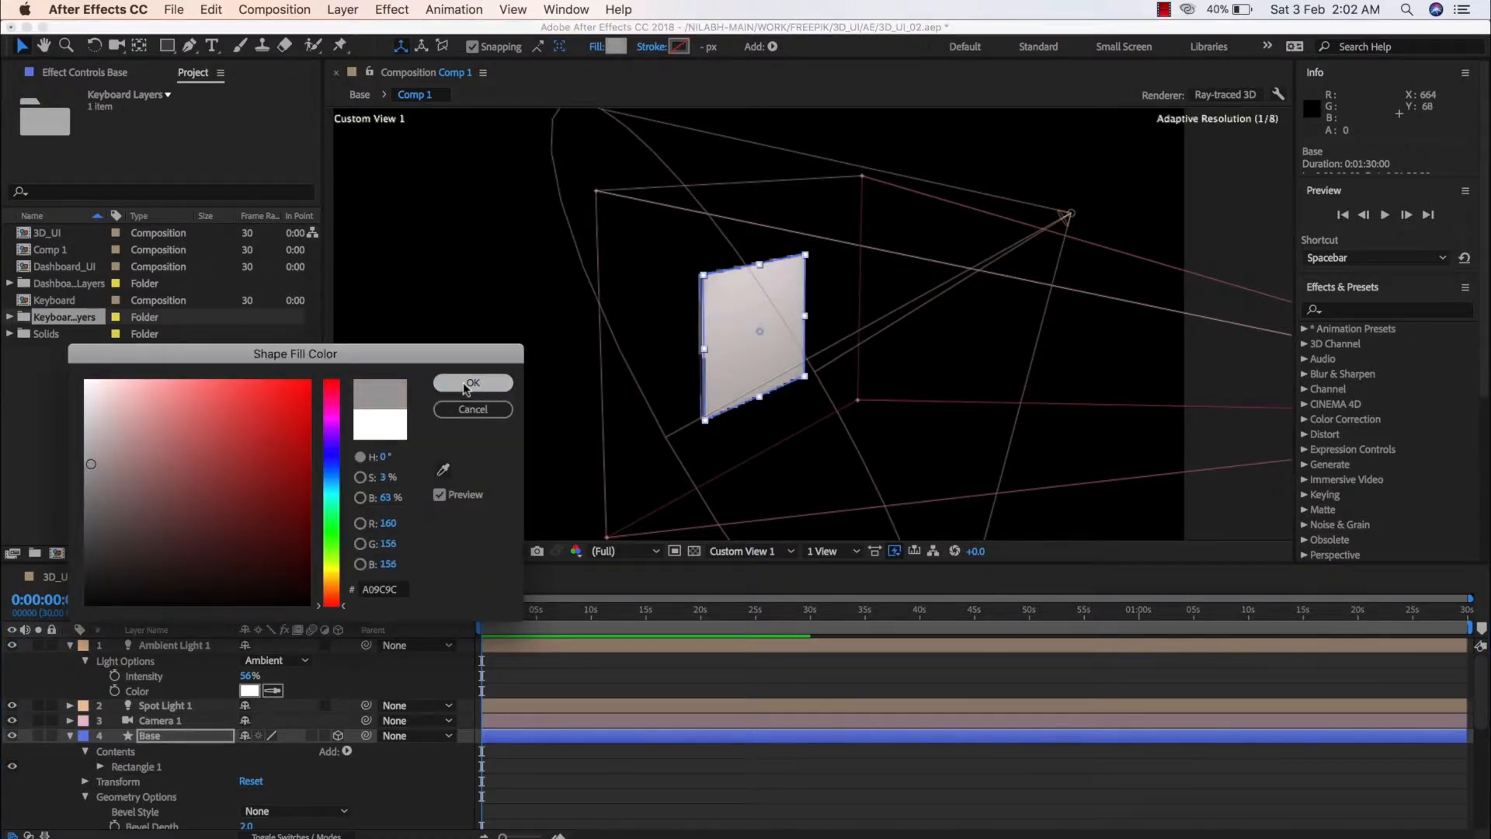
{"action": "left_click", "coordinate": [471, 383]}
{"action": "left_click", "coordinate": [780, 811]}
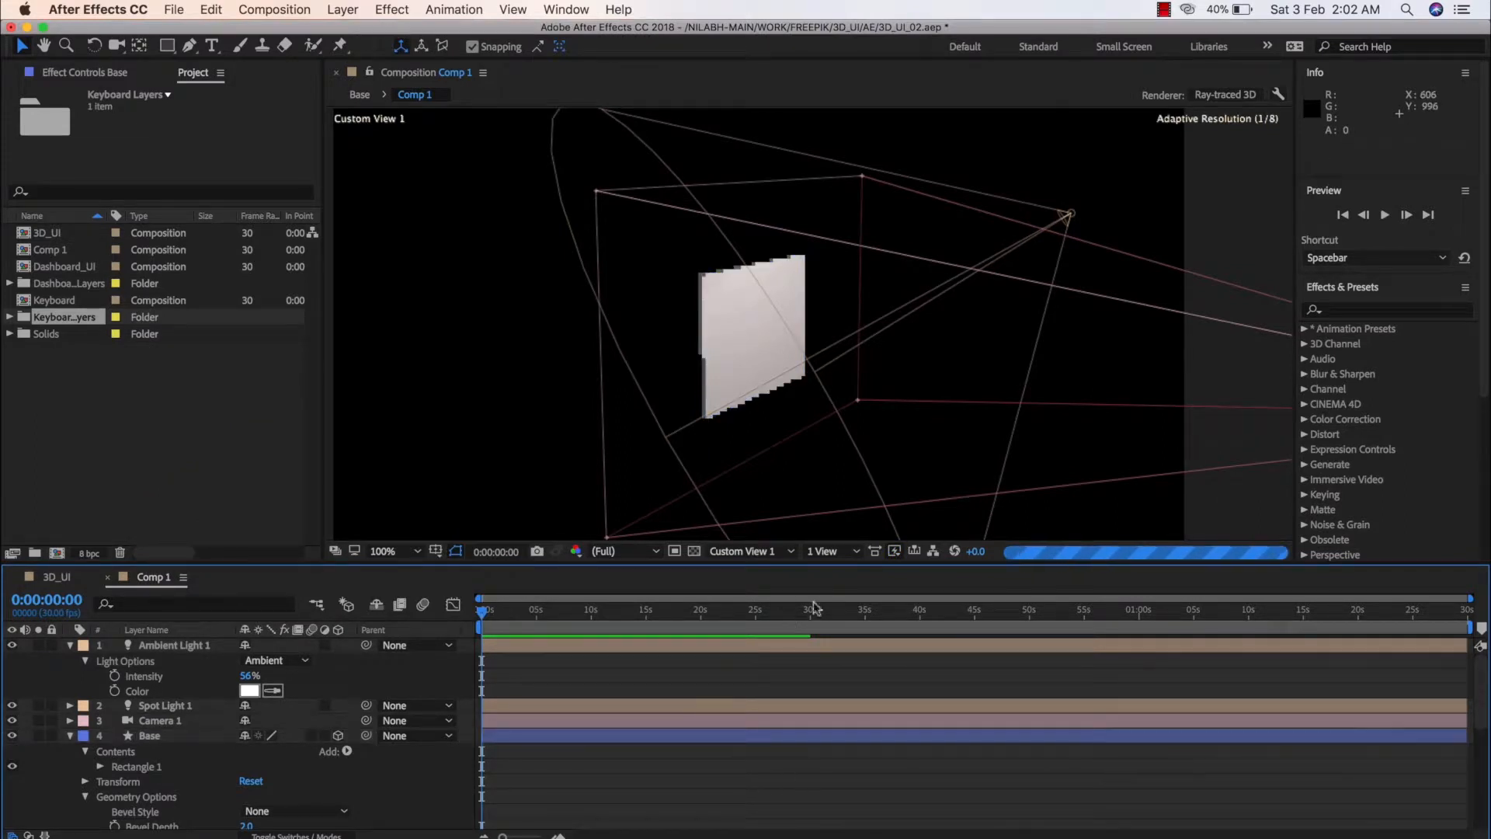
Switch the composition view to Active Camera and orbit the camera to an angled view of the Base
{"action": "left_click", "coordinate": [780, 551]}
{"action": "left_click", "coordinate": [765, 565]}
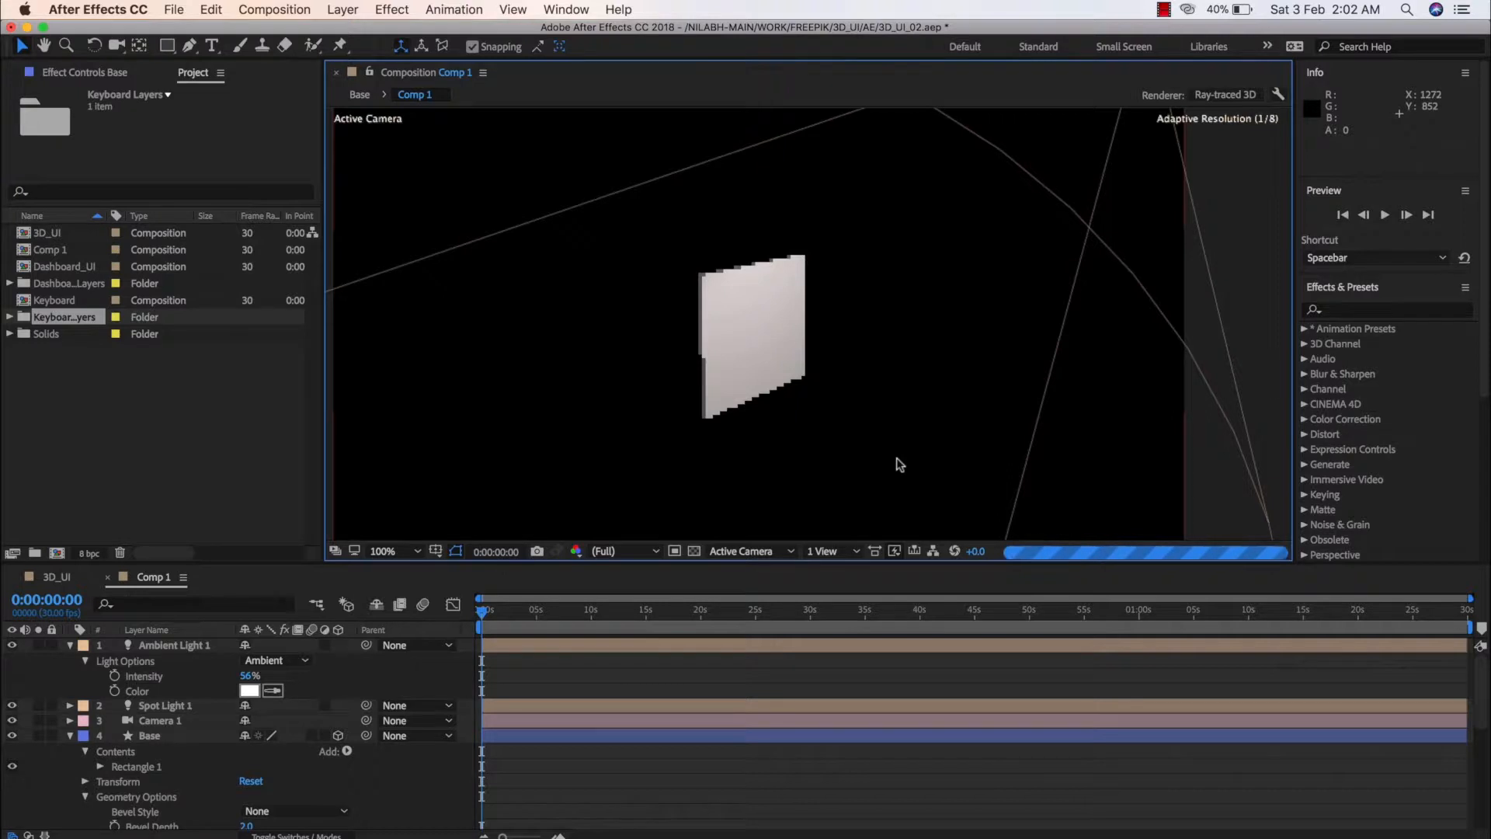
{"action": "key", "text": "c"}
{"action": "left_click_drag", "start_coordinate": [666, 448], "coordinate": [759, 452]}
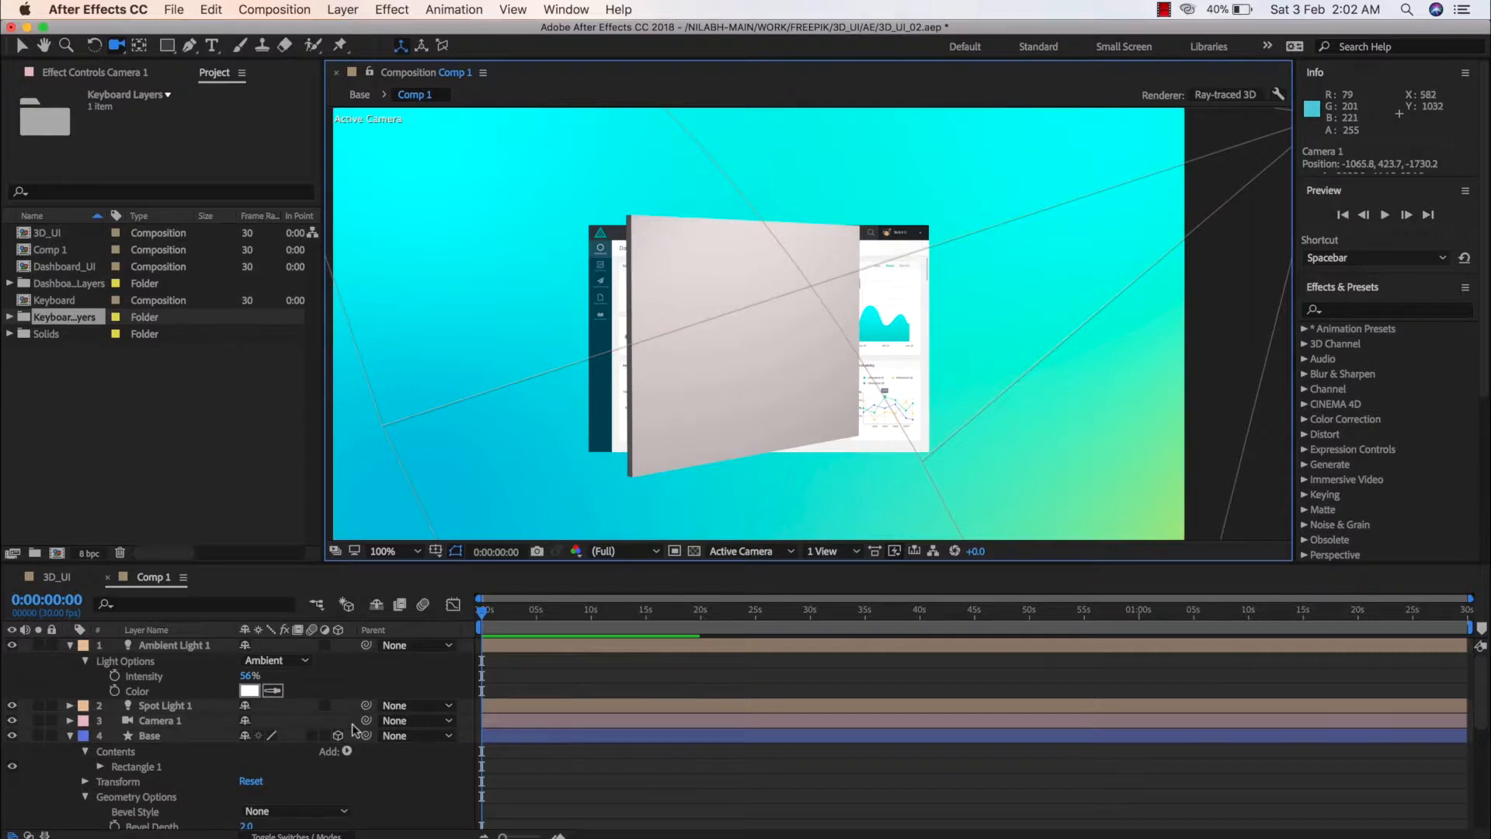
Collapse the Base shape layer and make all dashboard layers from Navigation through the Base composition 3D, leaving BG in 2D
{"action": "left_click", "coordinate": [69, 736]}
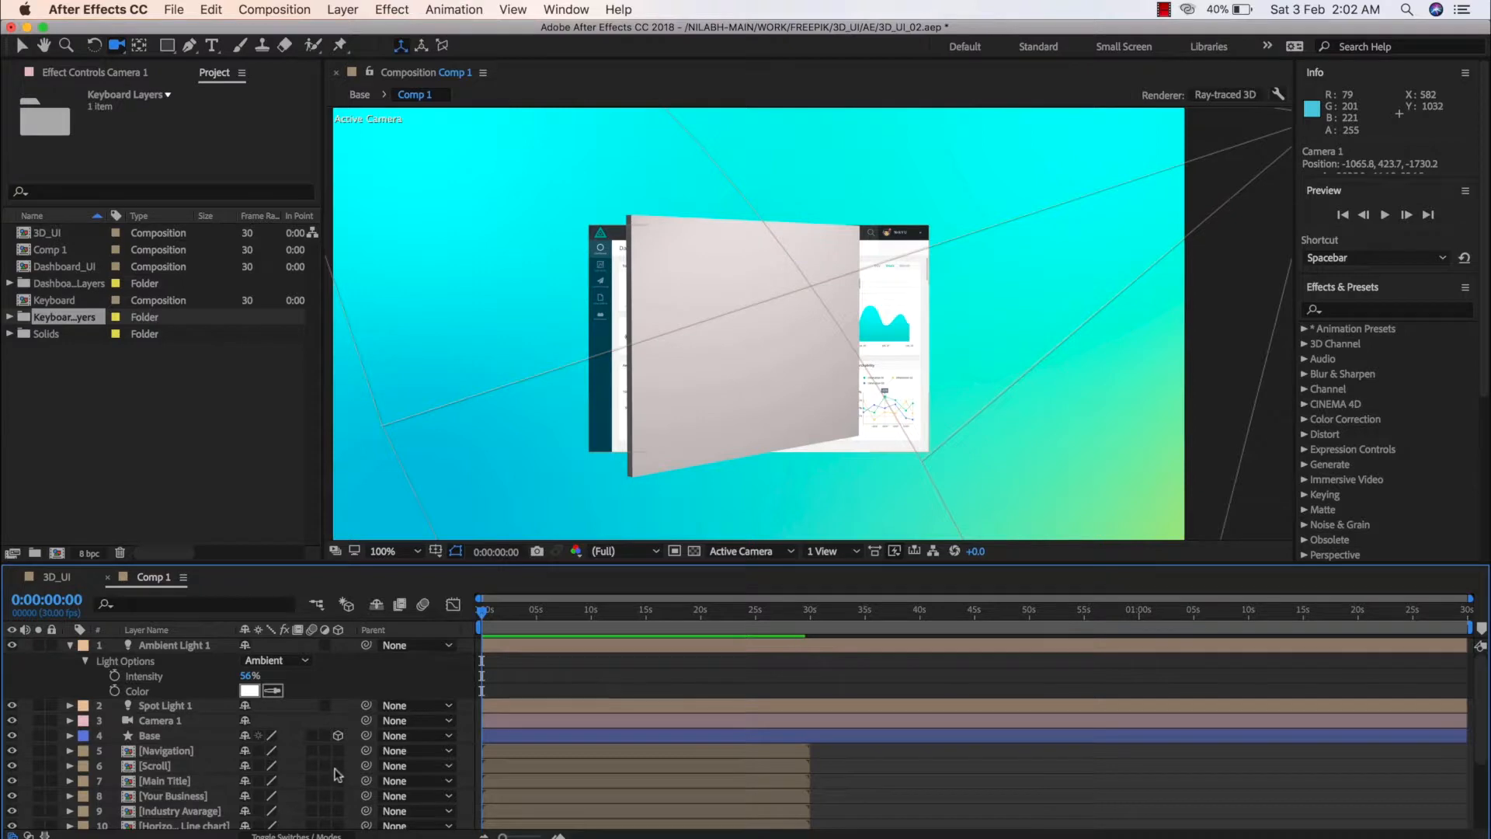
{"action": "left_click_drag", "start_coordinate": [339, 751], "coordinate": [339, 826]}
{"action": "scroll", "coordinate": [358, 796], "scroll_direction": "down", "scroll_amount": 5}
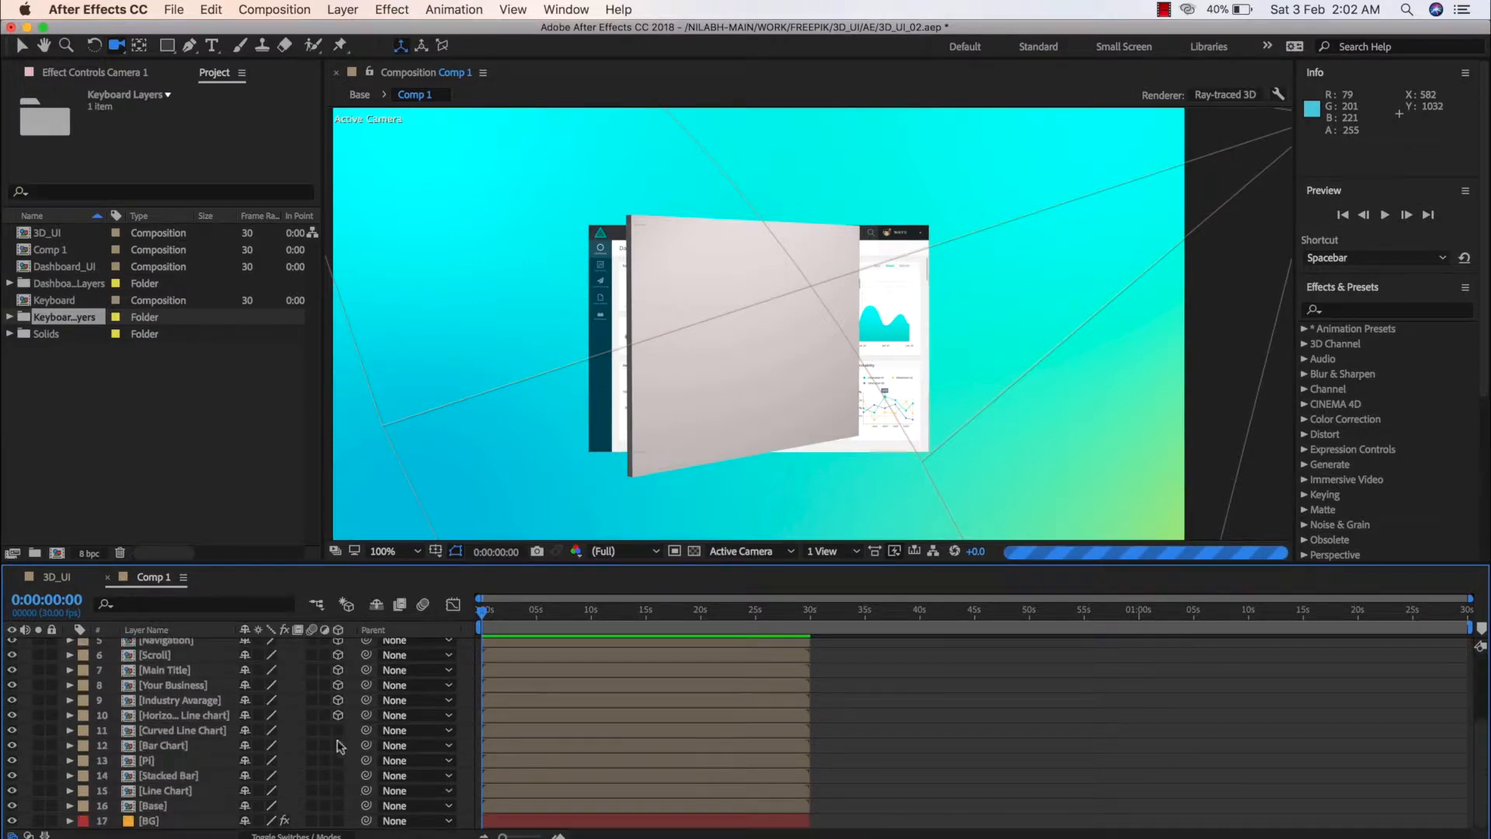
{"action": "left_click_drag", "start_coordinate": [339, 729], "coordinate": [346, 820]}
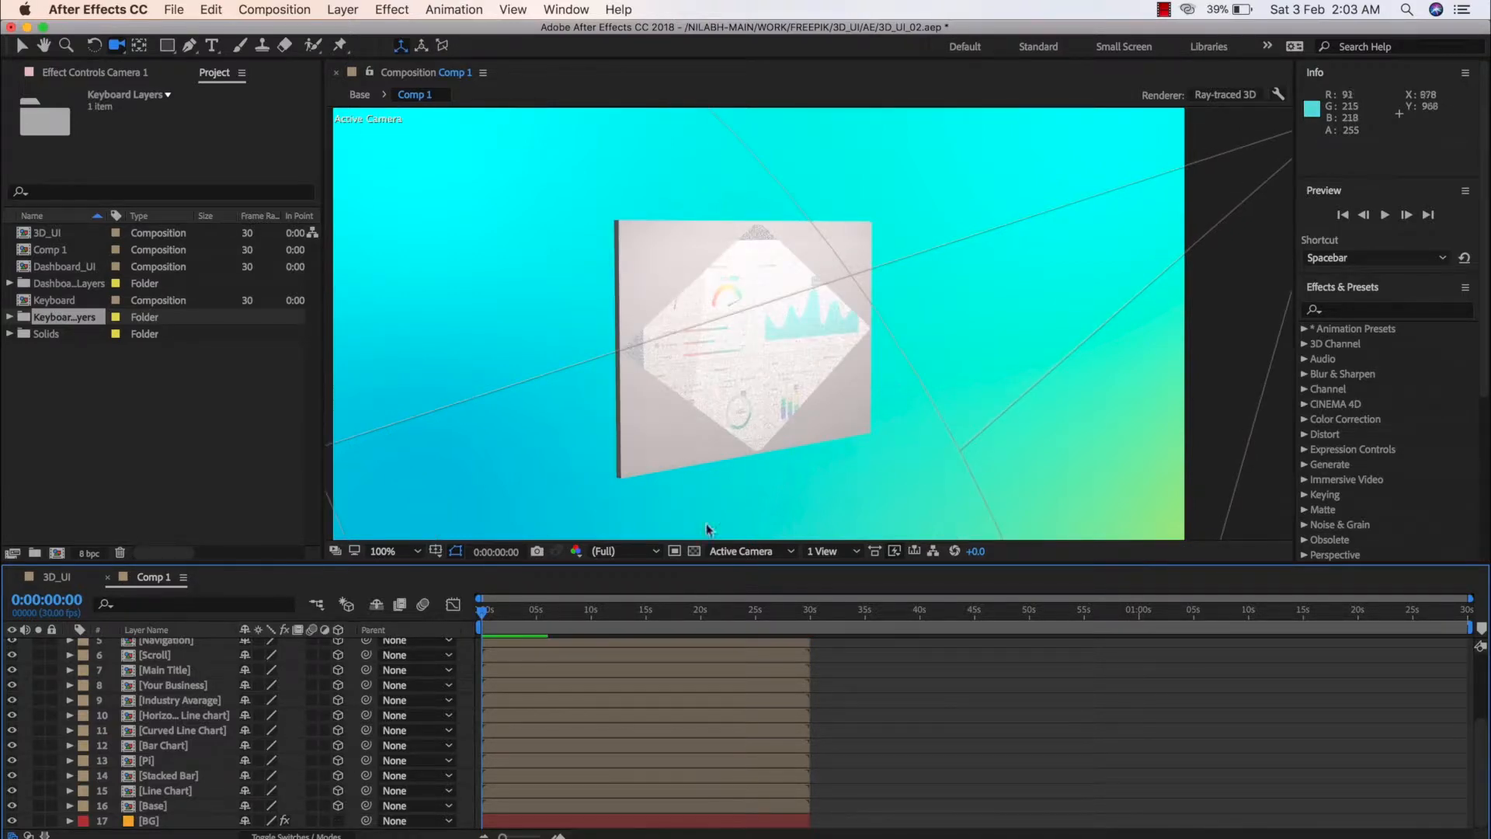
Duplicate the Base shape layer in Comp 1
{"action": "left_click", "coordinate": [638, 550]}
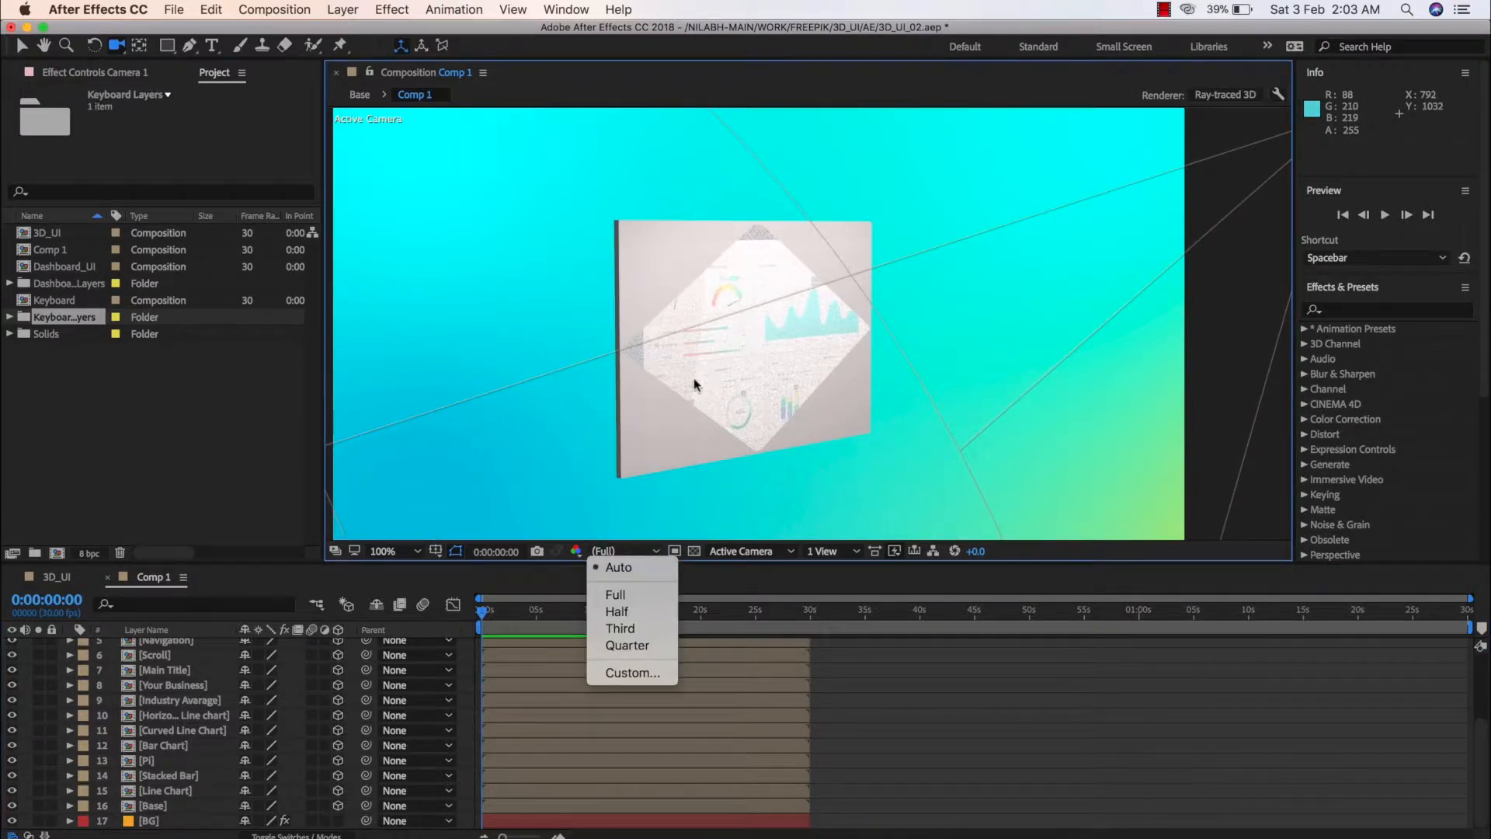
{"action": "left_click", "coordinate": [879, 682]}
{"action": "key", "text": "v"}
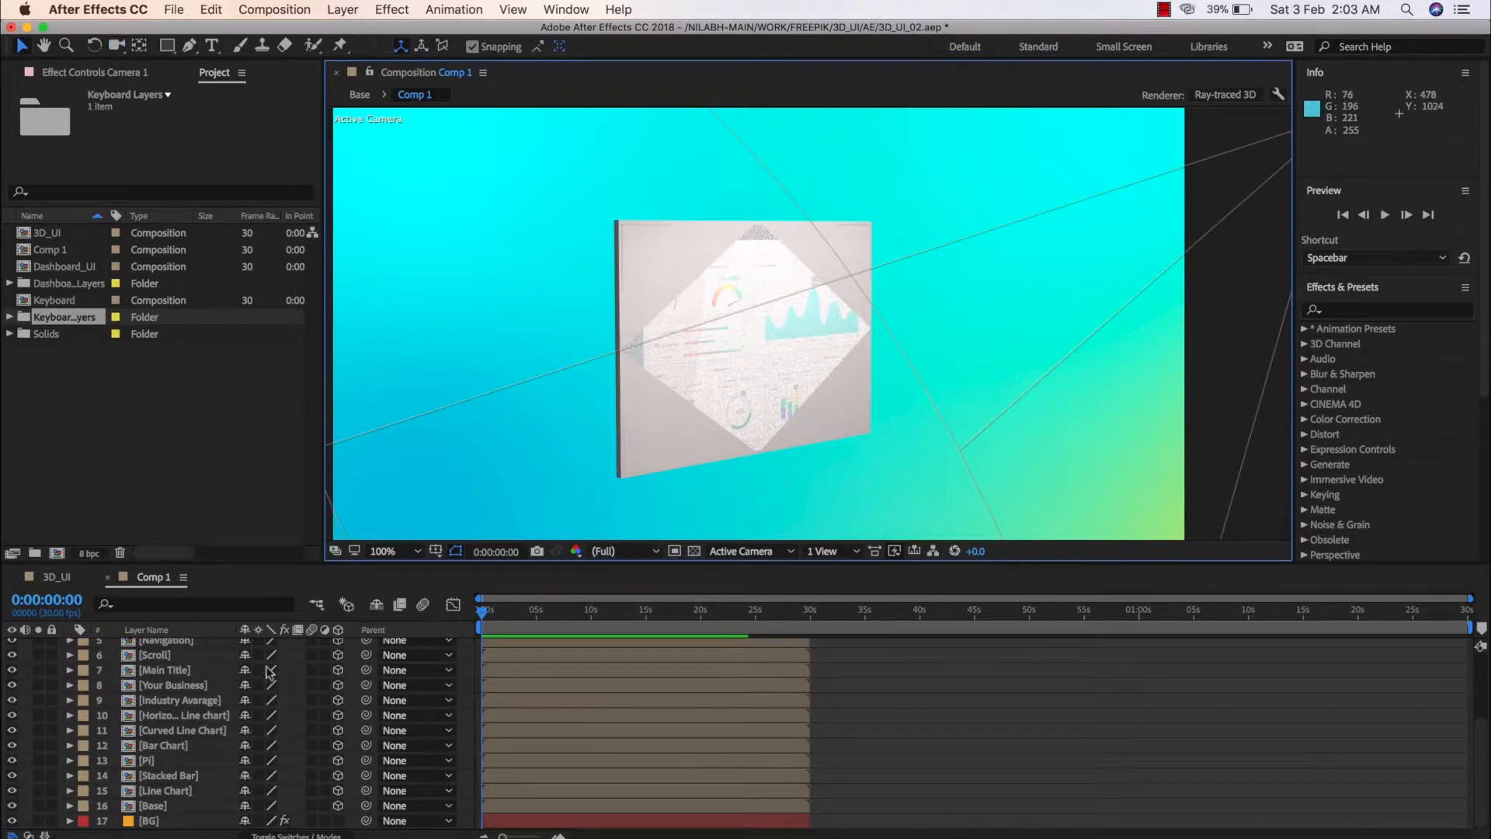
{"action": "scroll", "coordinate": [189, 691], "scroll_direction": "up", "scroll_amount": 4}
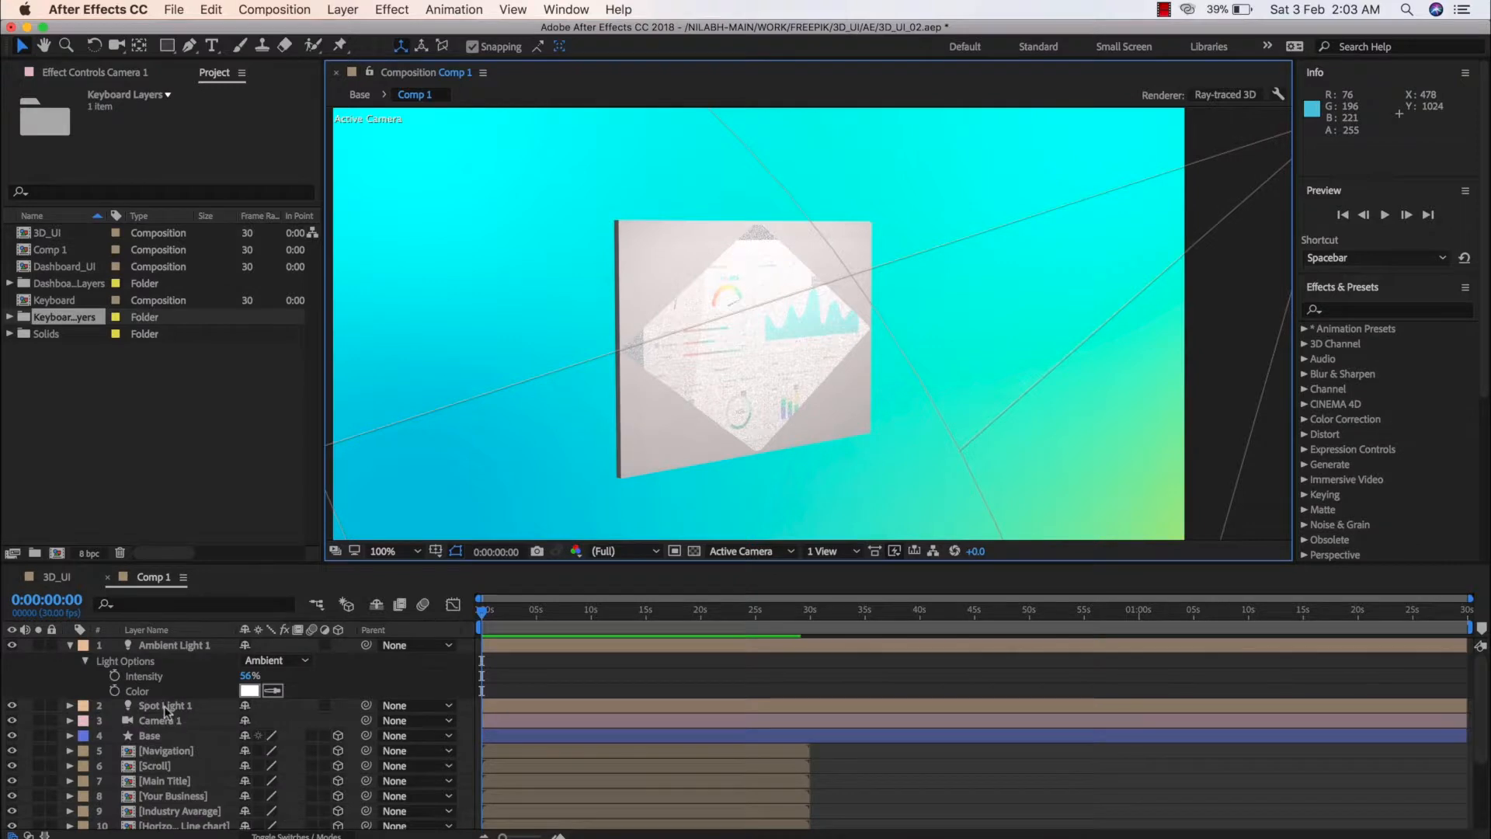
{"action": "left_click", "coordinate": [168, 737]}
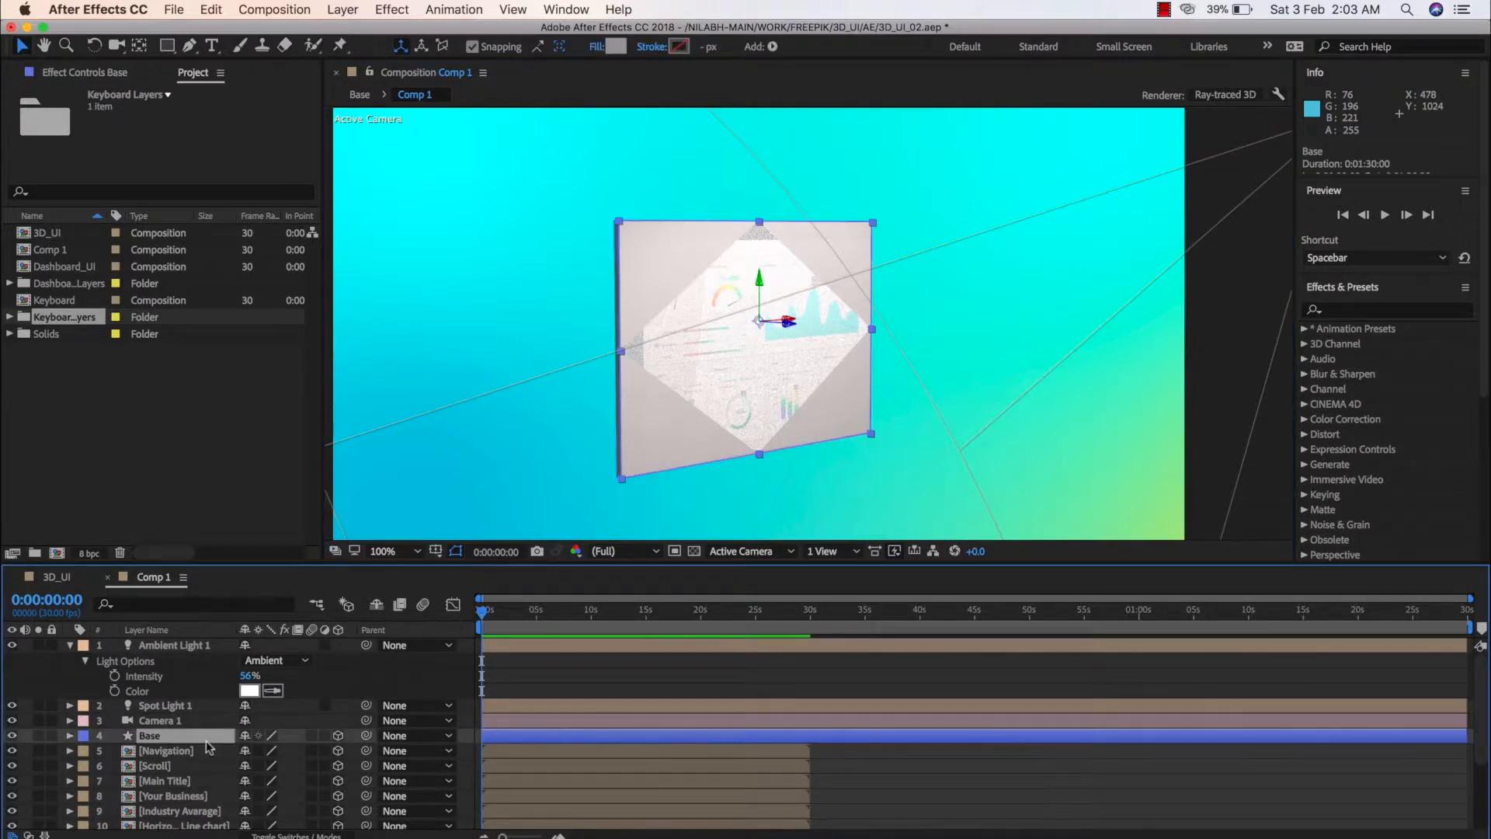
{"action": "key", "text": "super+d"}
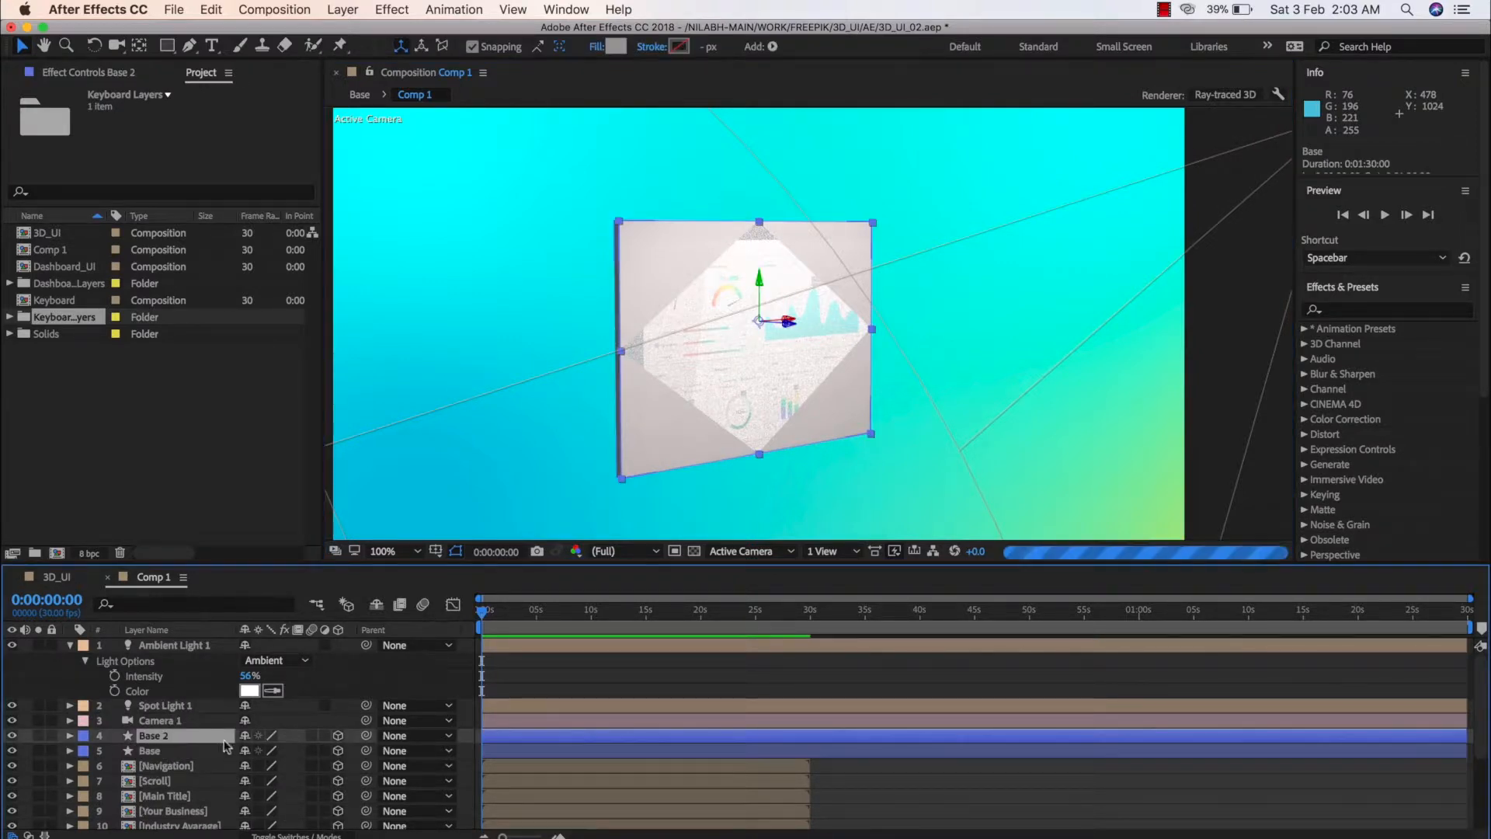
Move the duplicated base's anchor point from its center to the middle of its bottom edge
{"action": "left_click", "coordinate": [140, 46]}
{"action": "left_click", "coordinate": [760, 324]}
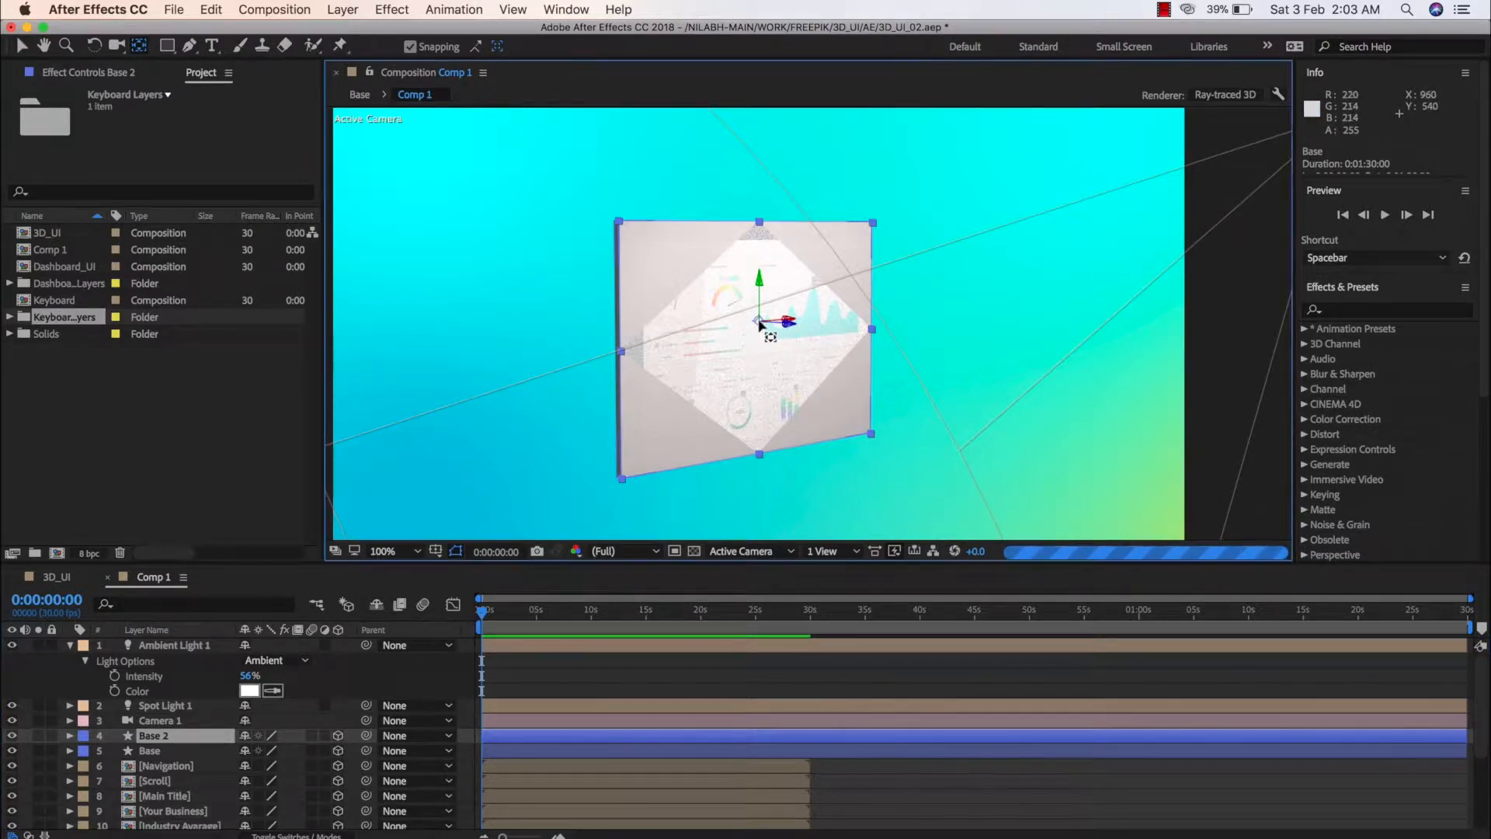
{"action": "left_click_drag", "start_coordinate": [760, 325], "coordinate": [762, 460]}
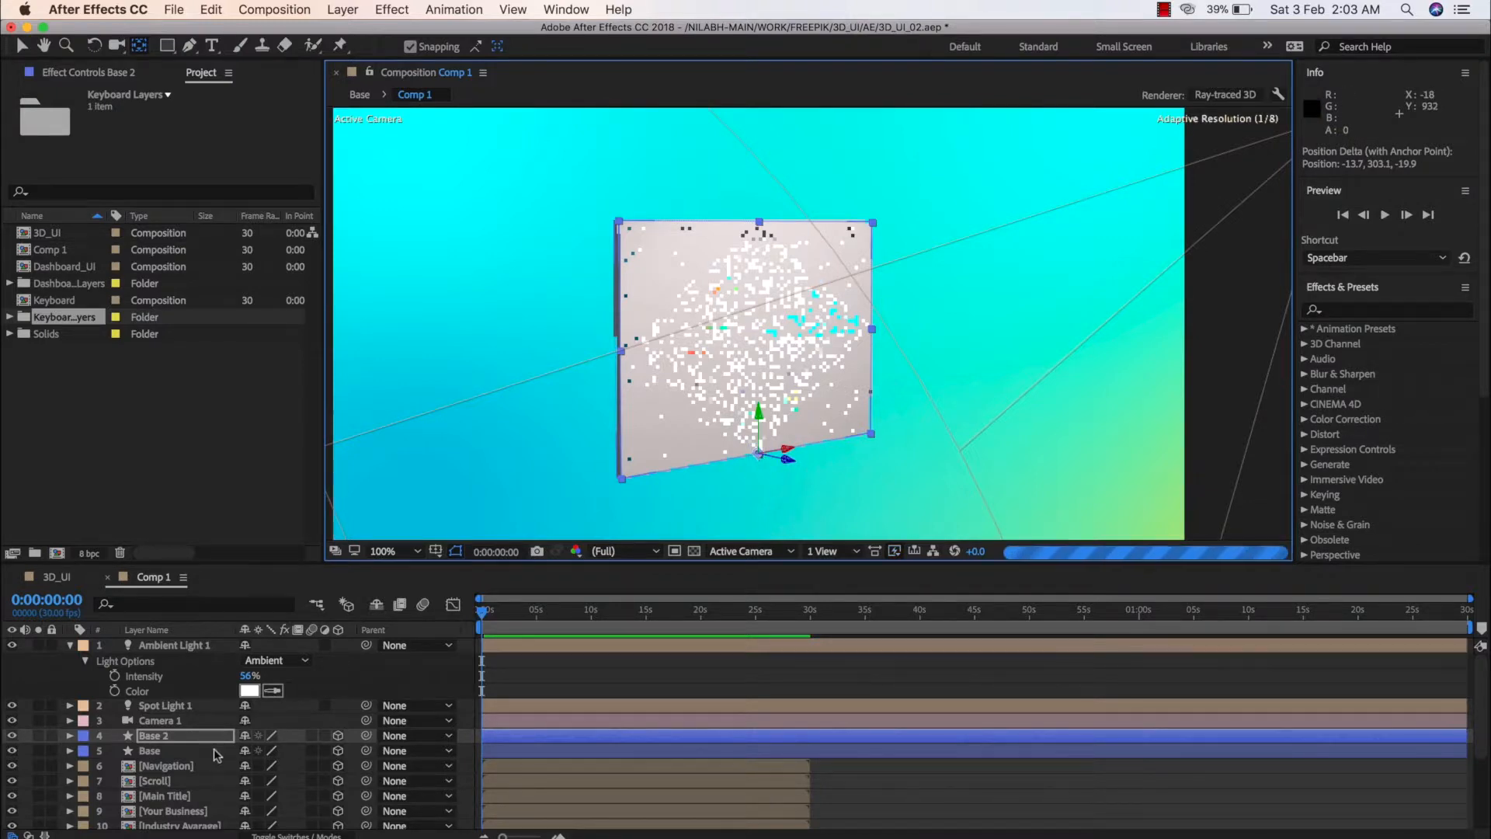
Set the Base 2 layer's X Rotation to 90° so it lies flat as the laptop's lower half
{"action": "key", "text": "r"}
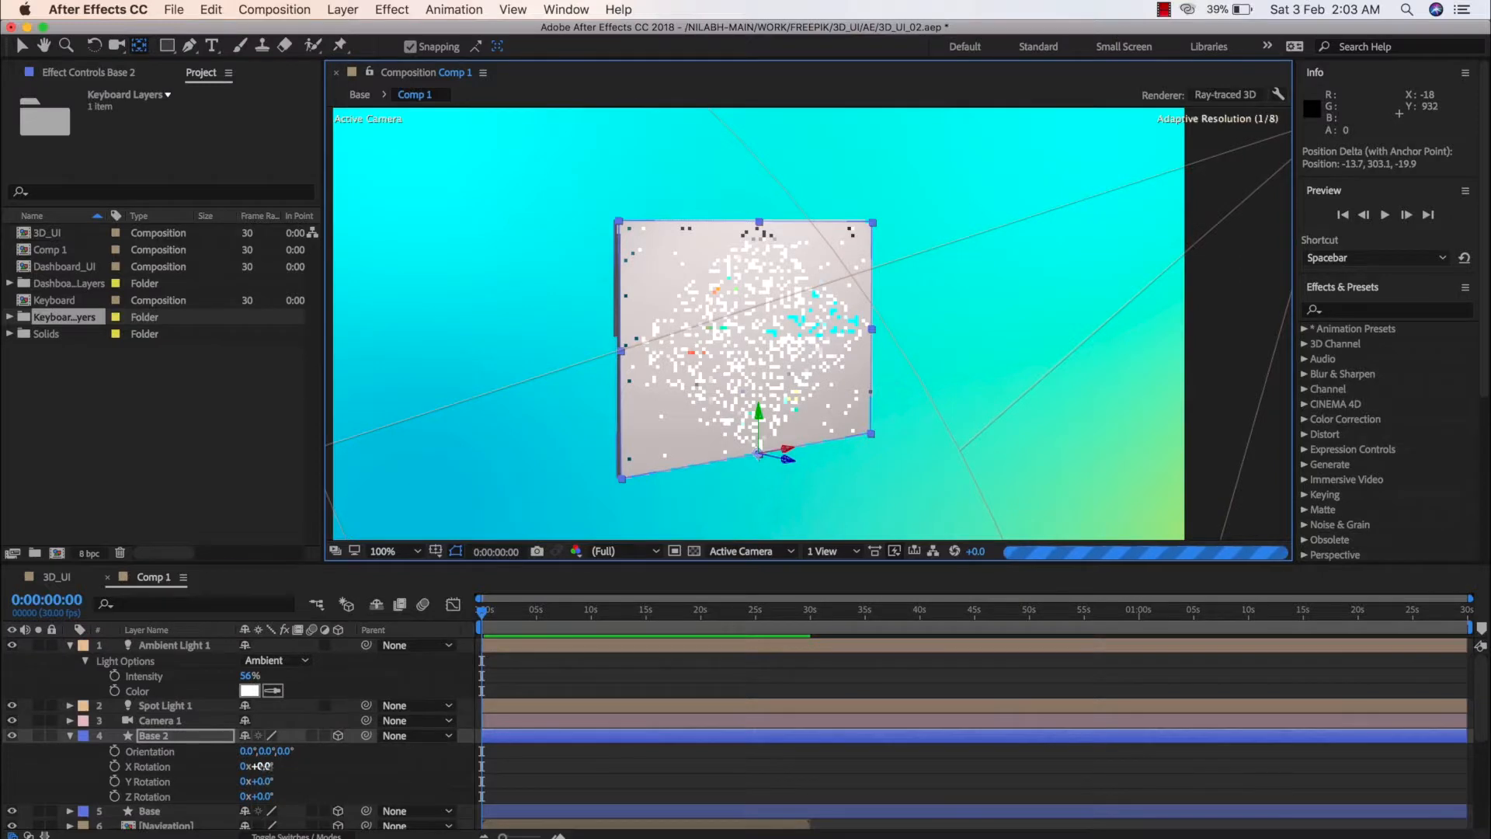
{"action": "left_click_drag", "start_coordinate": [258, 765], "coordinate": [369, 787]}
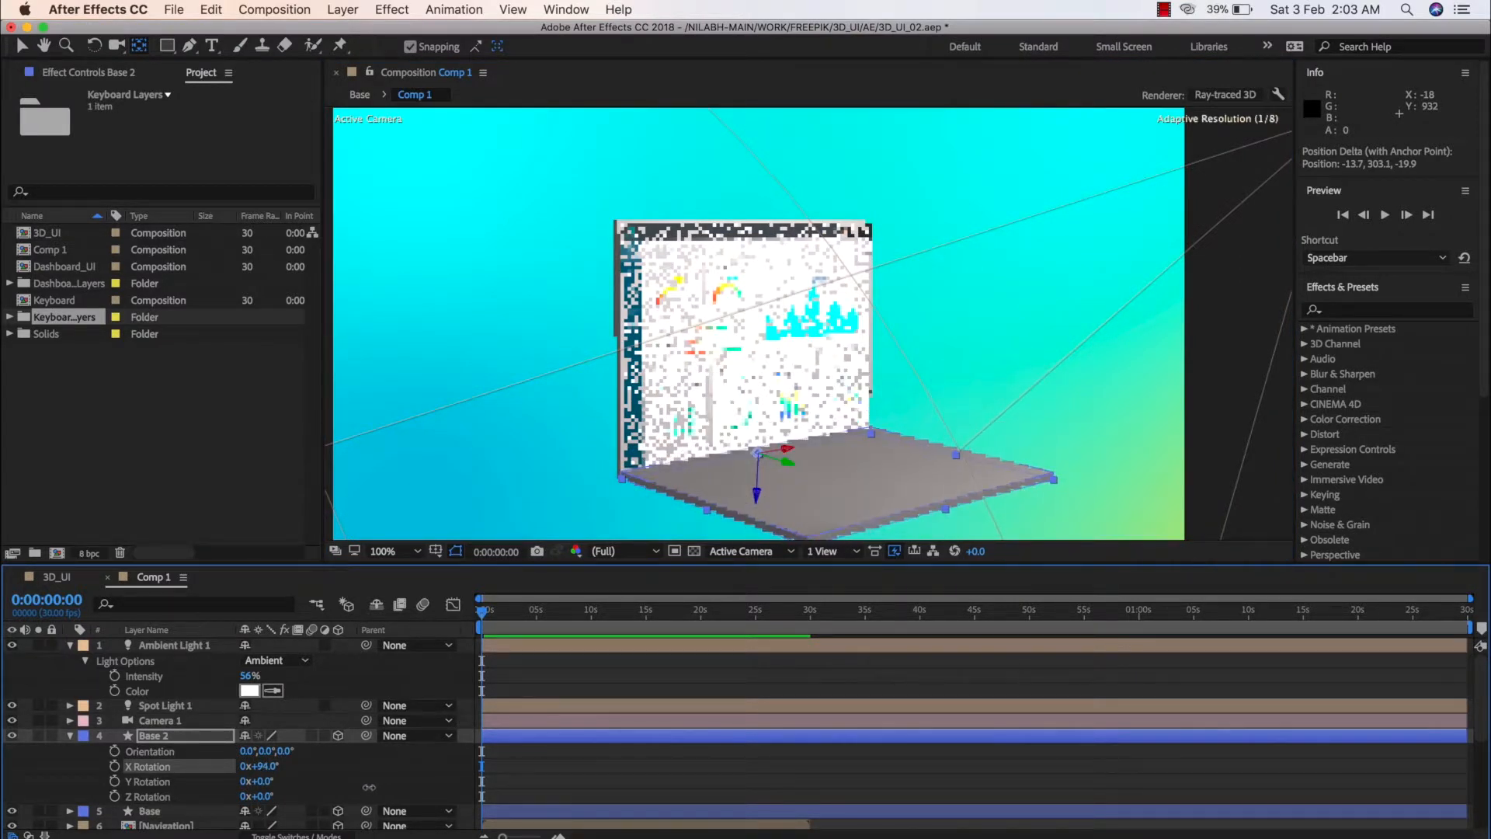
{"action": "left_click", "coordinate": [268, 767]}
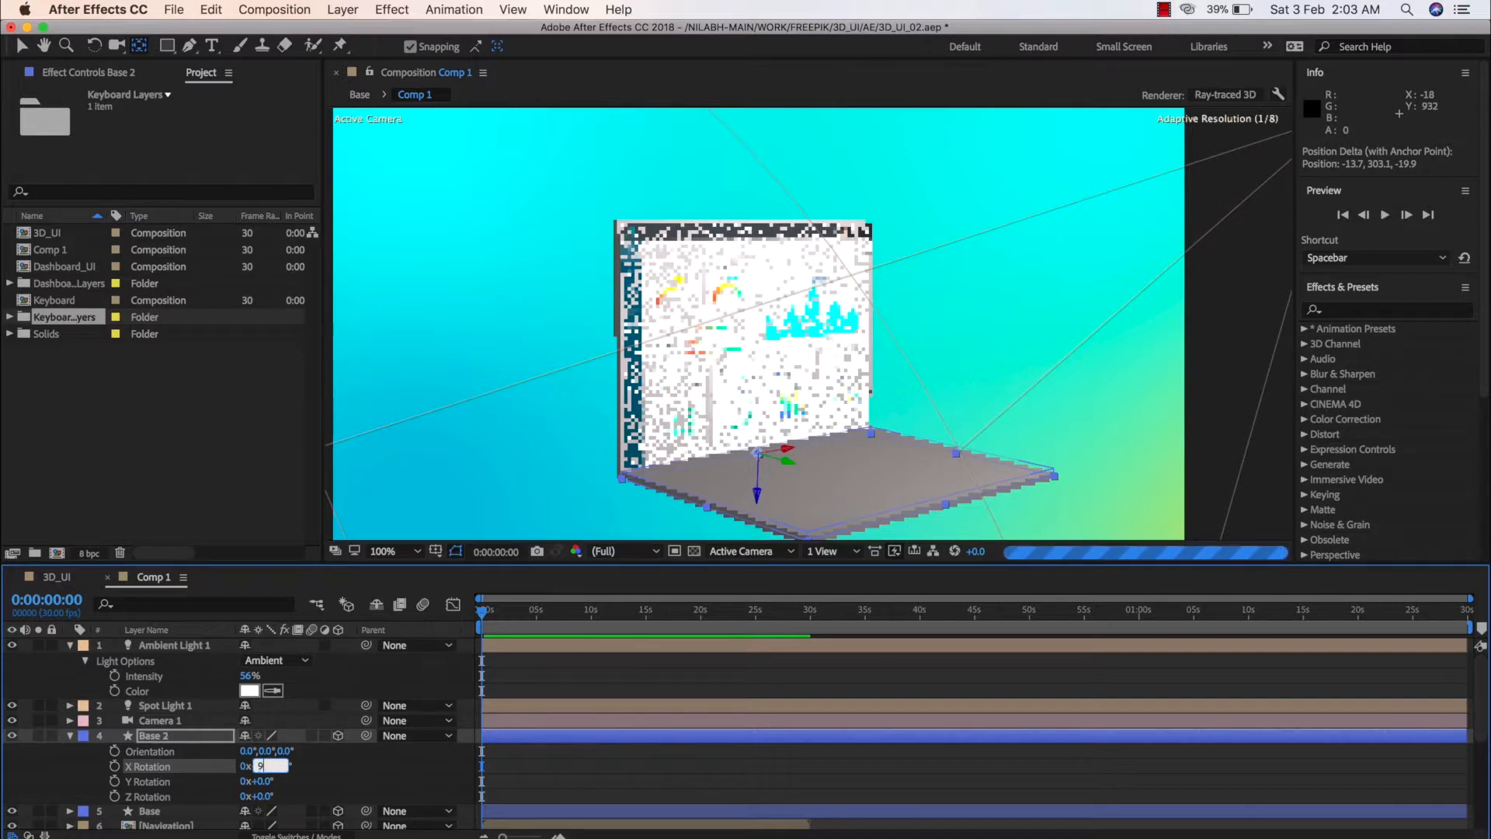
{"action": "type", "text": "90"}
{"action": "key", "text": "Return"}
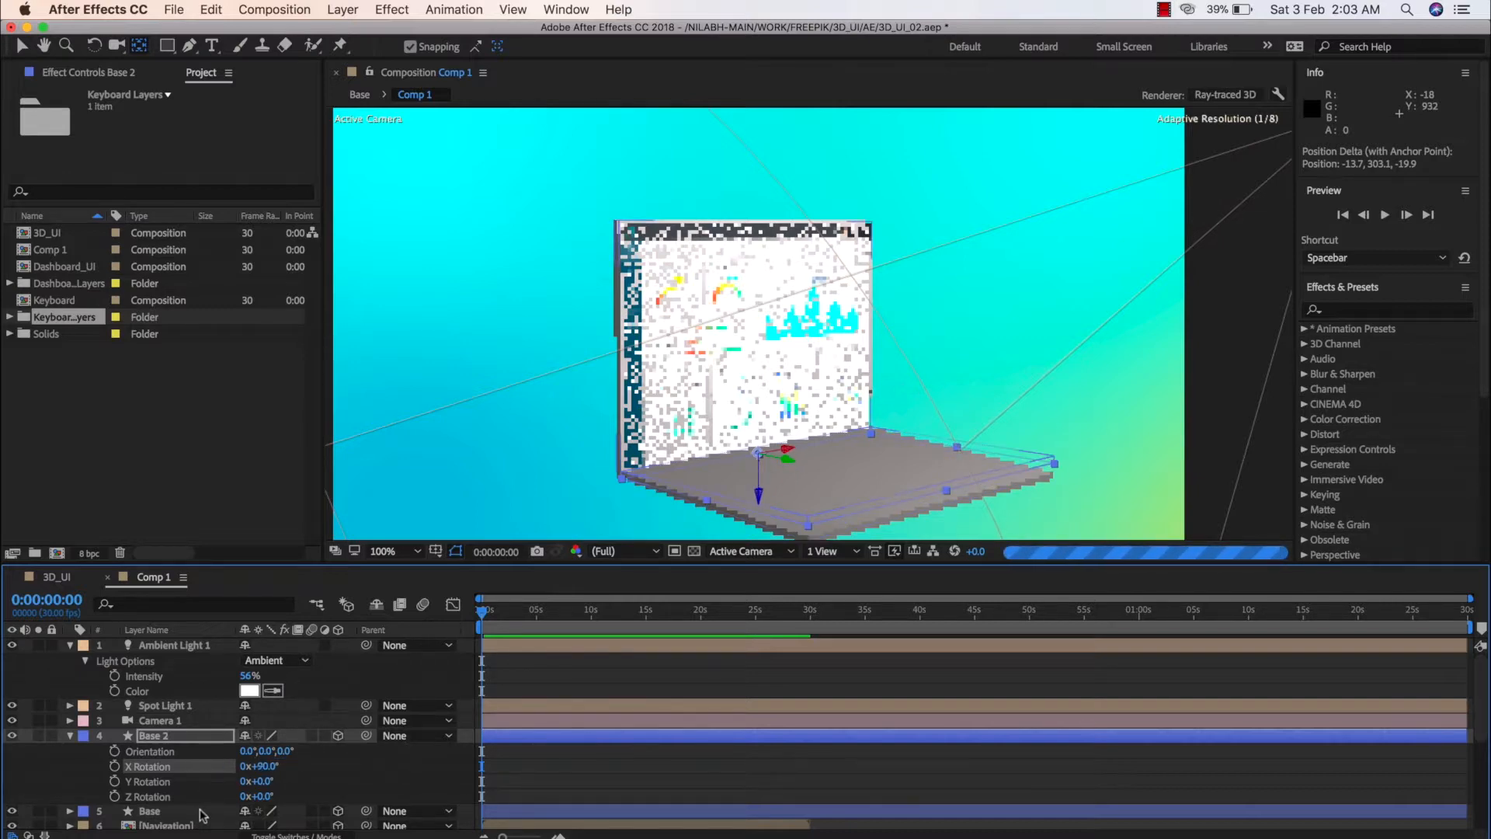
Rename the upright Base shape layer as screen and keep it selected
{"action": "left_click", "coordinate": [176, 812]}
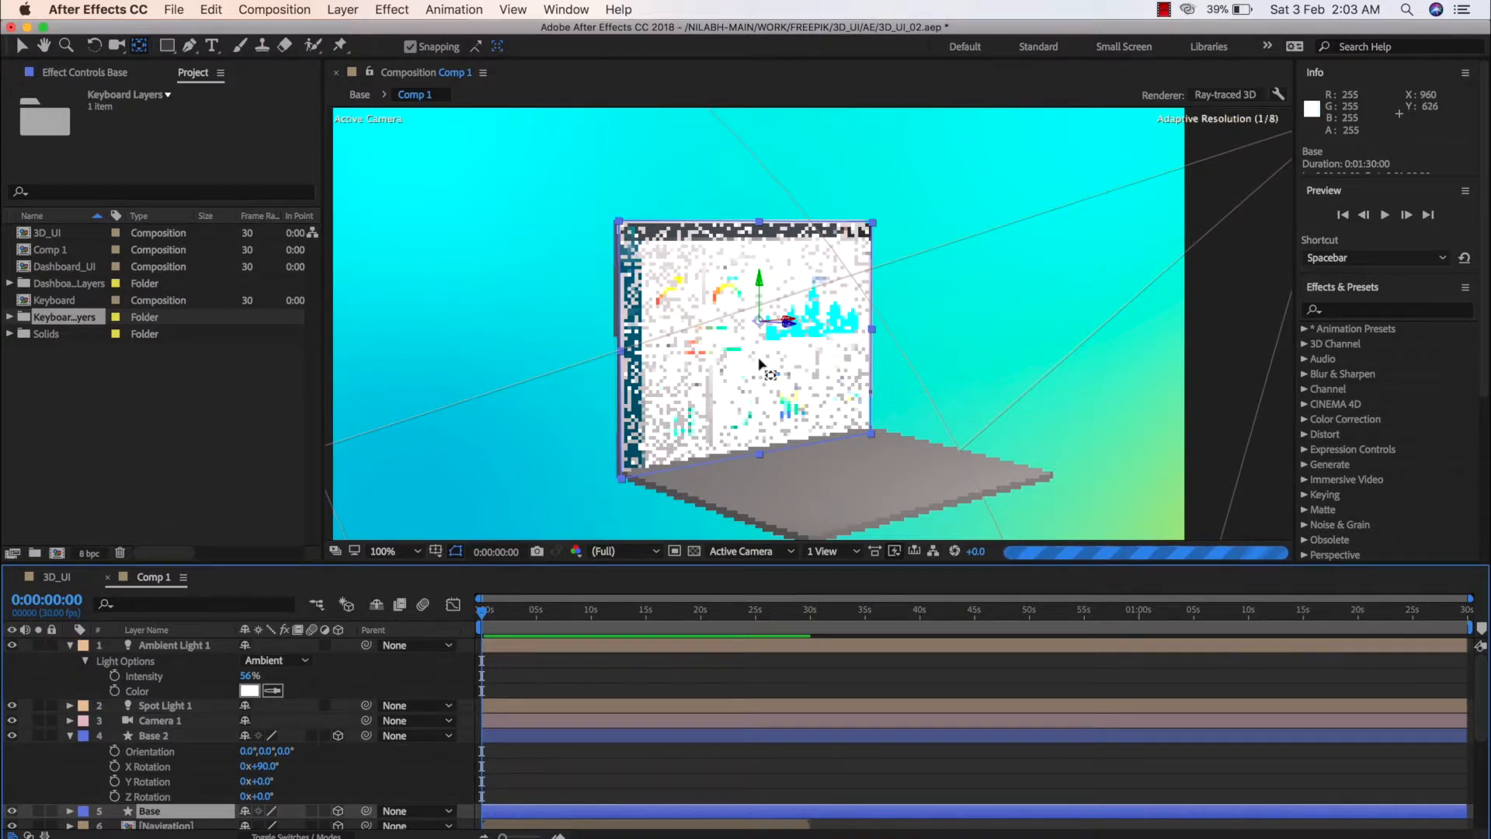
{"action": "right_click", "coordinate": [171, 822]}
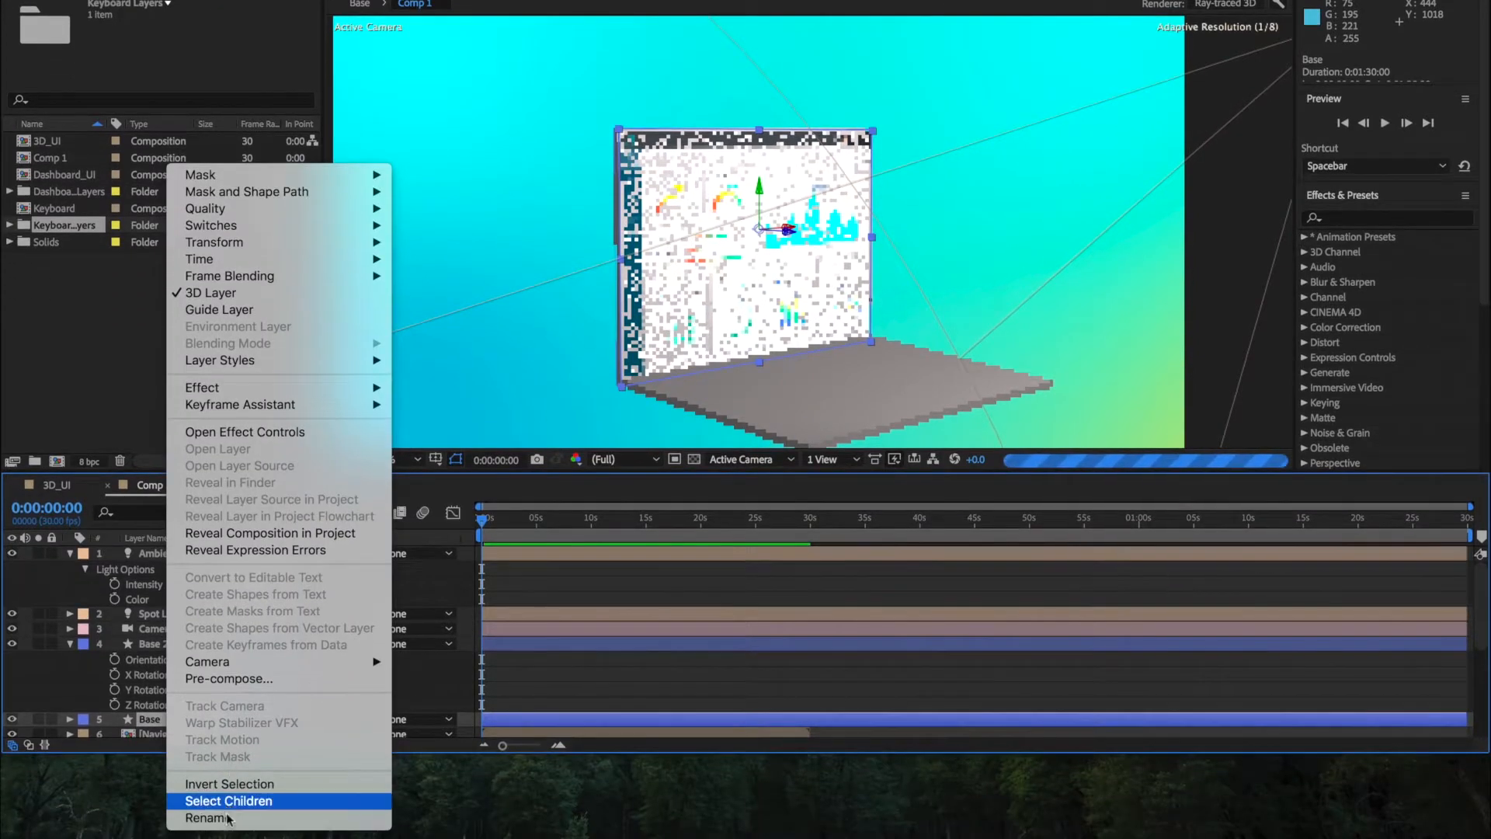
{"action": "left_click", "coordinate": [229, 838]}
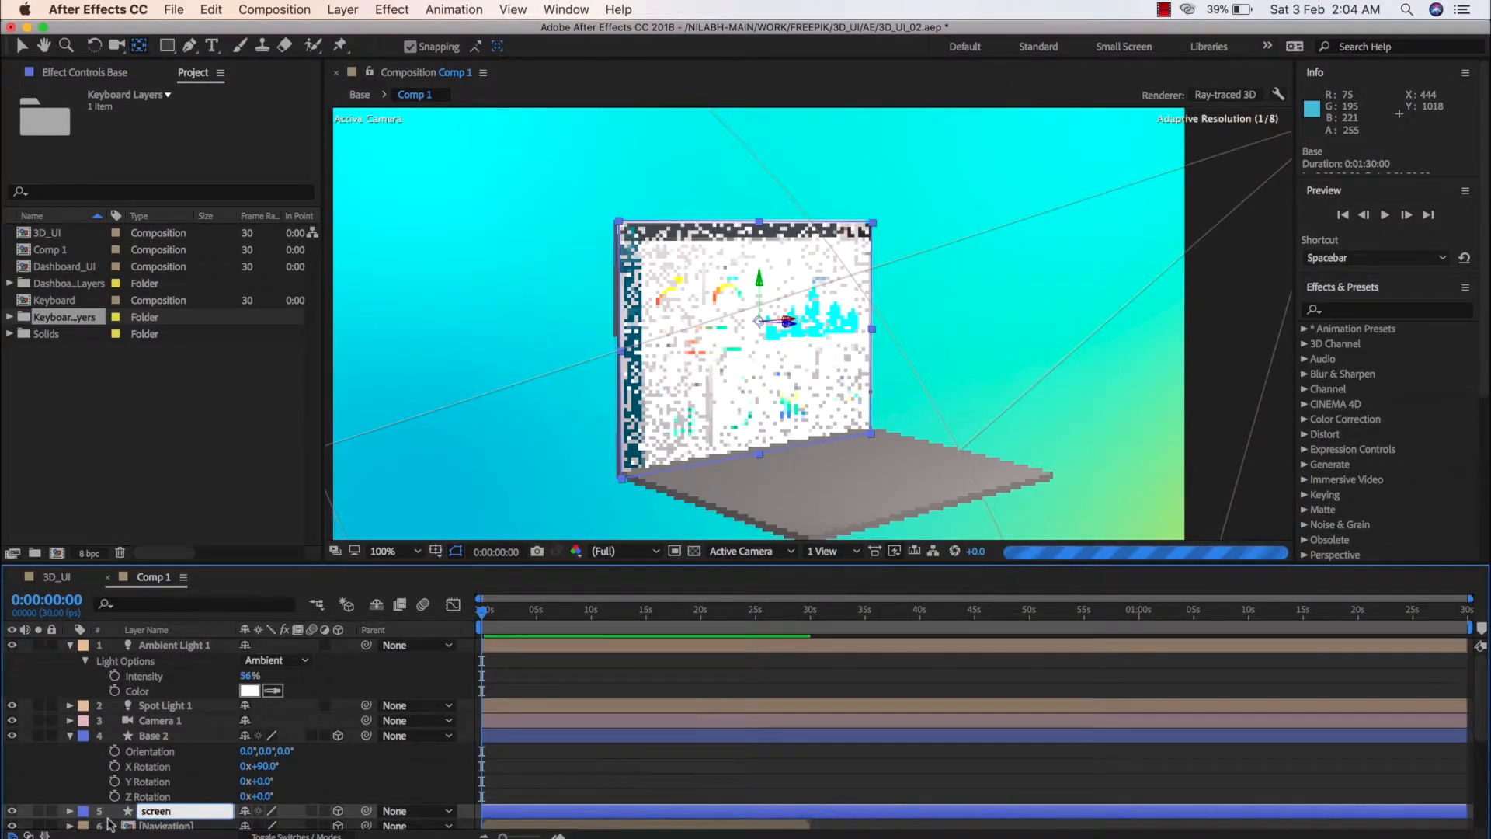
{"action": "key", "text": "Return"}
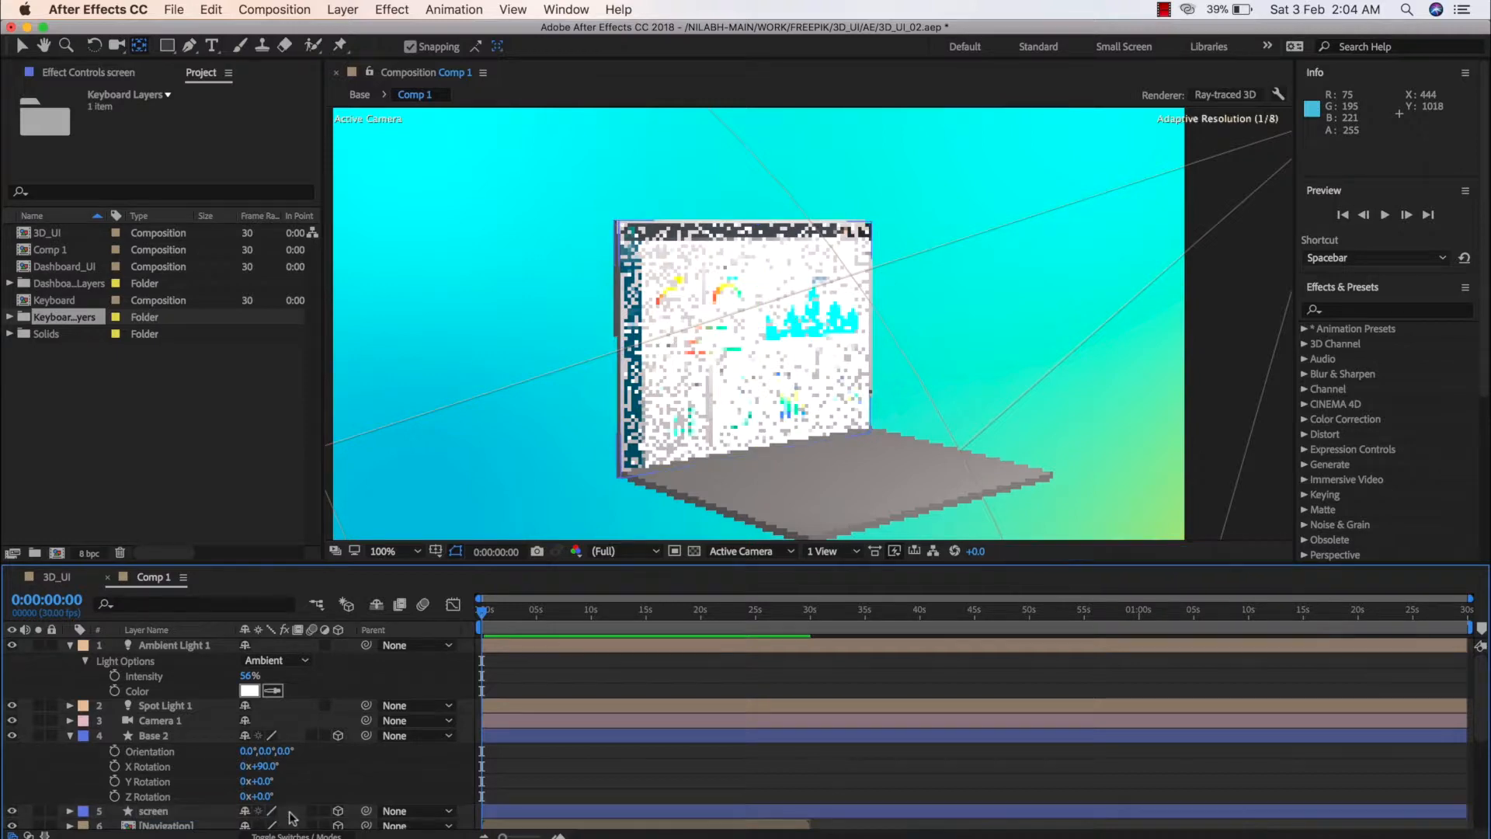
{"action": "left_click", "coordinate": [193, 812]}
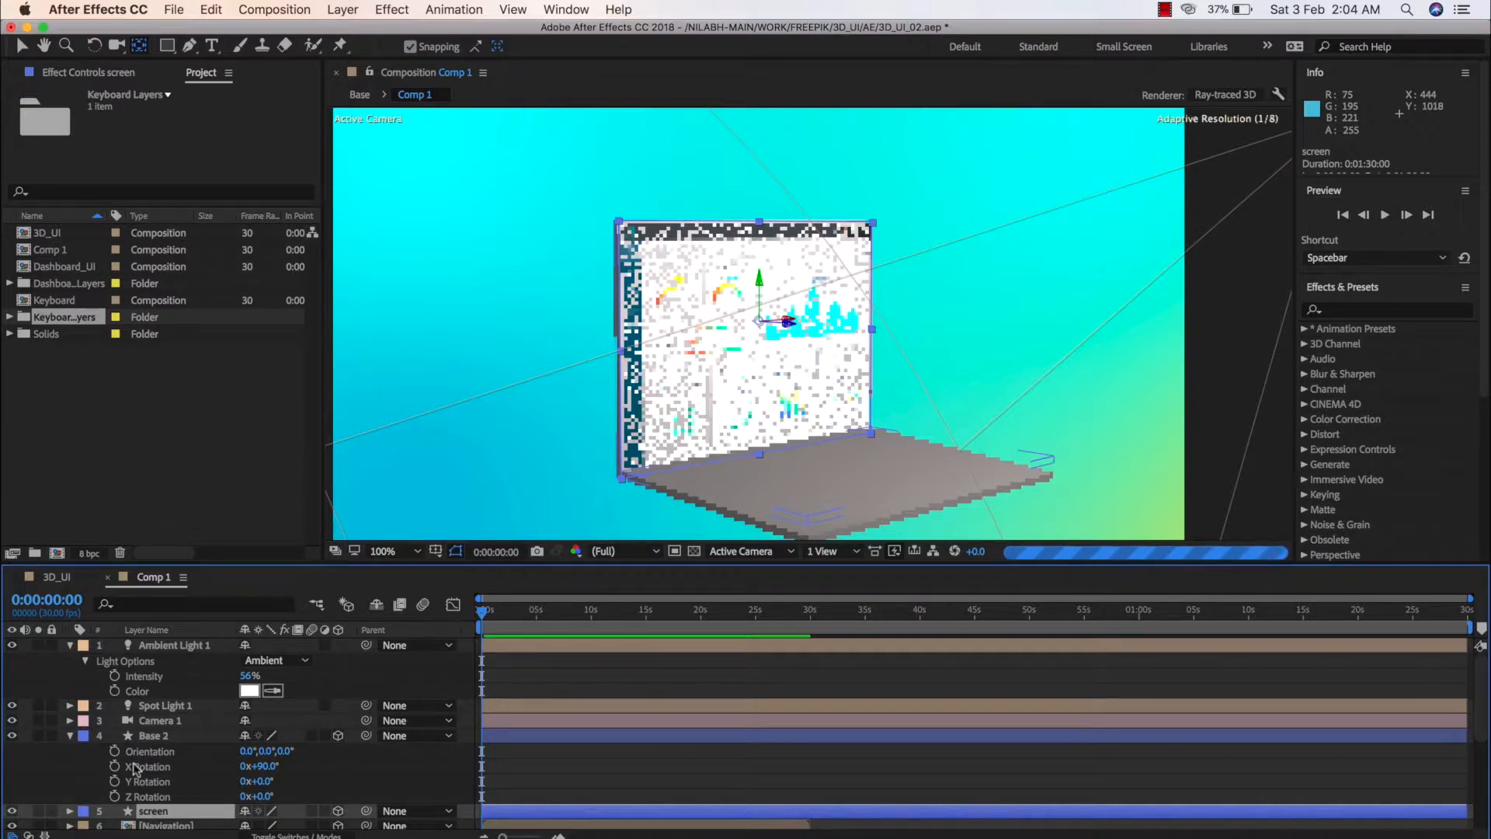
Check the reference laptop in the 3D_UI composition and set Comp 1's preview resolution to Half
{"action": "left_click", "coordinate": [60, 578]}
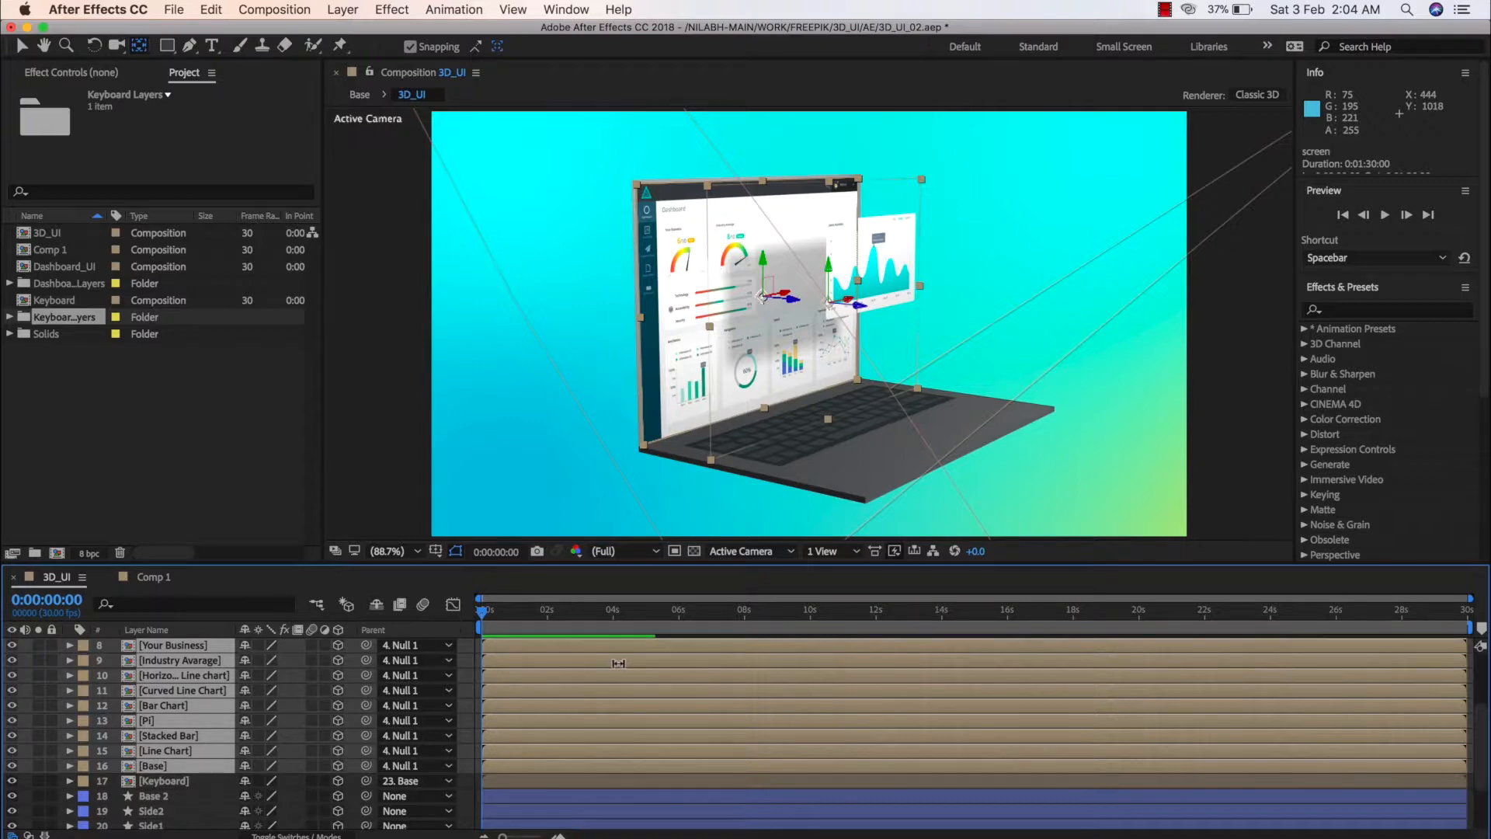
{"action": "left_click", "coordinate": [151, 577]}
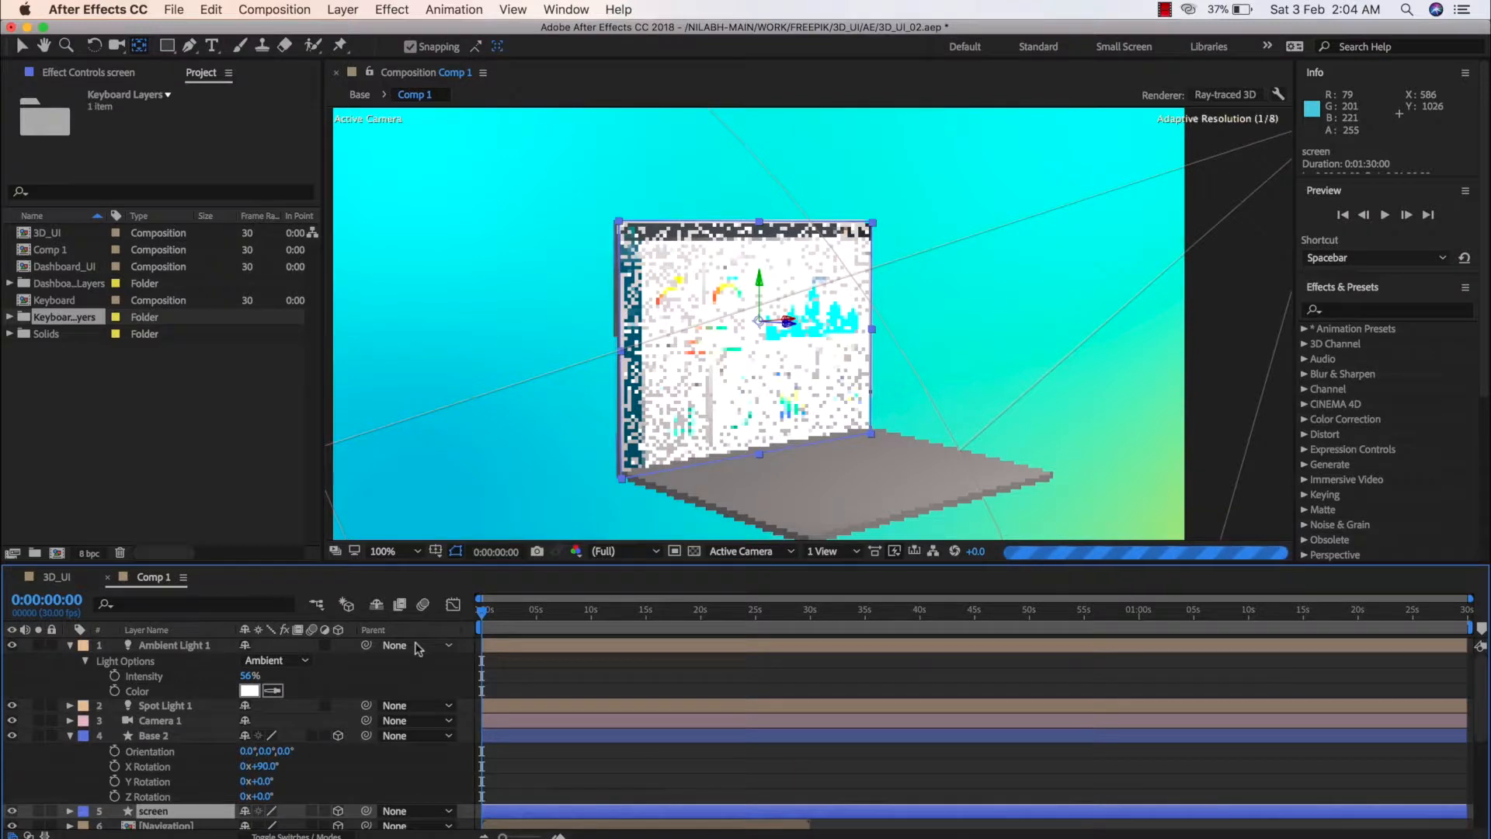
{"action": "left_click", "coordinate": [643, 551]}
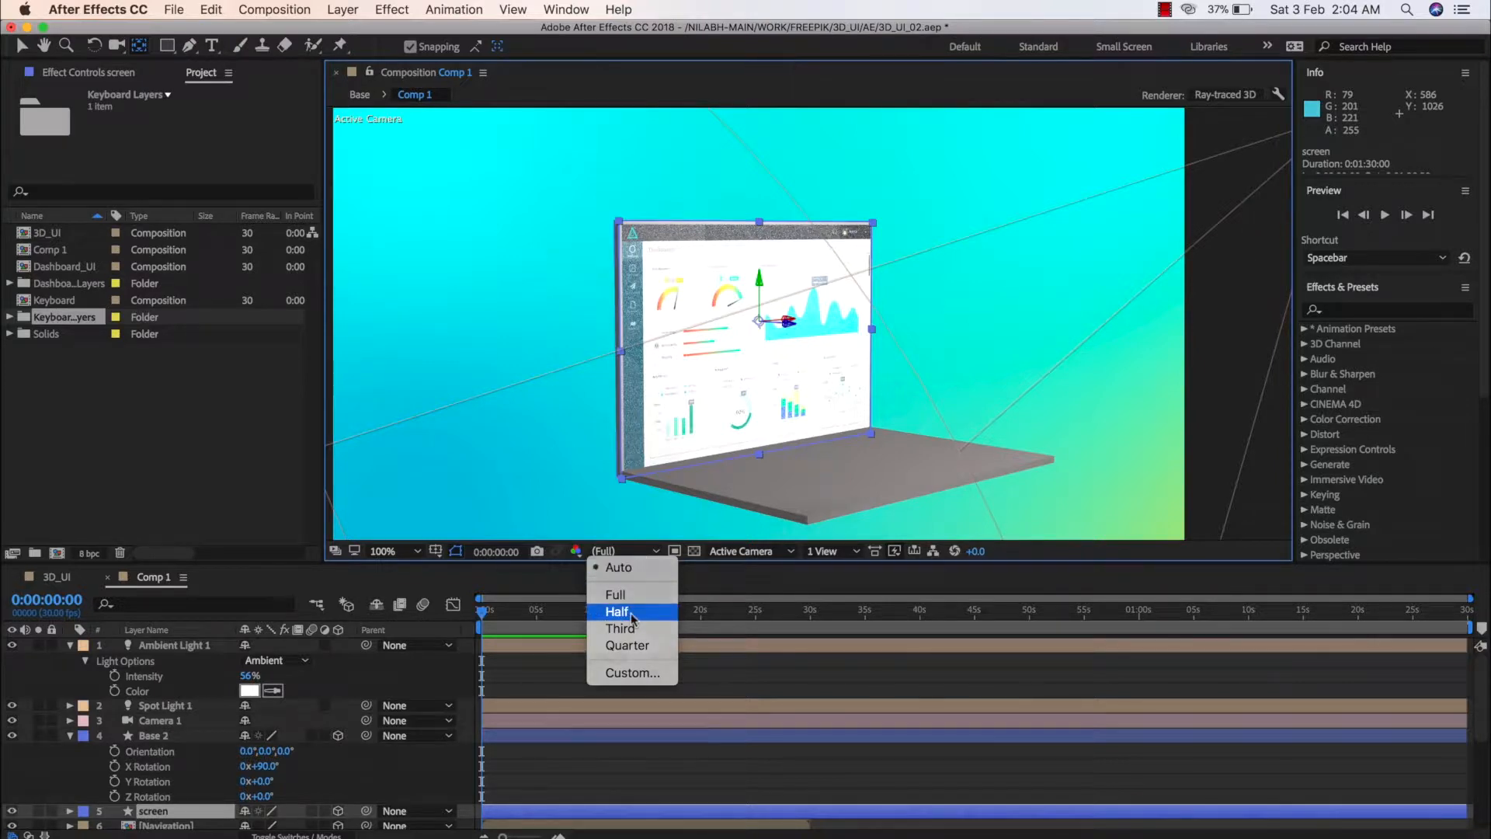
{"action": "left_click", "coordinate": [618, 611]}
{"action": "left_click", "coordinate": [643, 551]}
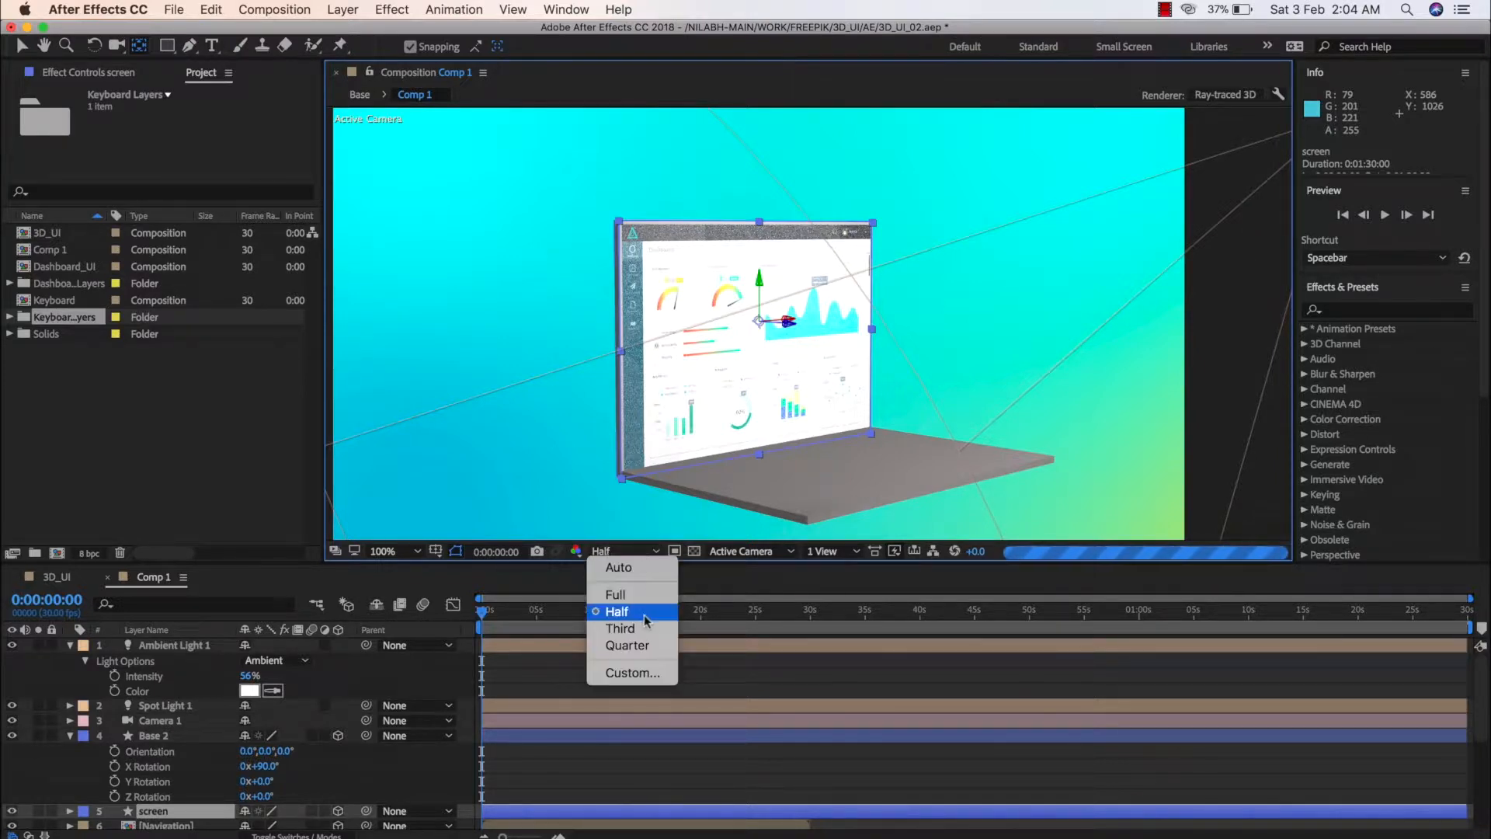
{"action": "left_click", "coordinate": [636, 612]}
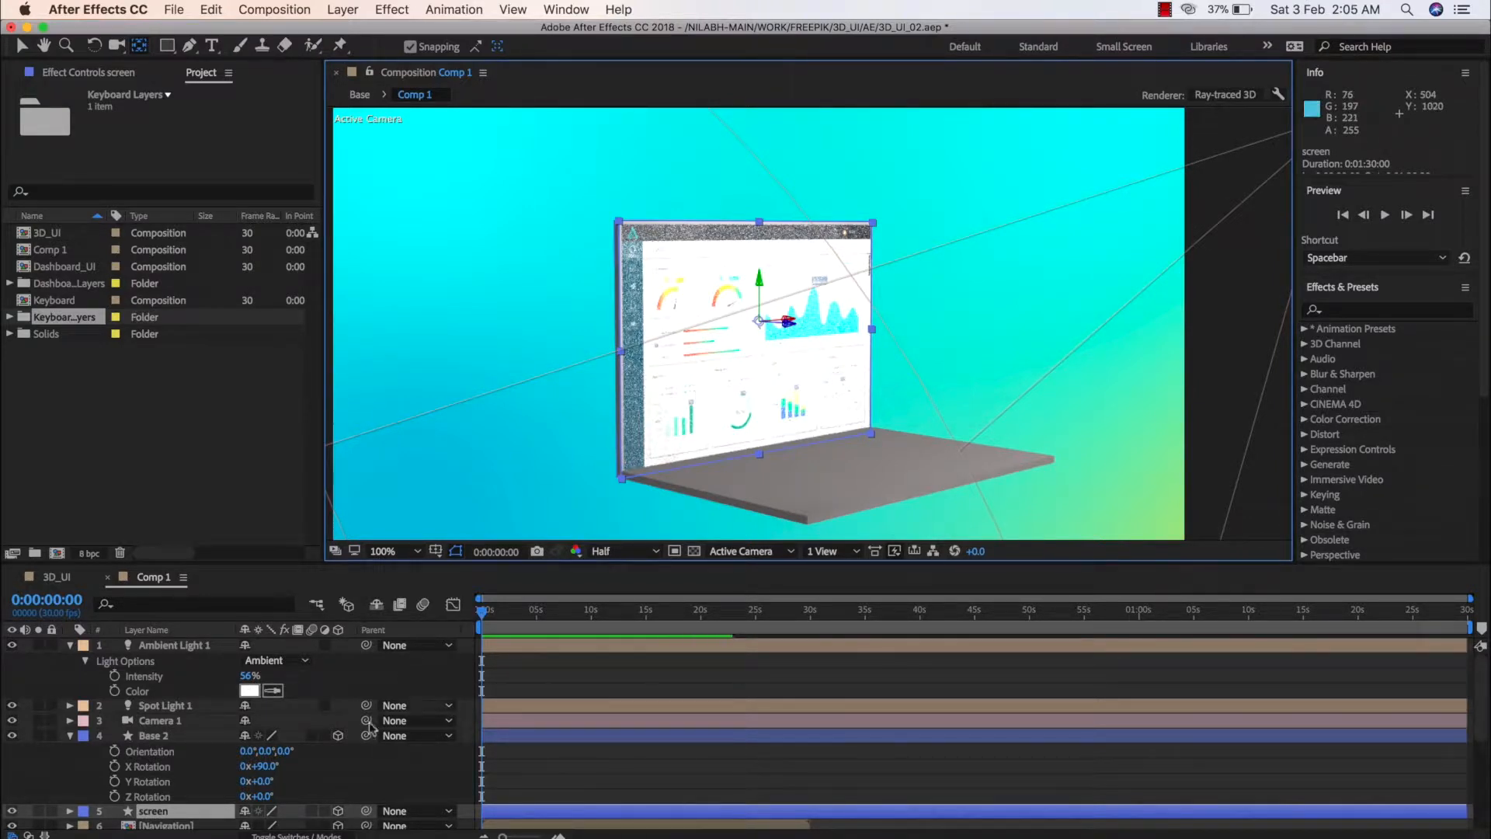
Set the screen layer's Extrusion Depth to 8 in its geometry options and deselect the layer
{"action": "left_click", "coordinate": [187, 812]}
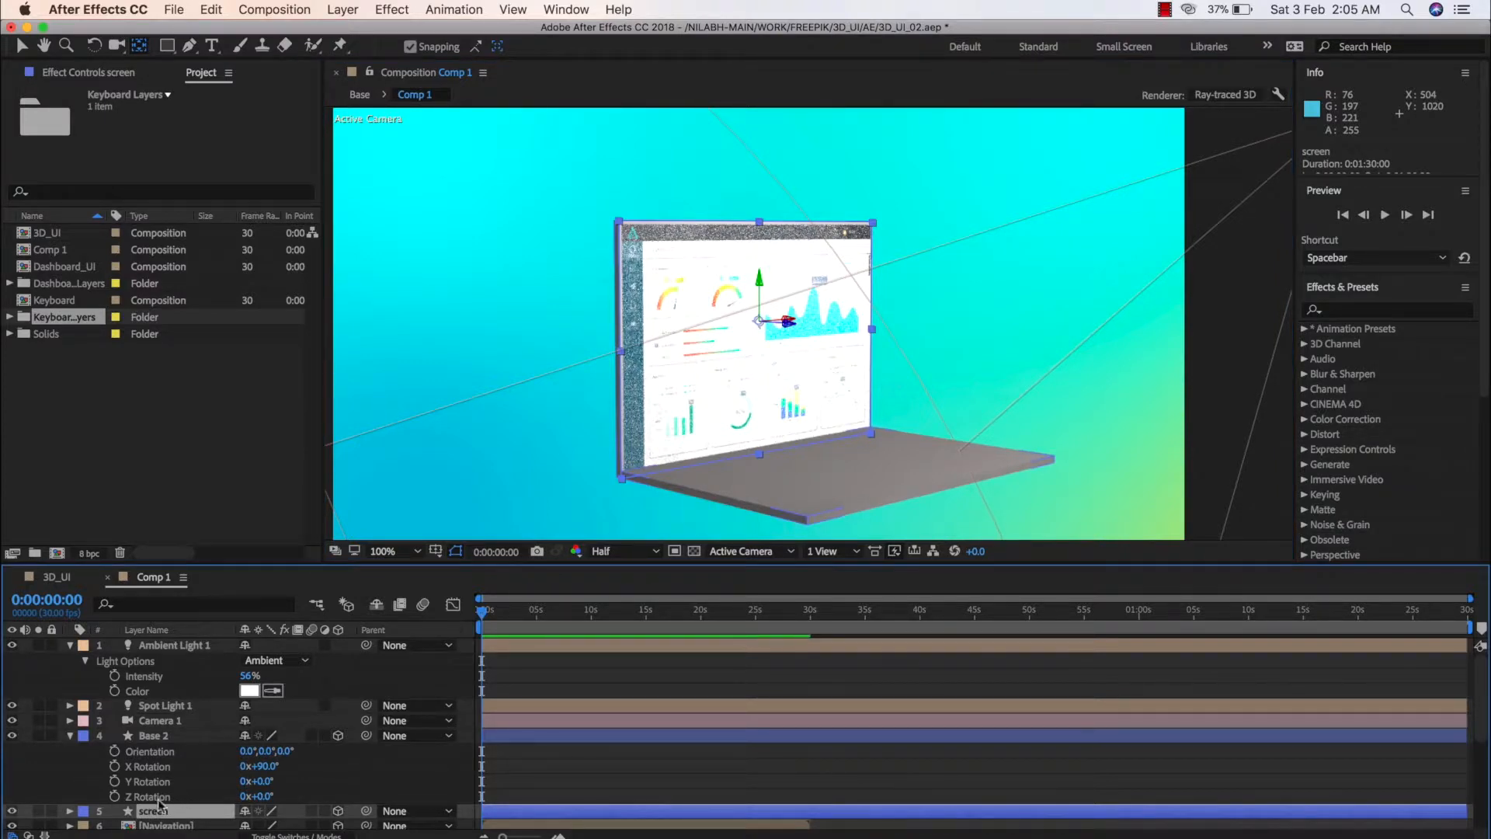
{"action": "scroll", "coordinate": [159, 804], "scroll_direction": "down", "scroll_amount": 5}
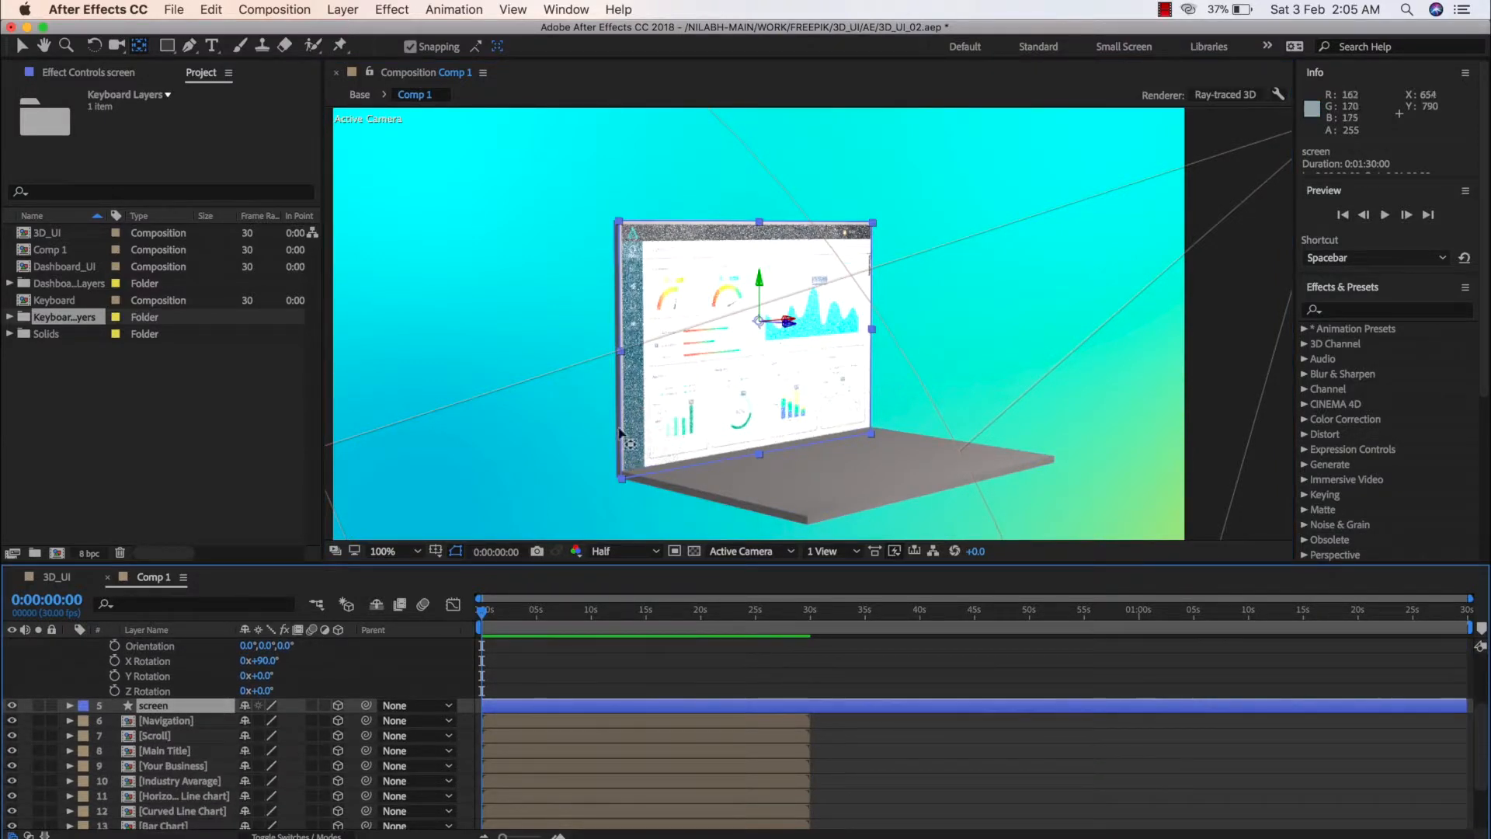
{"action": "key", "text": "c"}
{"action": "left_click", "coordinate": [682, 442]}
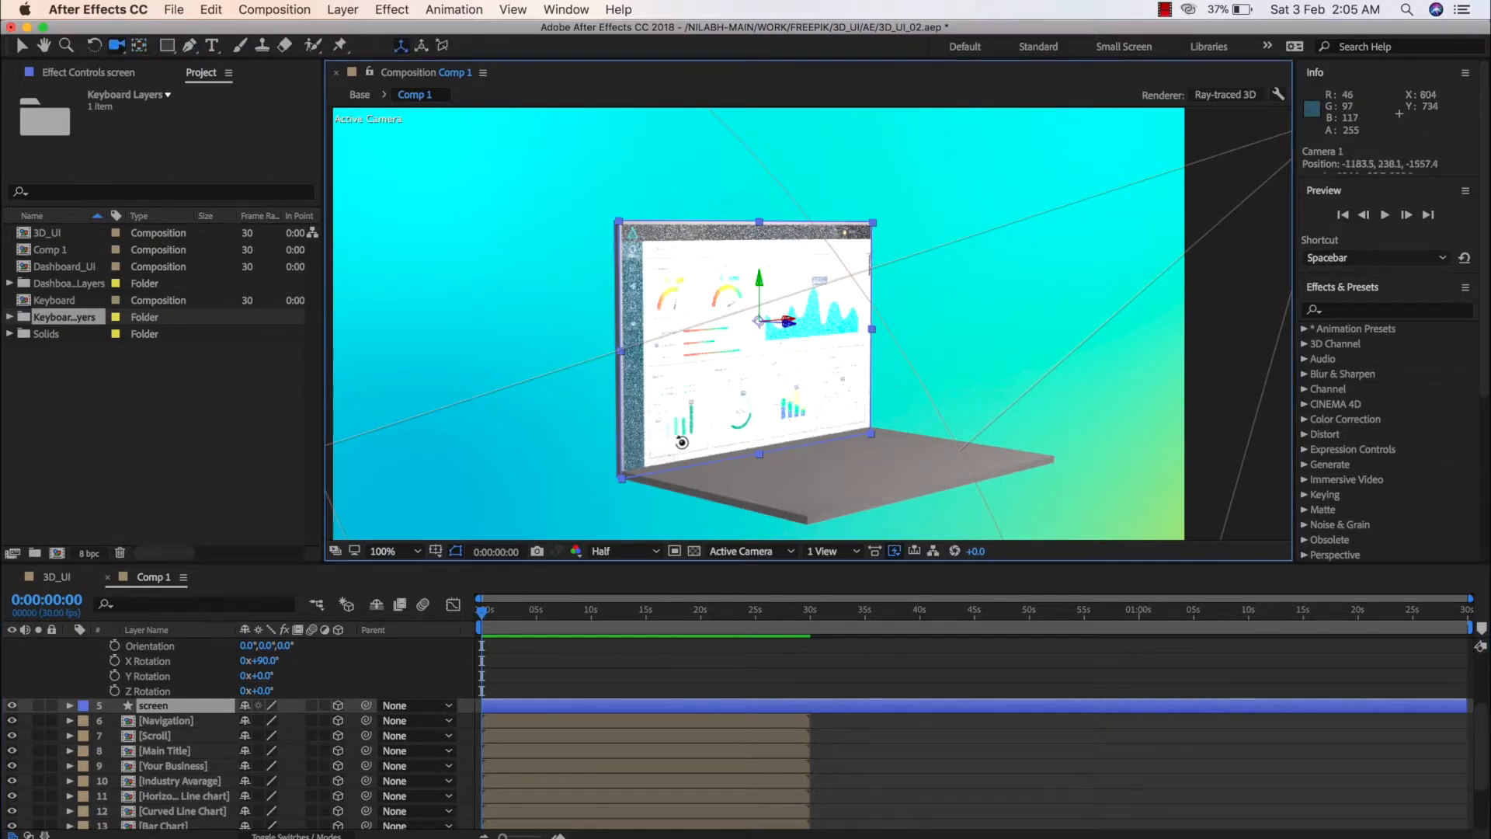
{"action": "left_click_drag", "start_coordinate": [682, 442], "coordinate": [709, 436]}
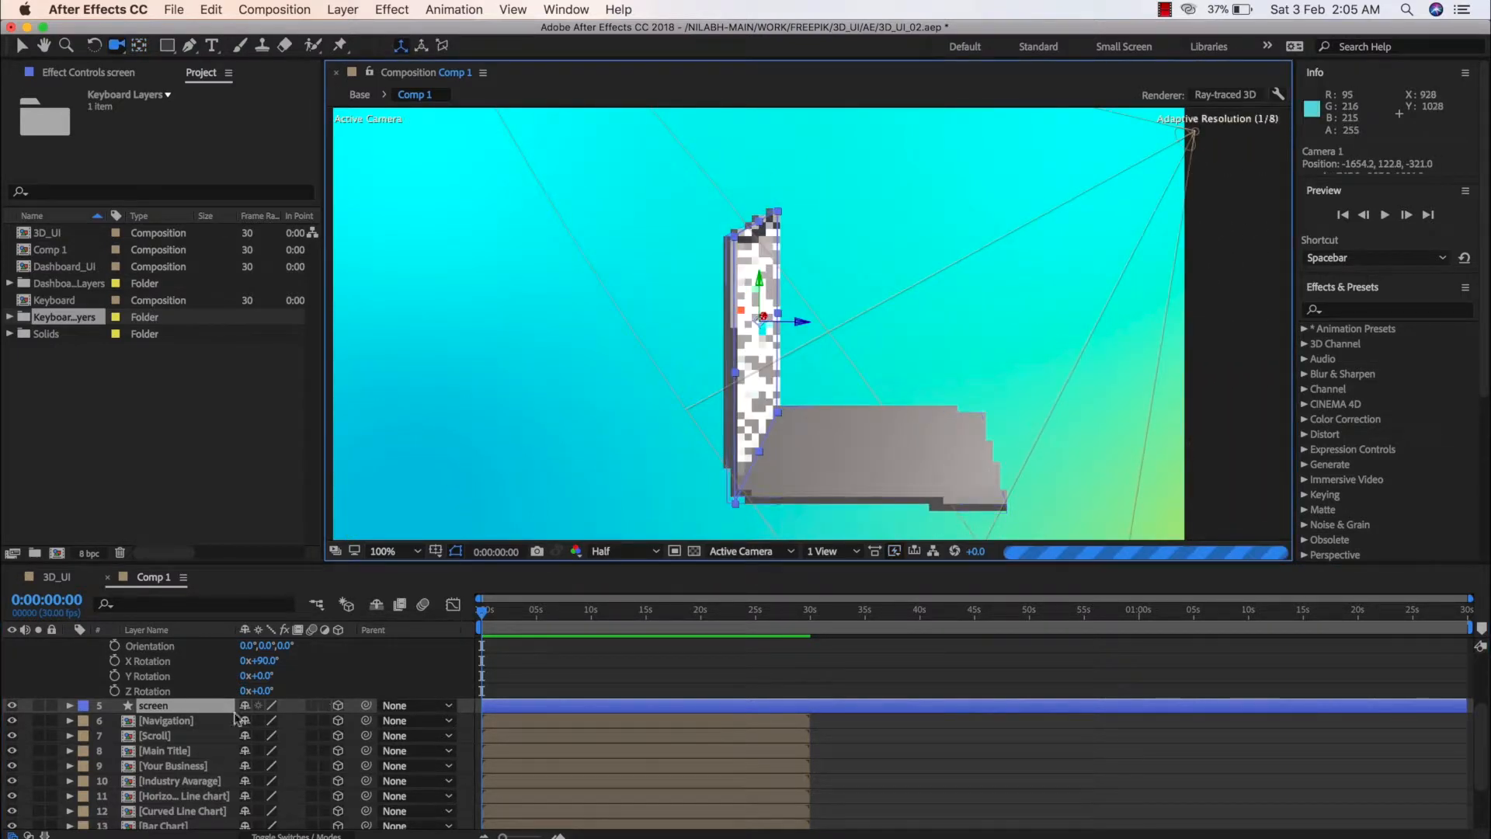
{"action": "left_click", "coordinate": [70, 705]}
{"action": "left_click", "coordinate": [86, 744]}
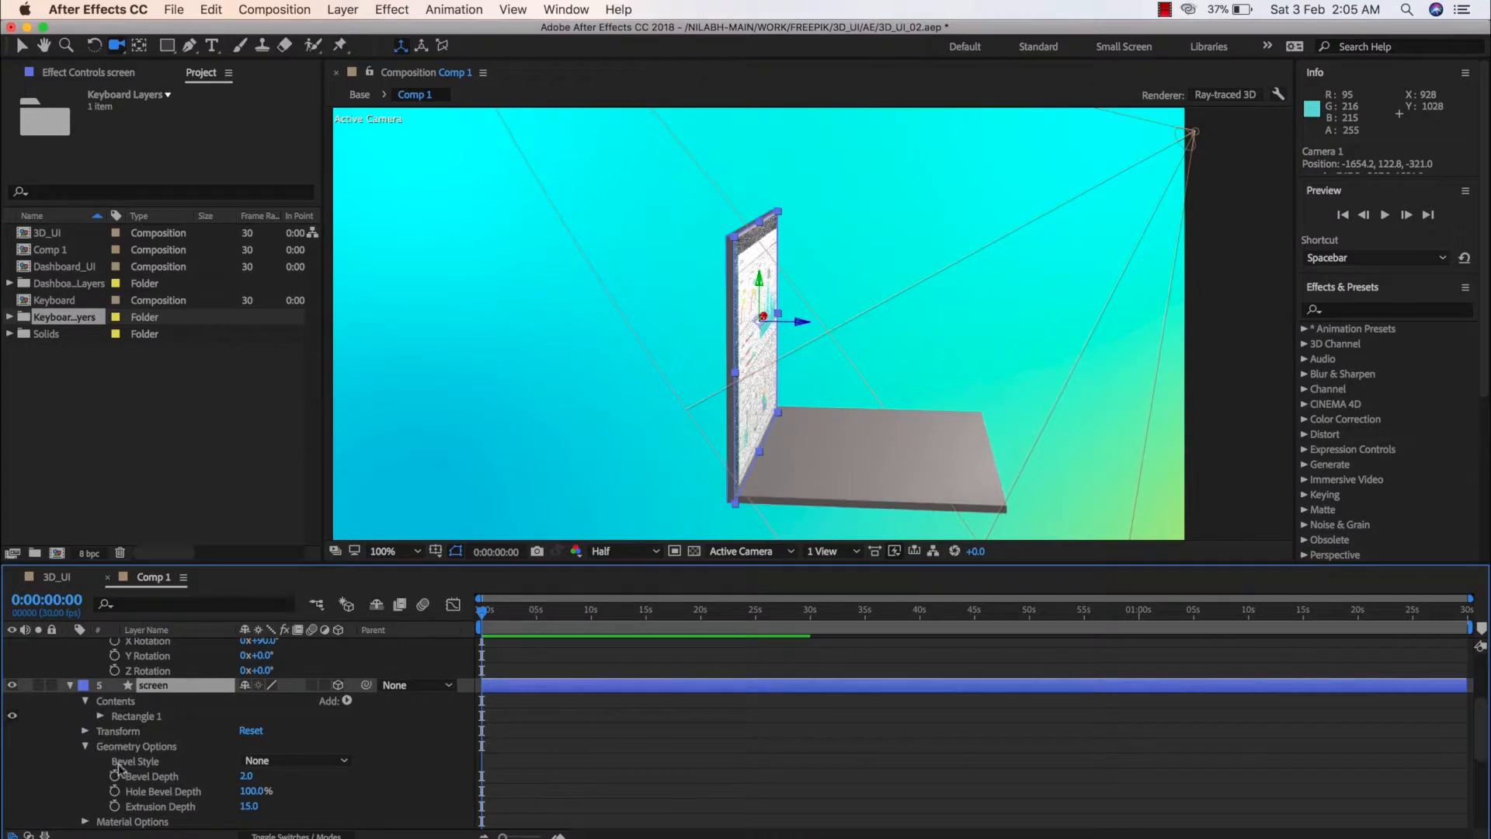
{"action": "left_click", "coordinate": [249, 807]}
{"action": "type", "text": "8"}
{"action": "key", "text": "Return"}
{"action": "left_click", "coordinate": [676, 769]}
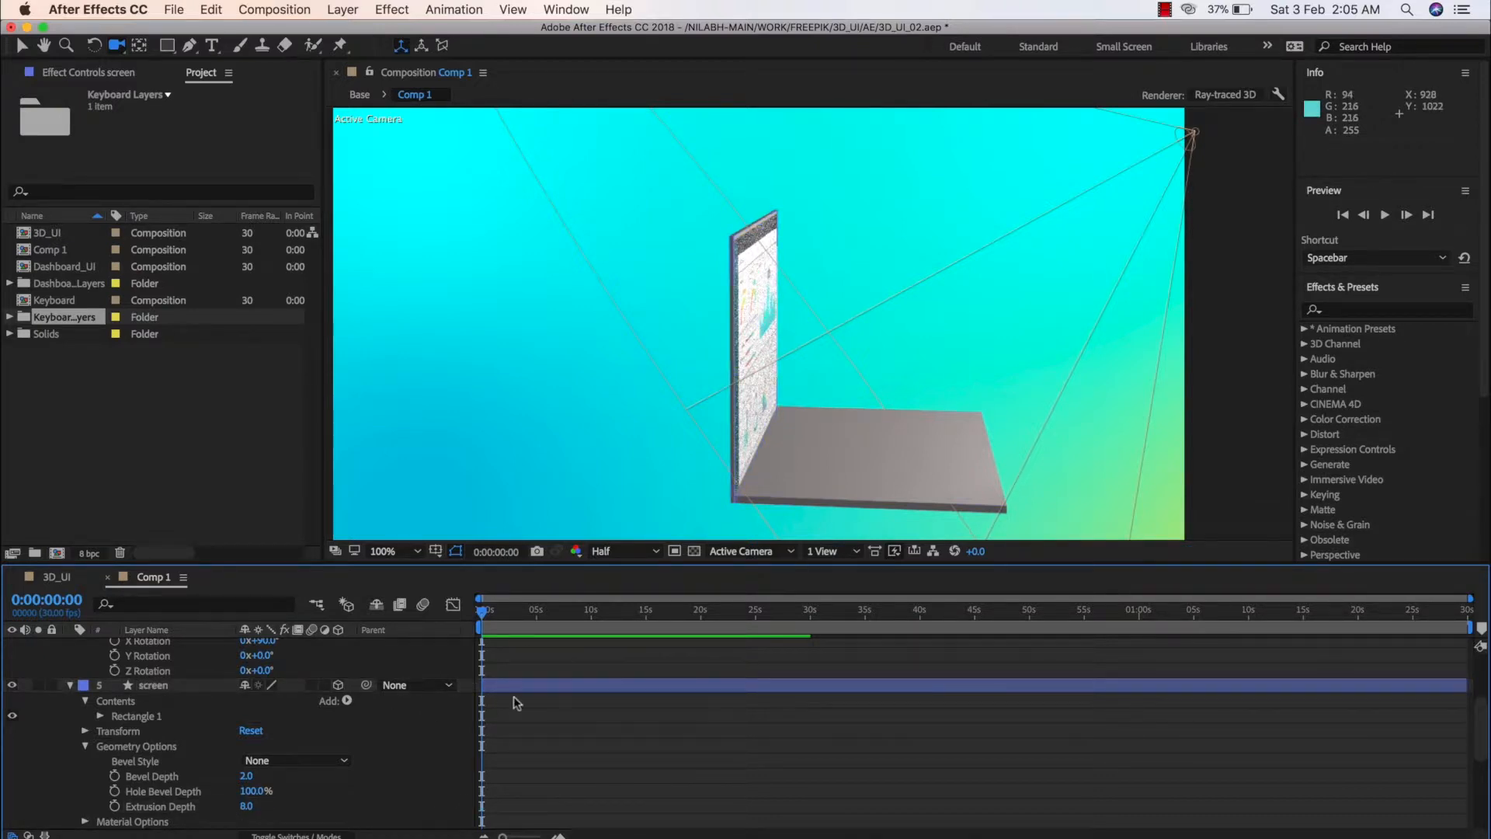
Select all dashboard layers from Navigation through the Base composition and shift them along the Z axis against the screen's front face
{"action": "scroll", "coordinate": [381, 730], "scroll_direction": "down", "scroll_amount": 3}
{"action": "scroll", "coordinate": [380, 729], "scroll_direction": "up", "scroll_amount": 6}
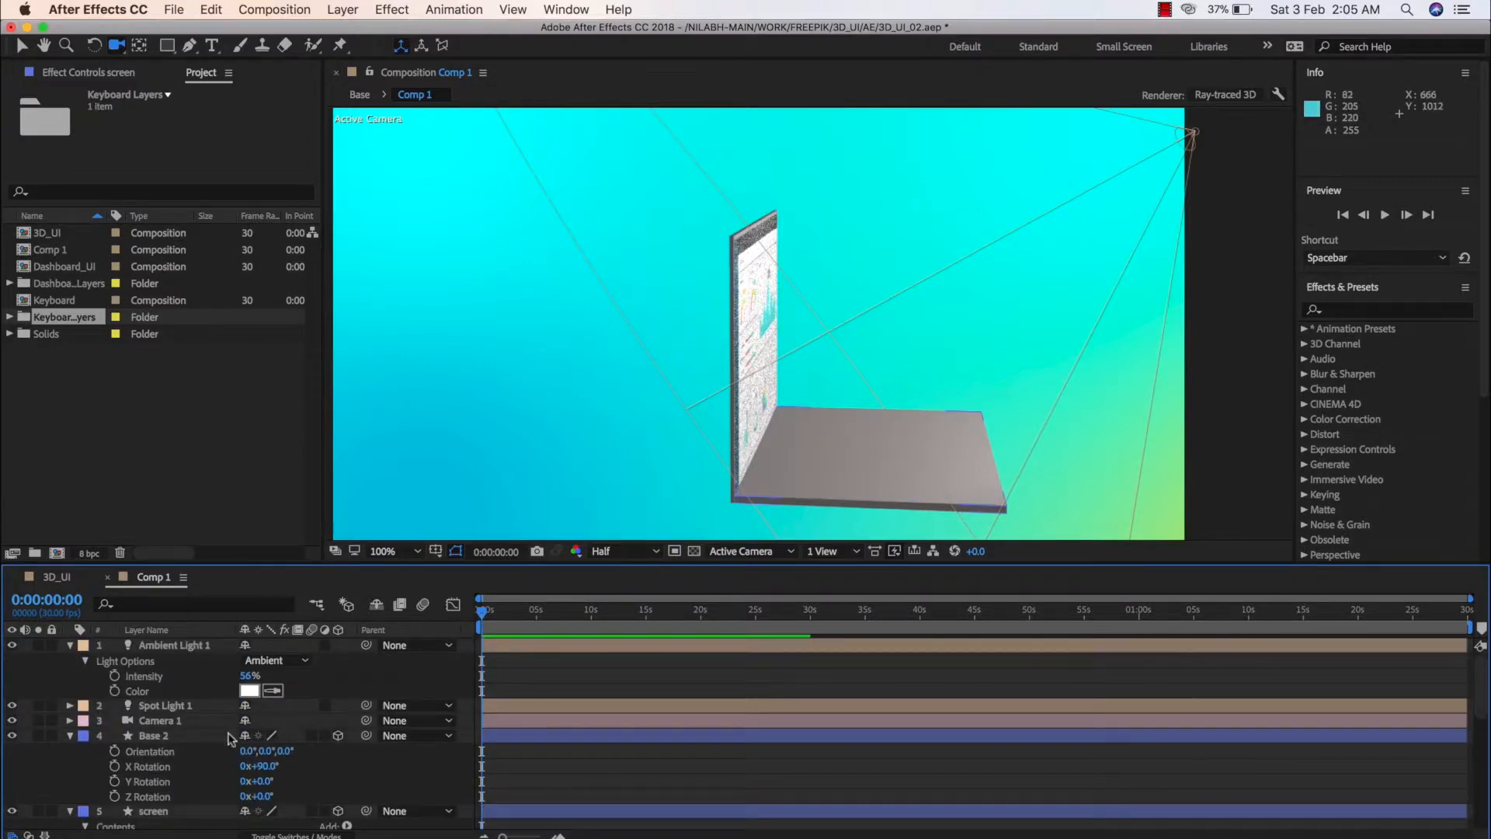
{"action": "scroll", "coordinate": [200, 738], "scroll_direction": "down", "scroll_amount": 1}
{"action": "scroll", "coordinate": [197, 738], "scroll_direction": "down", "scroll_amount": 5}
{"action": "left_click", "coordinate": [196, 738]}
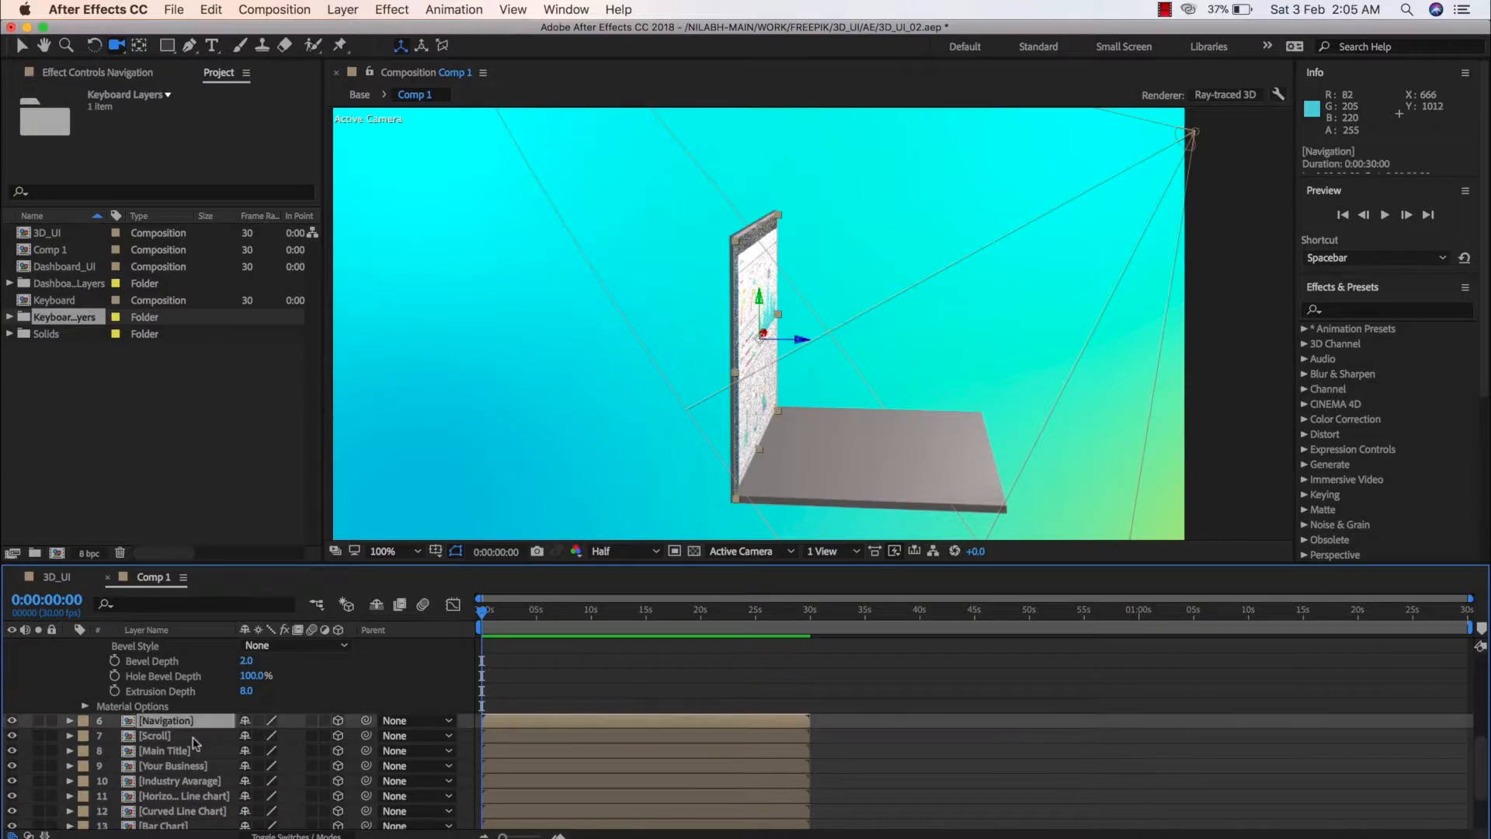
{"action": "scroll", "coordinate": [197, 738], "scroll_direction": "up", "scroll_amount": 3}
{"action": "scroll", "coordinate": [196, 738], "scroll_direction": "down", "scroll_amount": 4}
{"action": "left_click", "coordinate": [165, 808], "text": "shift"}
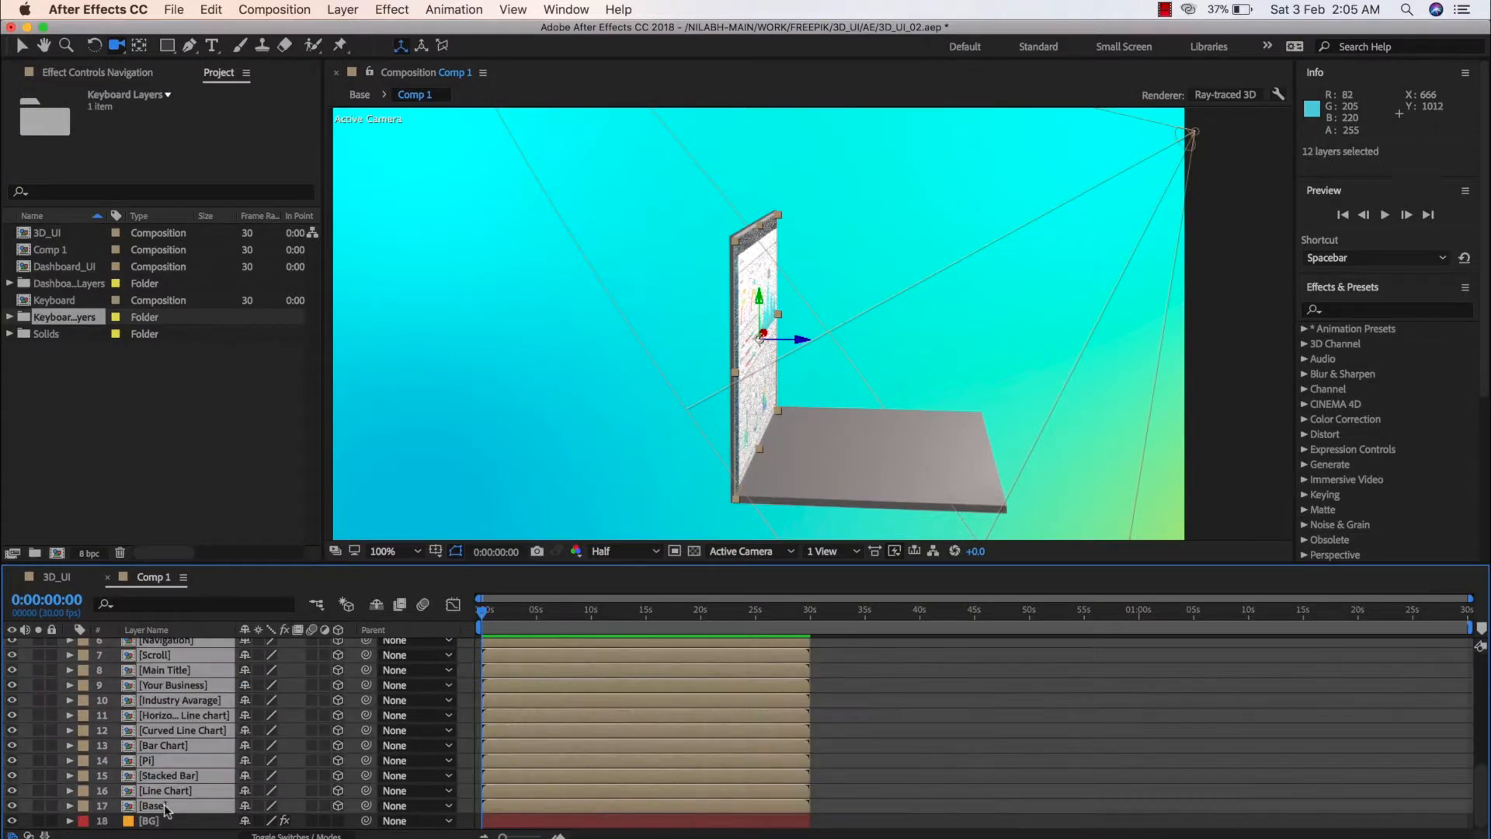
{"action": "key", "text": "v"}
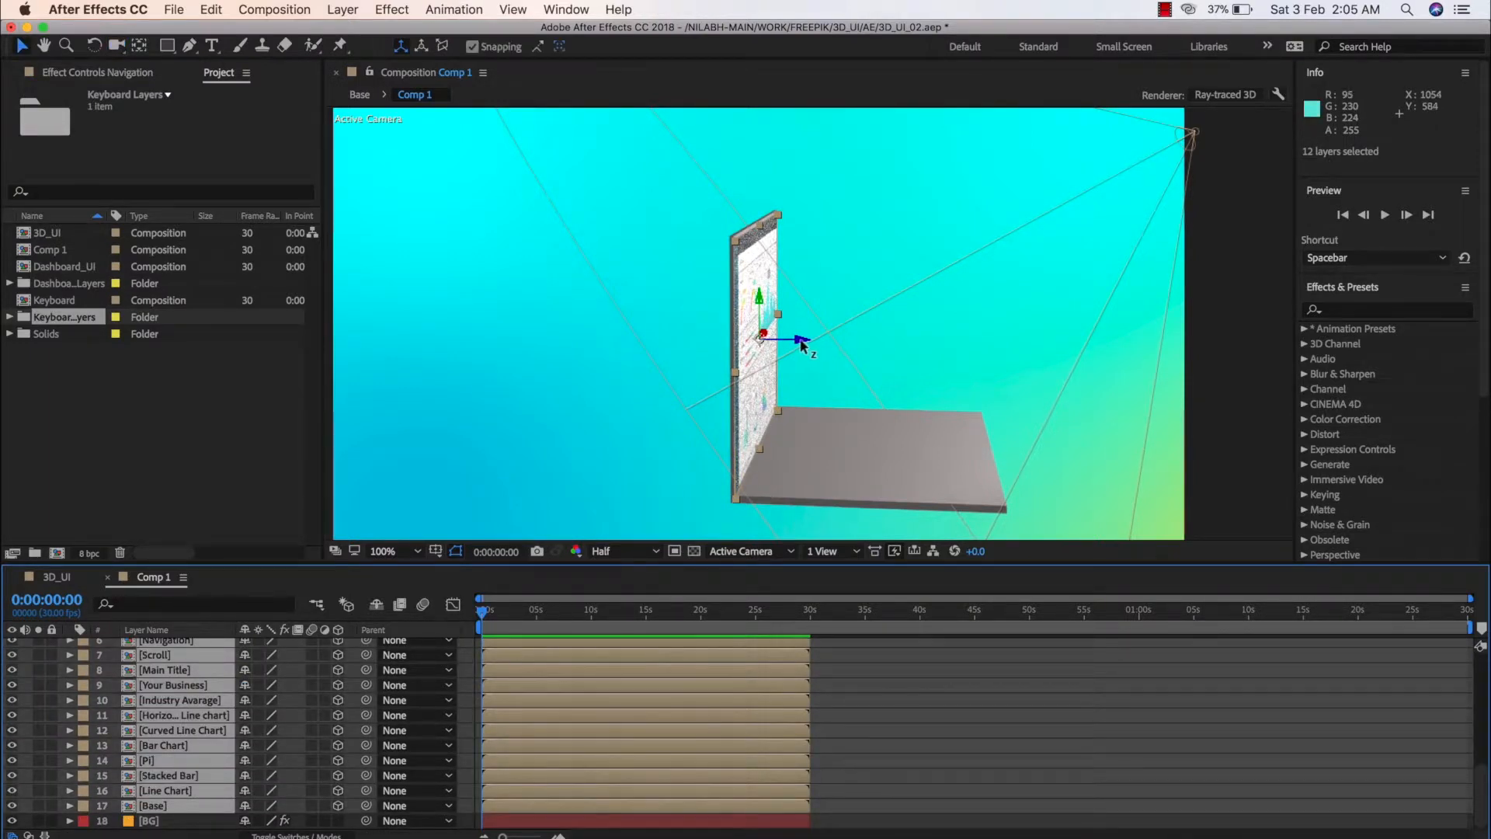
{"action": "left_click_drag", "start_coordinate": [796, 334], "coordinate": [825, 421]}
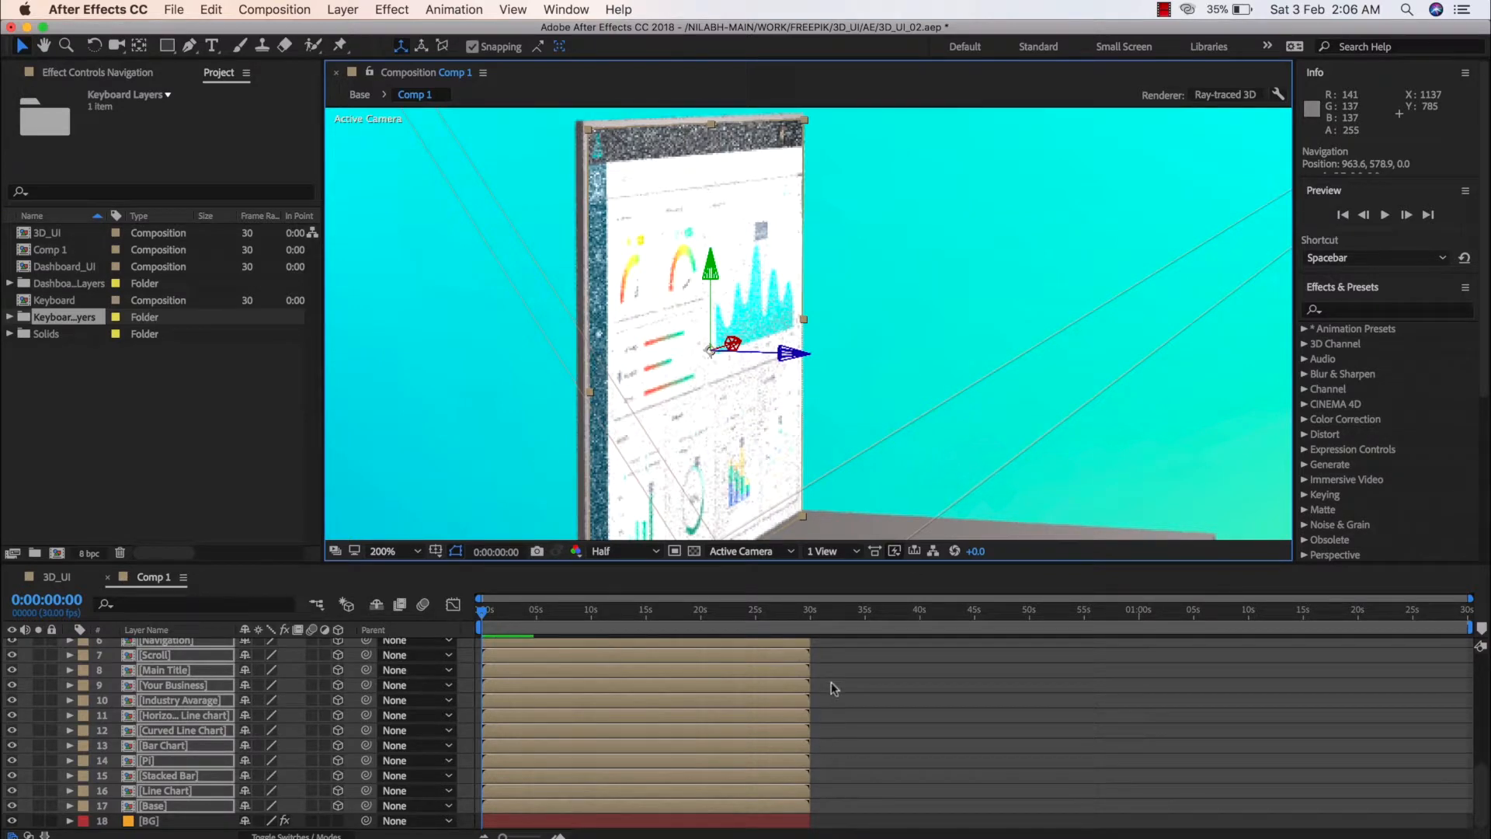
{"action": "left_click_drag", "start_coordinate": [789, 355], "coordinate": [809, 363]}
Set Comp 1's preview resolution to Full
{"action": "left_click", "coordinate": [199, 767]}
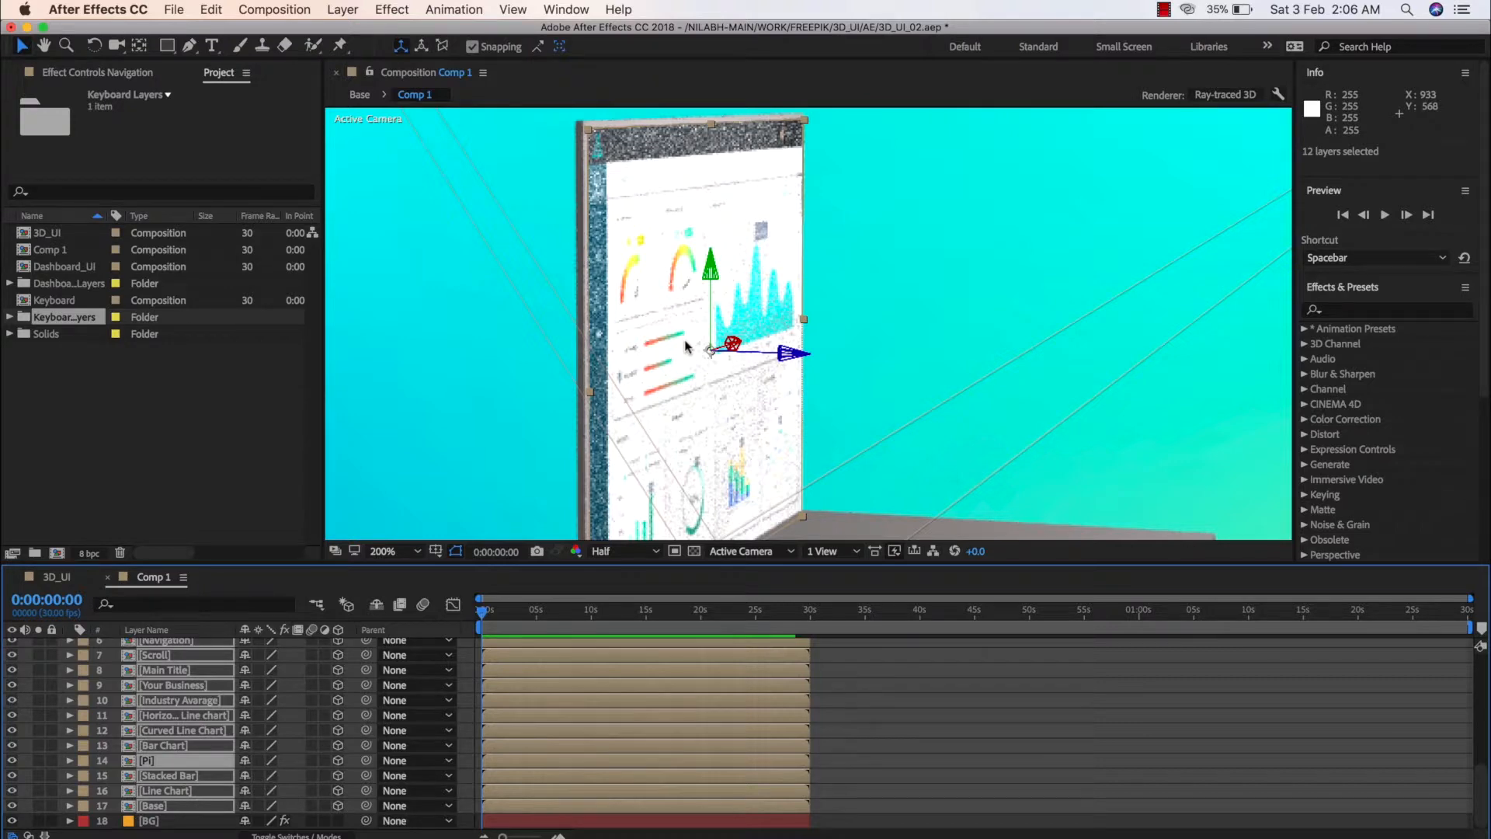
{"action": "left_click", "coordinate": [632, 551]}
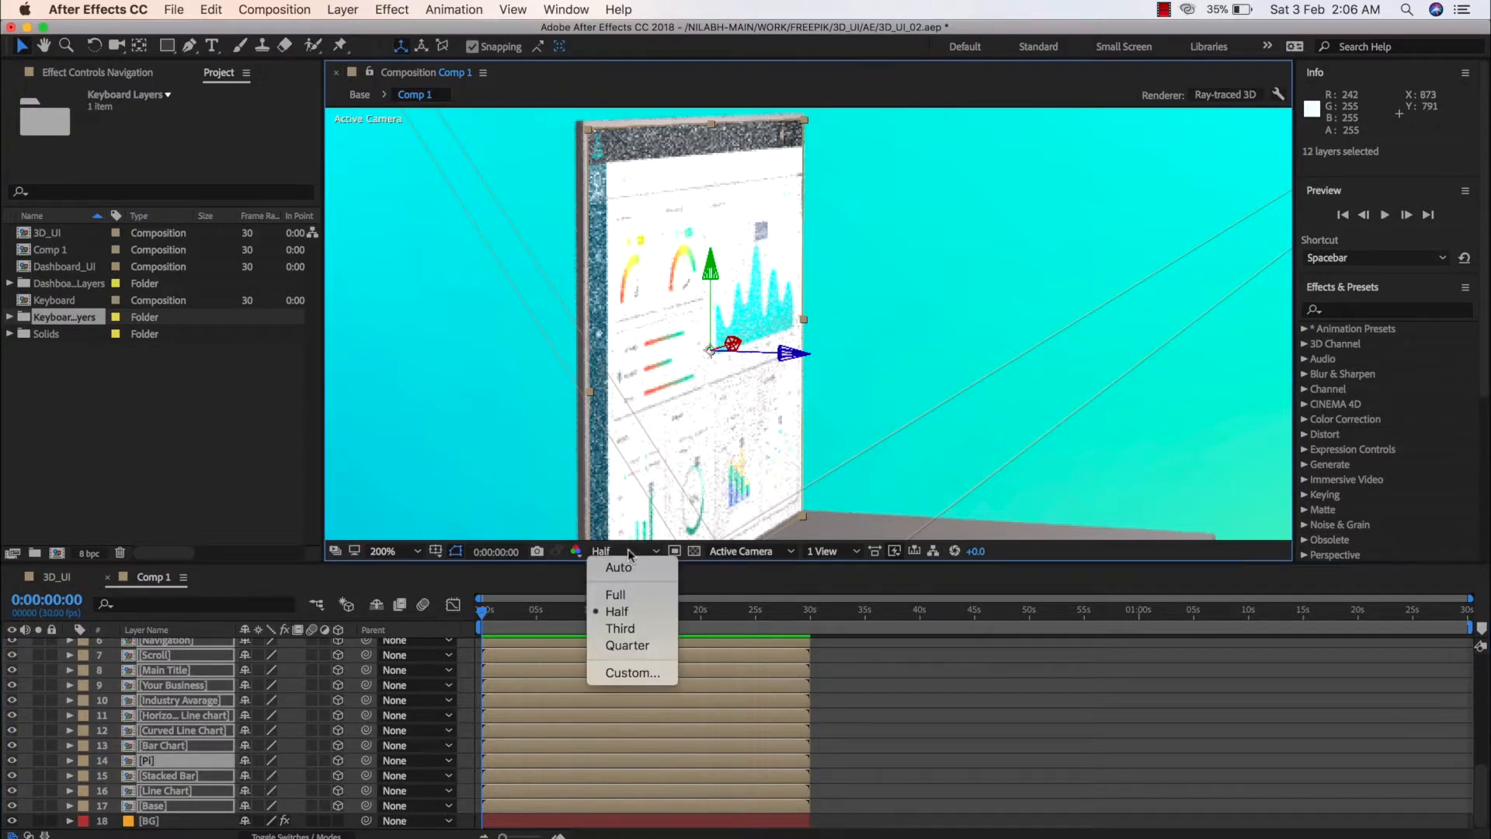
{"action": "left_click", "coordinate": [645, 596]}
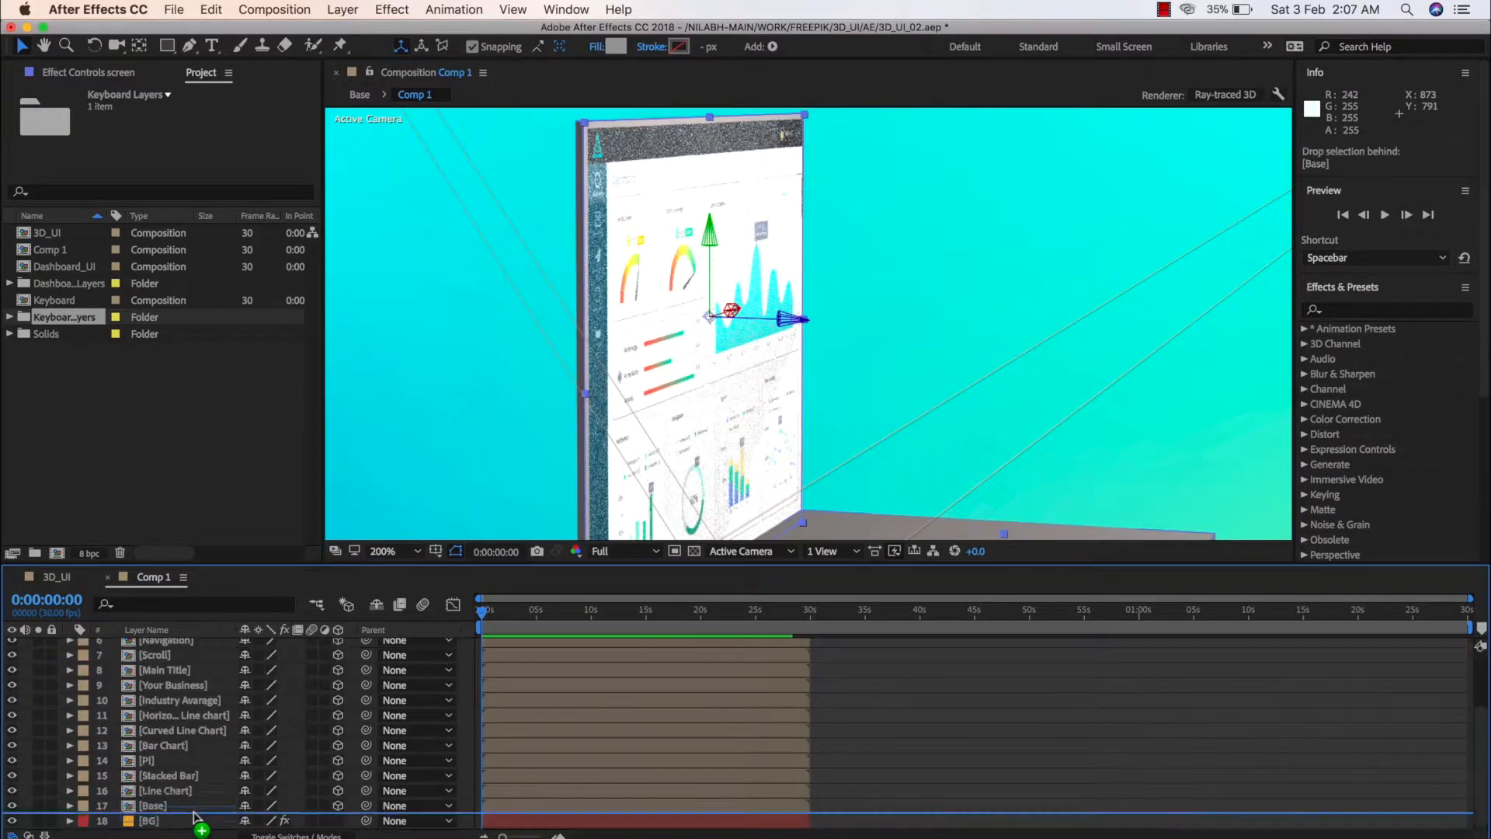
Move the Base 2 and screen layers beneath the dashboard's Base layer, and switch the preview resolution to Half and back to Full
{"action": "left_click", "coordinate": [227, 760]}
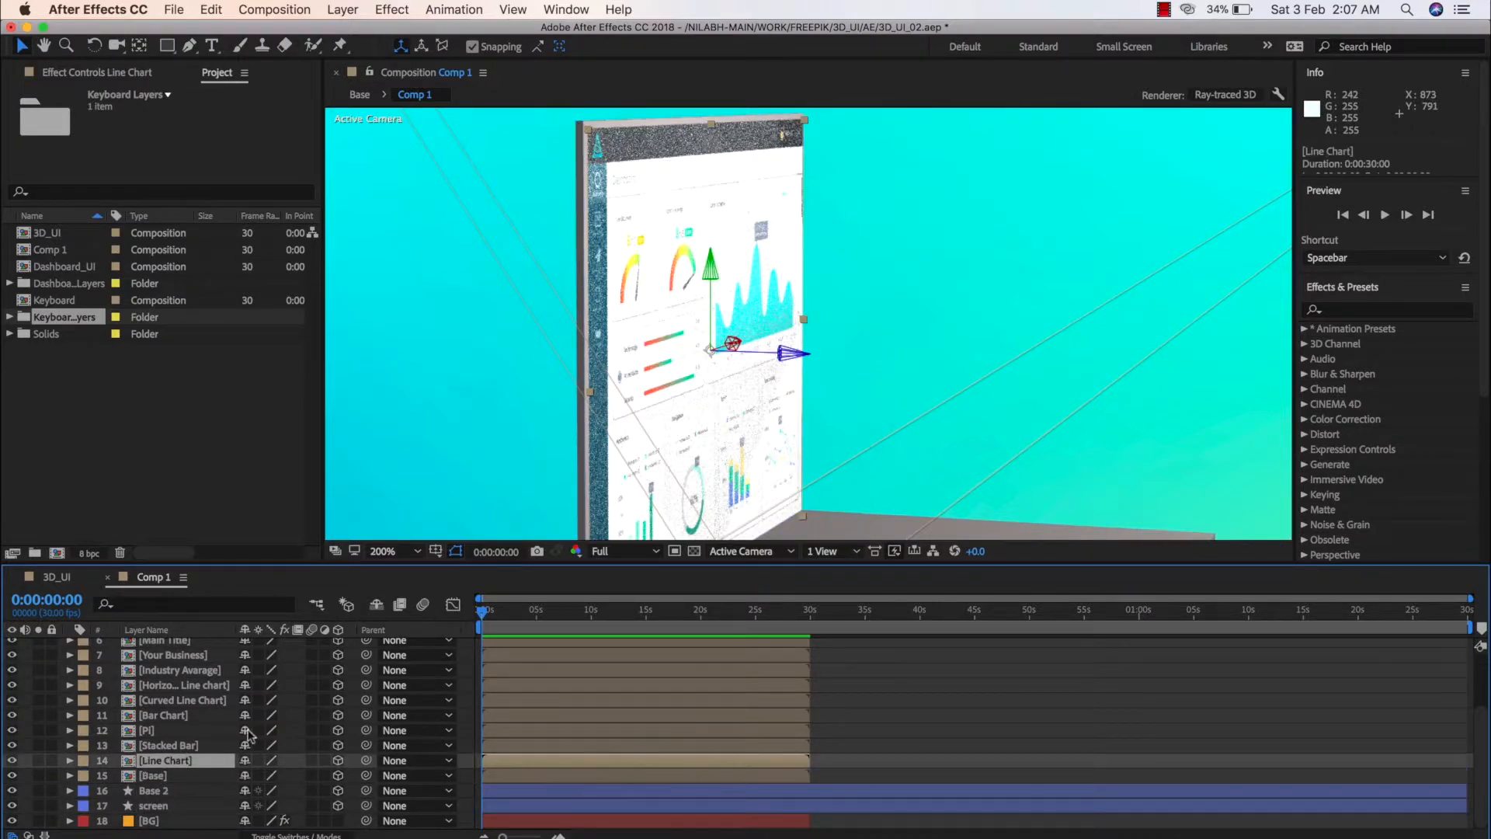
{"action": "left_click", "coordinate": [625, 552]}
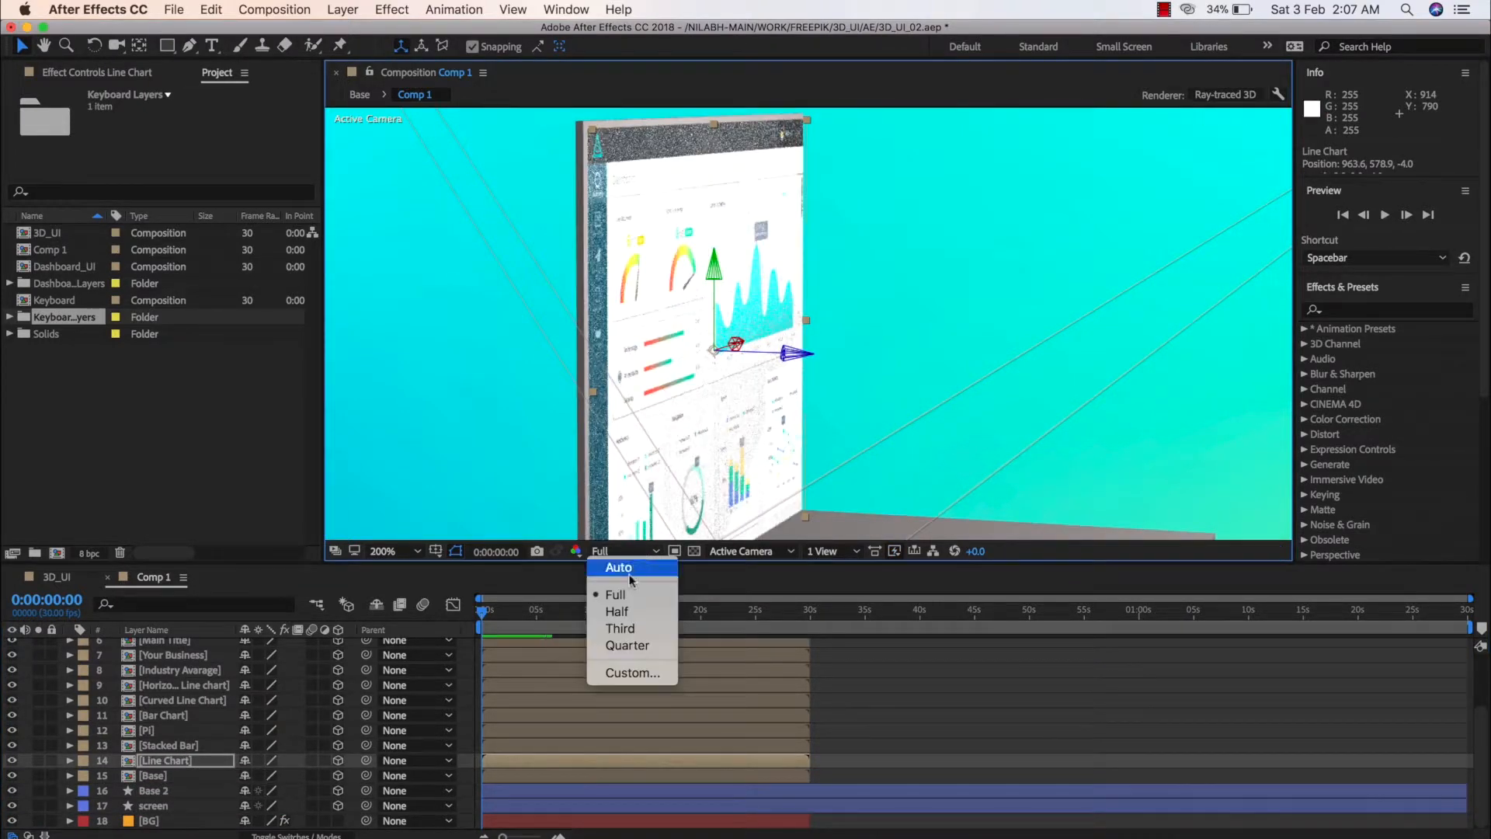
{"action": "left_click", "coordinate": [631, 611]}
{"action": "key", "text": "super+j"}
{"action": "key", "text": "c"}
{"action": "left_click", "coordinate": [259, 761]}
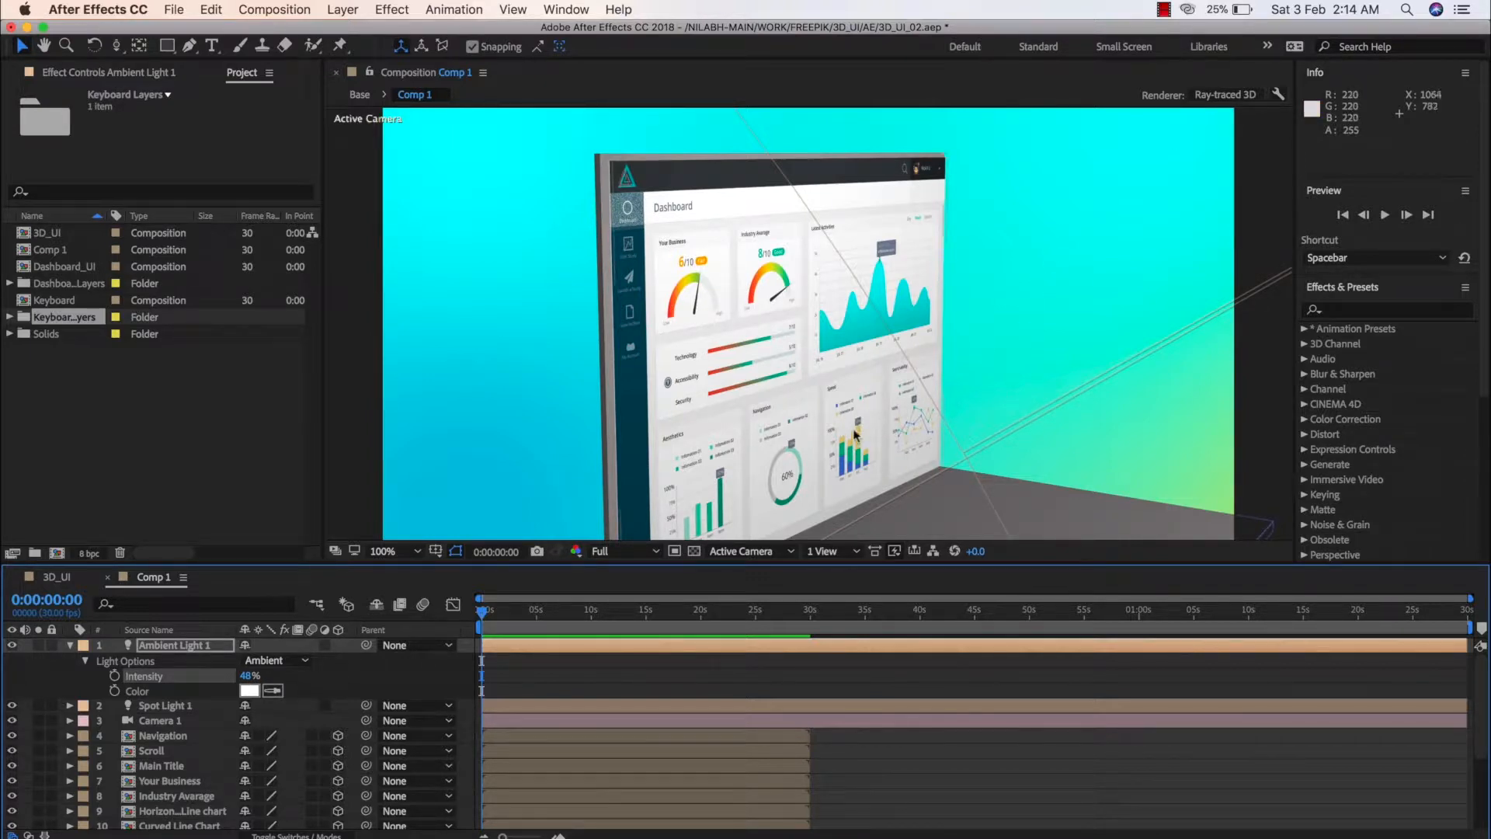
Collapse the Ambient Light 1 layer and examine the contents and transform properties of the Base 2 layer
{"action": "left_click", "coordinate": [70, 646]}
{"action": "scroll", "coordinate": [128, 708], "scroll_direction": "down", "scroll_amount": 5}
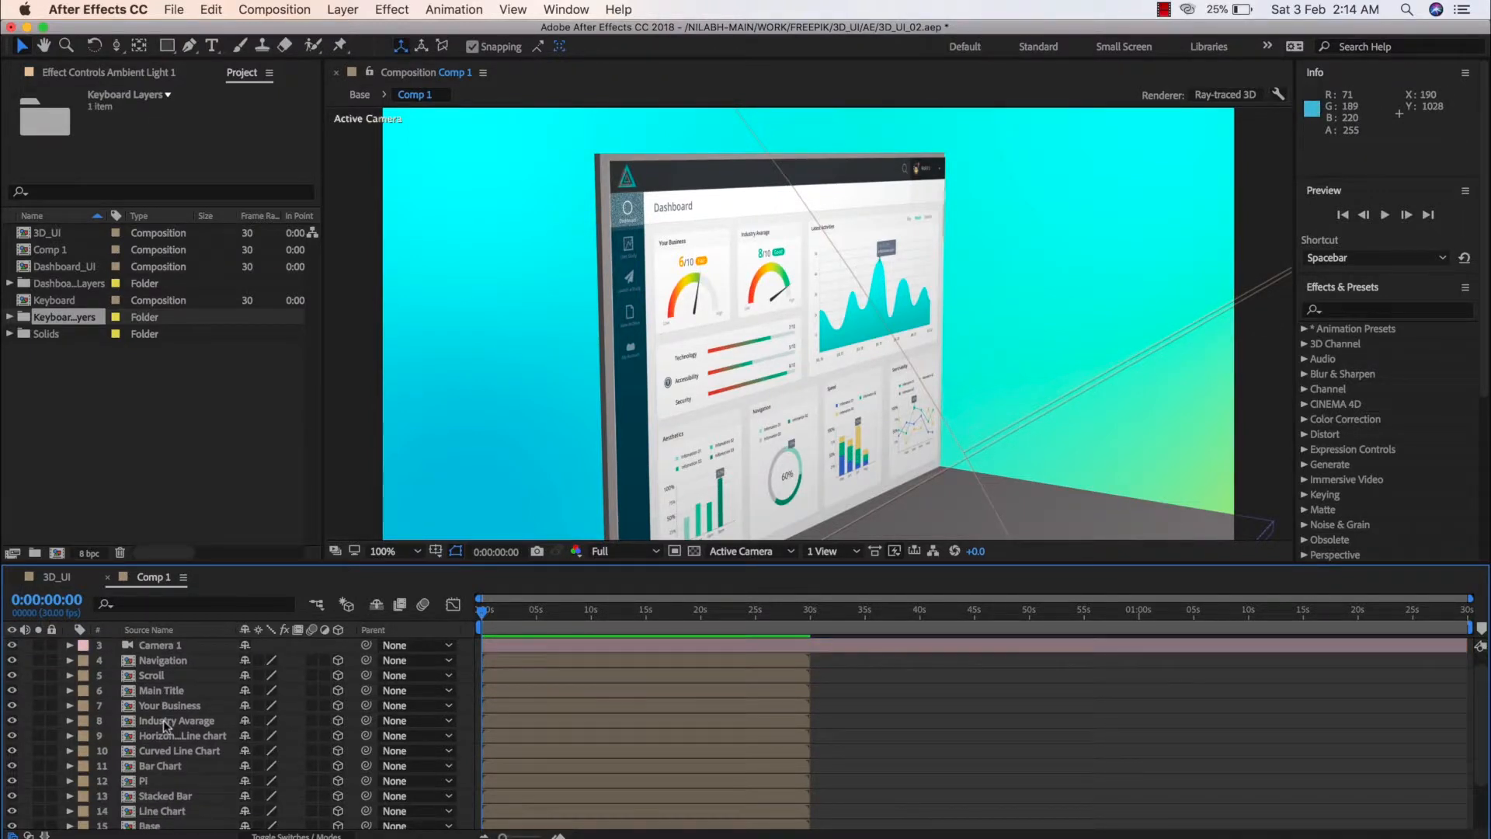
{"action": "left_click", "coordinate": [153, 791]}
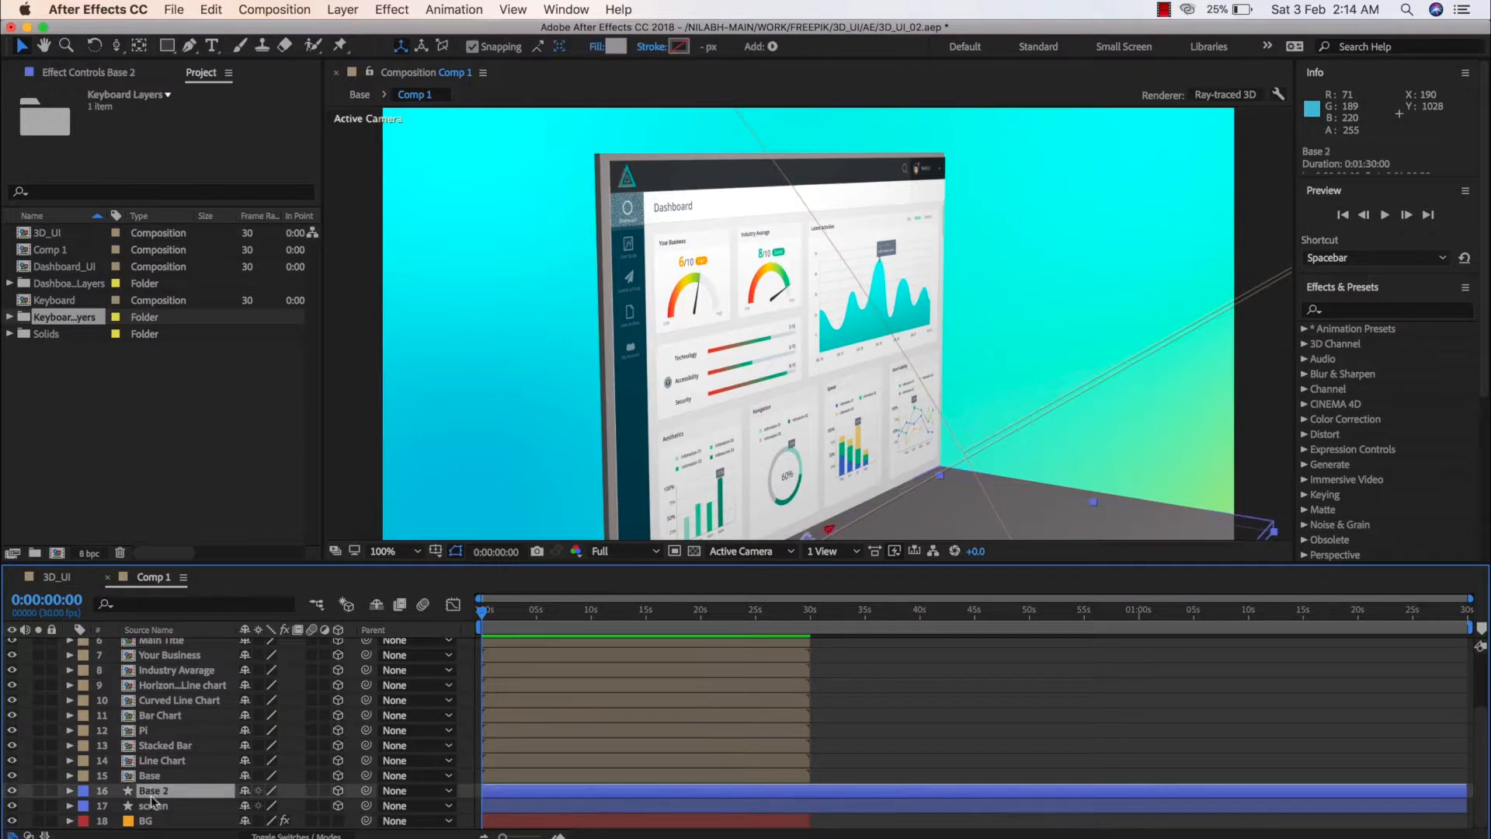
{"action": "left_click", "coordinate": [70, 790]}
{"action": "scroll", "coordinate": [112, 791], "scroll_direction": "down", "scroll_amount": 2}
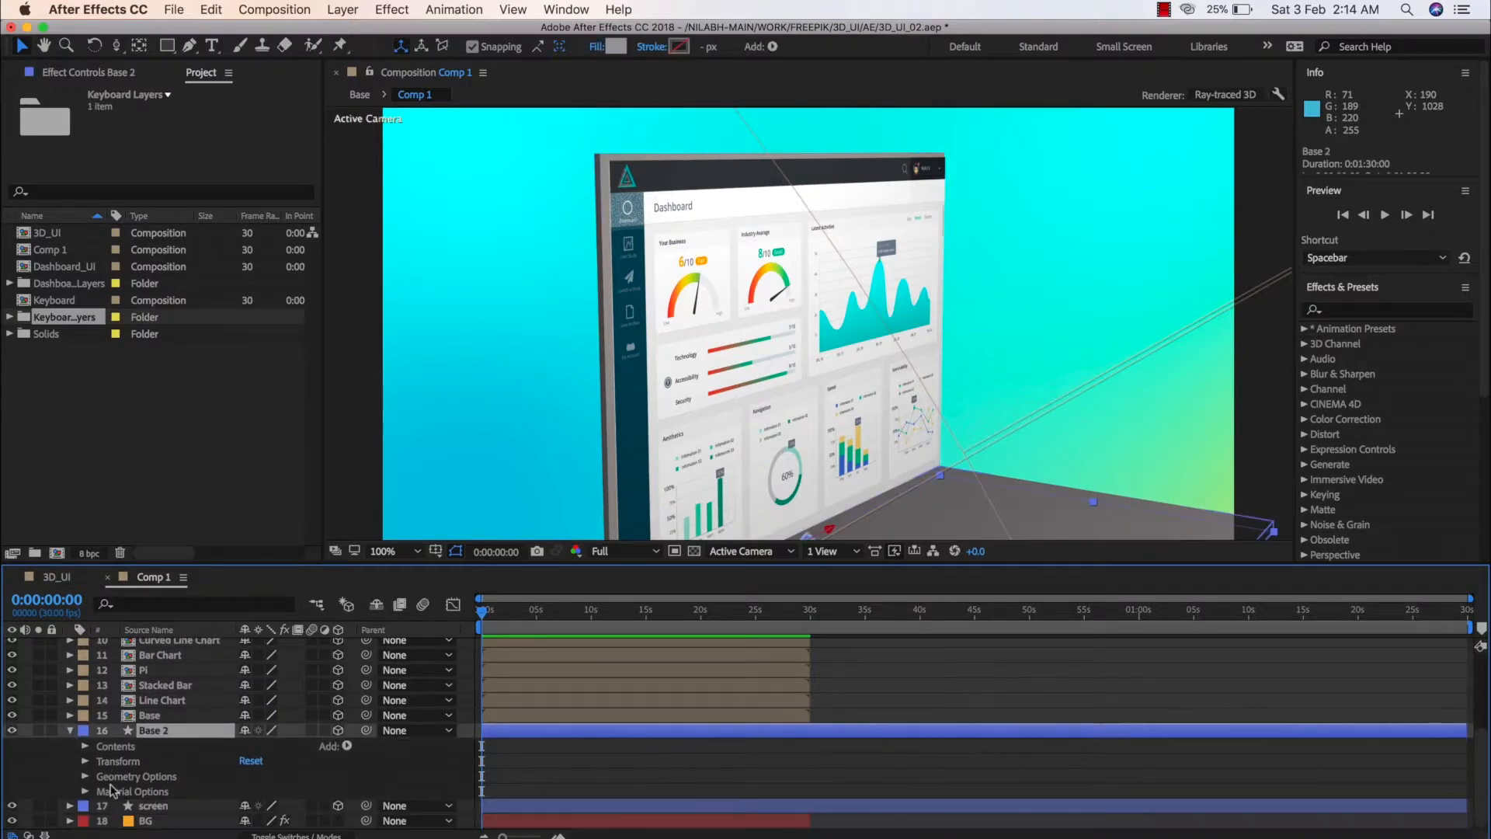
{"action": "left_click", "coordinate": [85, 746]}
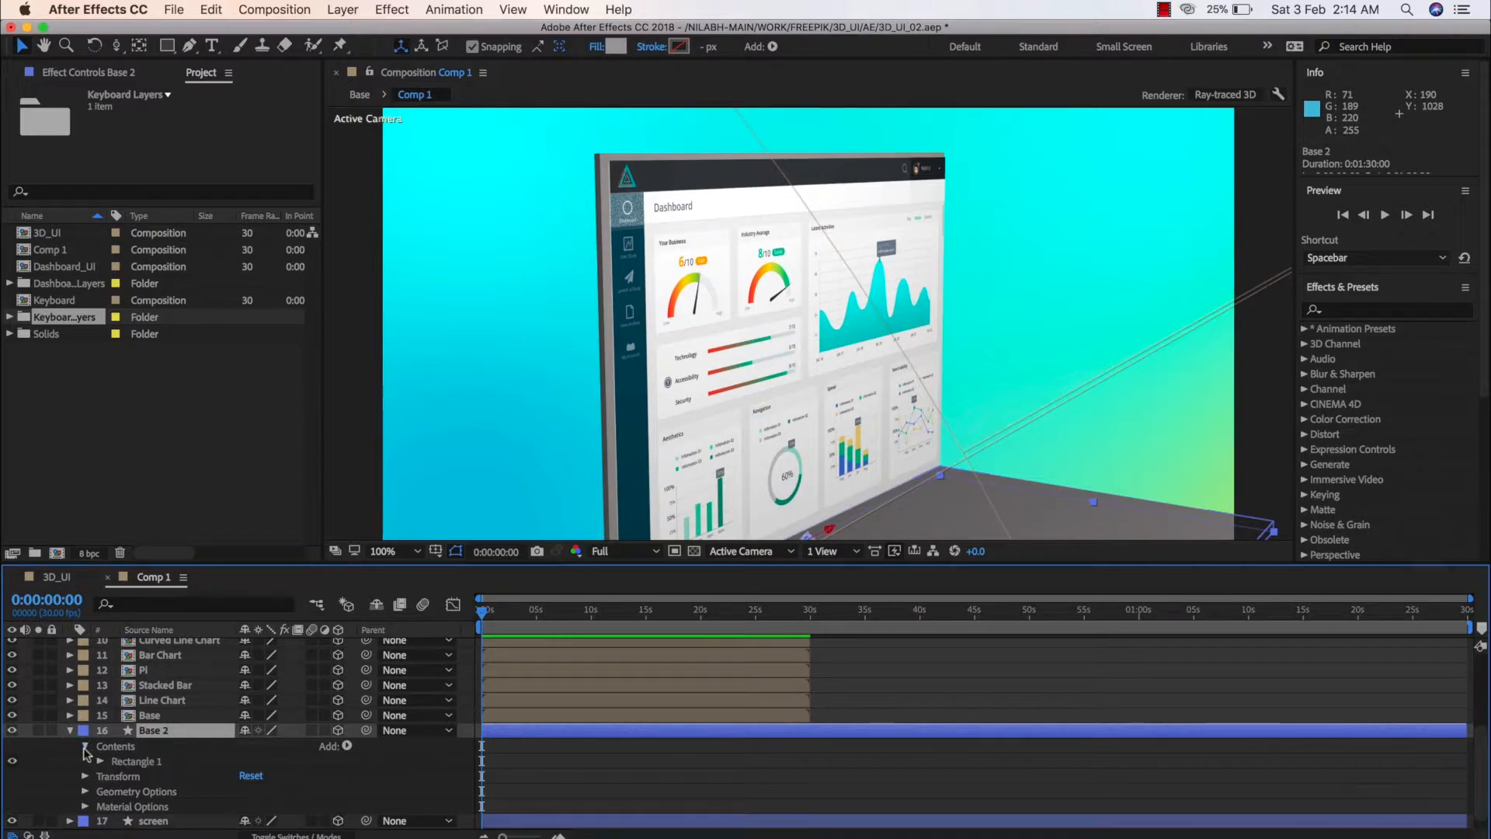
{"action": "left_click", "coordinate": [86, 747]}
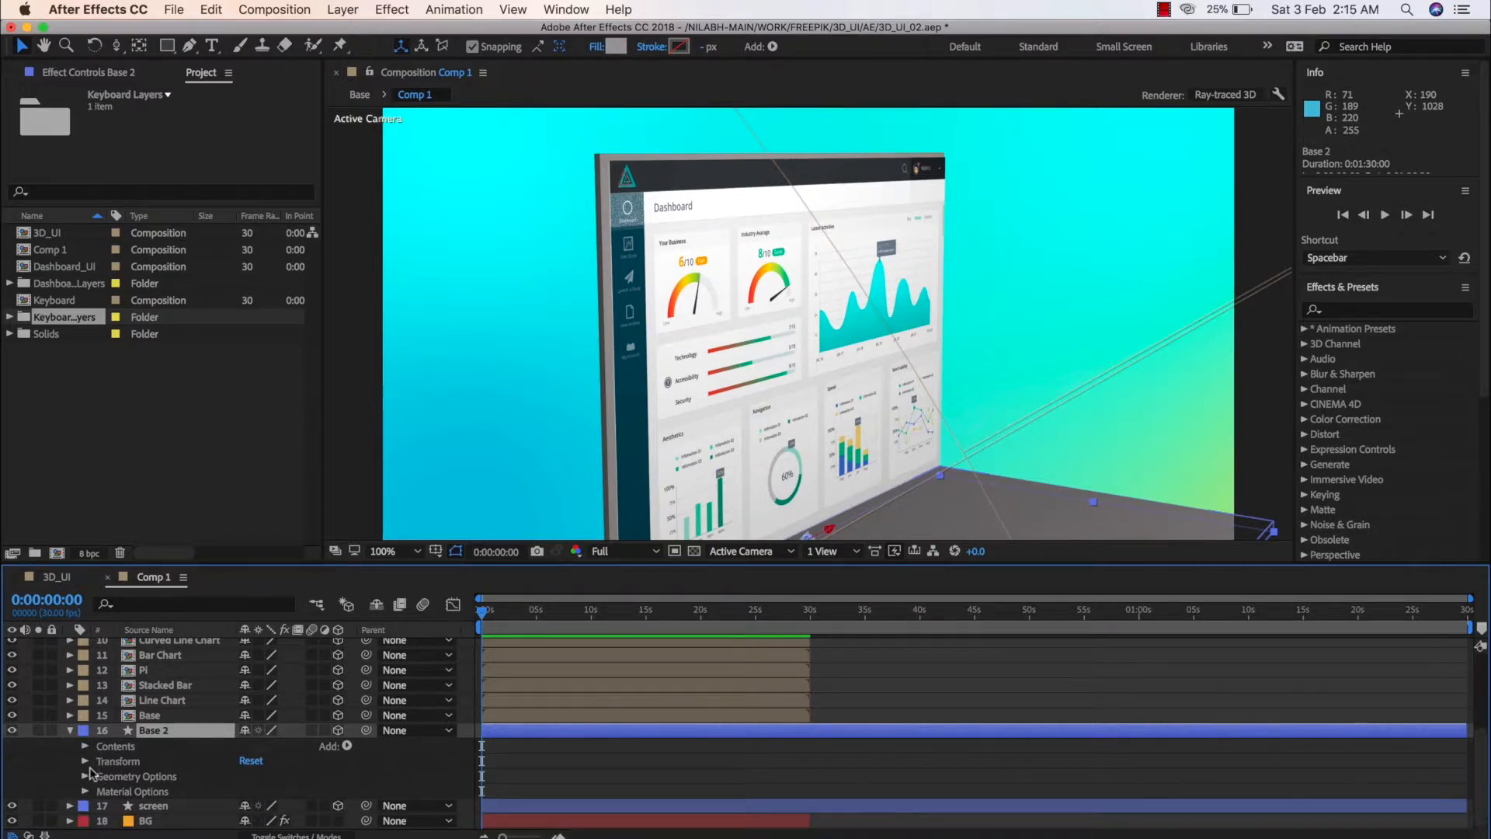
{"action": "left_click", "coordinate": [84, 762]}
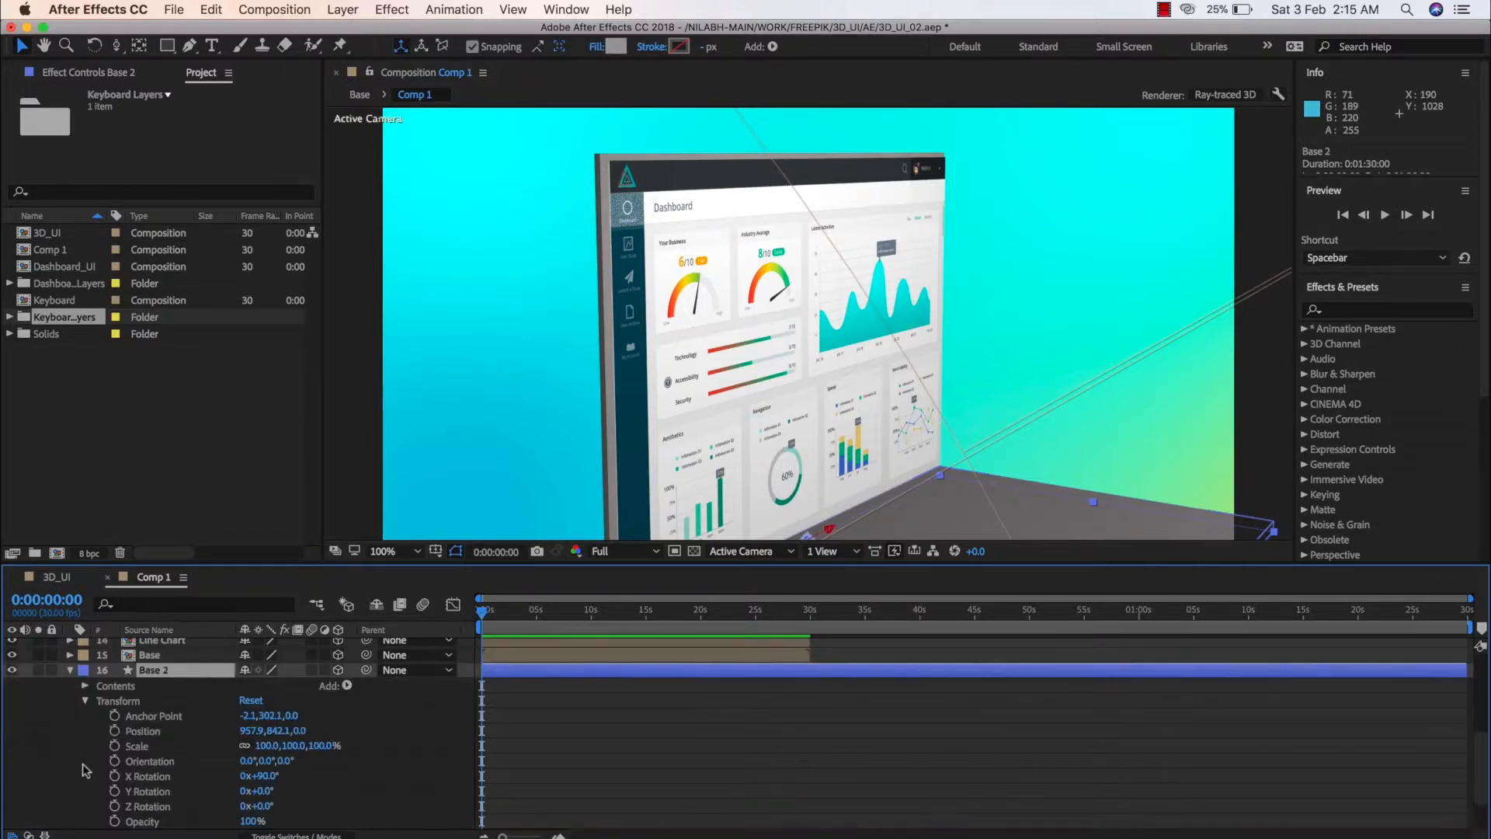
{"action": "left_click", "coordinate": [86, 701]}
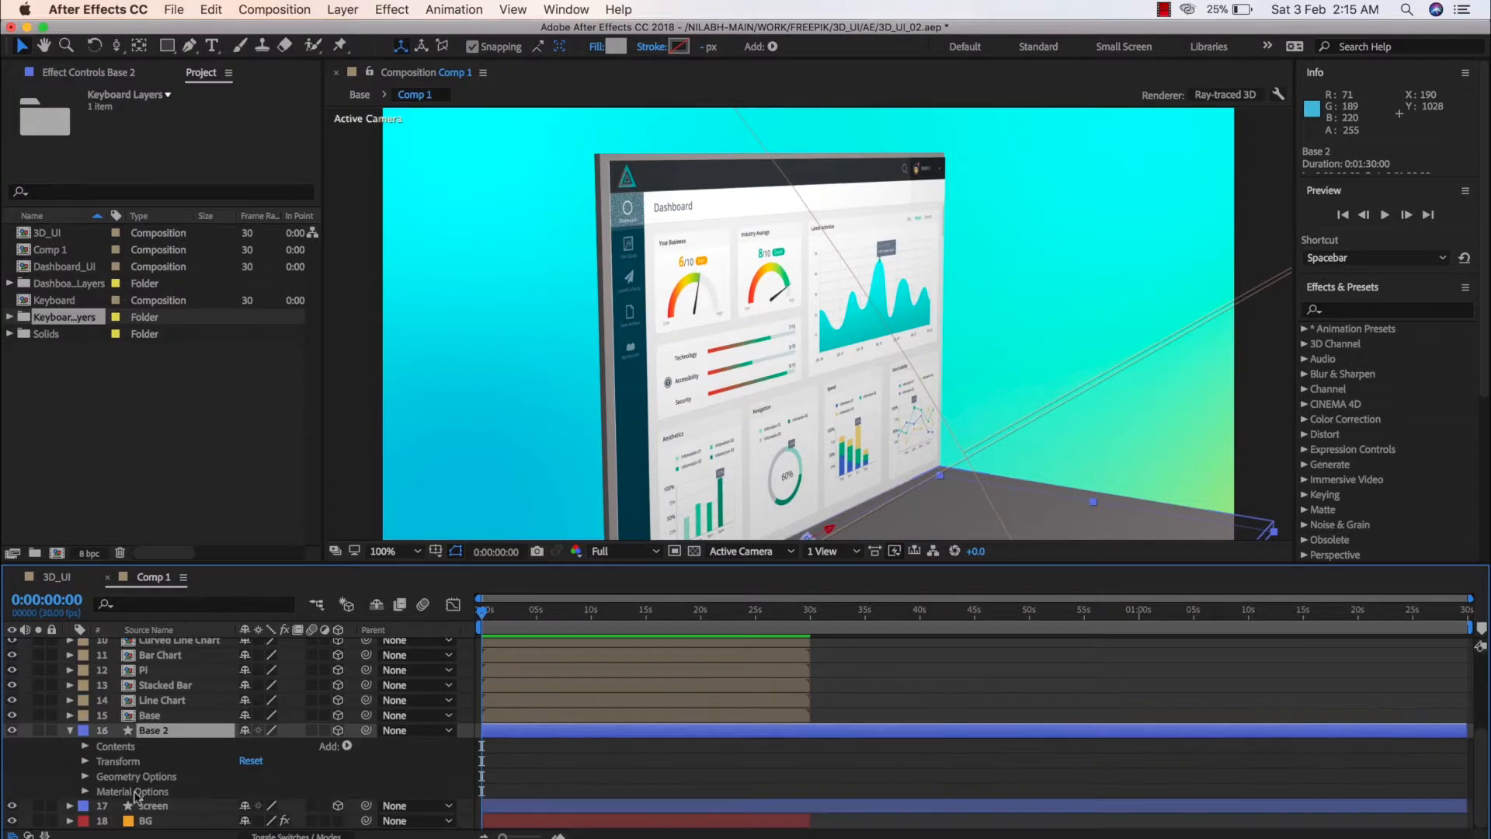
Turn on Casts Shadows in the Base 2 layer's Material Options and collapse the layer's properties
{"action": "left_click", "coordinate": [85, 776]}
{"action": "scroll", "coordinate": [199, 785], "scroll_direction": "down", "scroll_amount": 3}
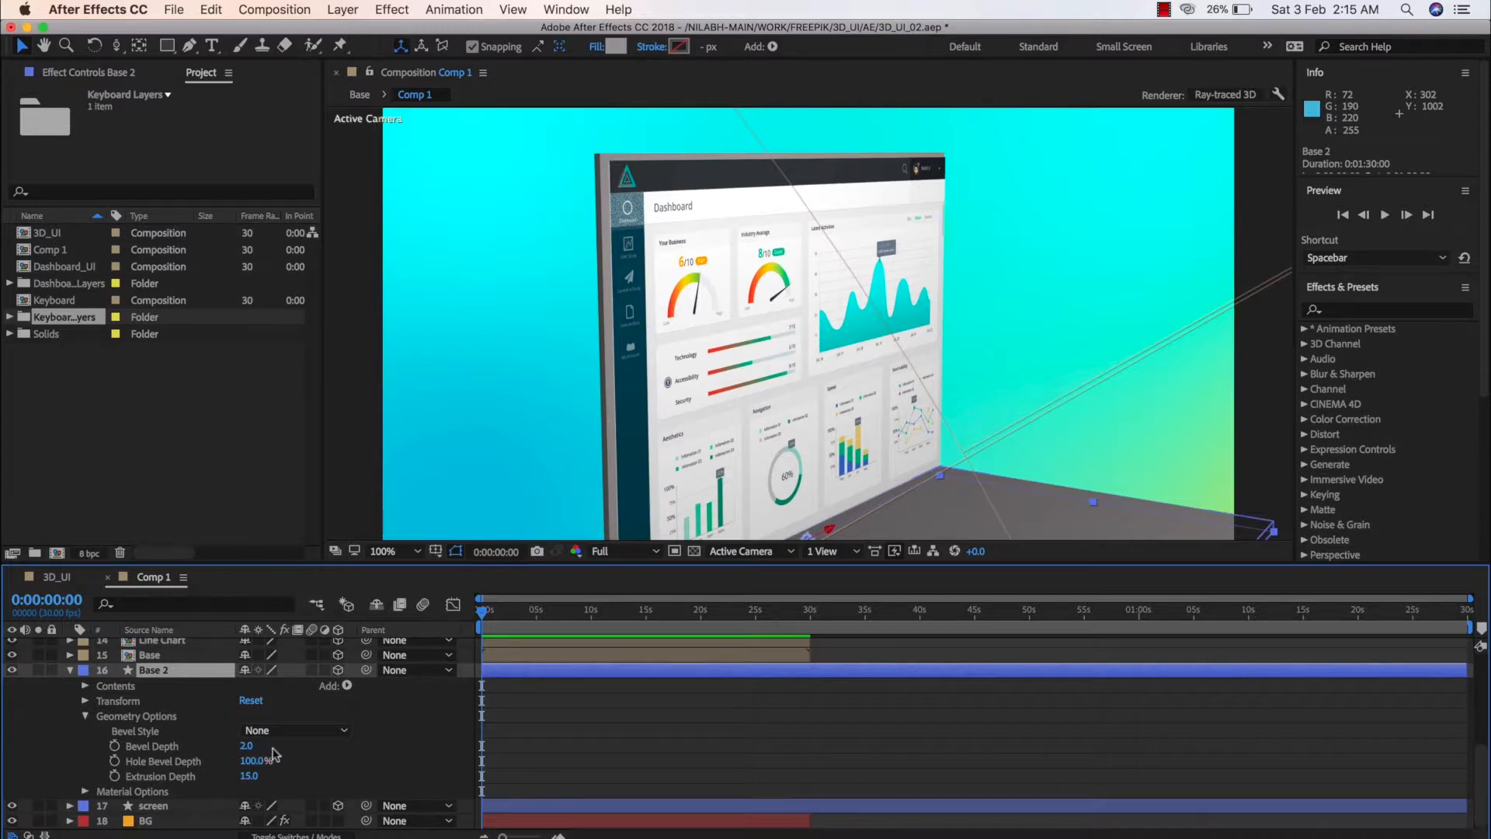
{"action": "left_click", "coordinate": [86, 791]}
{"action": "scroll", "coordinate": [181, 793], "scroll_direction": "down", "scroll_amount": 6}
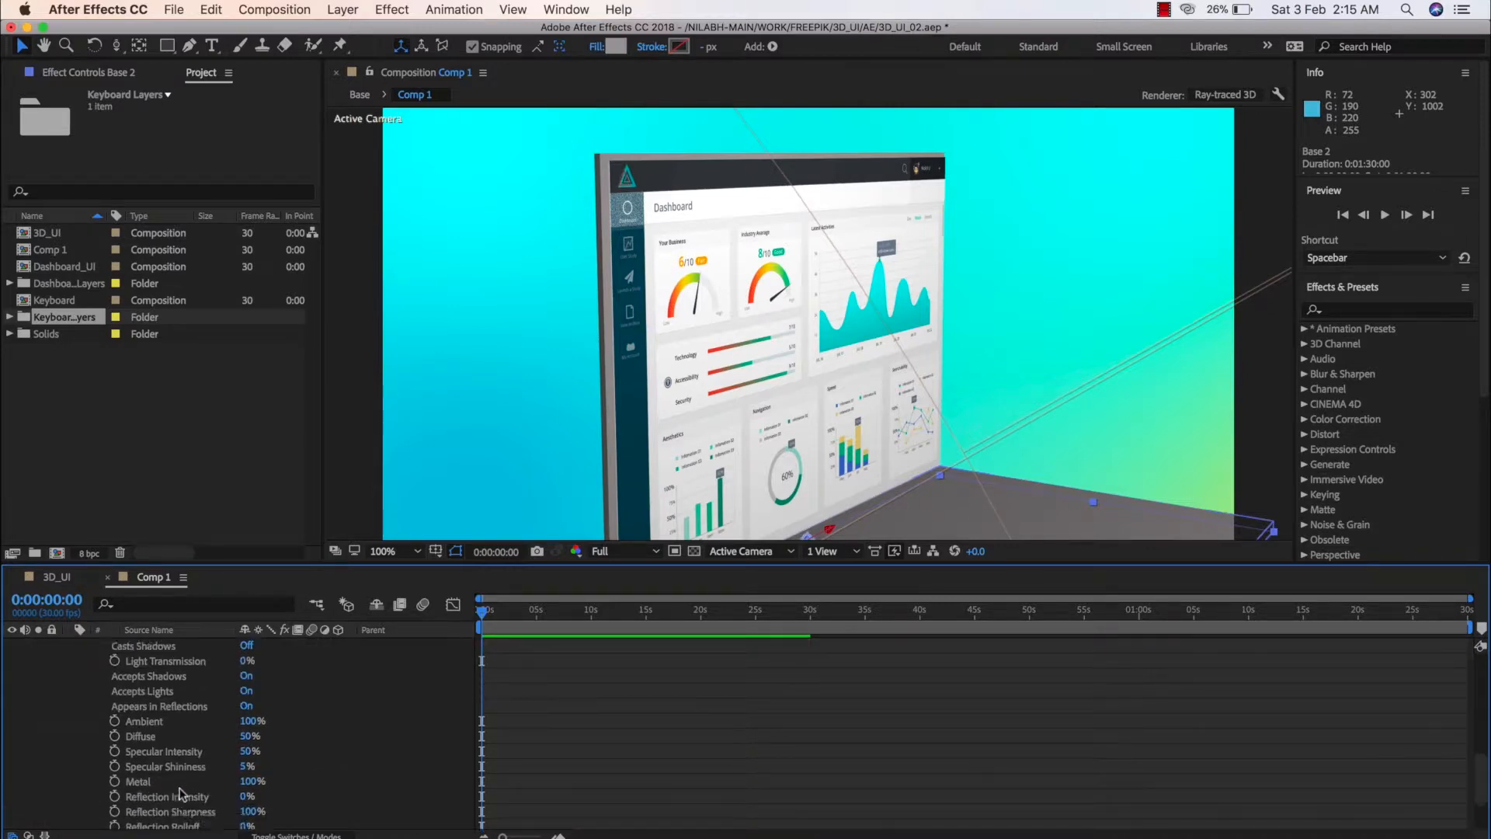
{"action": "scroll", "coordinate": [181, 794], "scroll_direction": "up", "scroll_amount": 5}
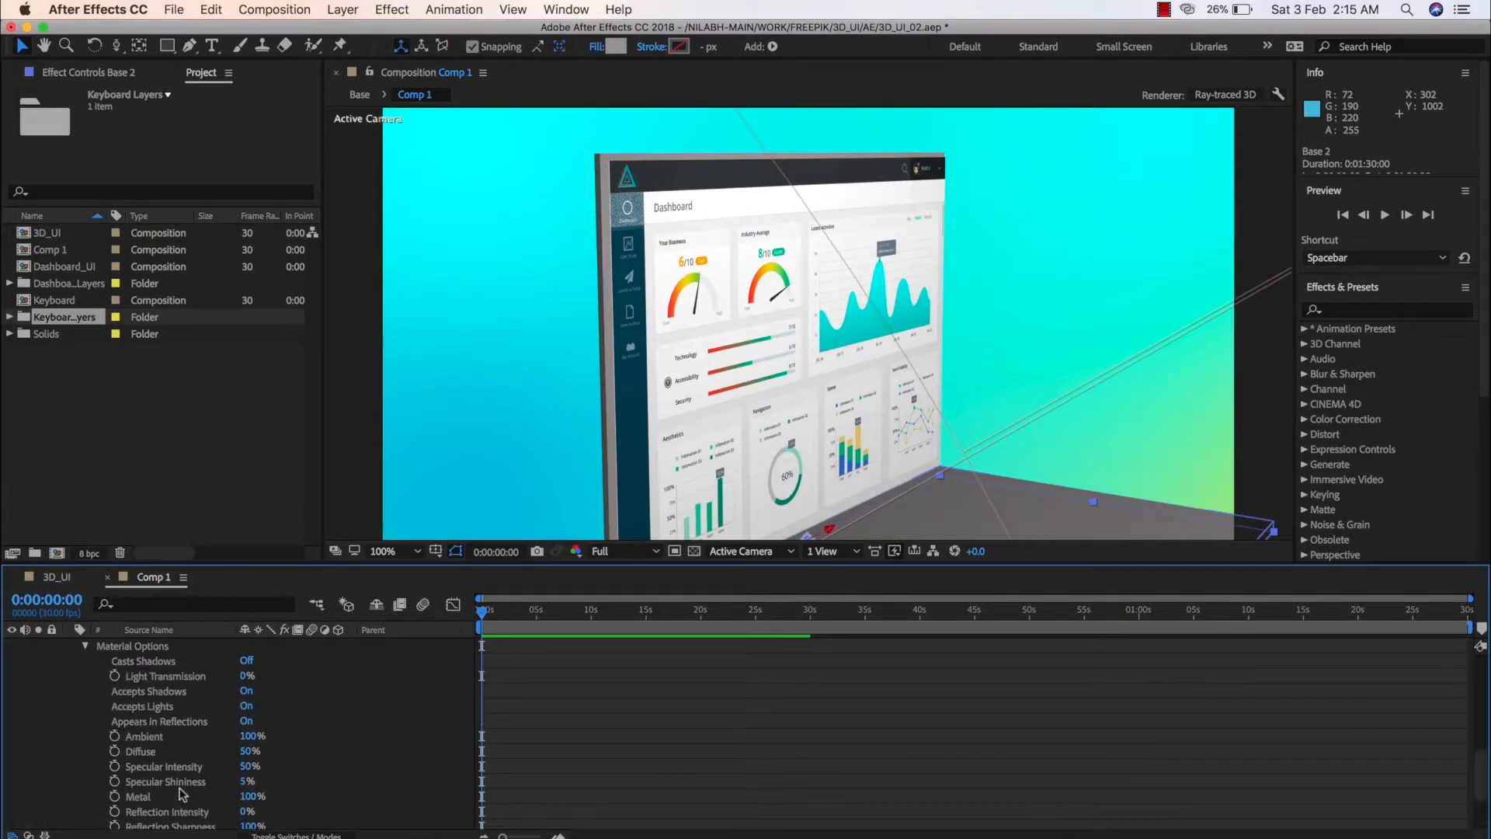
{"action": "left_click", "coordinate": [246, 690]}
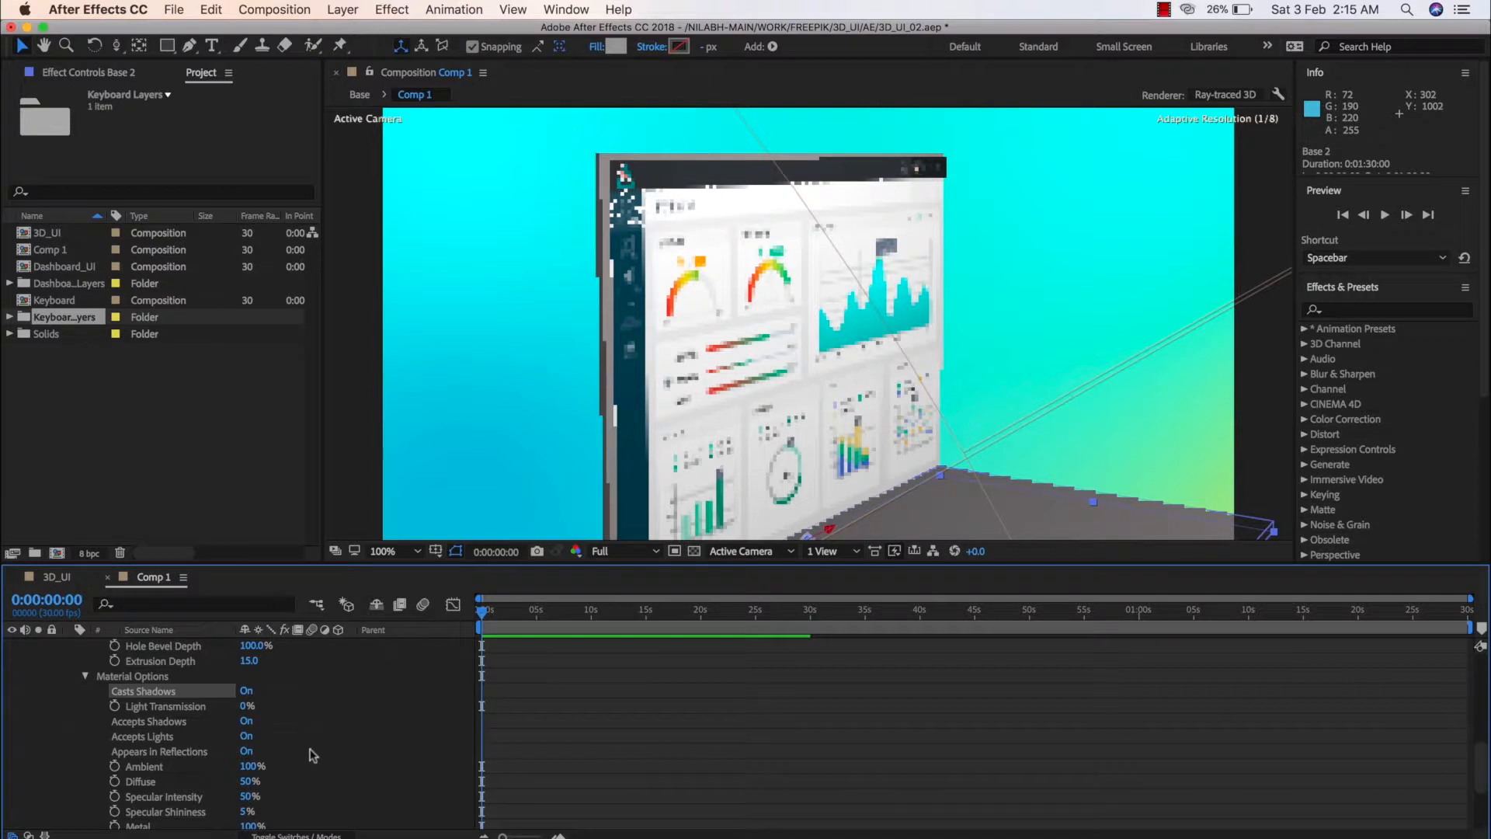
{"action": "scroll", "coordinate": [269, 763], "scroll_direction": "down", "scroll_amount": 1}
{"action": "scroll", "coordinate": [268, 763], "scroll_direction": "down", "scroll_amount": 7}
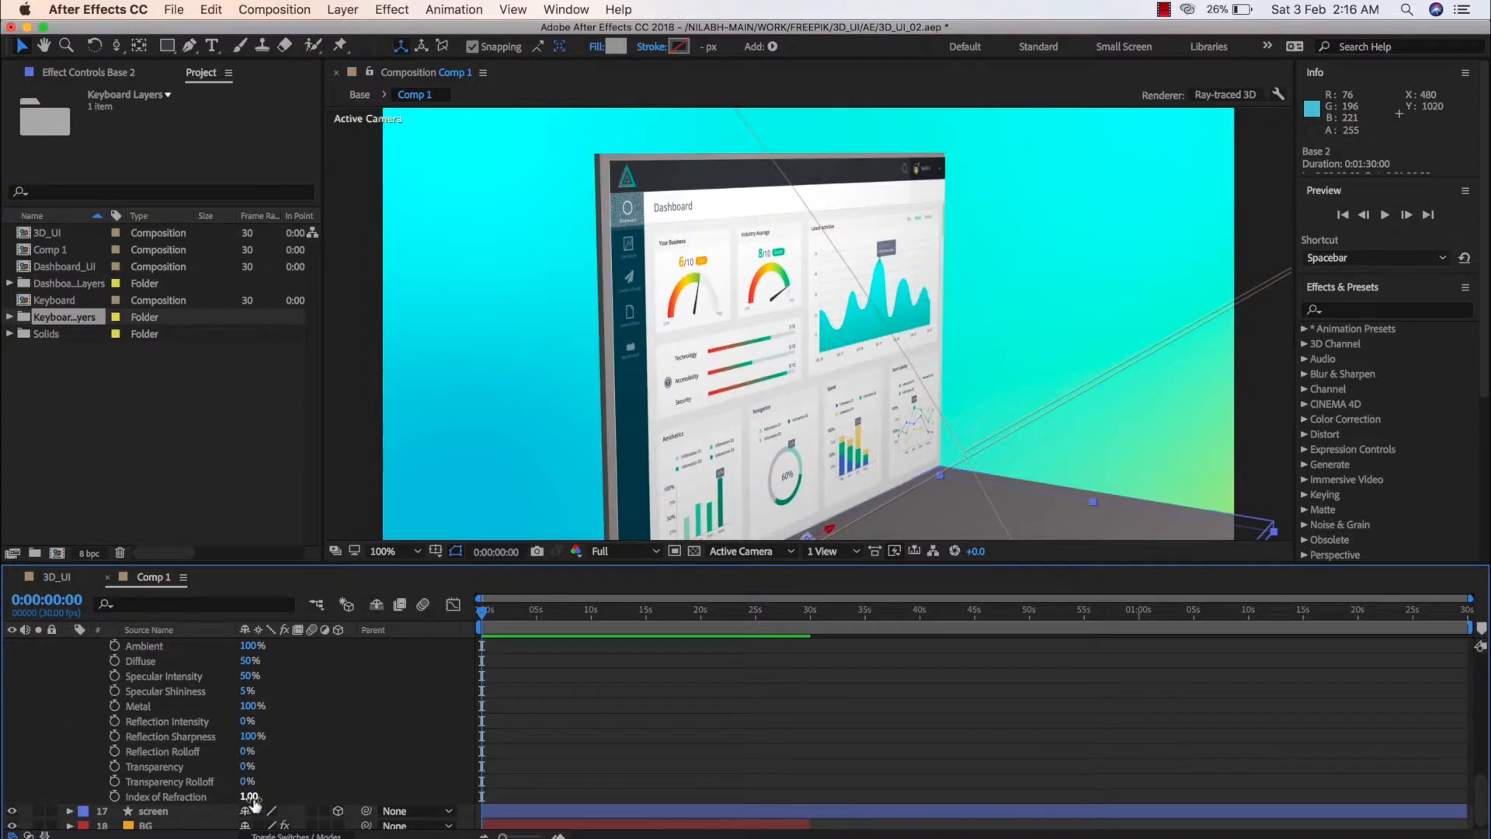
{"action": "left_click", "coordinate": [337, 741]}
{"action": "scroll", "coordinate": [337, 741], "scroll_direction": "down", "scroll_amount": 1}
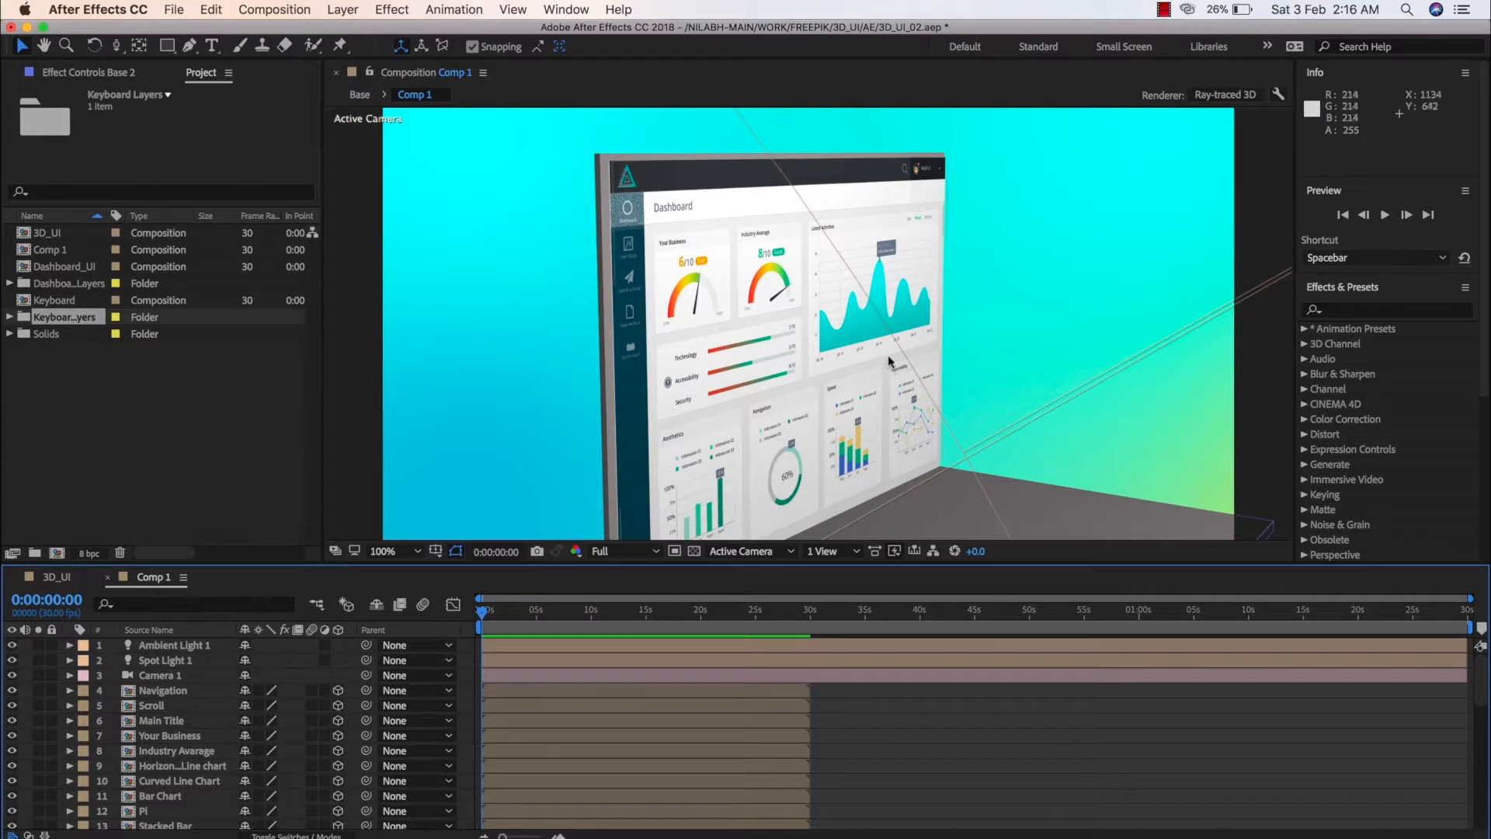
Set the intensity of Spot Light 1 to 65% in its light options
{"action": "left_click", "coordinate": [178, 681]}
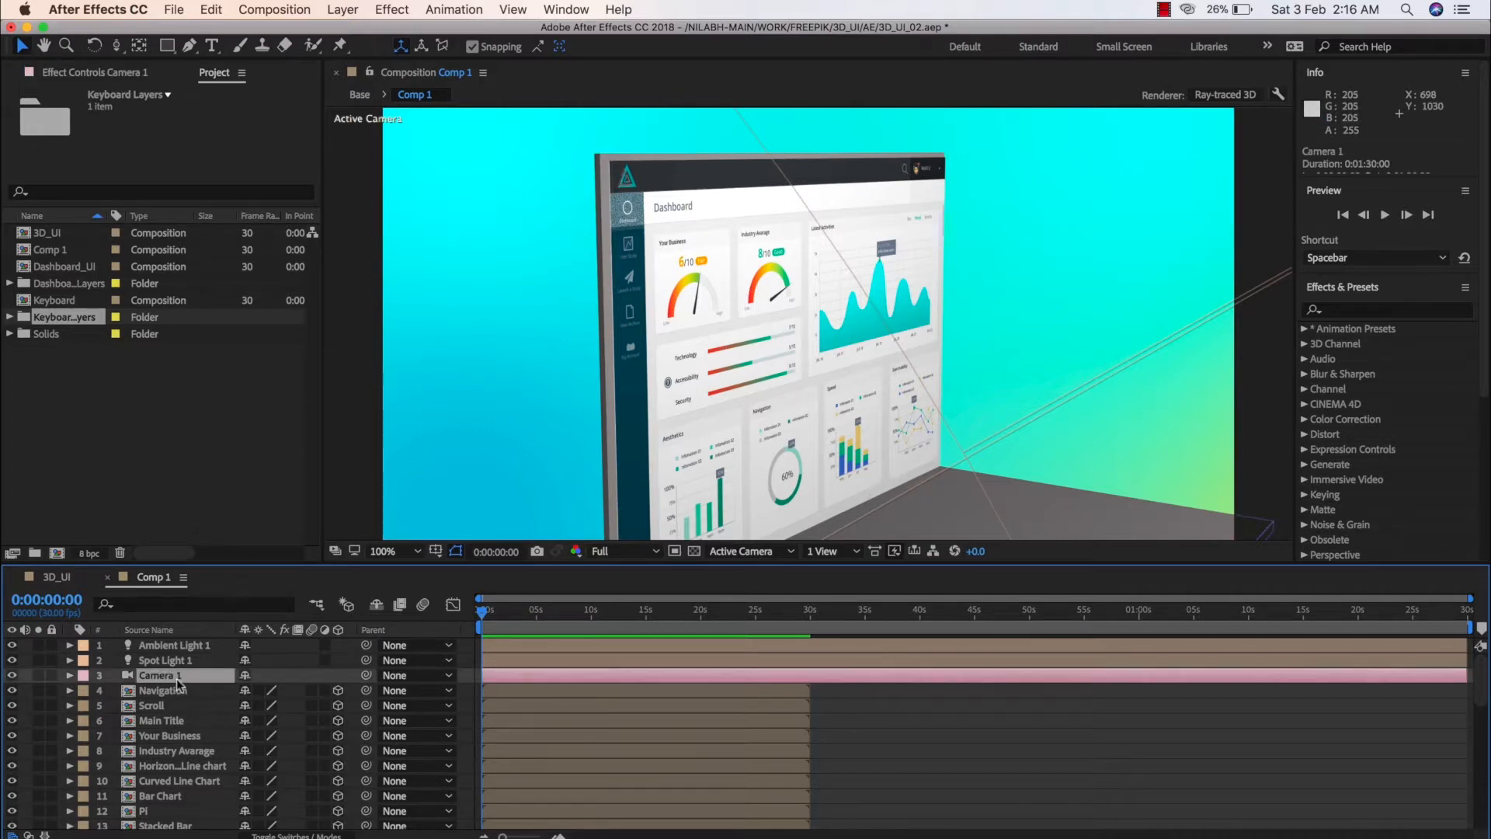
{"action": "left_click", "coordinate": [69, 661]}
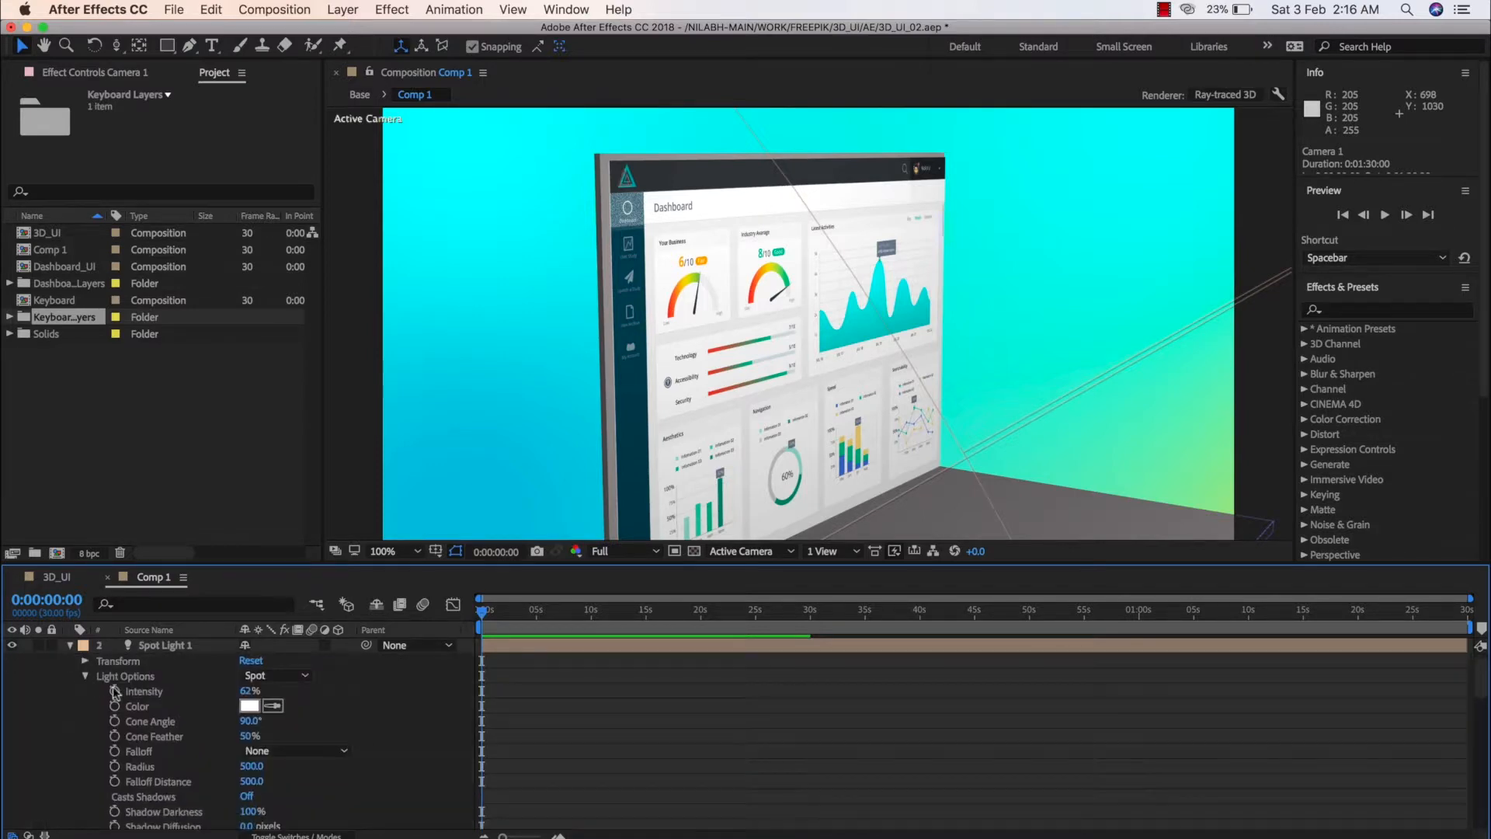
{"action": "left_click", "coordinate": [247, 692]}
{"action": "type", "text": "65"}
{"action": "key", "text": "Return"}
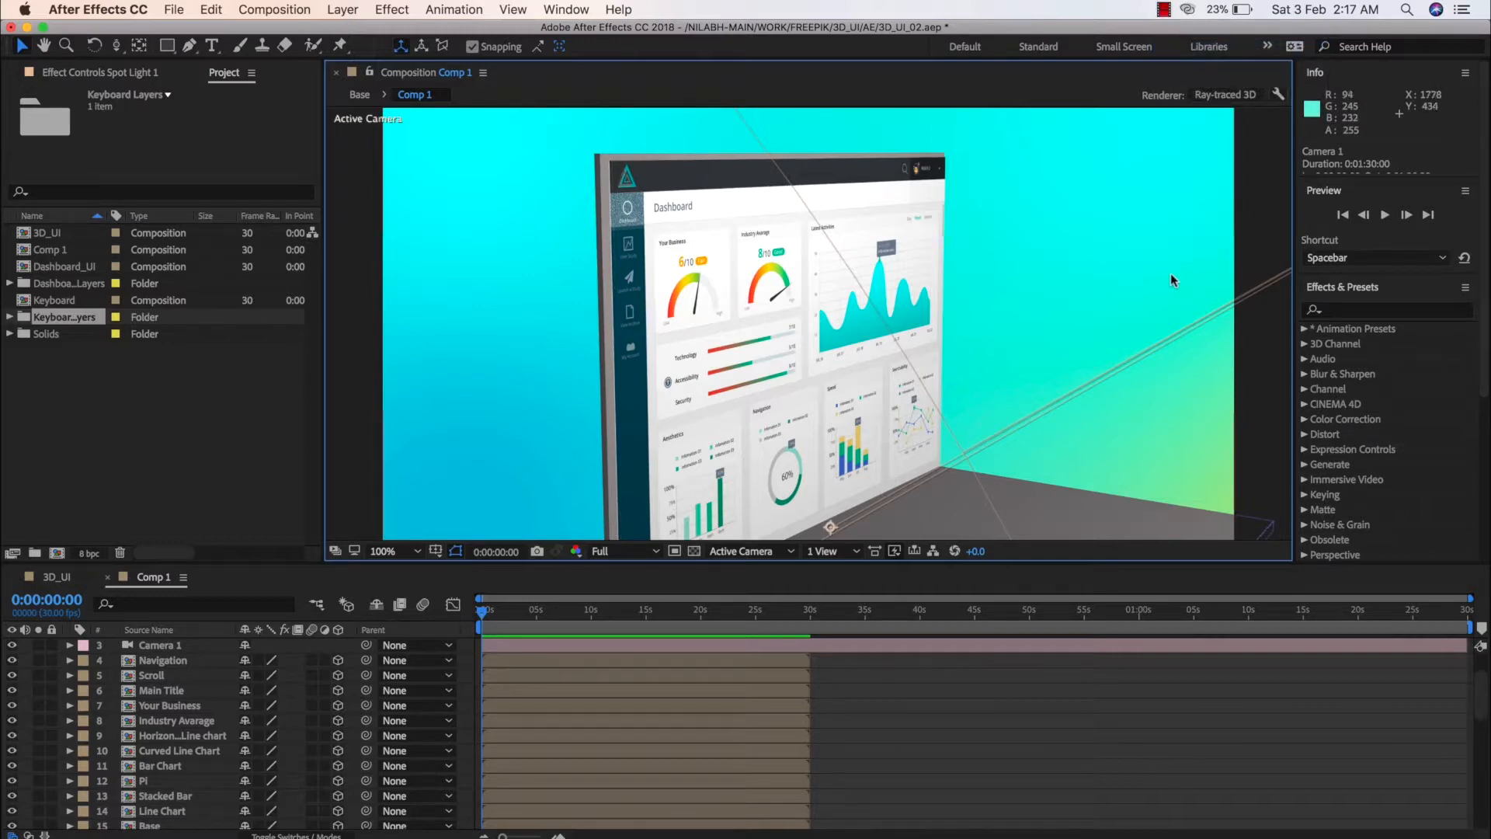
Set the Ray-tracing Quality to 1 in Comp 1's Ray-traced 3D renderer options and apply the composition settings
{"action": "left_click", "coordinate": [1212, 97]}
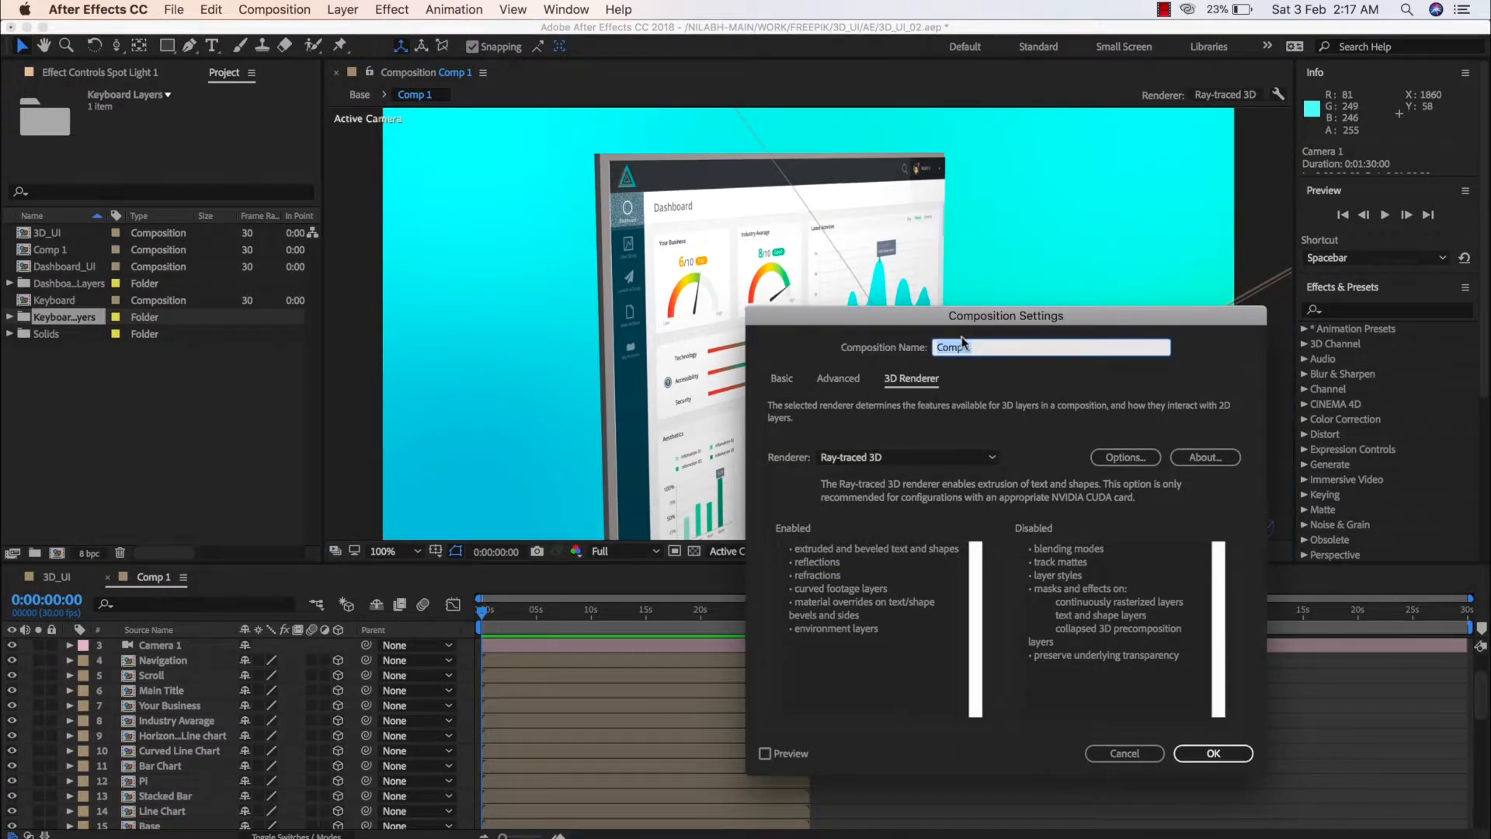
{"action": "left_click", "coordinate": [1124, 456]}
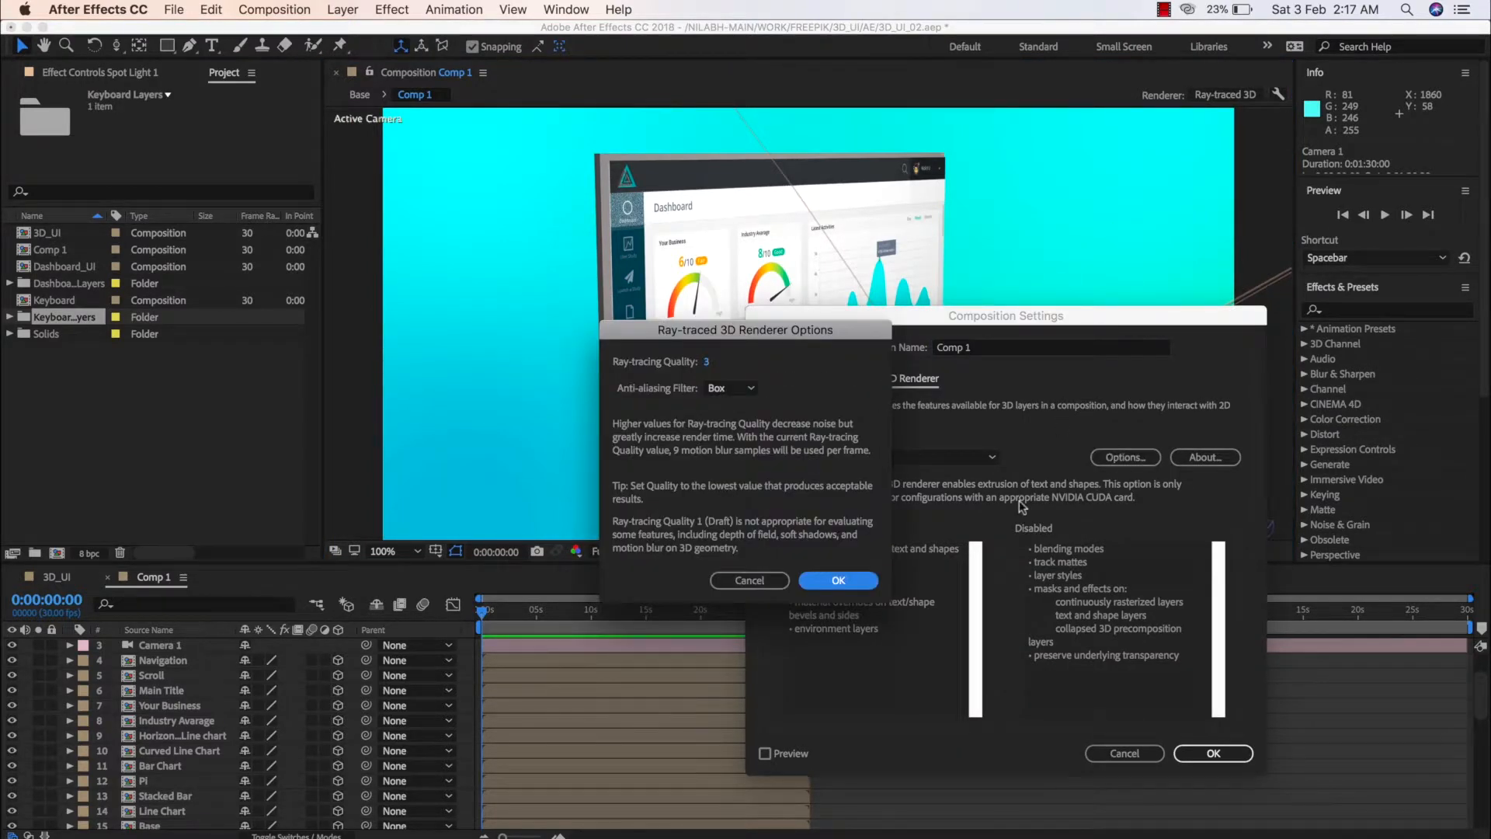
{"action": "left_click_drag", "start_coordinate": [775, 339], "coordinate": [1000, 283]}
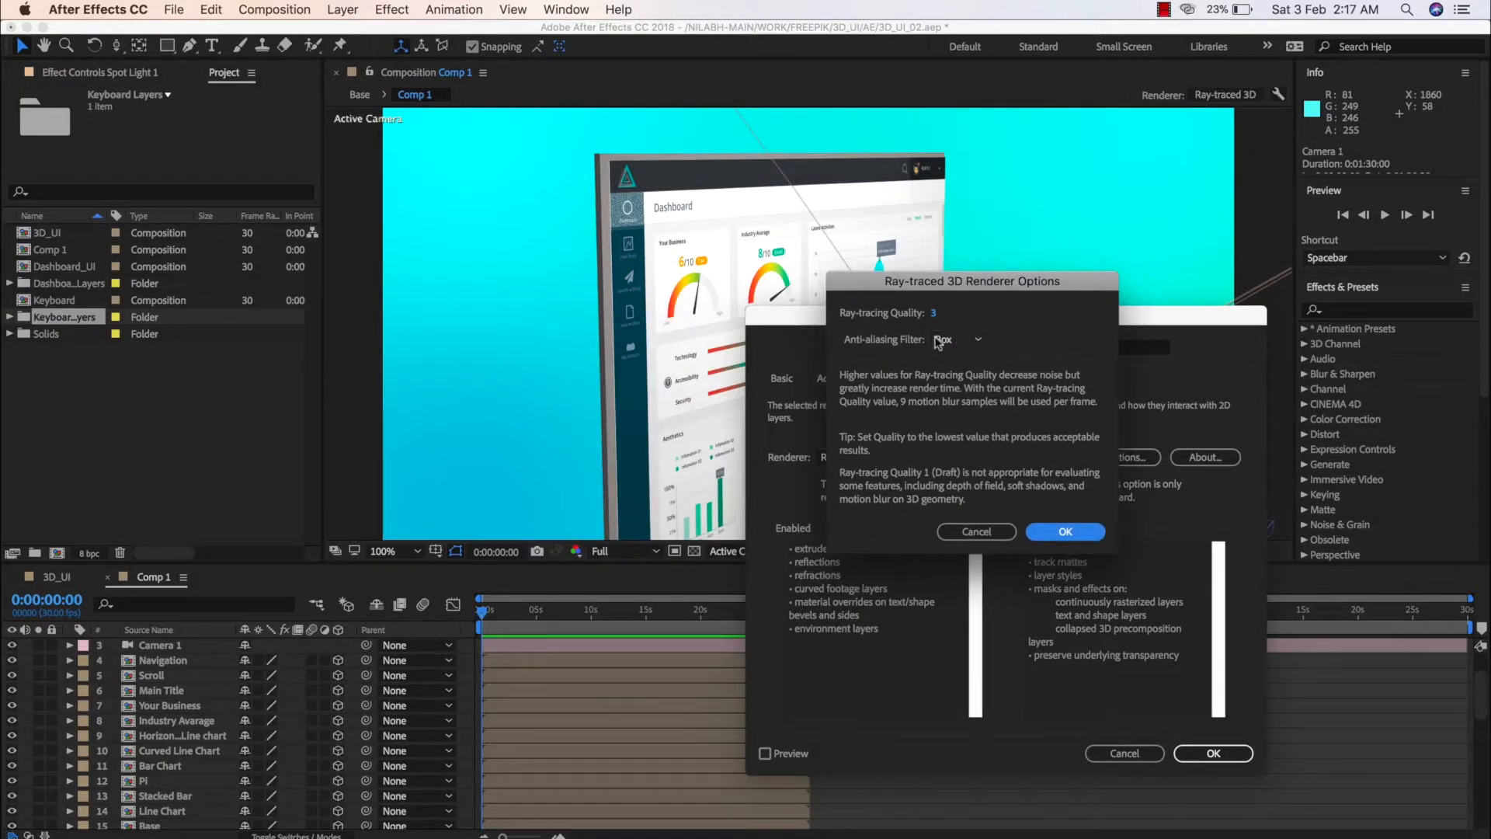
{"action": "left_click", "coordinate": [933, 314]}
{"action": "type", "text": "1"}
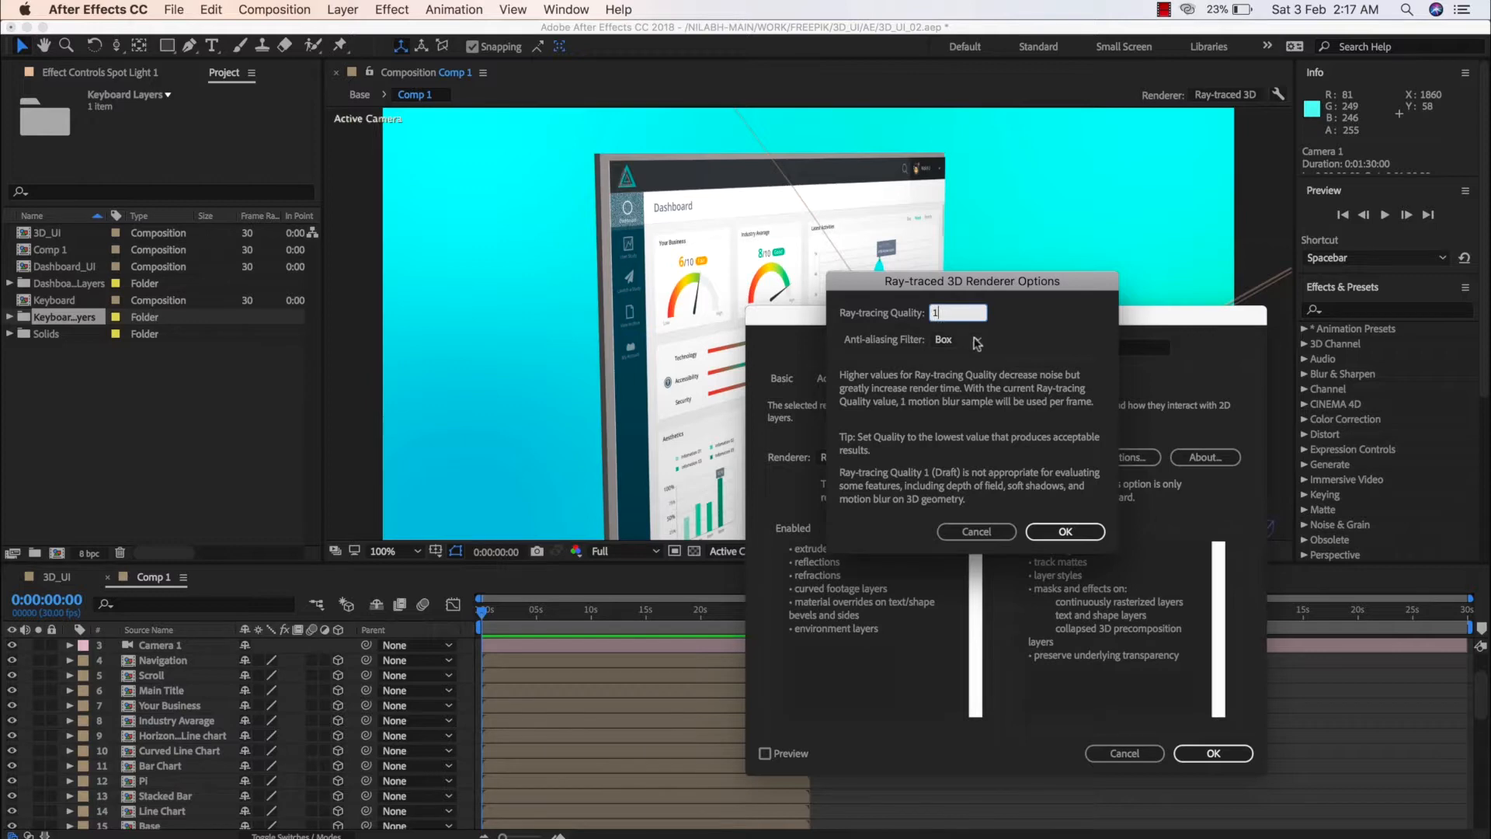
{"action": "left_click", "coordinate": [1059, 532]}
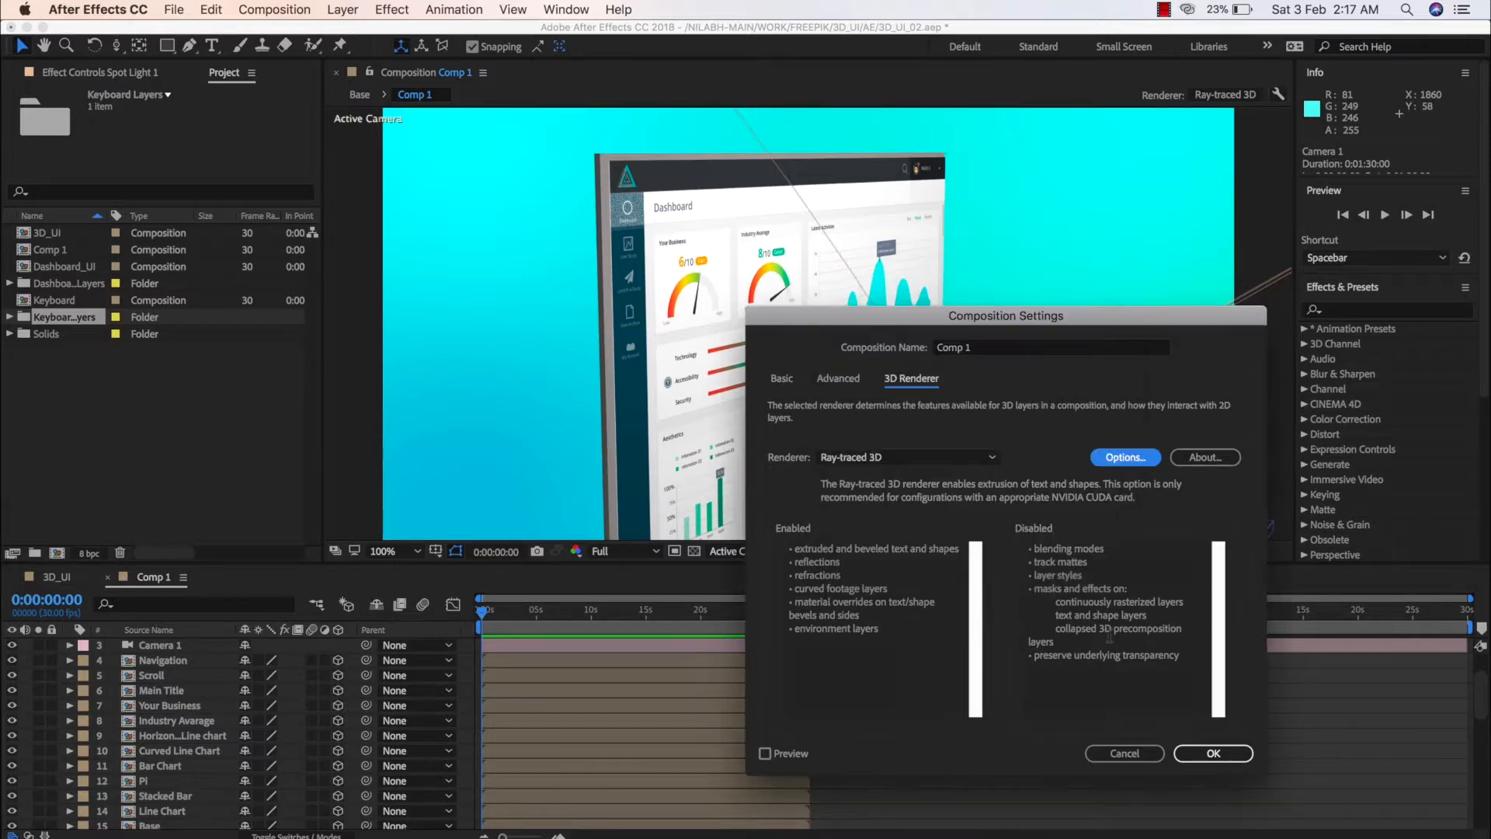
{"action": "left_click", "coordinate": [1213, 753]}
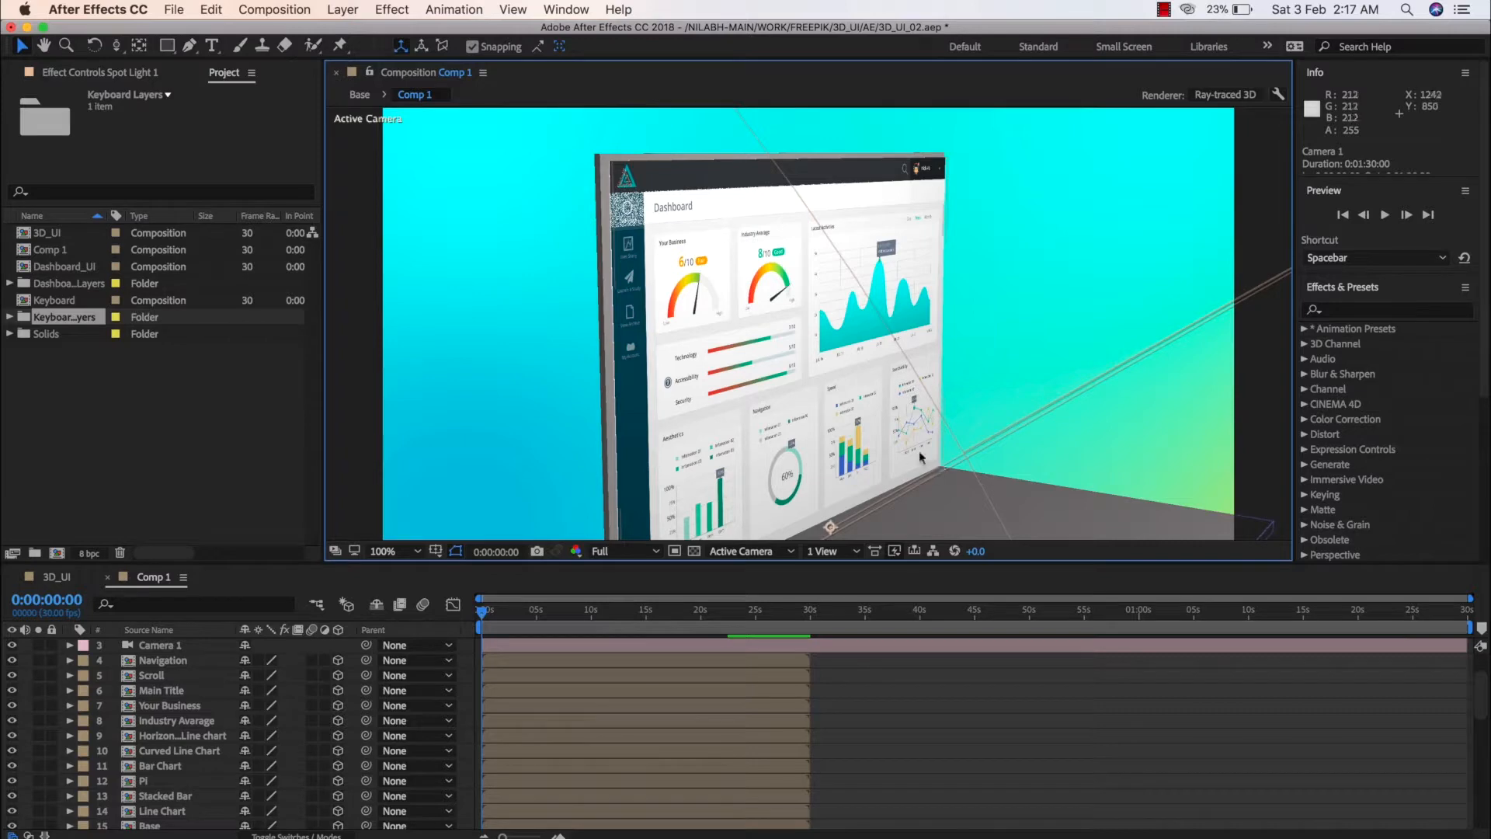
Pull the Curved Line Chart layer forward from the screen along the Z axis to about -179.7
{"action": "key", "text": "space"}
{"action": "left_click_drag", "start_coordinate": [814, 426], "coordinate": [837, 405]}
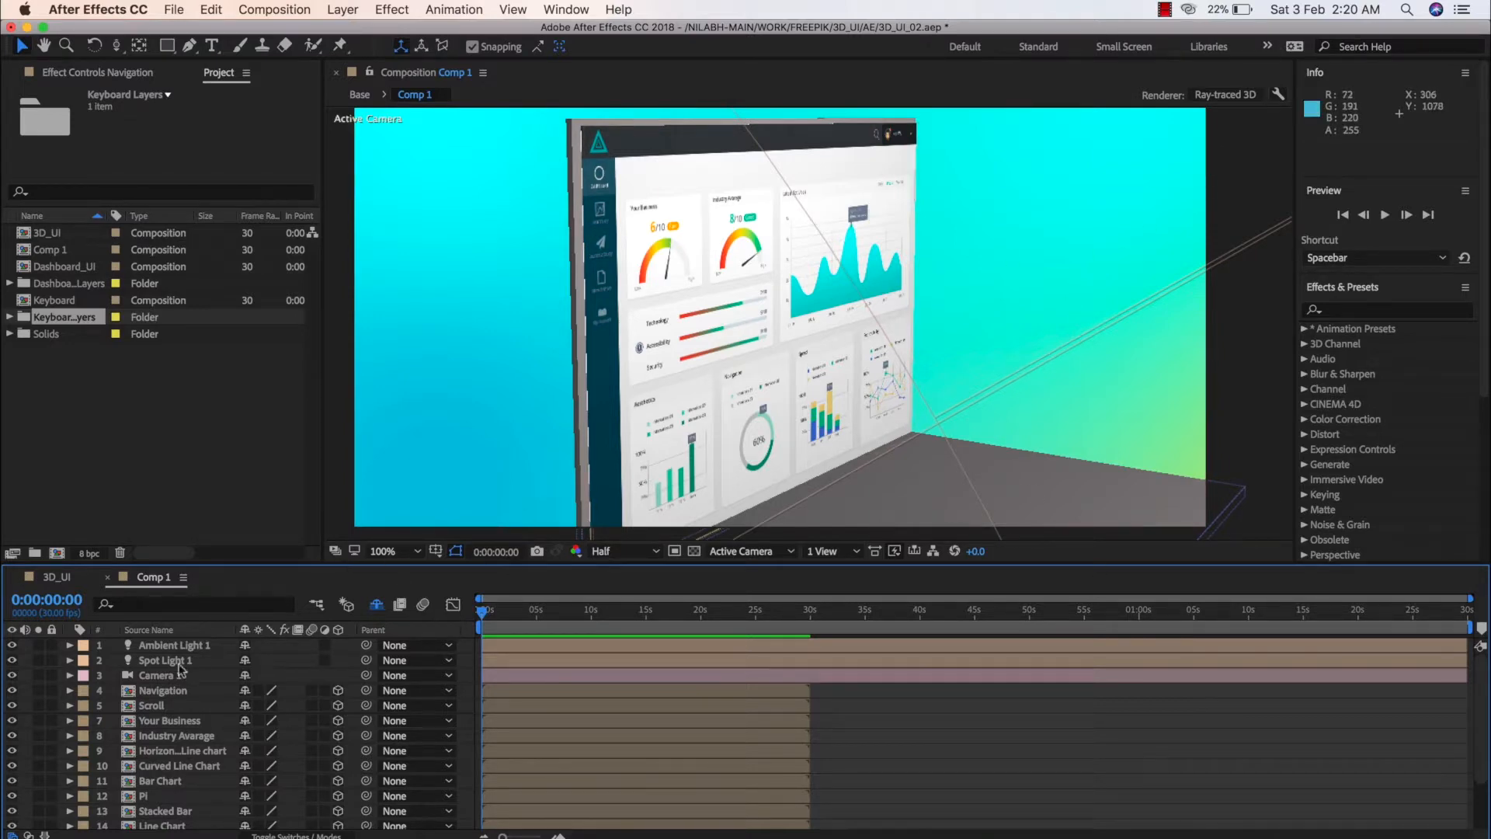
{"action": "left_click", "coordinate": [154, 769]}
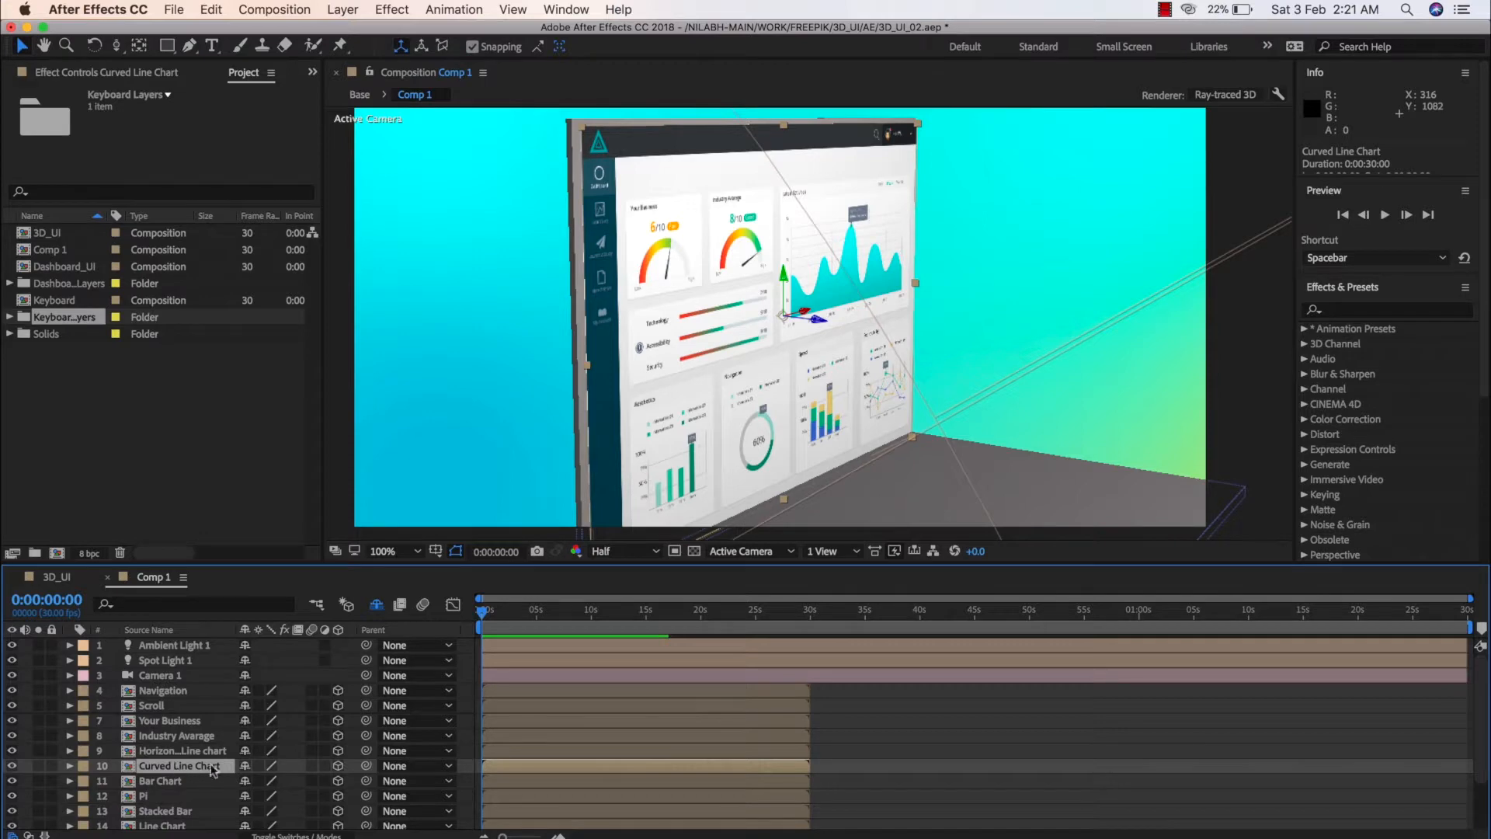
{"action": "left_click_drag", "start_coordinate": [816, 325], "coordinate": [946, 386]}
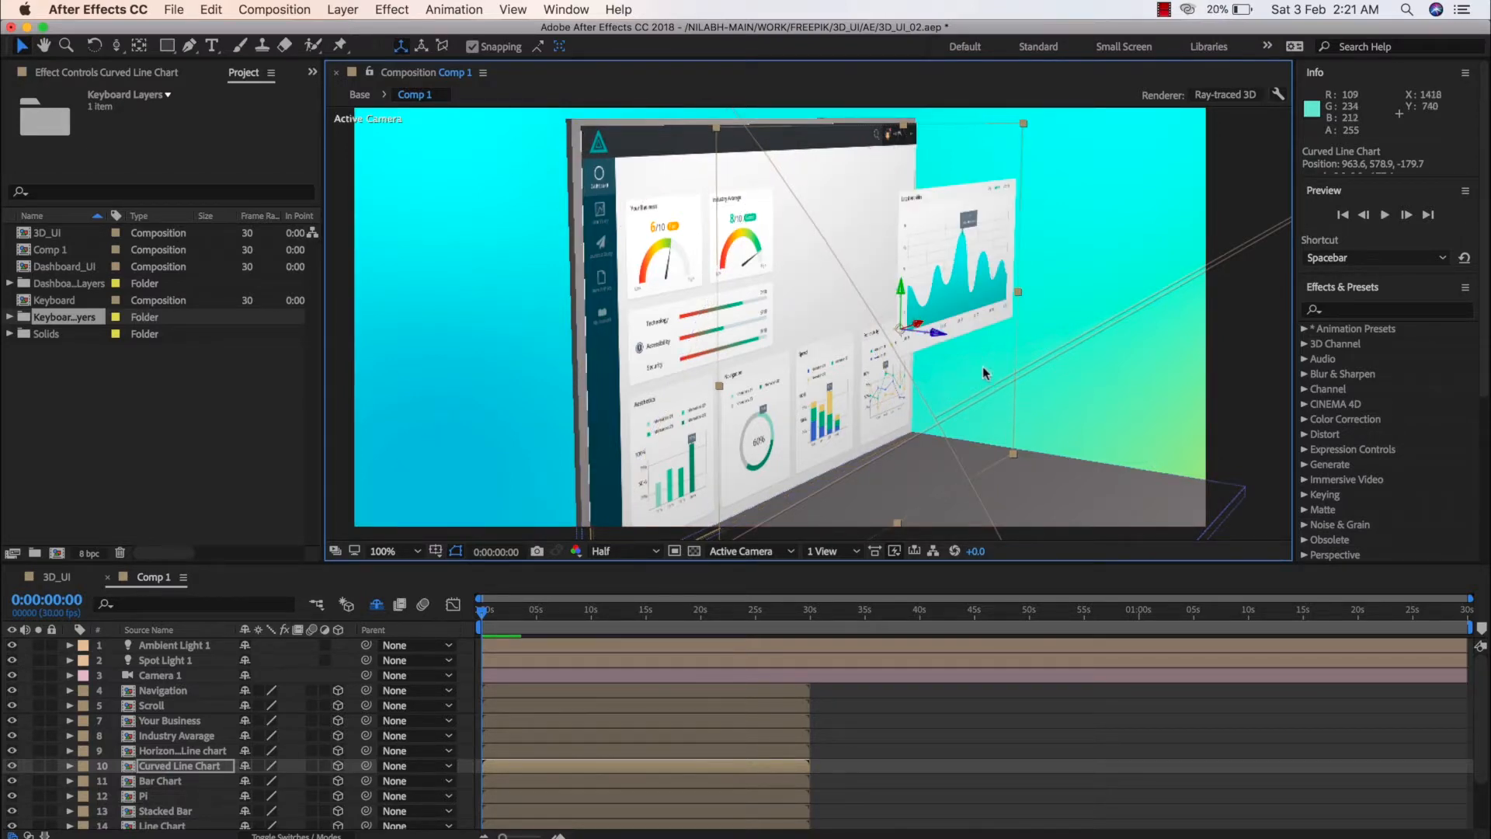
Turn on Casts Shadows in the light options of Spot Light 1
{"action": "left_click", "coordinate": [150, 703]}
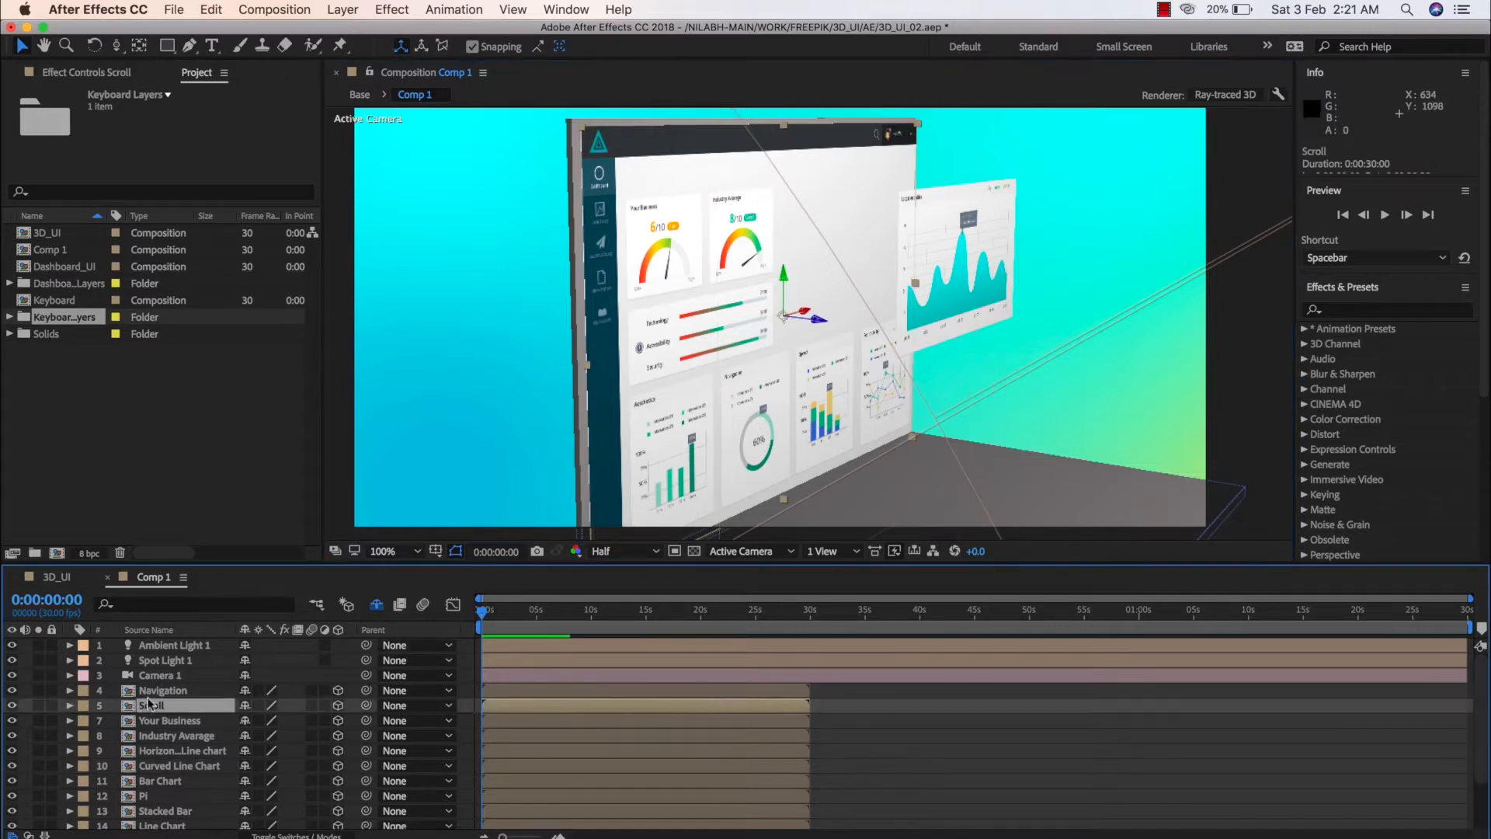
{"action": "left_click", "coordinate": [70, 661]}
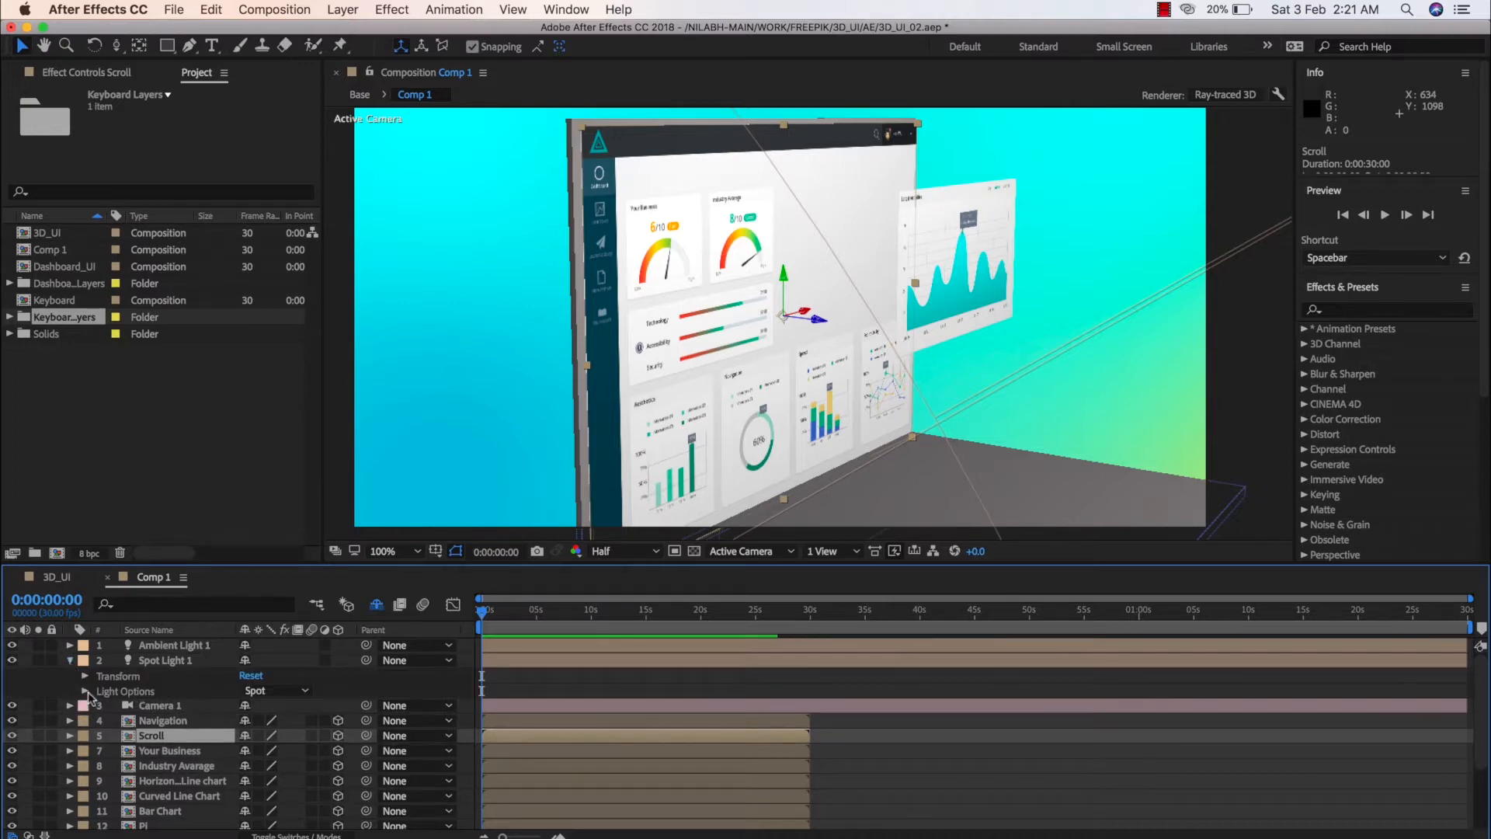
{"action": "left_click", "coordinate": [86, 691]}
{"action": "scroll", "coordinate": [118, 710], "scroll_direction": "down", "scroll_amount": 1}
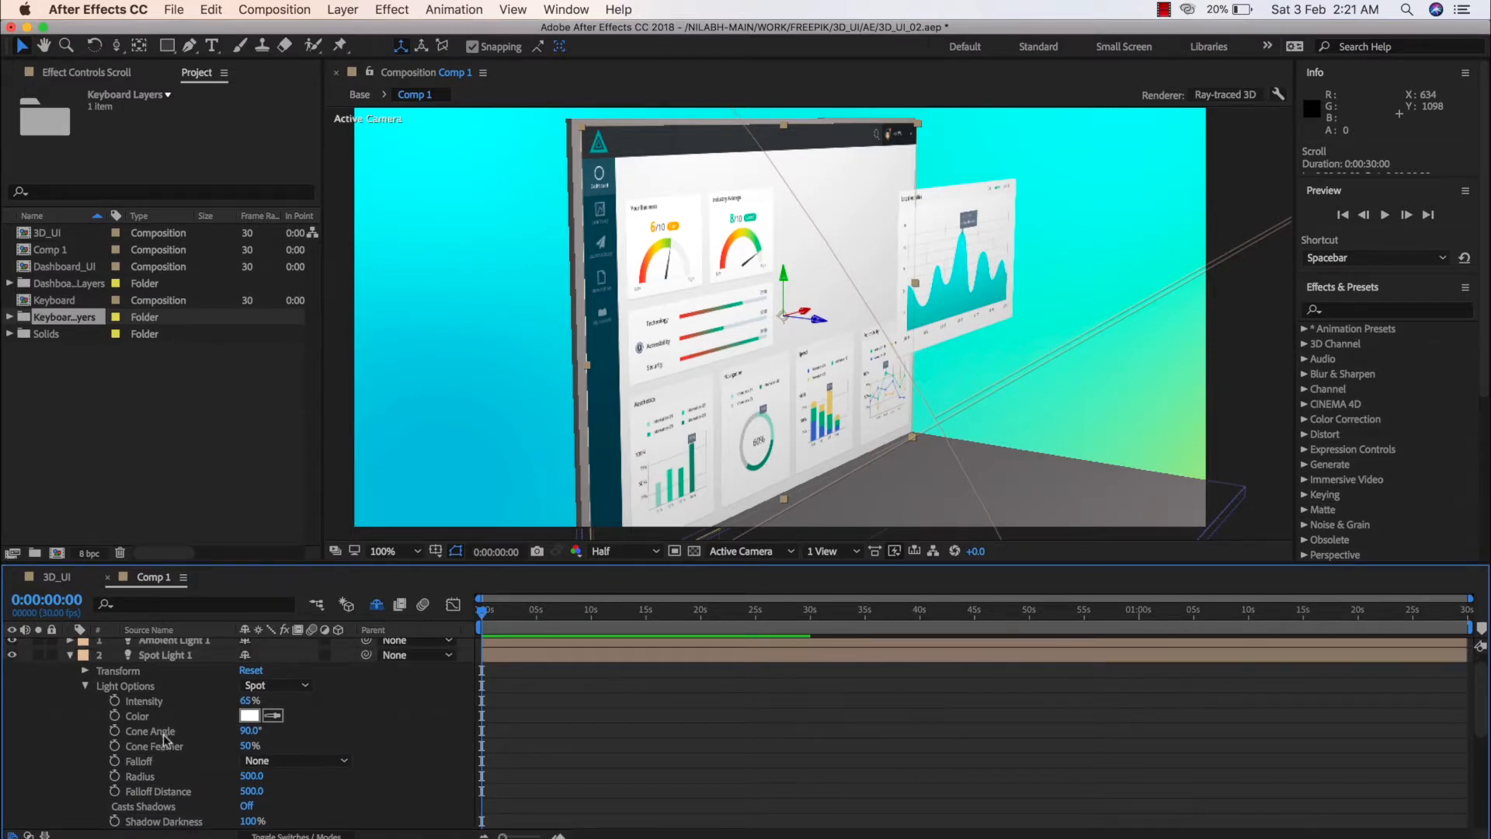
{"action": "scroll", "coordinate": [242, 765], "scroll_direction": "down", "scroll_amount": 2}
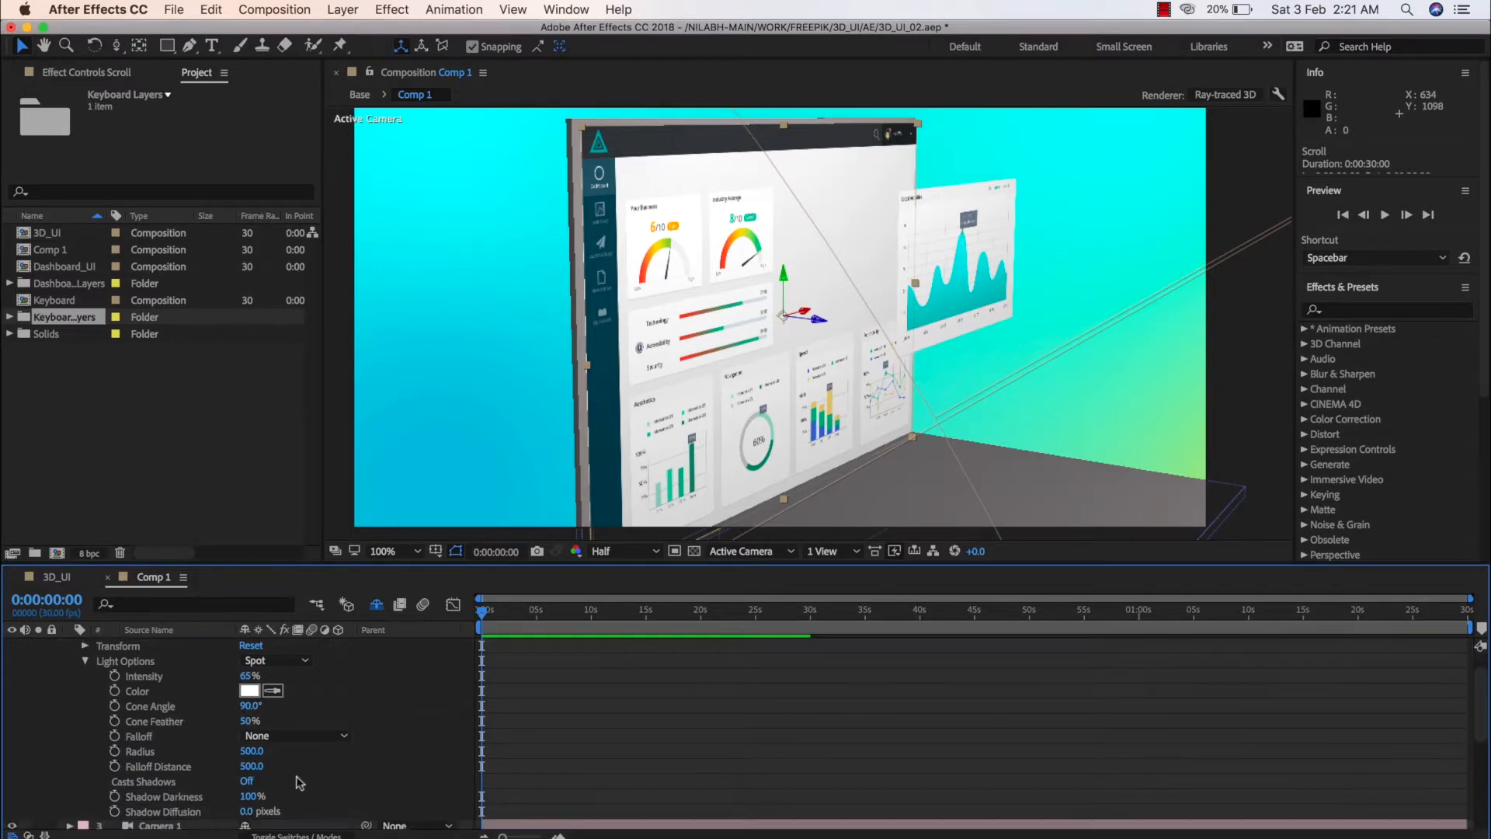
{"action": "left_click", "coordinate": [247, 782]}
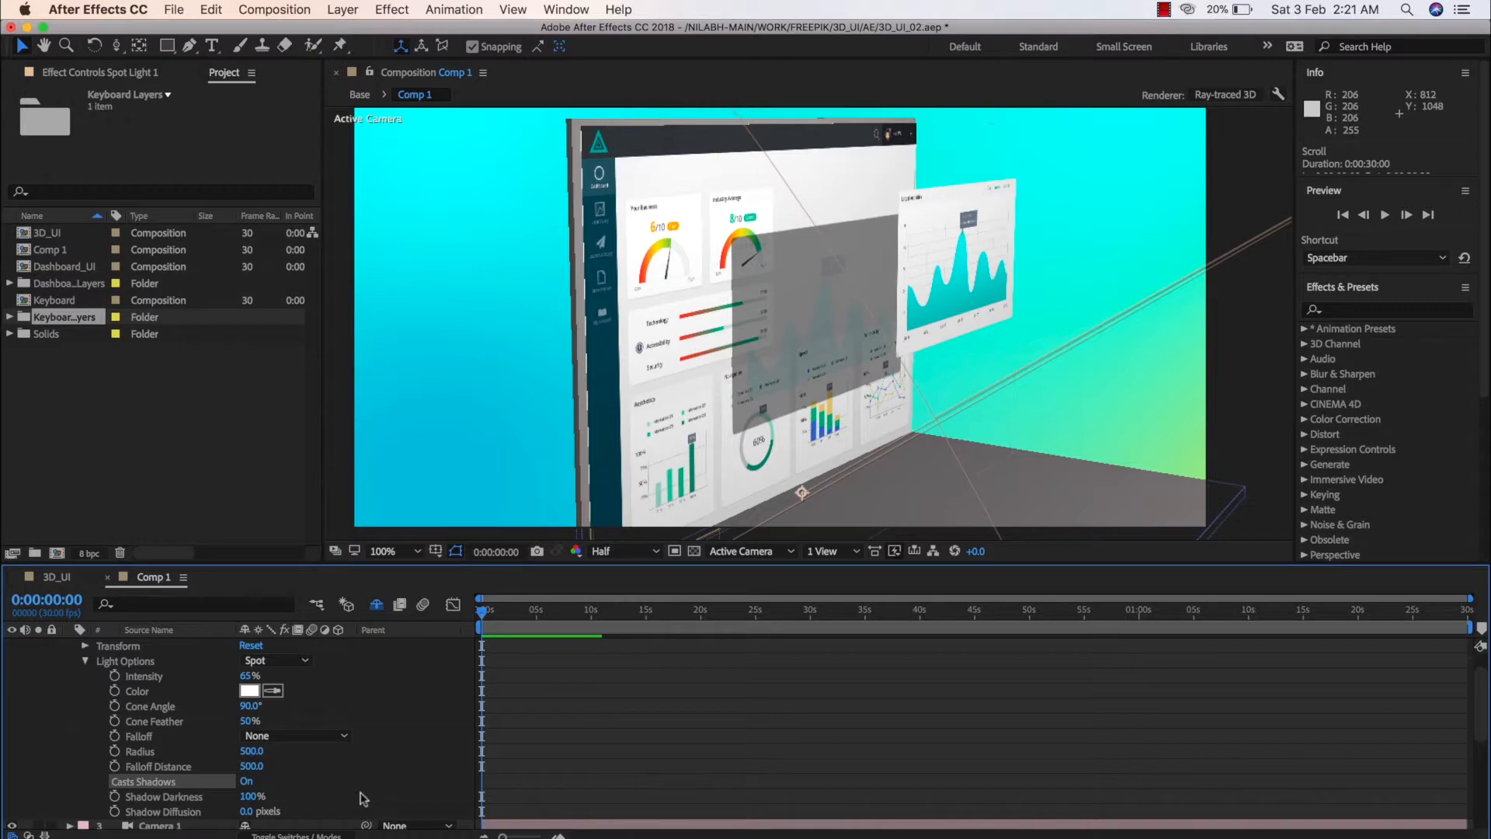
Set the Shadow Darkness of Spot Light 1 to 40%
{"action": "left_click_drag", "start_coordinate": [243, 796], "coordinate": [223, 804]}
{"action": "left_click", "coordinate": [247, 797]}
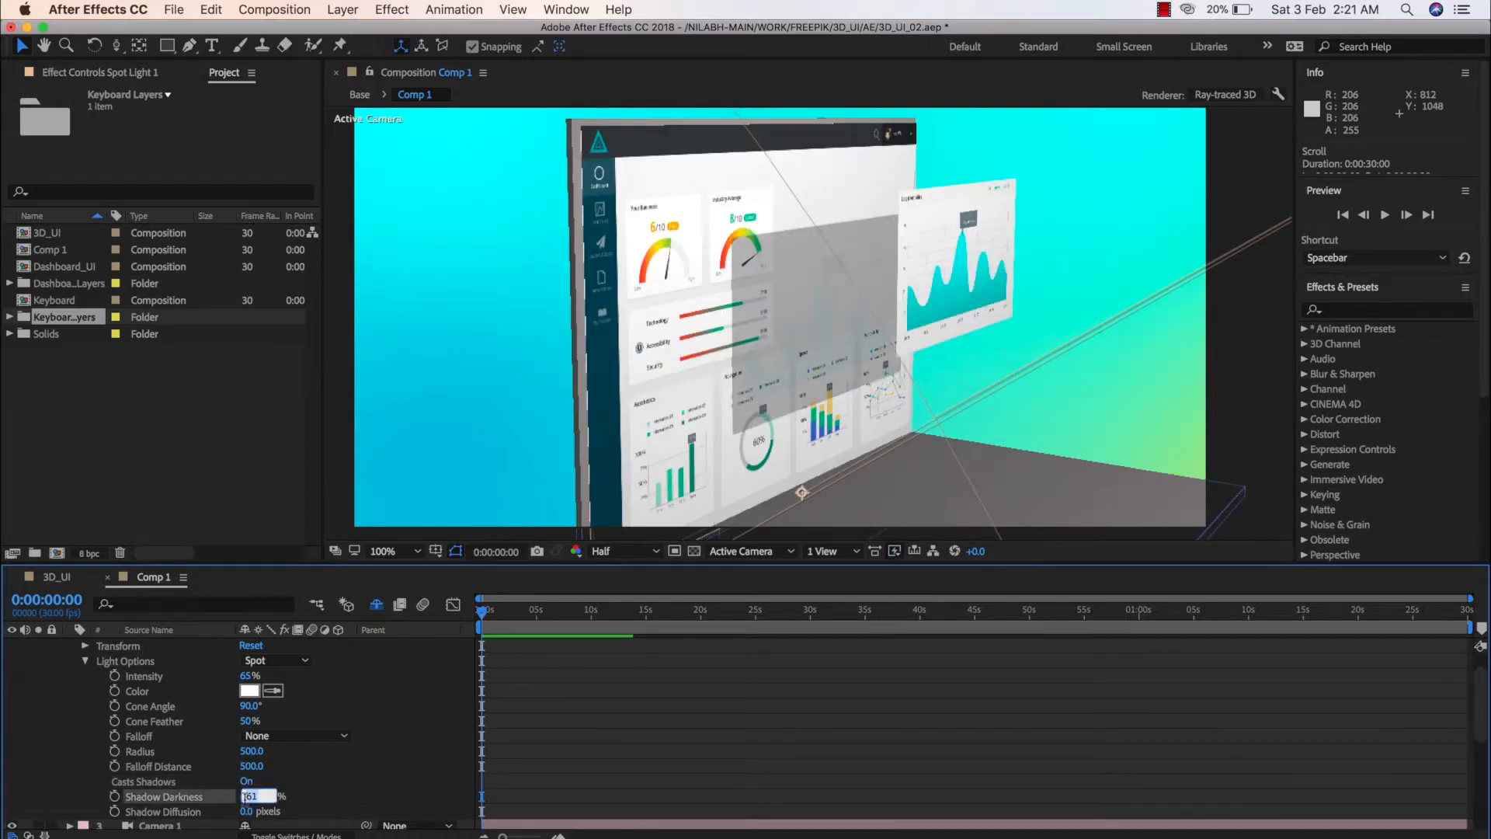
{"action": "type", "text": "40"}
{"action": "key", "text": "Return"}
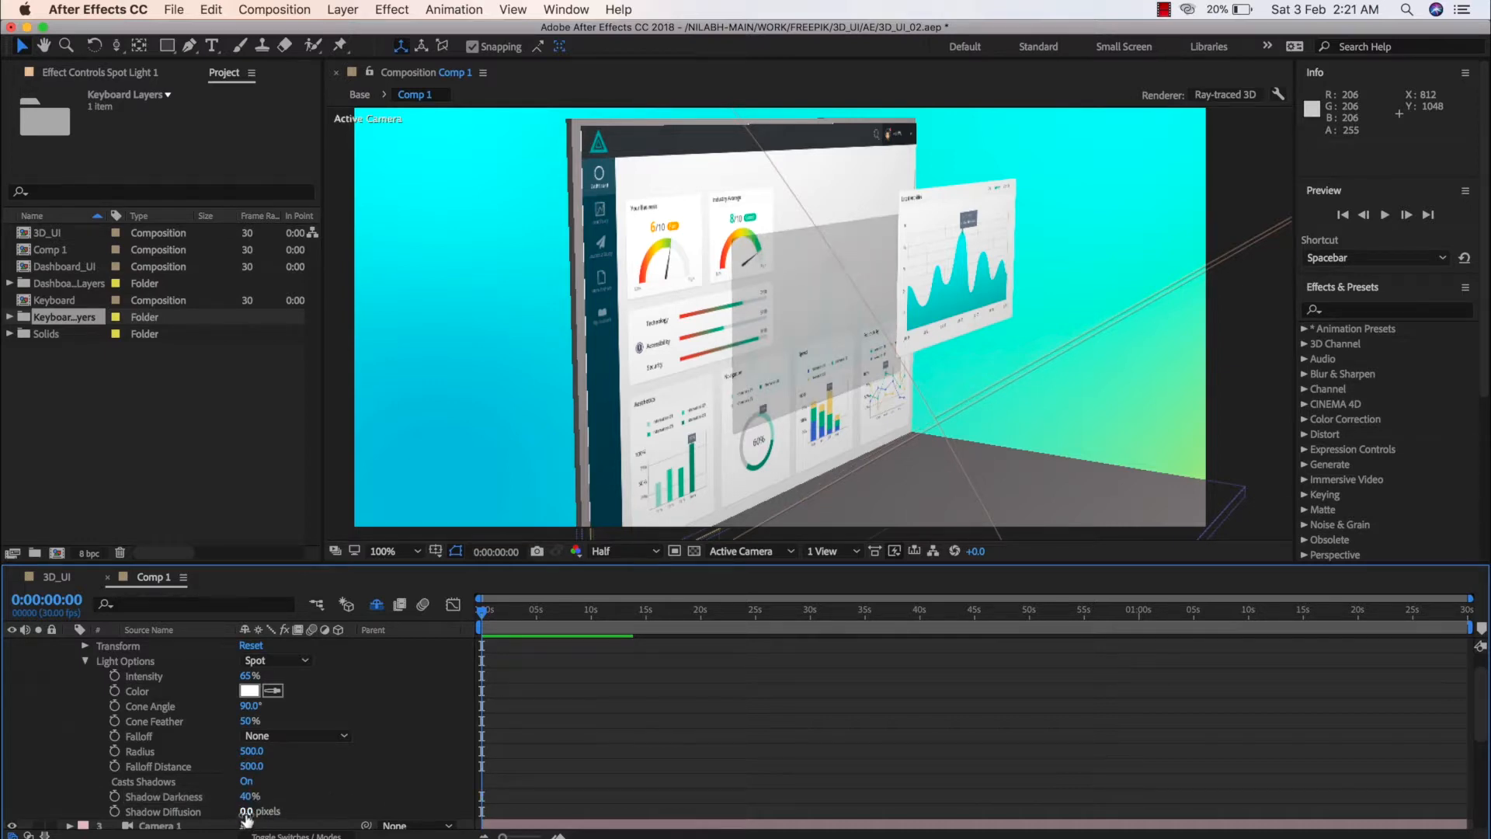
Set the Shadow Diffusion of Spot Light 1 to 78 pixels
{"action": "left_click_drag", "start_coordinate": [245, 812], "coordinate": [317, 816]}
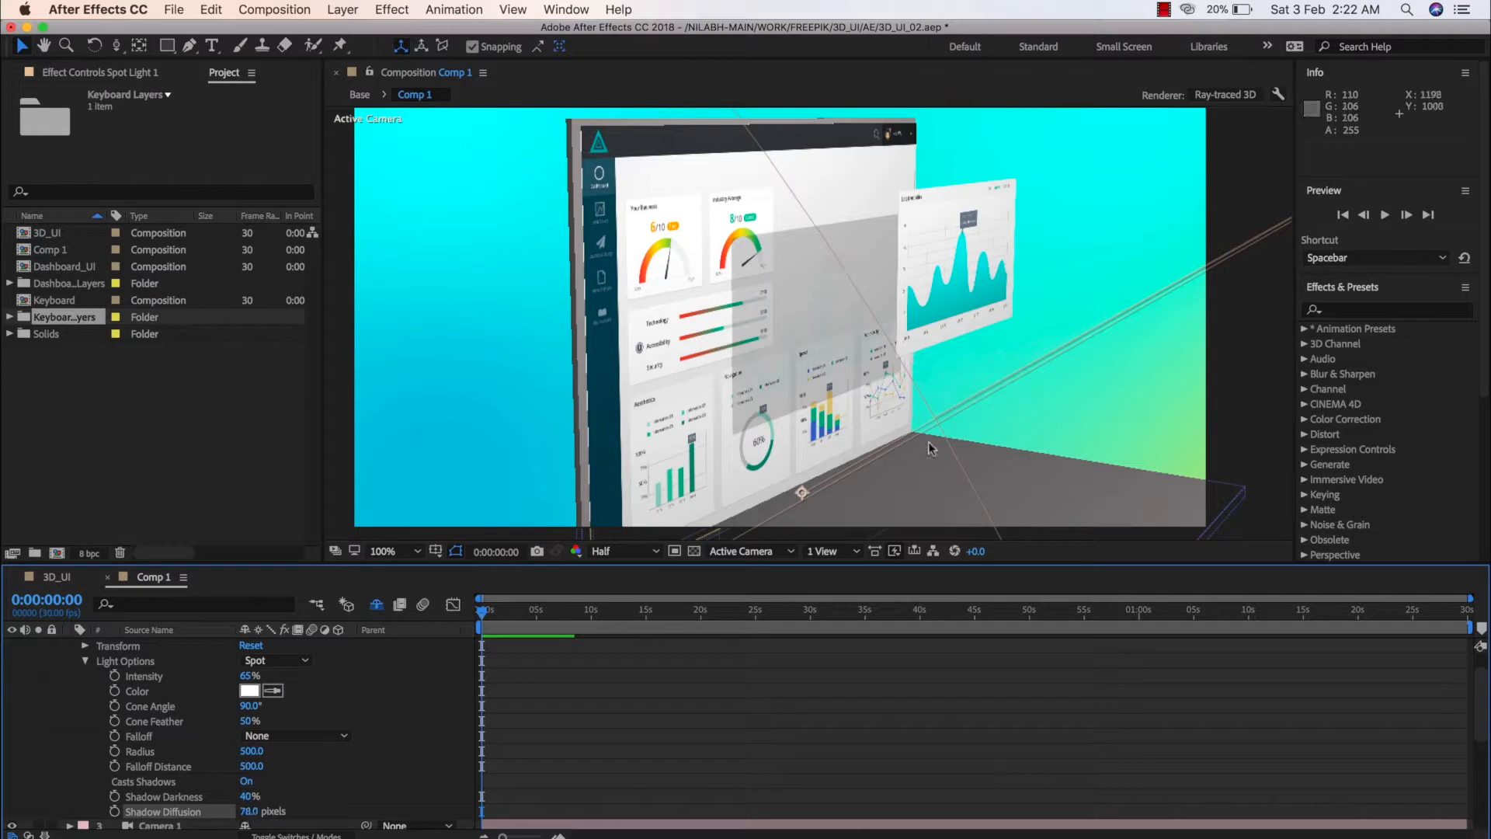
Check the Ray-traced 3D renderer options of Comp 1 and leave the composition settings without changing anything
{"action": "left_click", "coordinate": [1237, 105]}
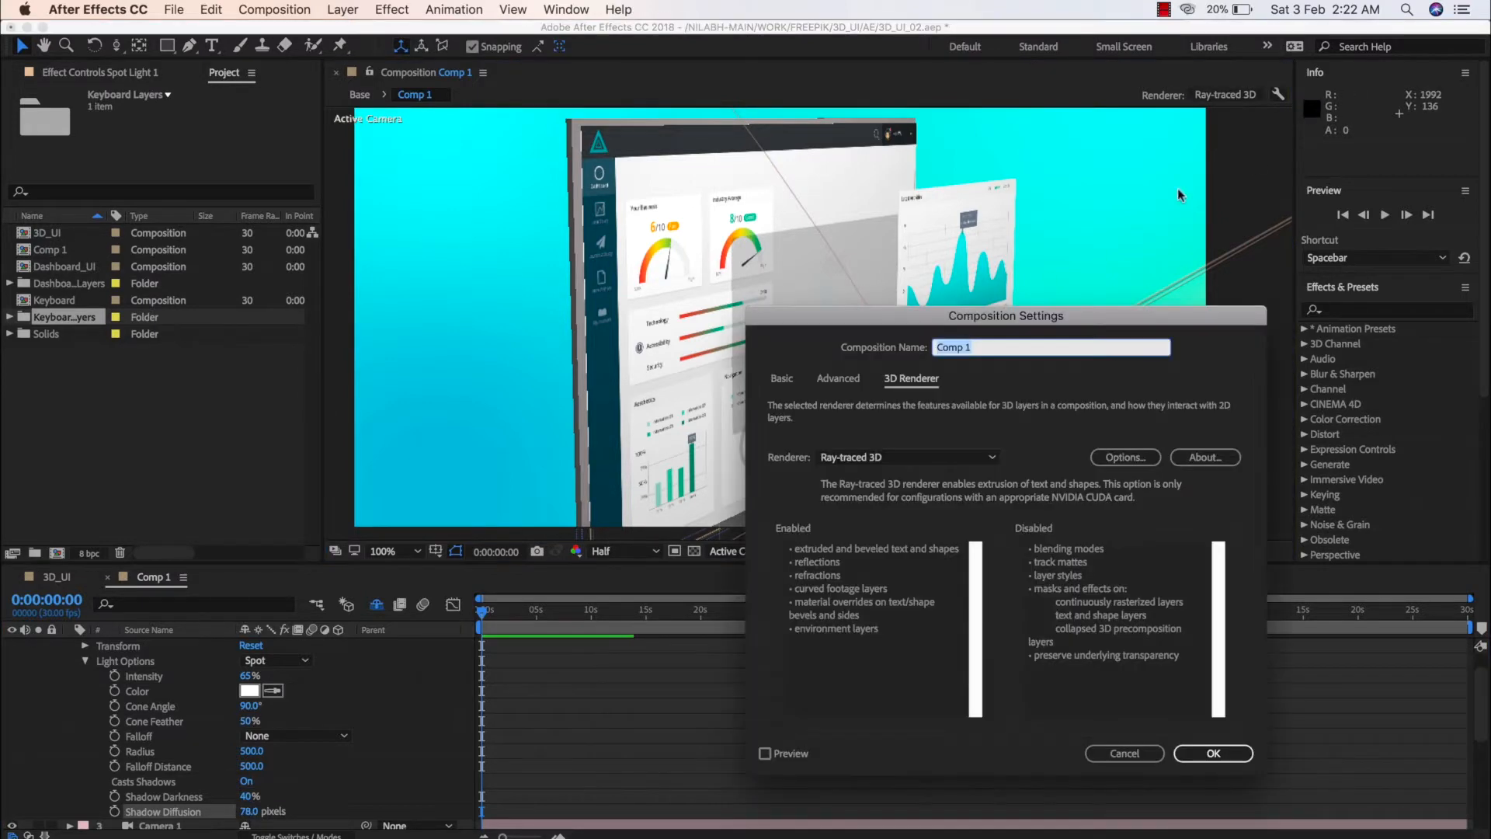
{"action": "left_click", "coordinate": [1119, 458]}
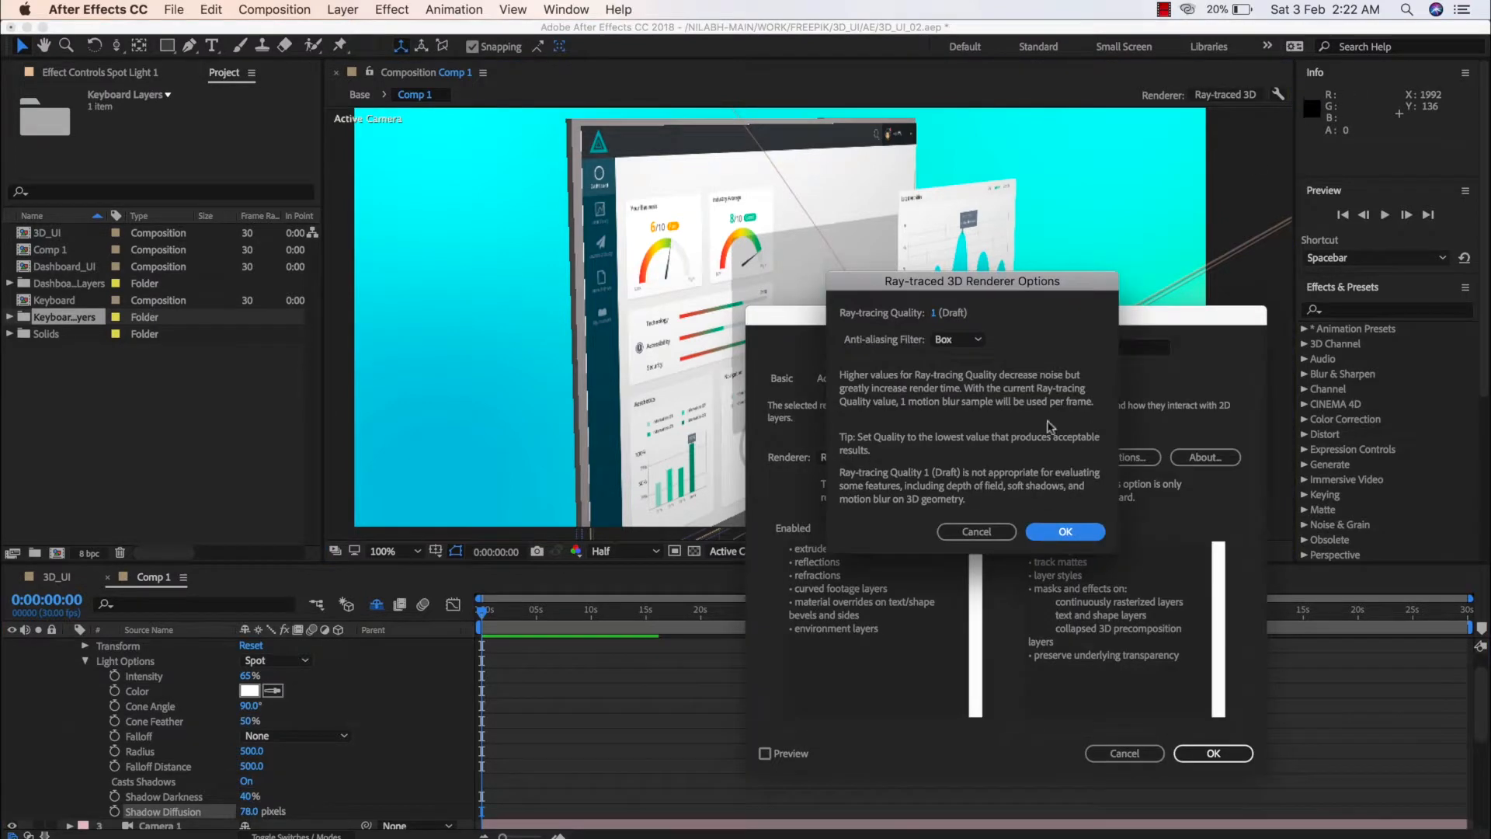
{"action": "left_click", "coordinate": [976, 531]}
{"action": "left_click", "coordinate": [1106, 751]}
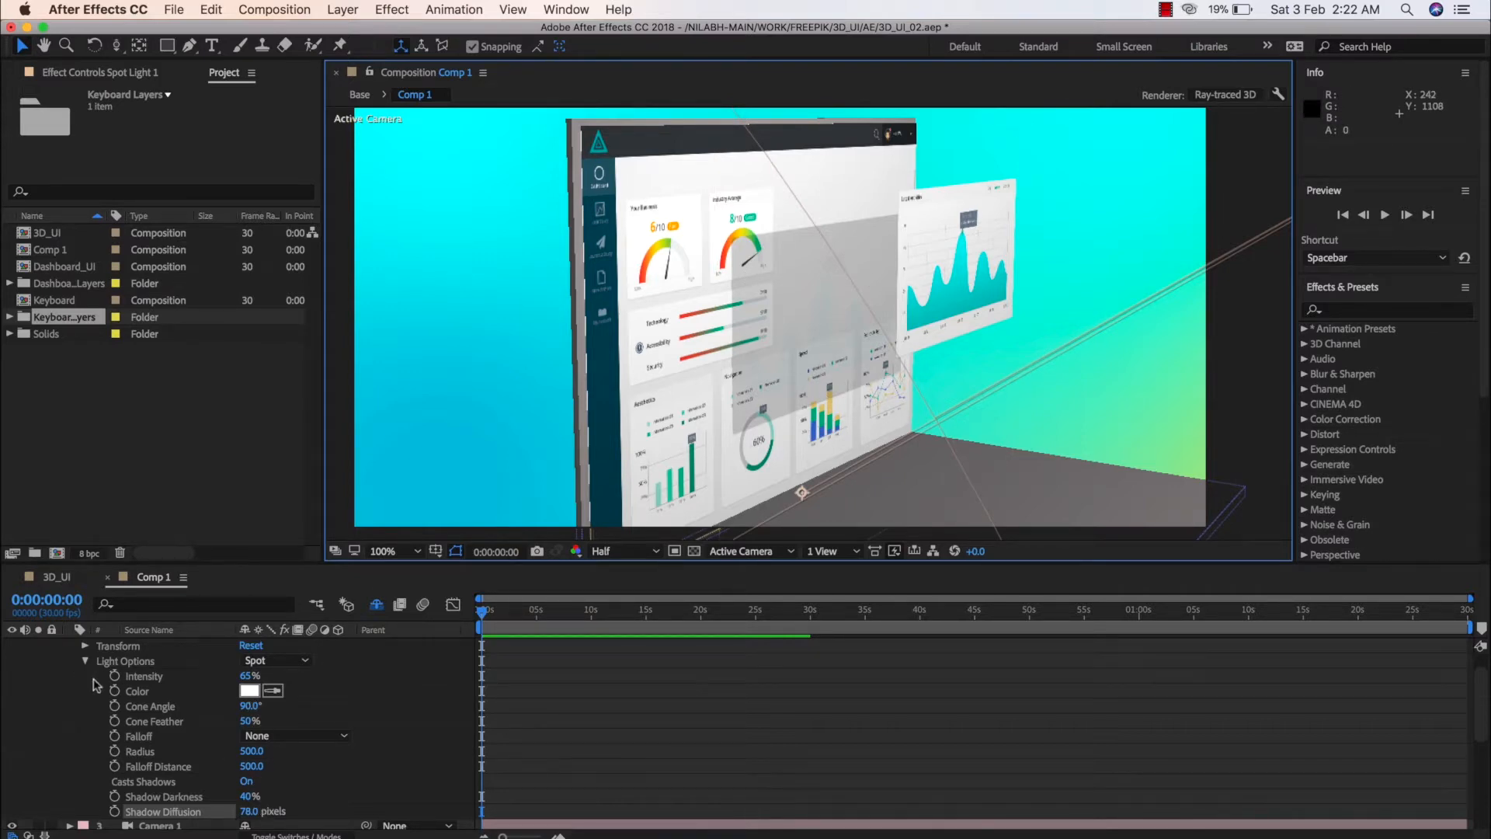
Expand the Material Options of the Curved Line Chart layer, down to its specular, reflection and transparency properties
{"action": "scroll", "coordinate": [117, 699], "scroll_direction": "down", "scroll_amount": 10}
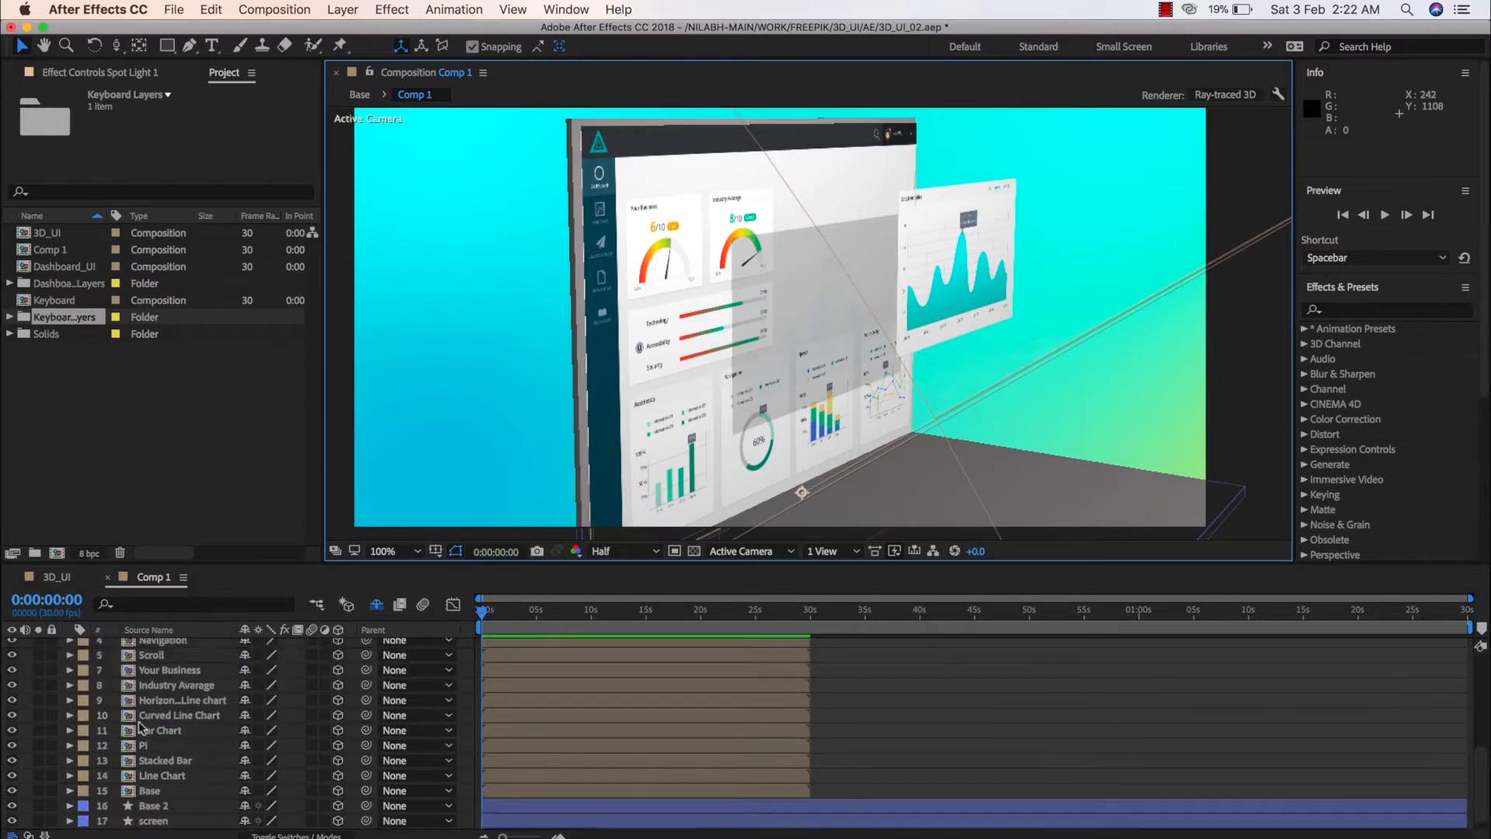
{"action": "scroll", "coordinate": [140, 724], "scroll_direction": "up", "scroll_amount": 3}
{"action": "scroll", "coordinate": [140, 724], "scroll_direction": "down", "scroll_amount": 3}
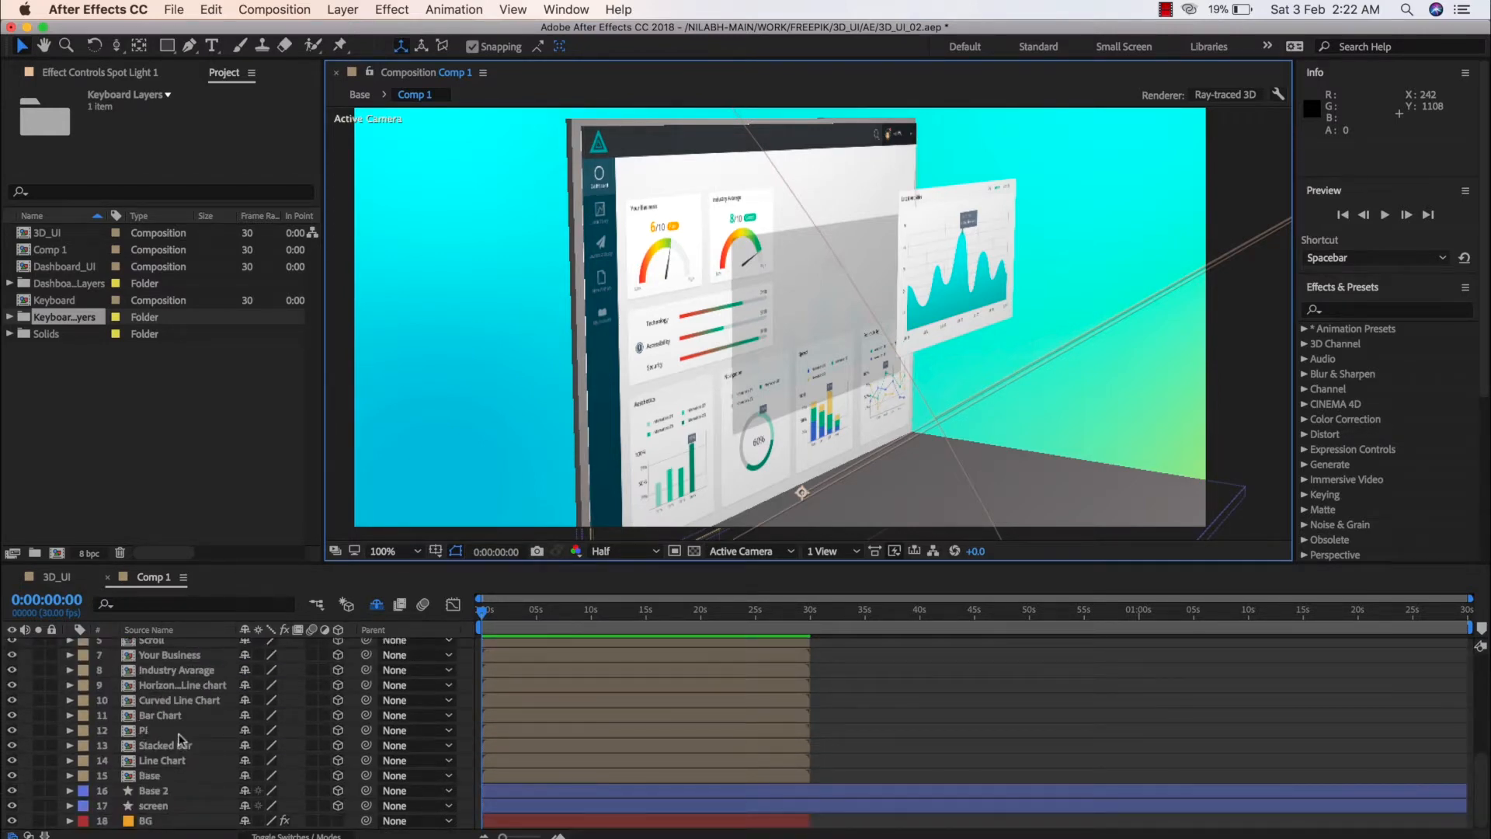
{"action": "left_click", "coordinate": [176, 700]}
{"action": "left_click", "coordinate": [70, 701]}
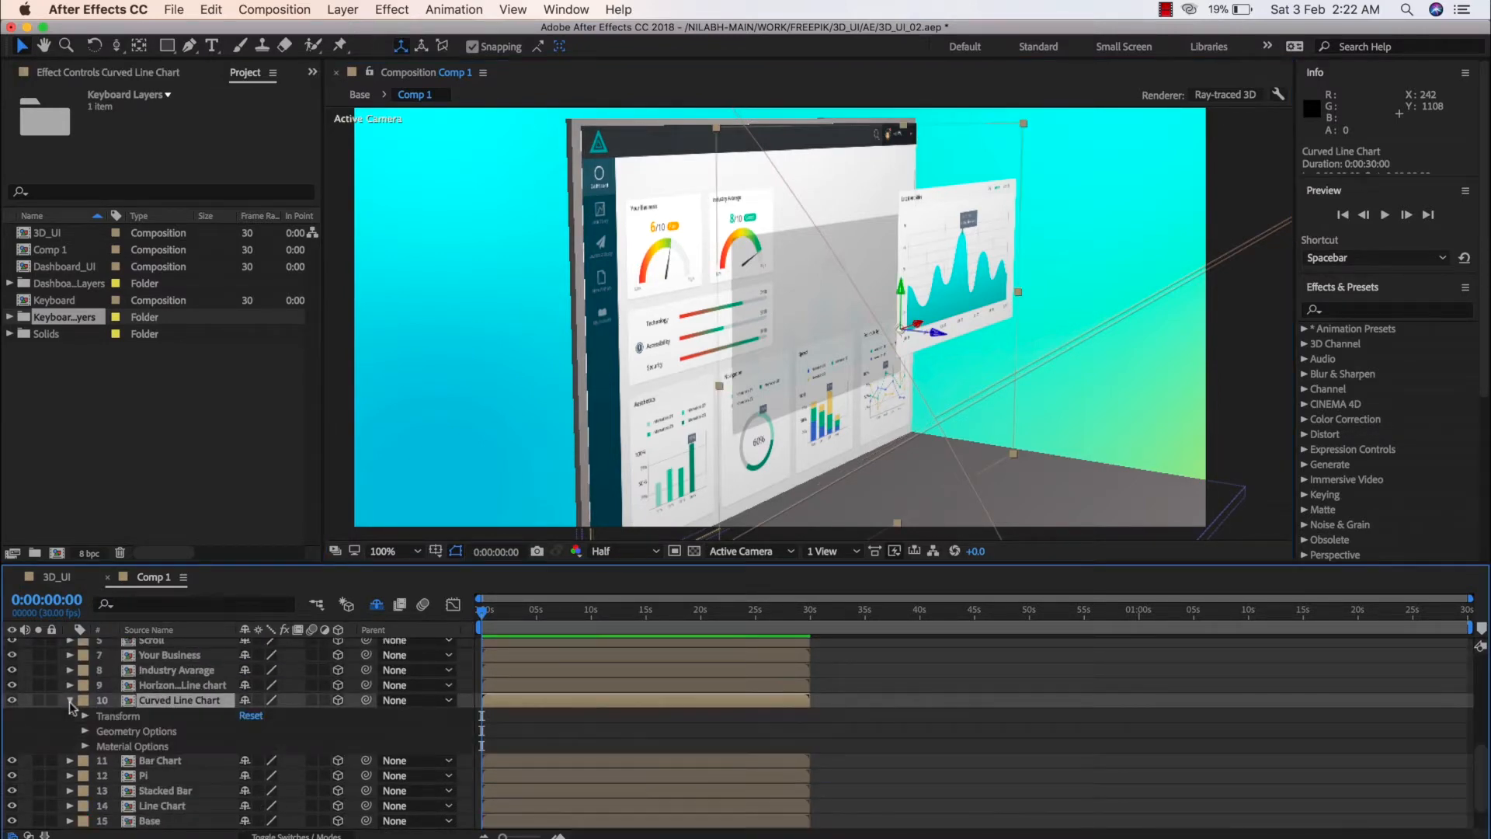
{"action": "left_click", "coordinate": [85, 746]}
{"action": "scroll", "coordinate": [164, 736], "scroll_direction": "down", "scroll_amount": 3}
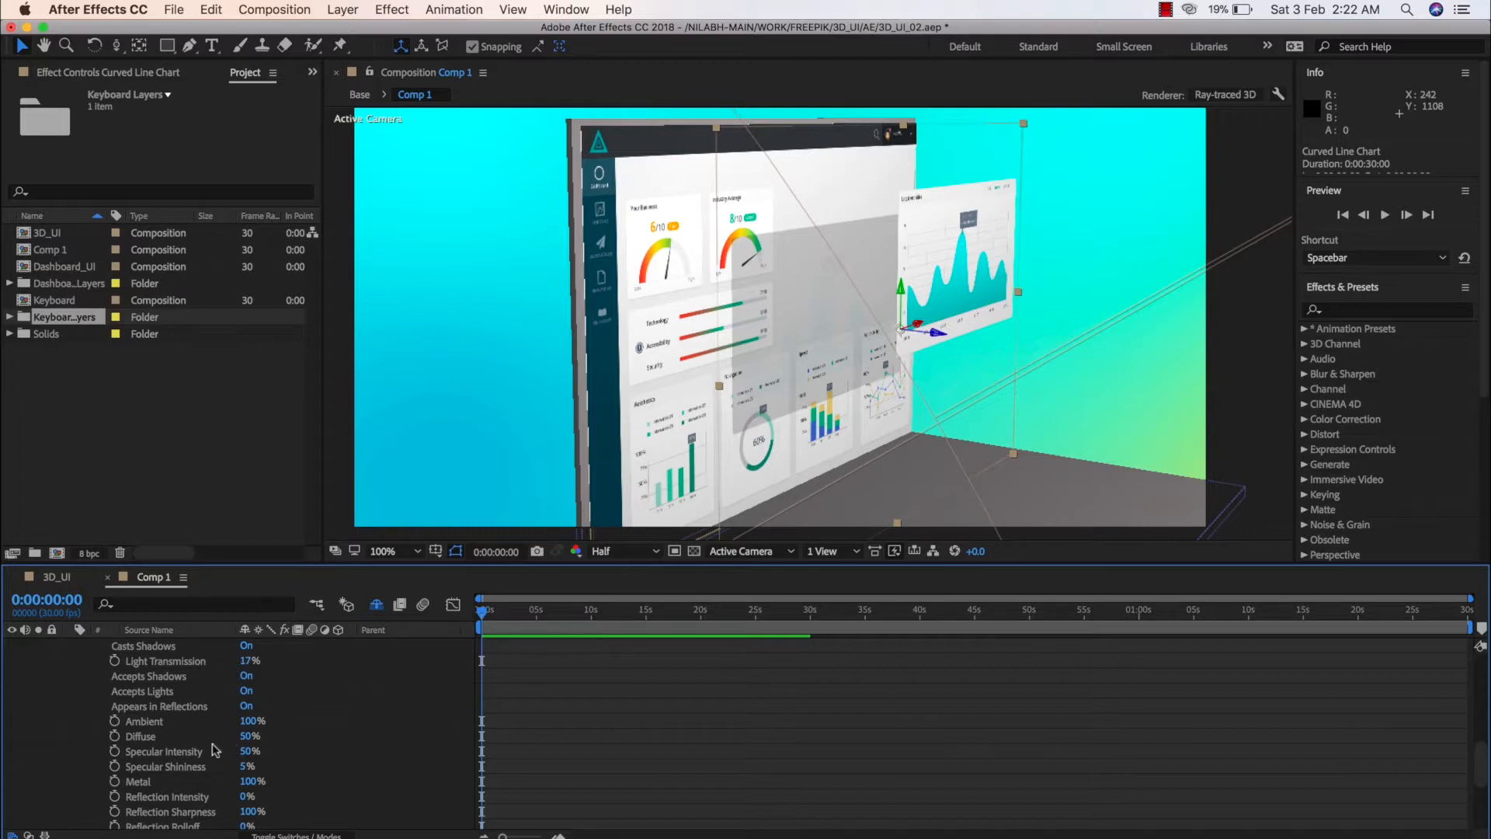
{"action": "scroll", "coordinate": [217, 751], "scroll_direction": "down", "scroll_amount": 2}
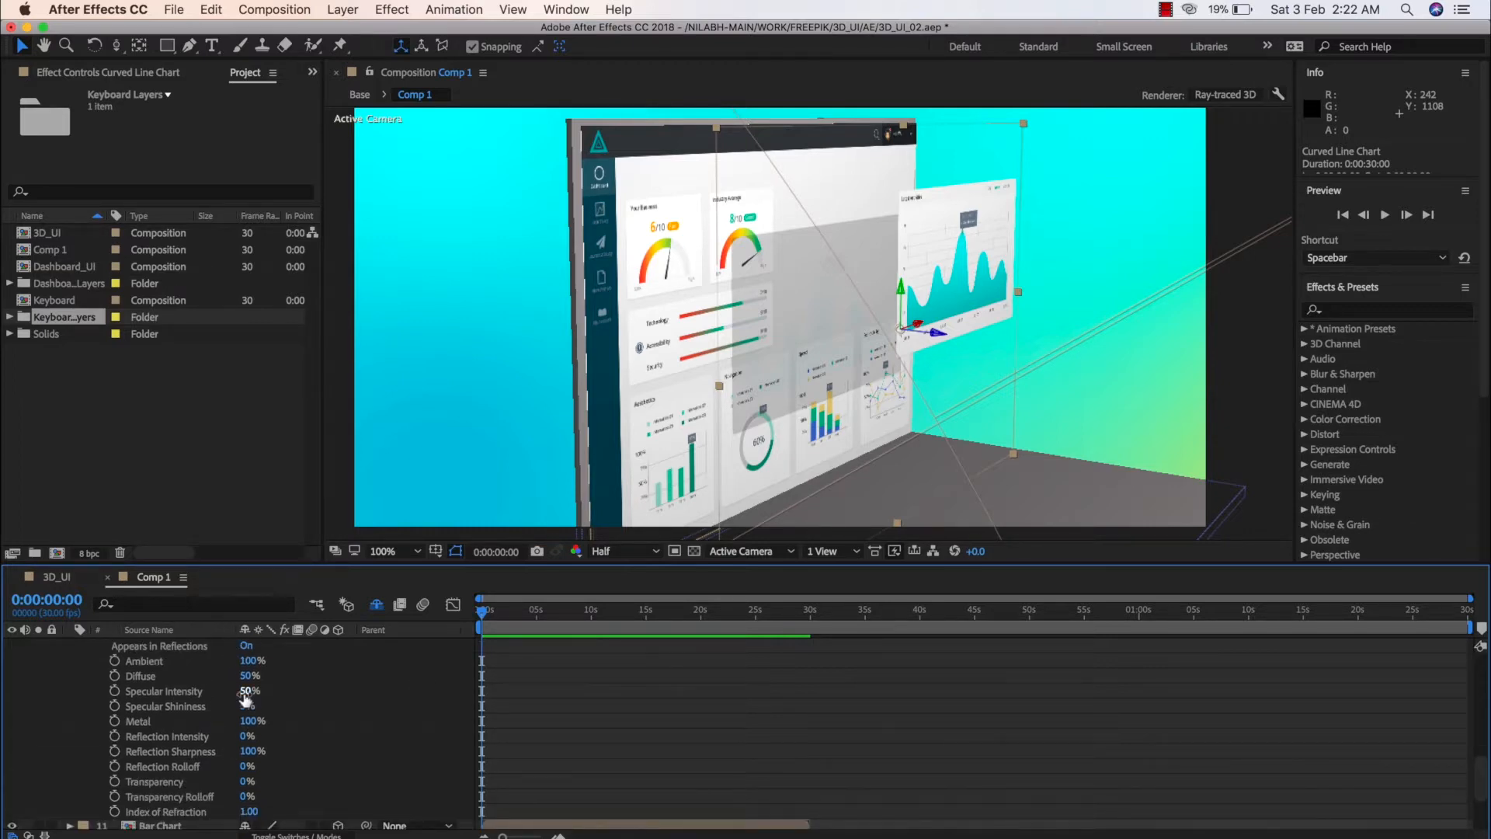
Try a Specular Intensity of 100% and a Reflection Intensity of 75% on the Curved Line Chart, undoing each one
{"action": "left_click_drag", "start_coordinate": [246, 697], "coordinate": [311, 703]}
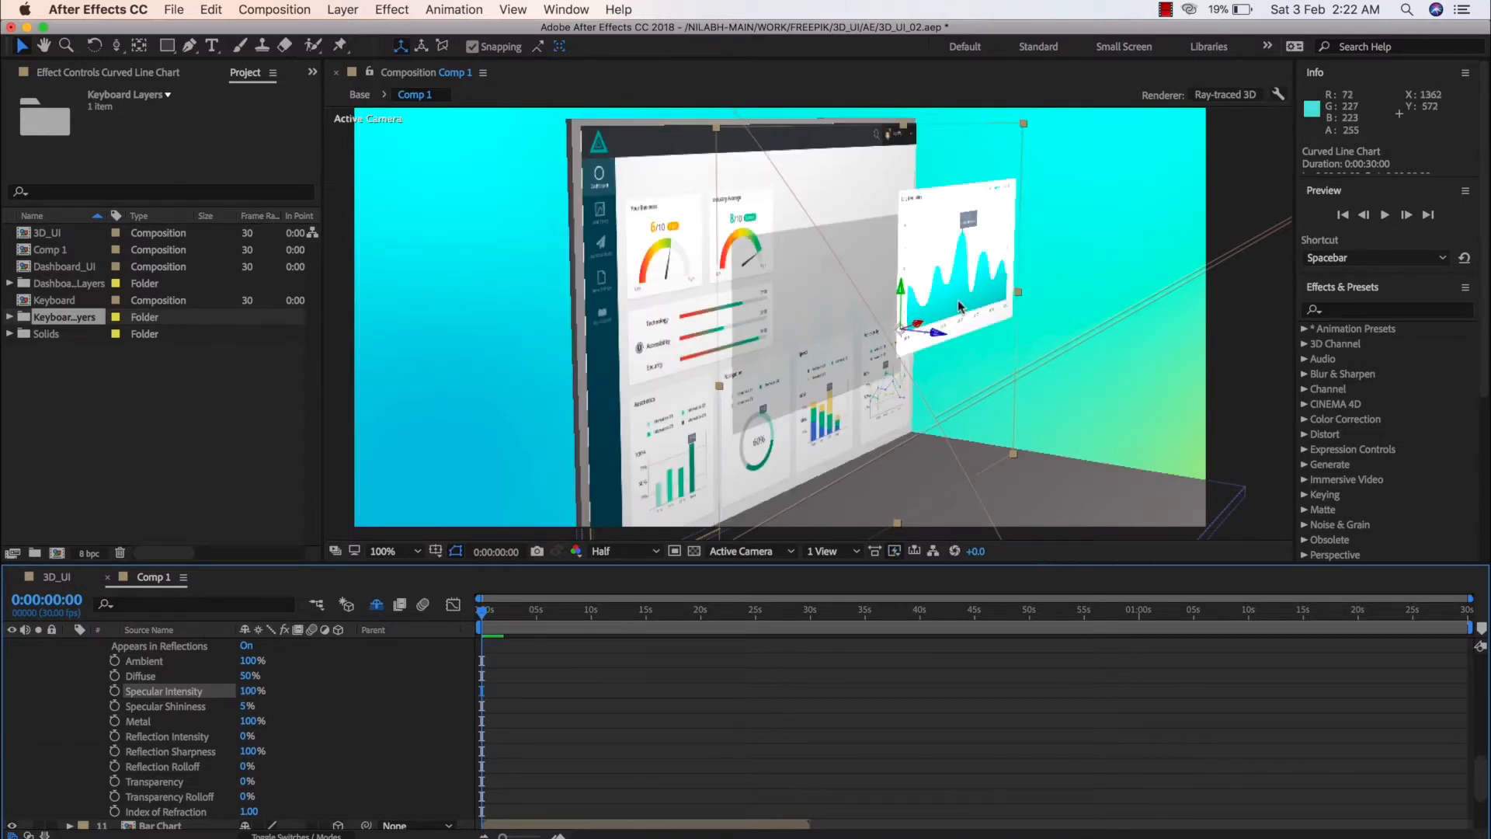
{"action": "key", "text": "super+z"}
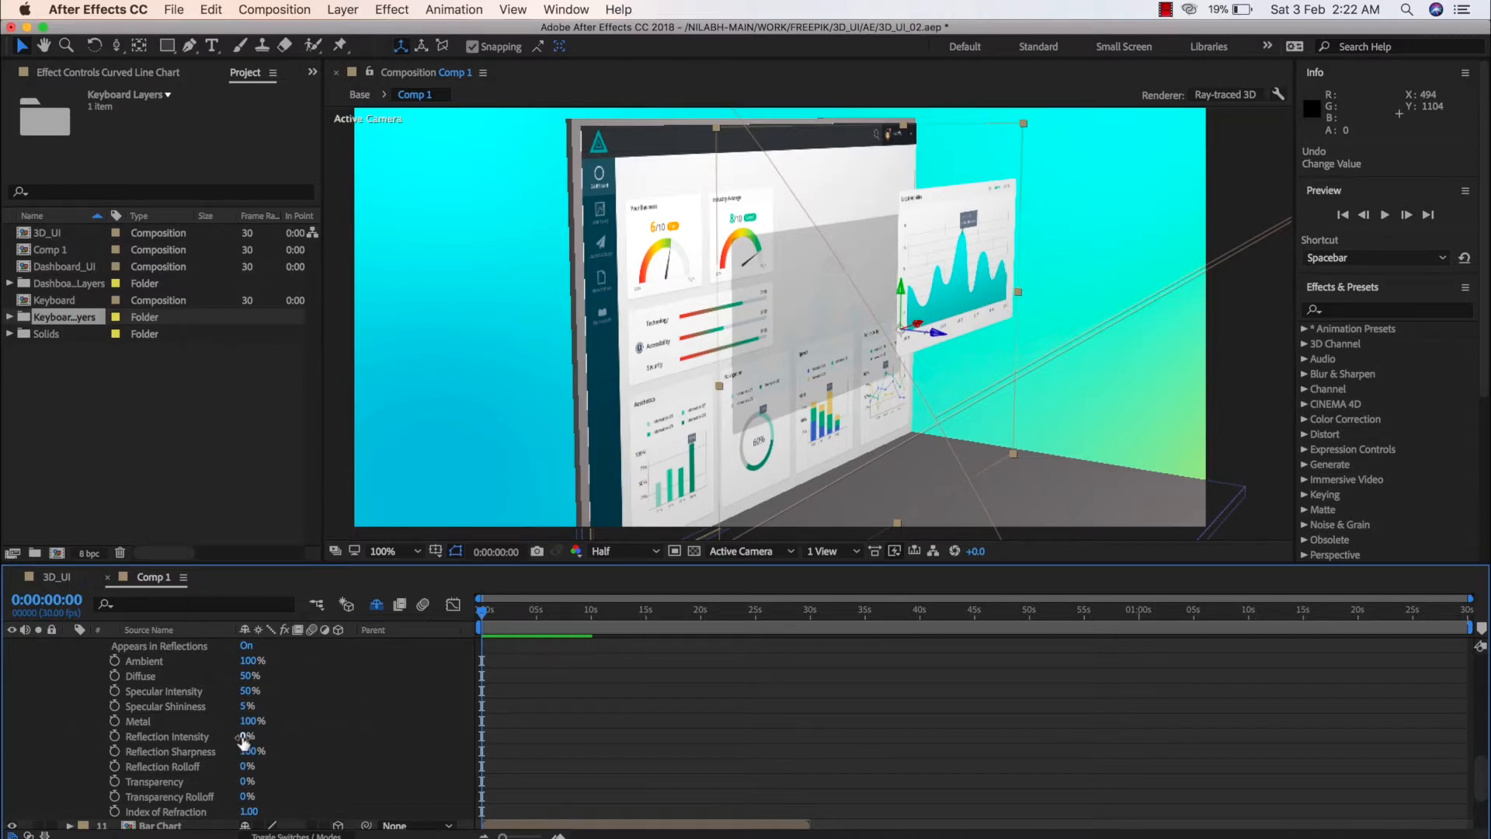
{"action": "left_click_drag", "start_coordinate": [241, 737], "coordinate": [331, 757]}
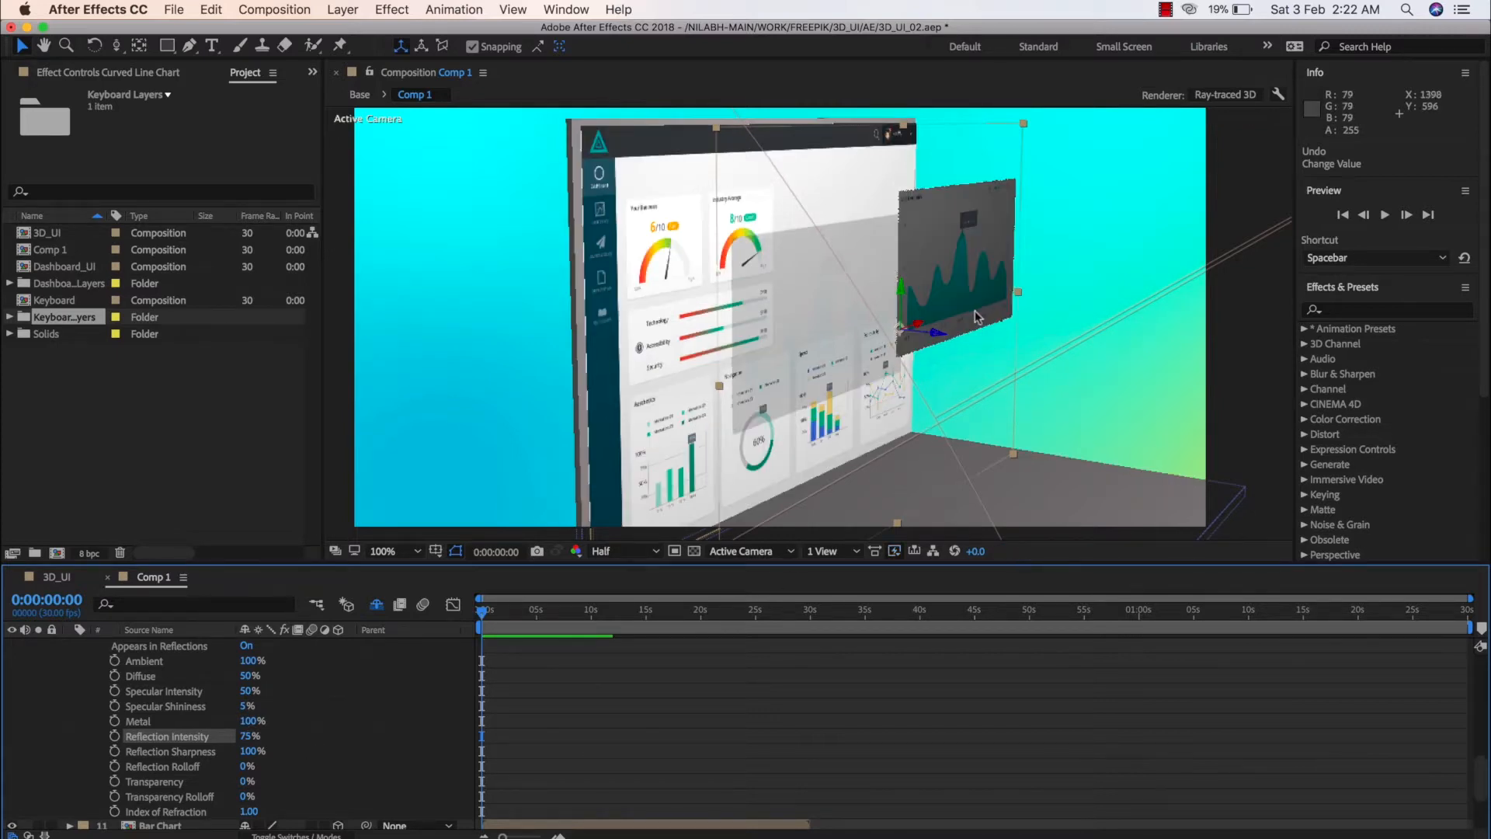
{"action": "key", "text": "ctrl+z"}
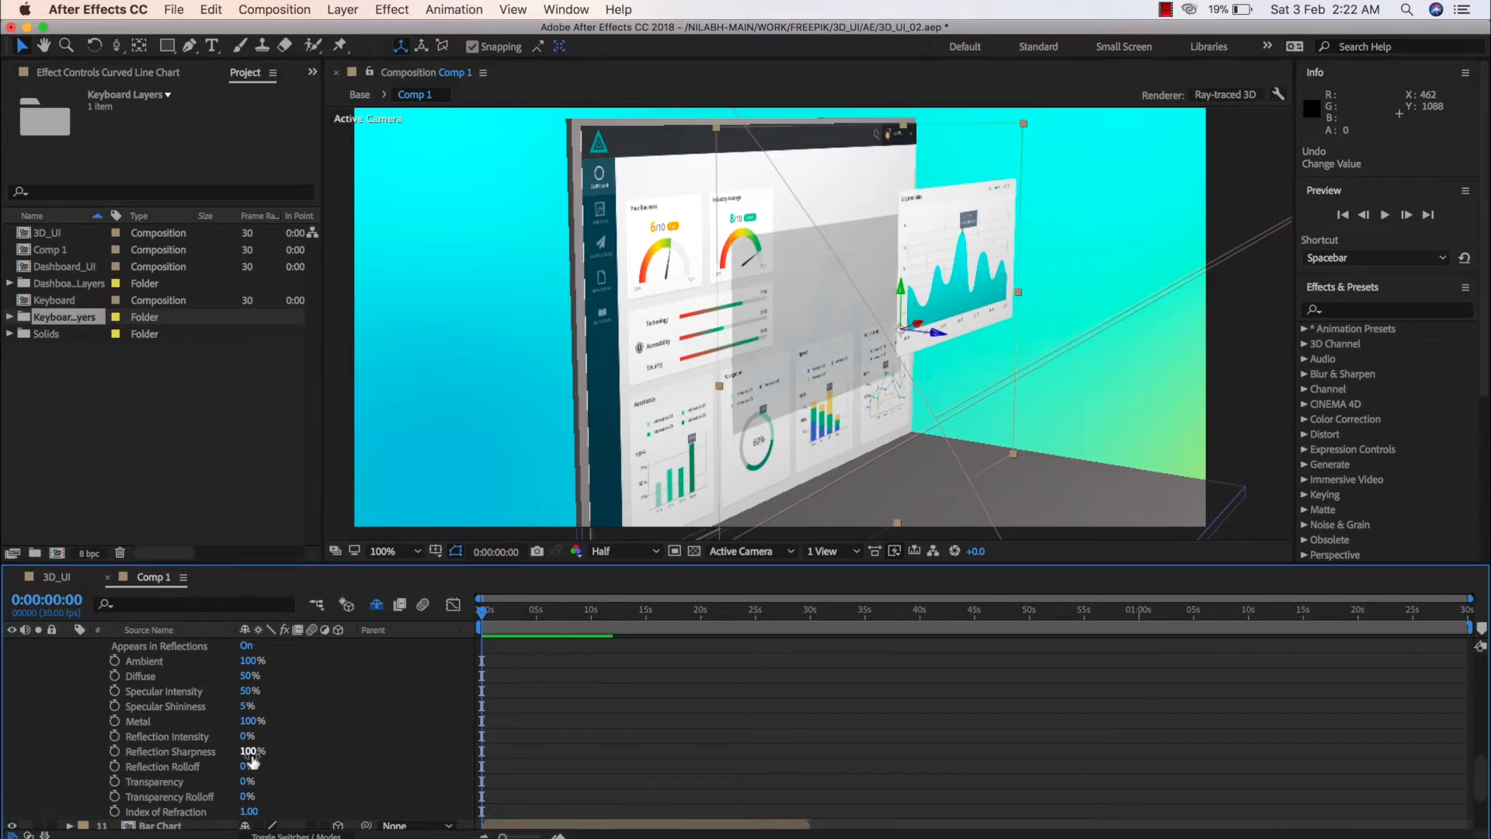
Set the Transparency of the Curved Line Chart layer's material to 57%
{"action": "scroll", "coordinate": [247, 804], "scroll_direction": "down", "scroll_amount": 1}
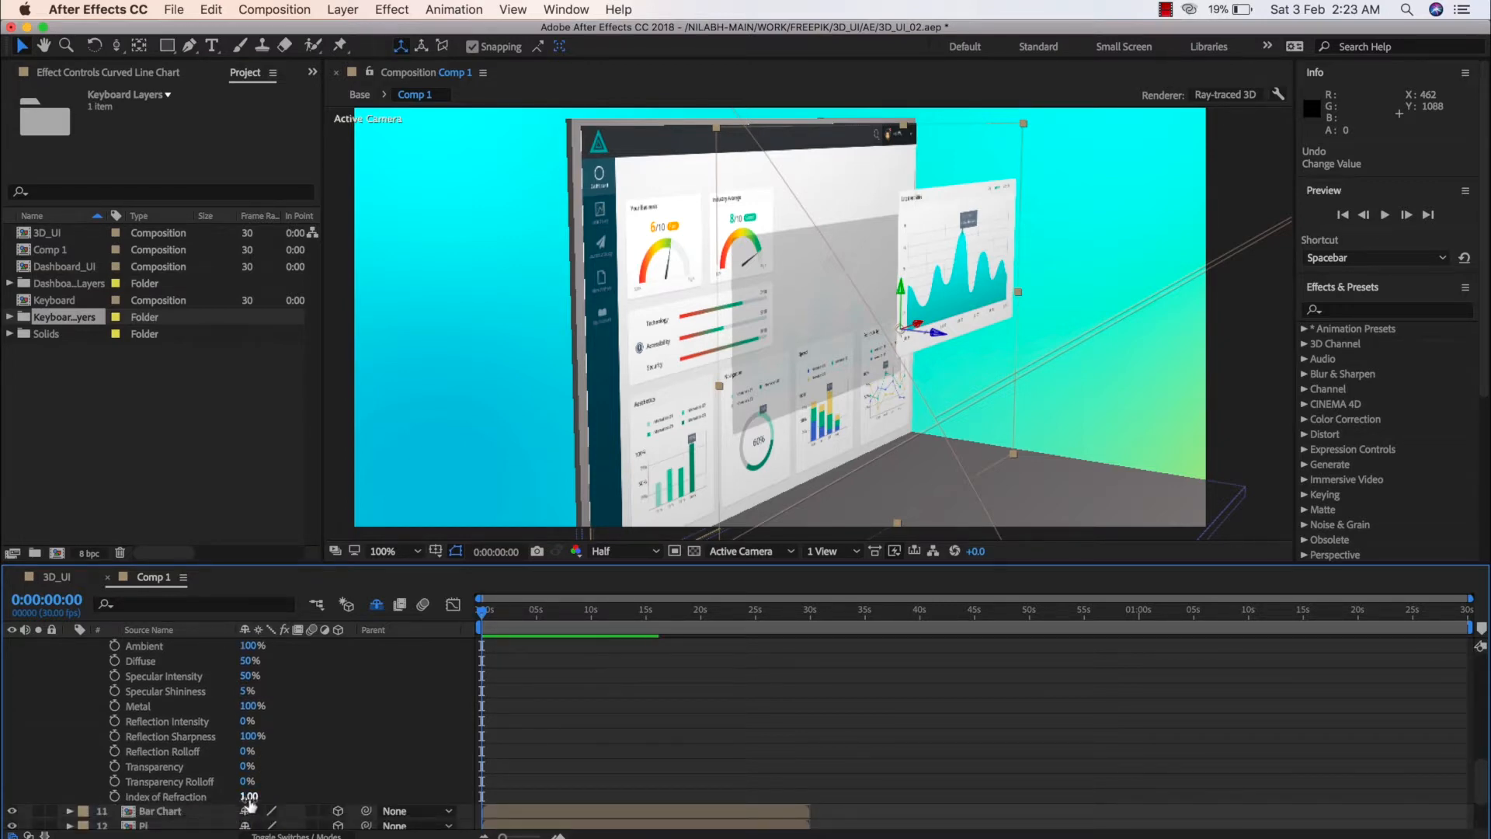
{"action": "left_click_drag", "start_coordinate": [242, 772], "coordinate": [306, 771]}
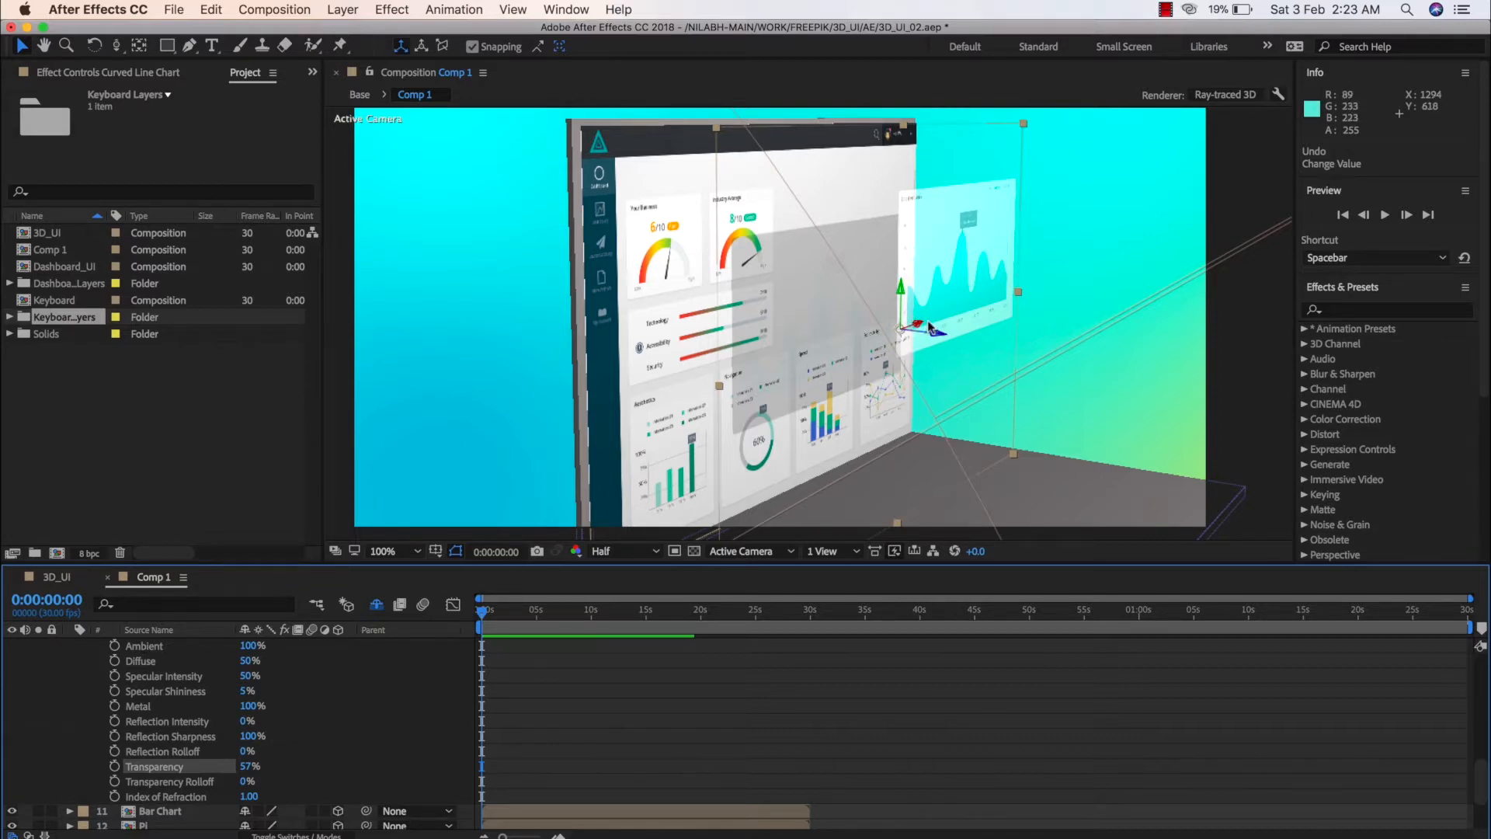
Set the Comp 1 preview resolution to Full for a close-up inspection of the floating chart card
{"action": "key", "text": "comma"}
{"action": "key", "text": "period"}
{"action": "key", "text": "period"}
{"action": "key", "text": "space"}
{"action": "left_click_drag", "start_coordinate": [929, 327], "coordinate": [858, 378]}
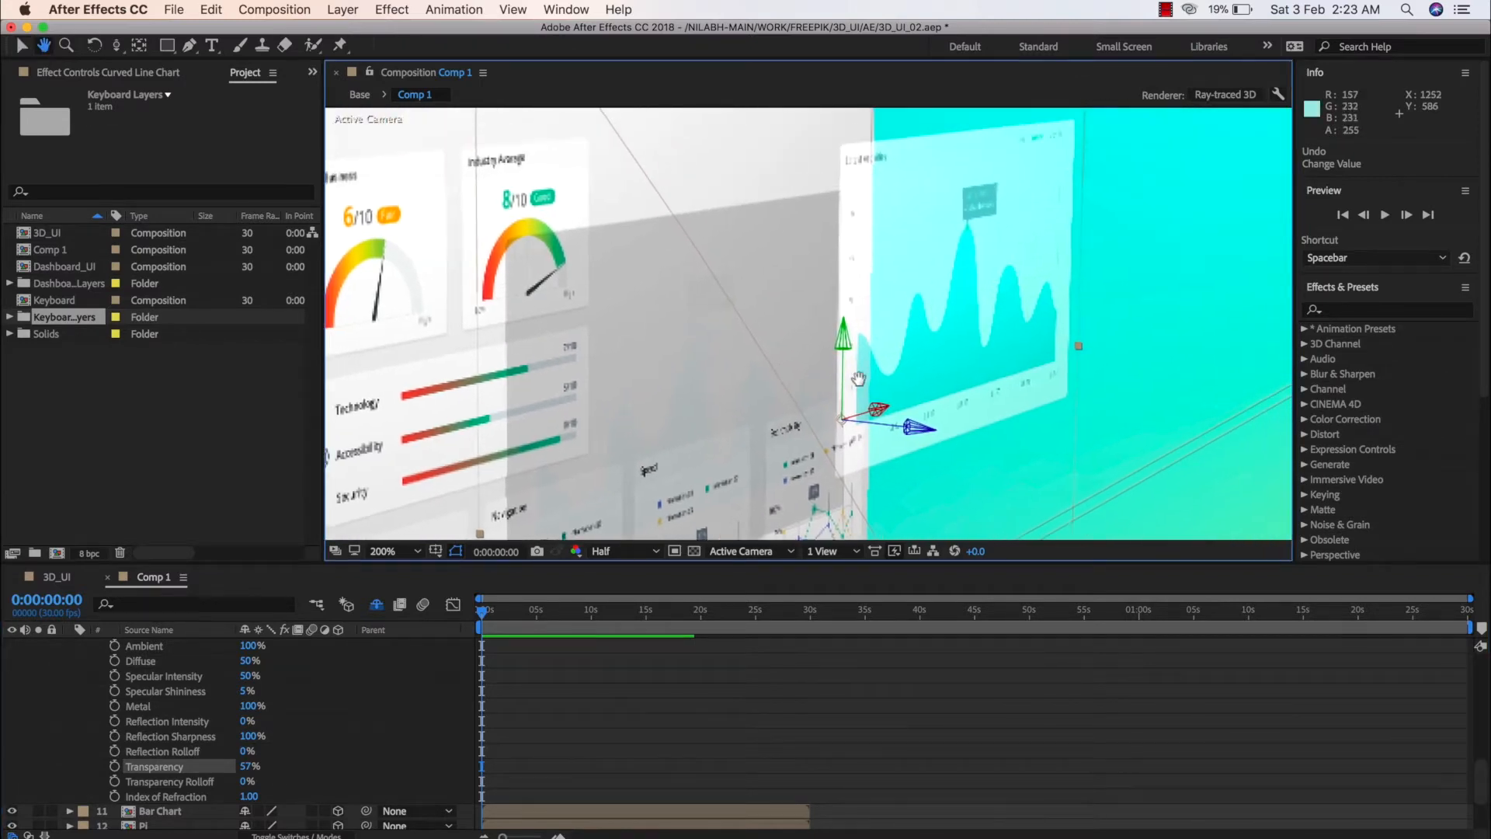
{"action": "left_click", "coordinate": [617, 550]}
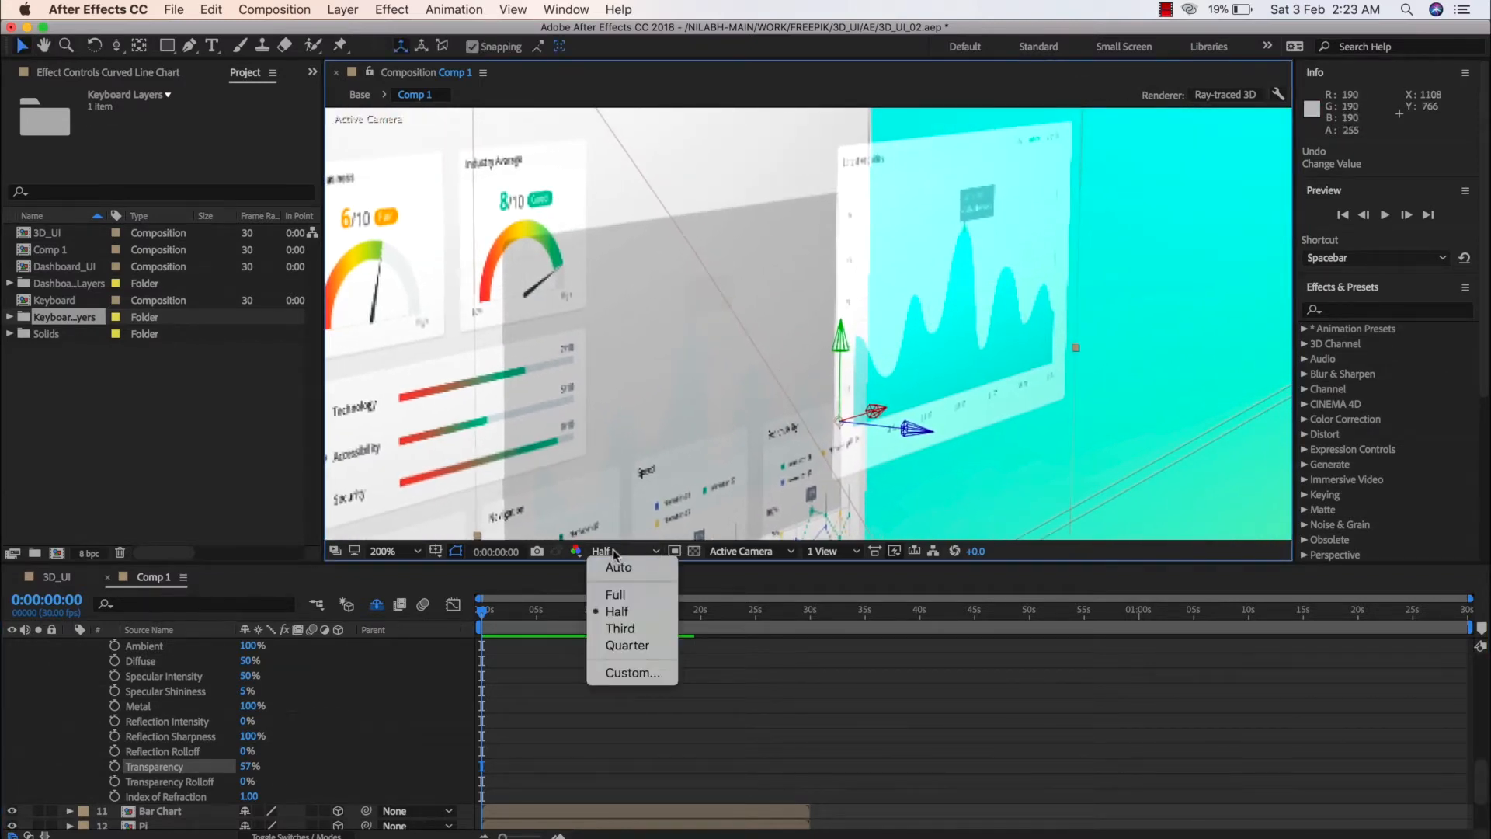
{"action": "left_click", "coordinate": [614, 596]}
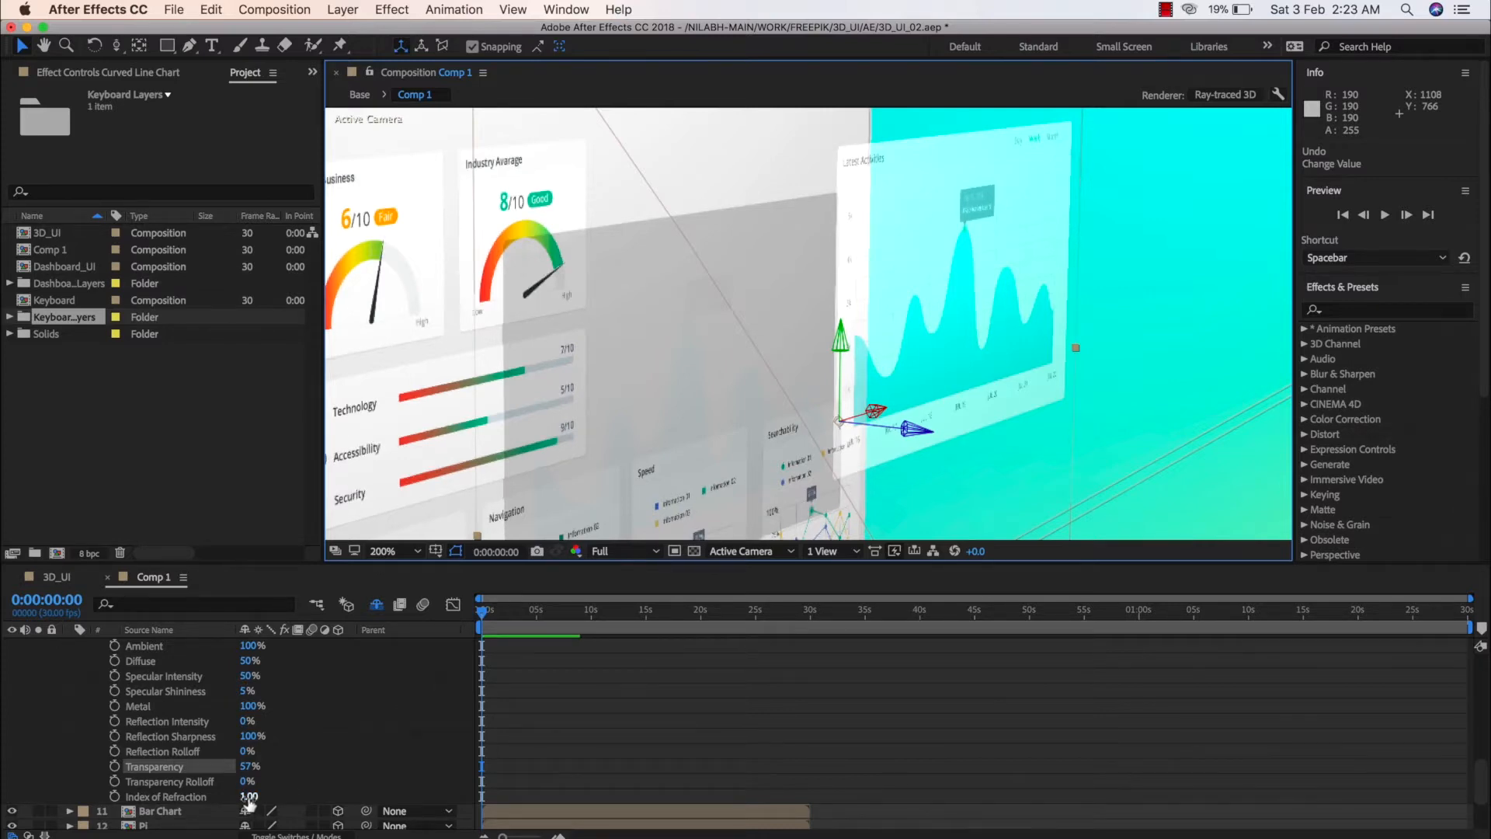
Adjust the Index of Refraction of the Curved Line Chart layer through 1.04 and 1.09, settling on 1.01
{"action": "mouse_move", "coordinate": [249, 800]}
{"action": "left_mouse_down"}
{"action": "mouse_move", "coordinate": [332, 799]}
{"action": "mouse_move", "coordinate": [231, 796]}
{"action": "left_mouse_up"}
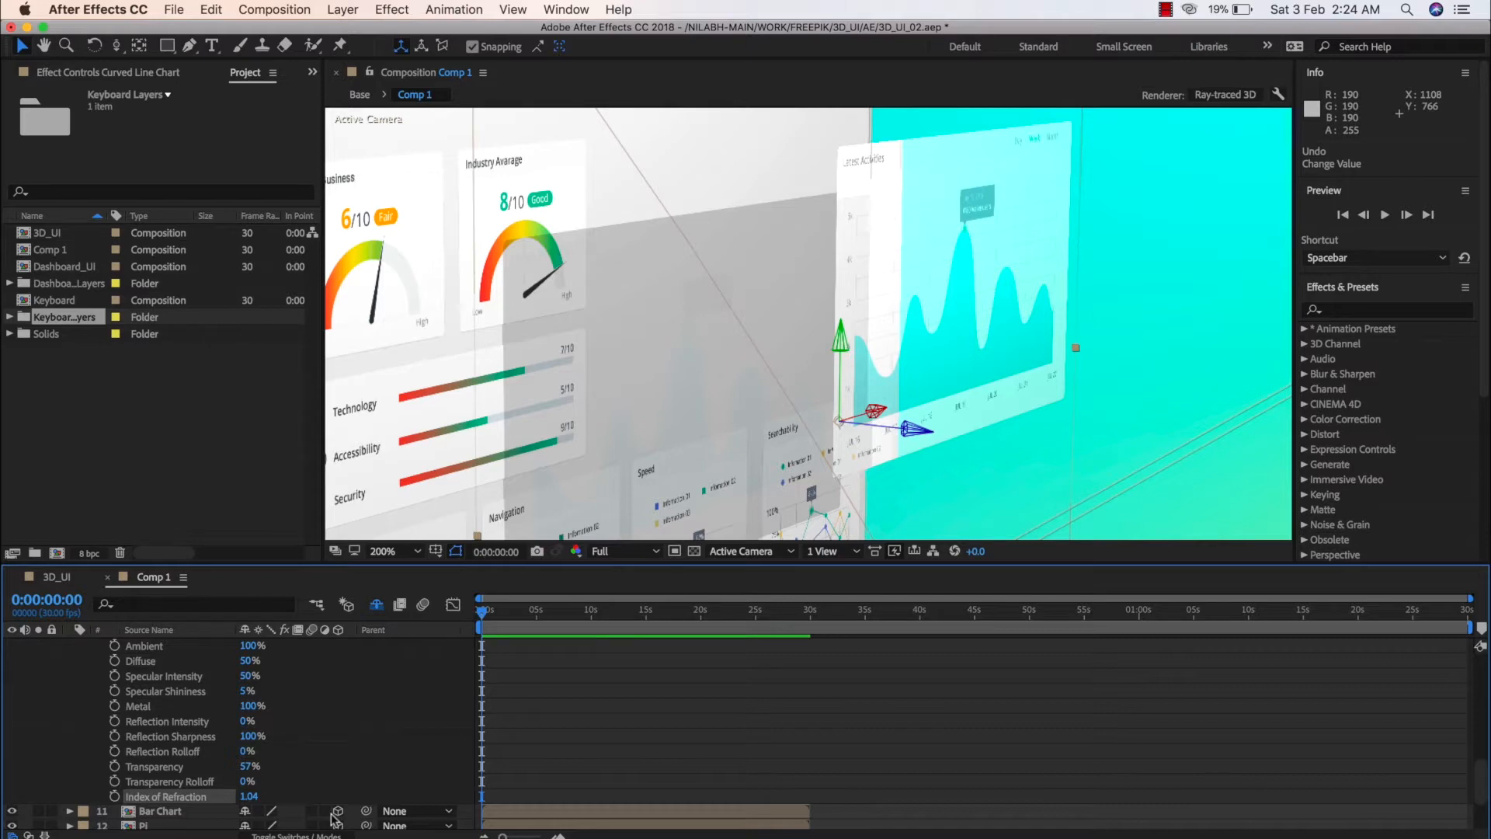
{"action": "scroll", "coordinate": [706, 483], "scroll_direction": "down", "scroll_amount": 3}
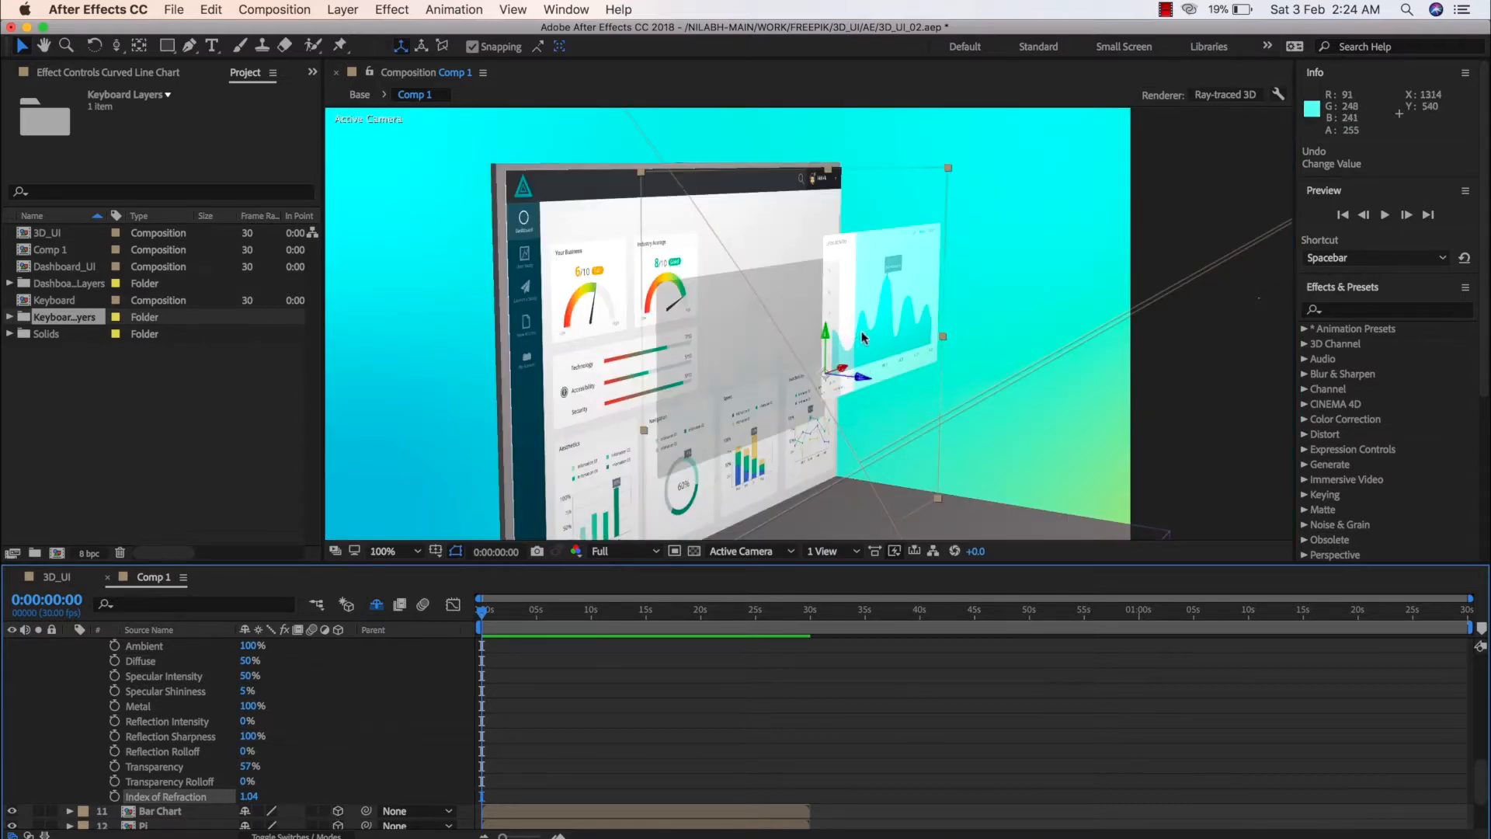
{"action": "left_click", "coordinate": [250, 798]}
{"action": "key", "text": "Return"}
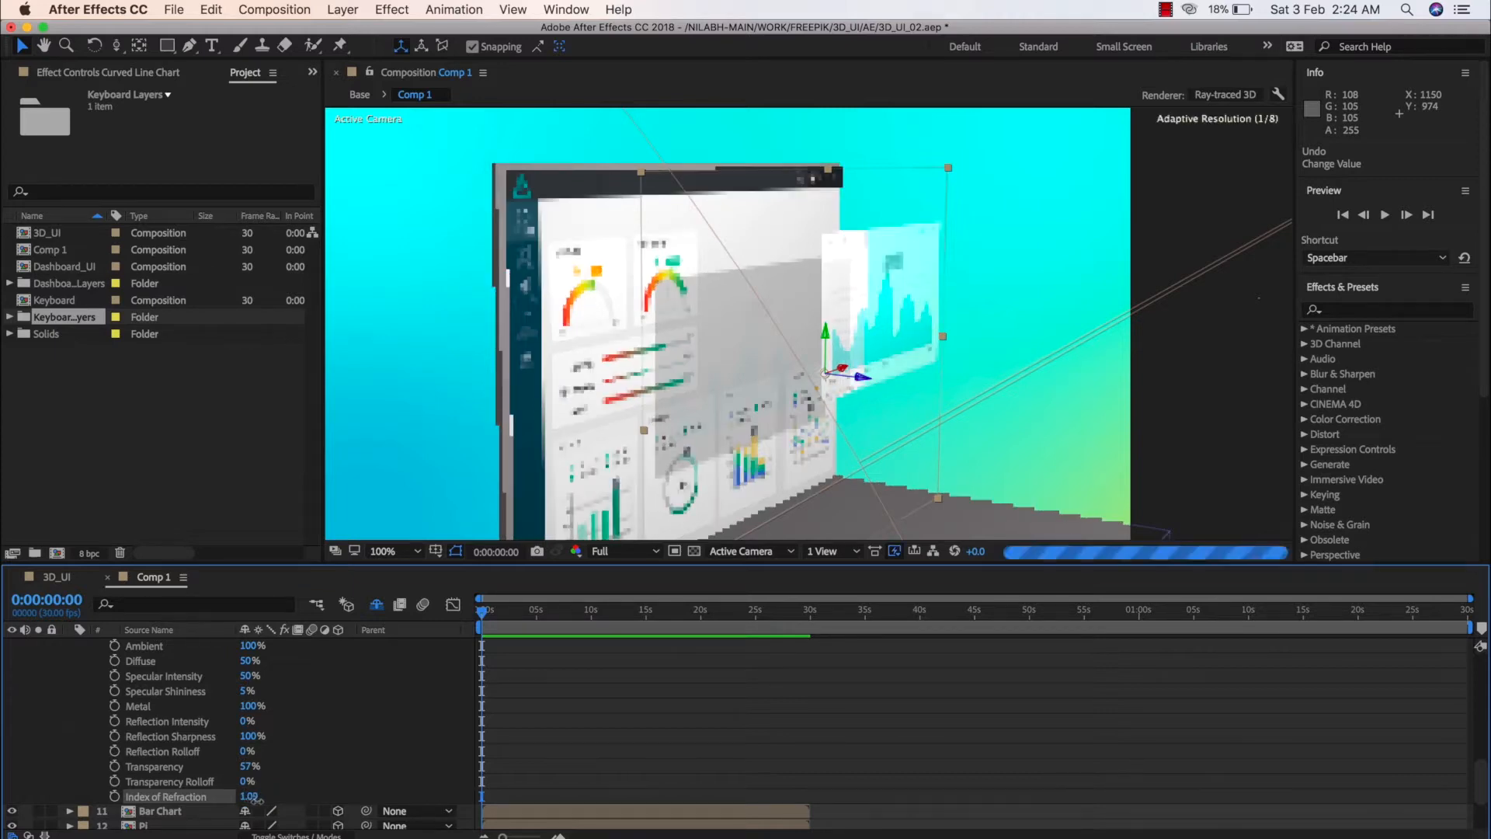
{"action": "left_click_drag", "start_coordinate": [248, 798], "coordinate": [247, 799]}
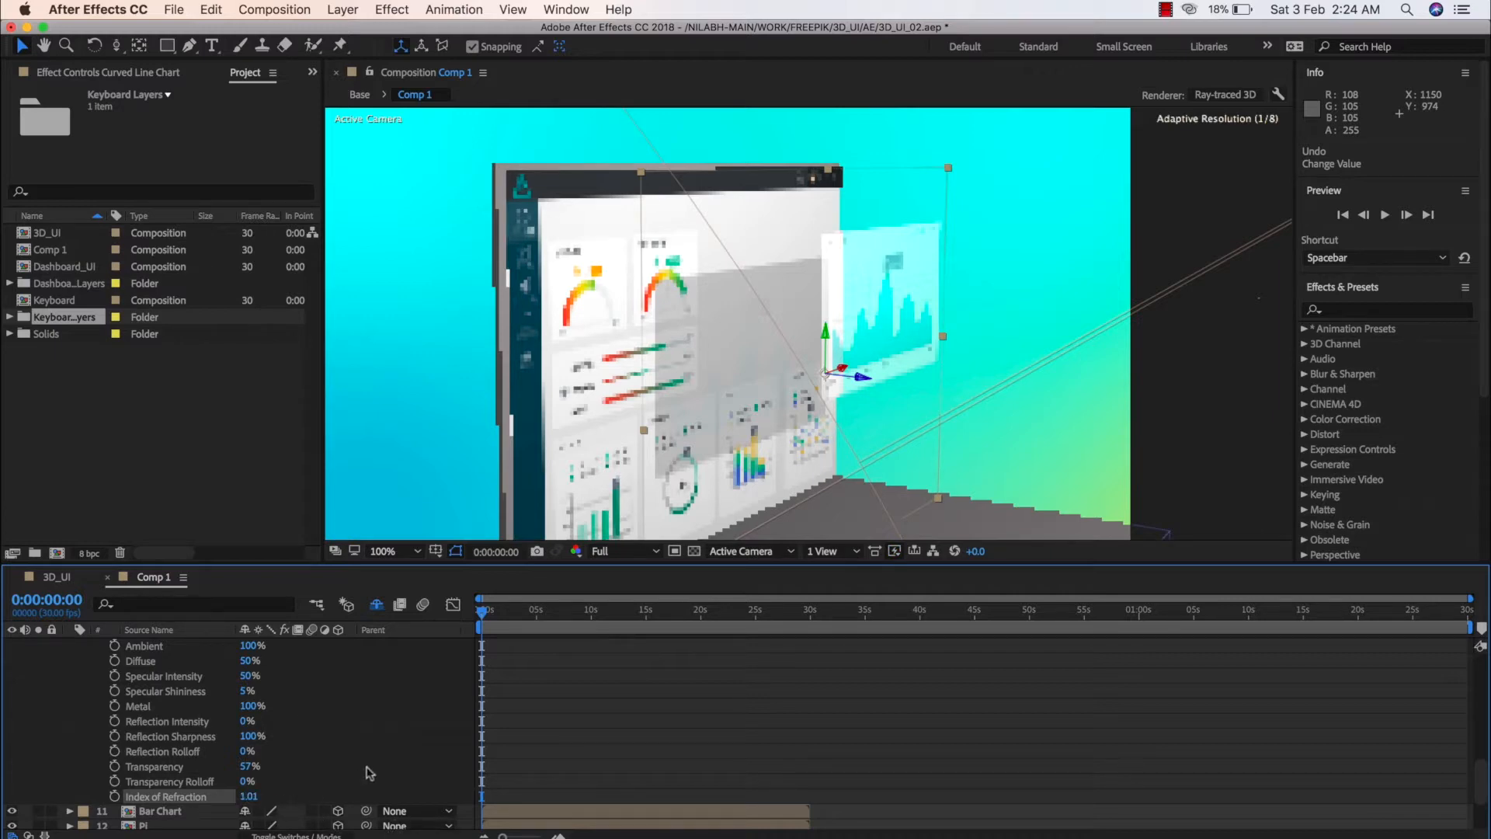
Set the Curved Line Chart layer's Transparency to 20% and its Specular Intensity to 61%
{"action": "left_click_drag", "start_coordinate": [247, 765], "coordinate": [259, 767]}
{"action": "left_click", "coordinate": [250, 766]}
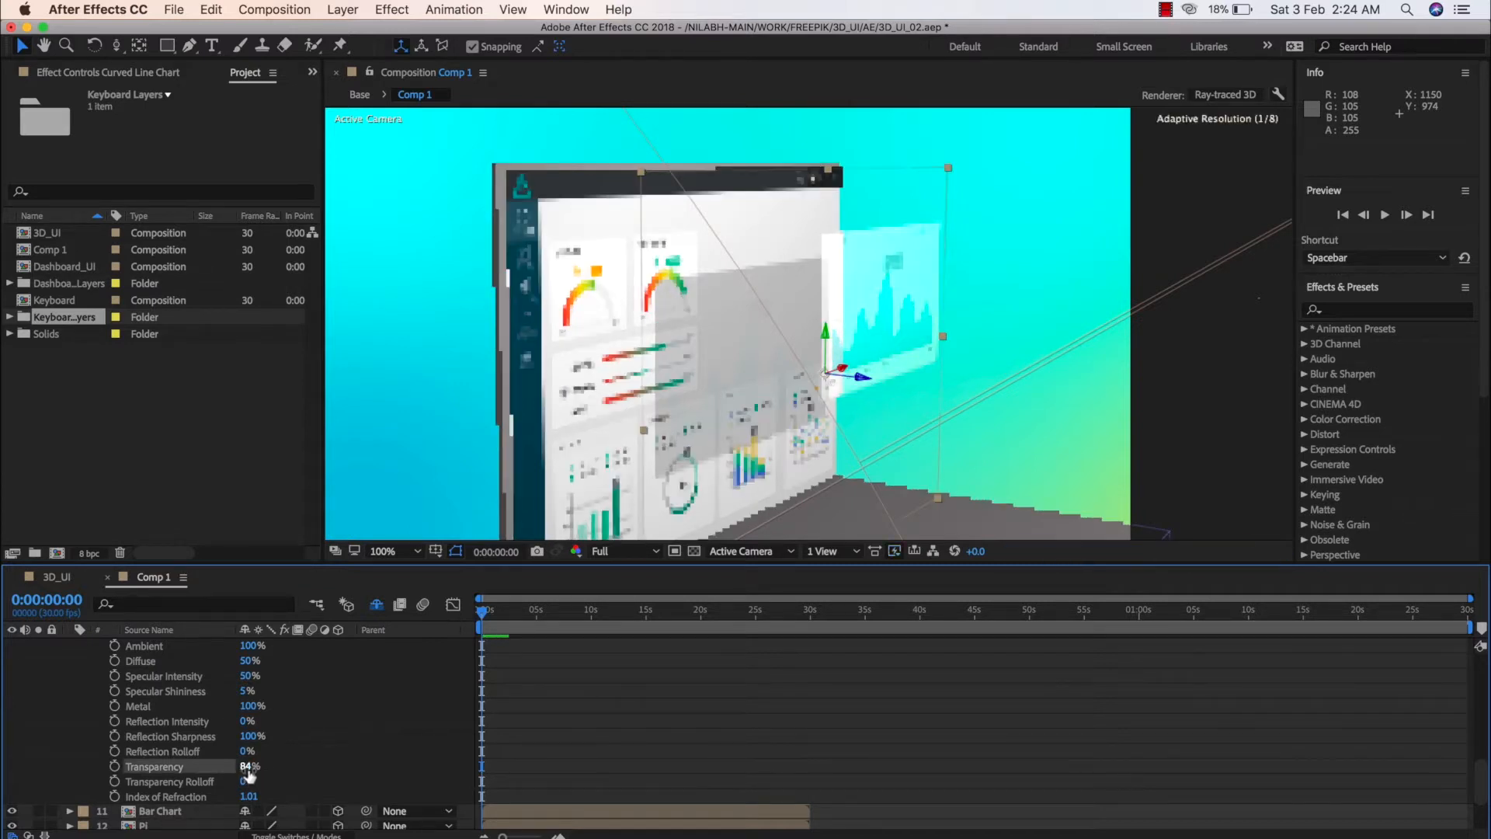
{"action": "type", "text": "70"}
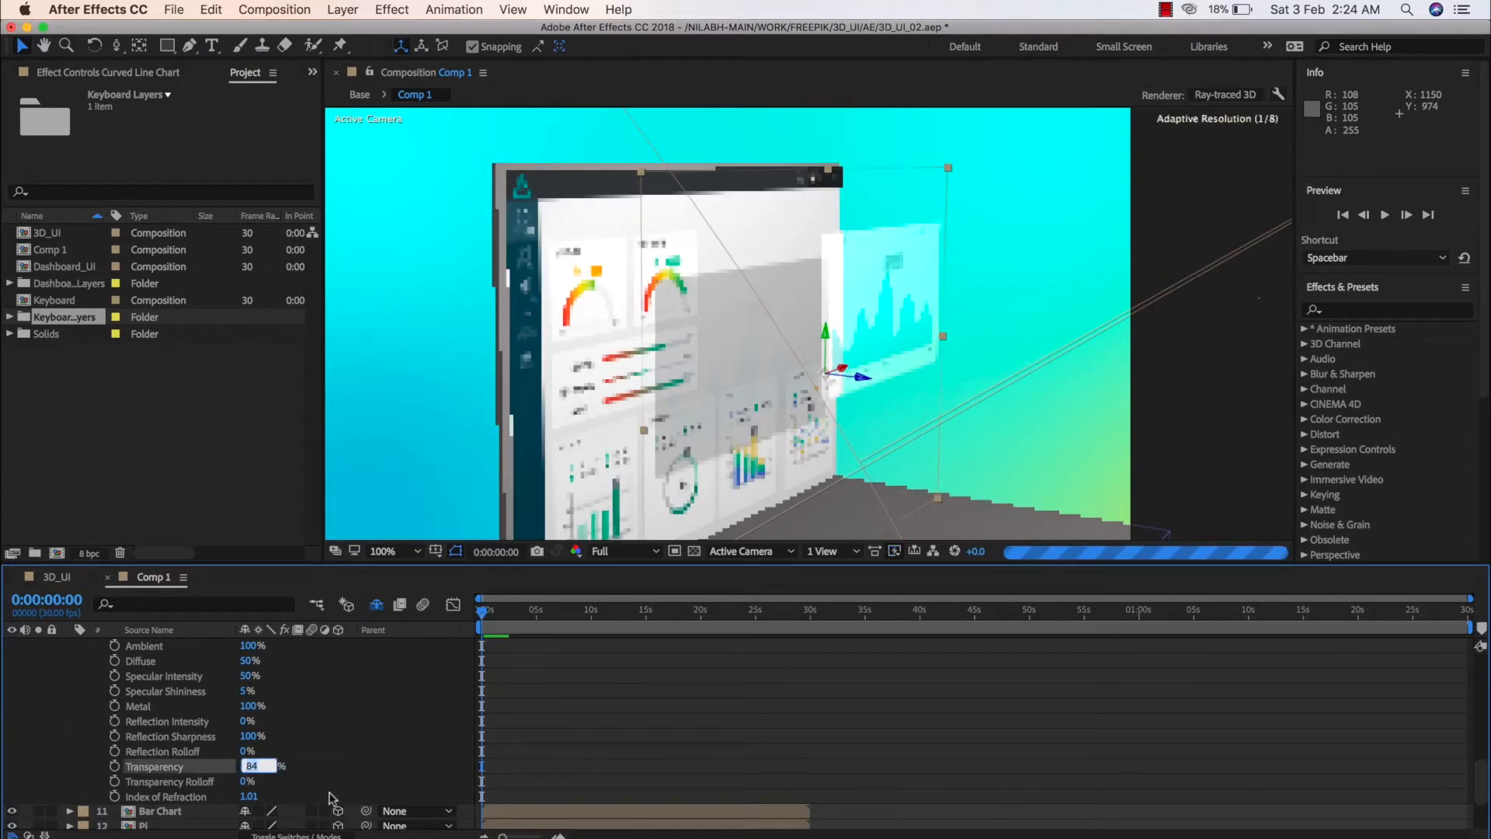
{"action": "type", "text": "0"}
{"action": "key", "text": "Return"}
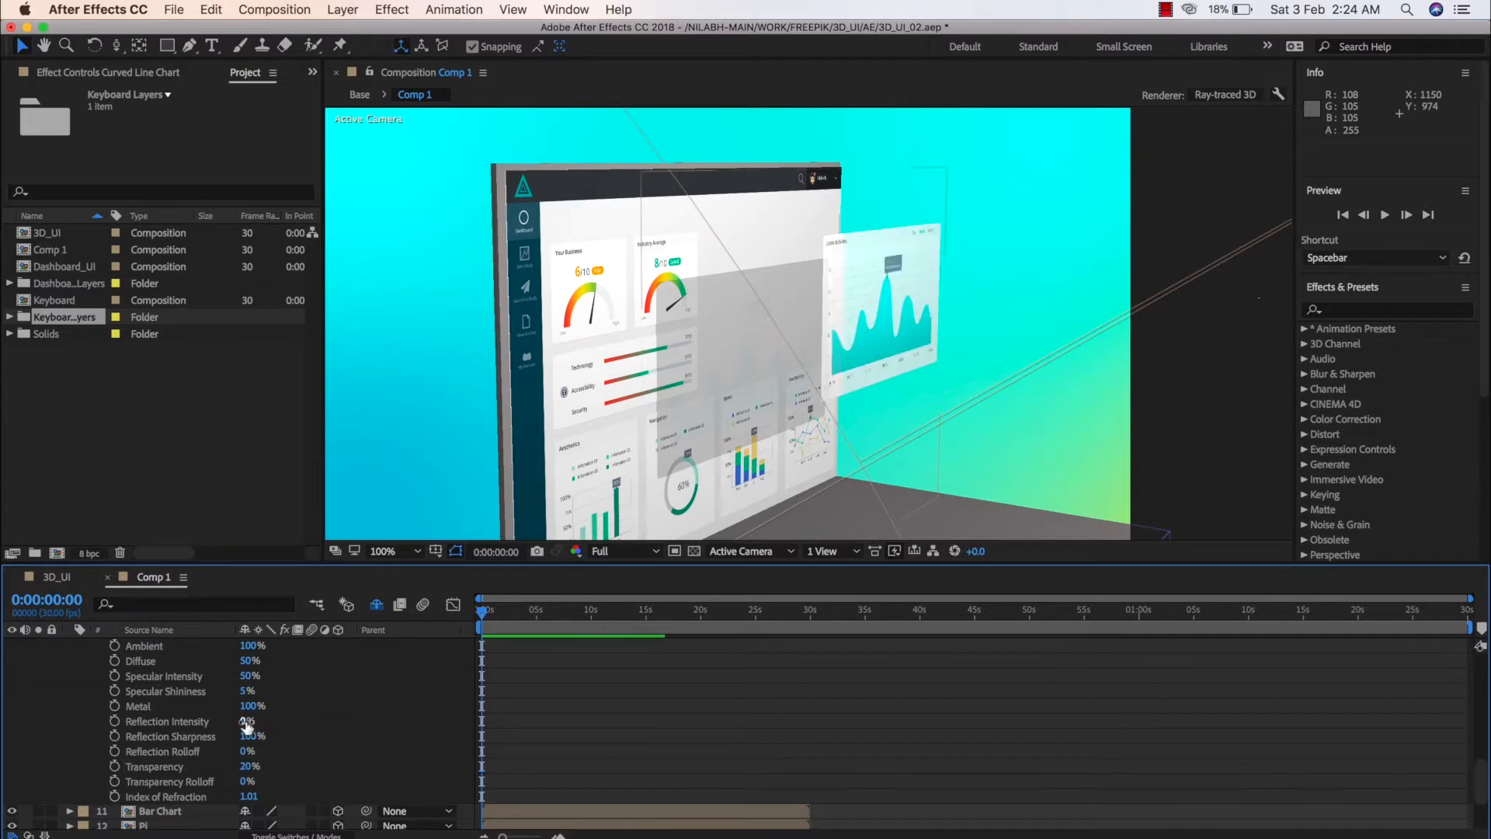
{"action": "left_click_drag", "start_coordinate": [247, 726], "coordinate": [253, 699]}
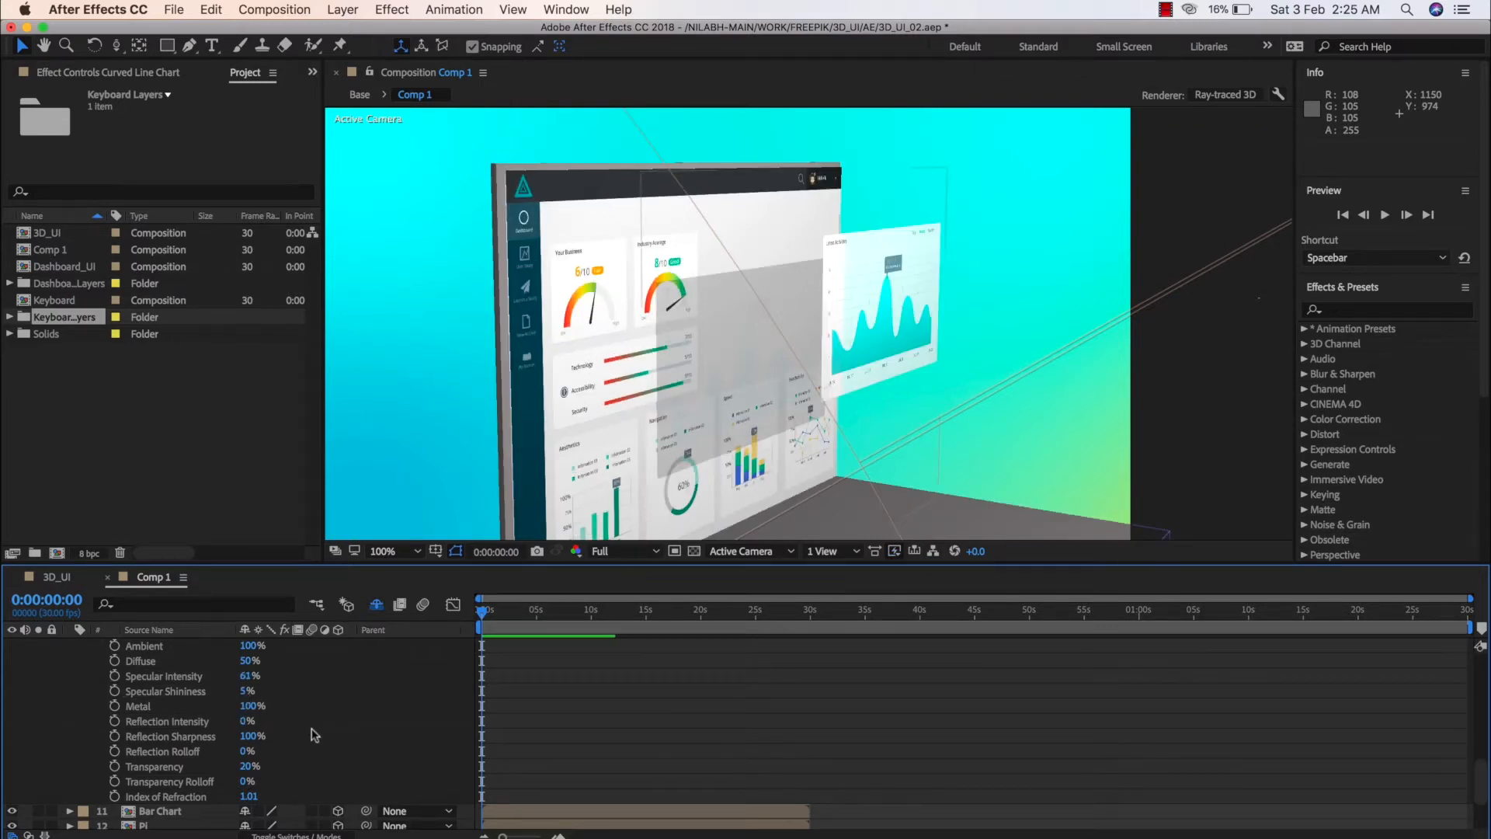
Examine the Material Options of the Keyboard layer in the 3D_UI composition for reference
{"action": "left_click", "coordinate": [55, 577]}
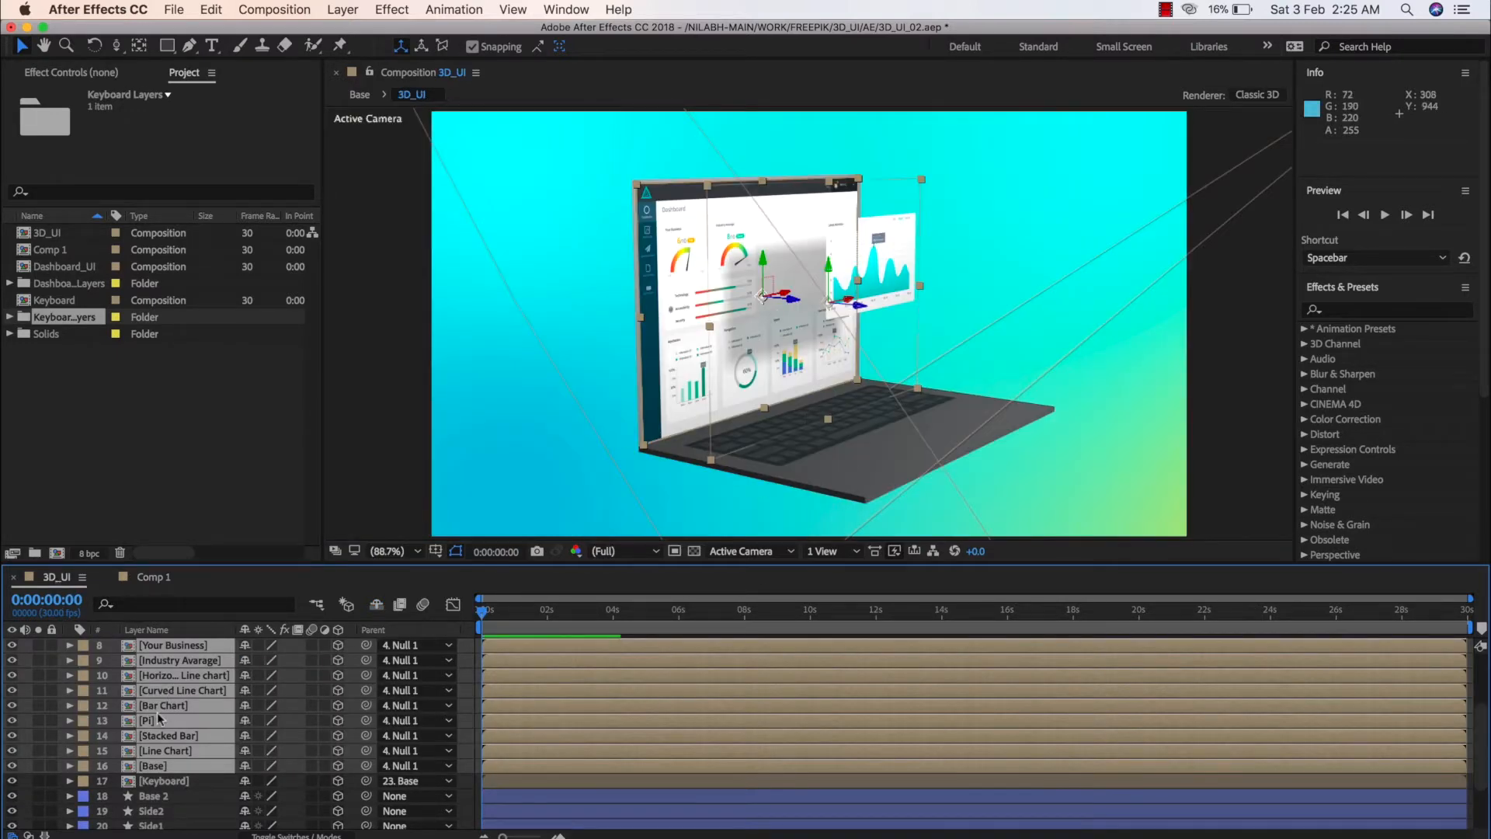
{"action": "left_click", "coordinate": [129, 783]}
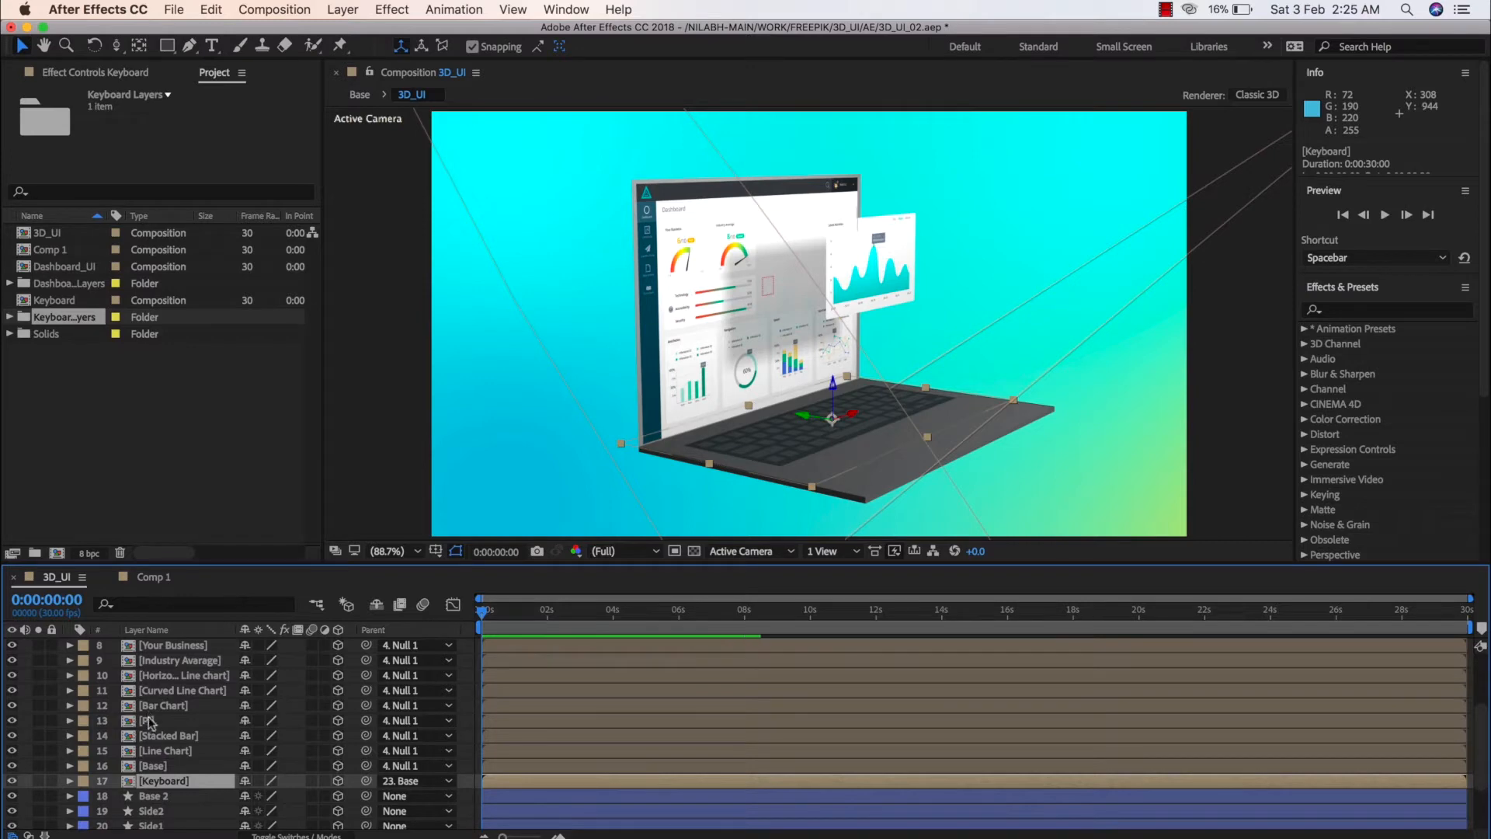
{"action": "left_click", "coordinate": [70, 782]}
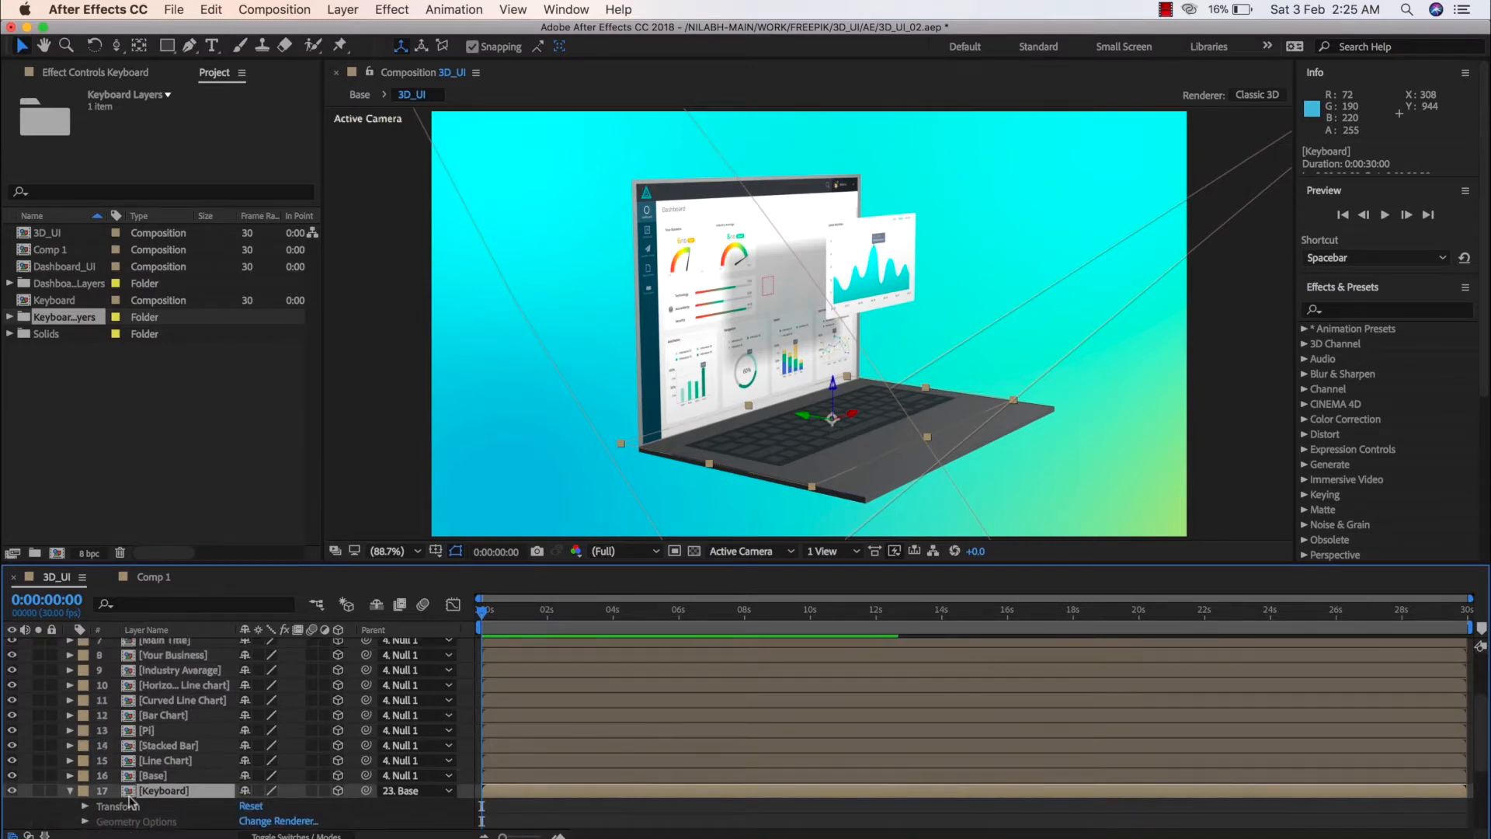
{"action": "scroll", "coordinate": [82, 788], "scroll_direction": "down", "scroll_amount": 2}
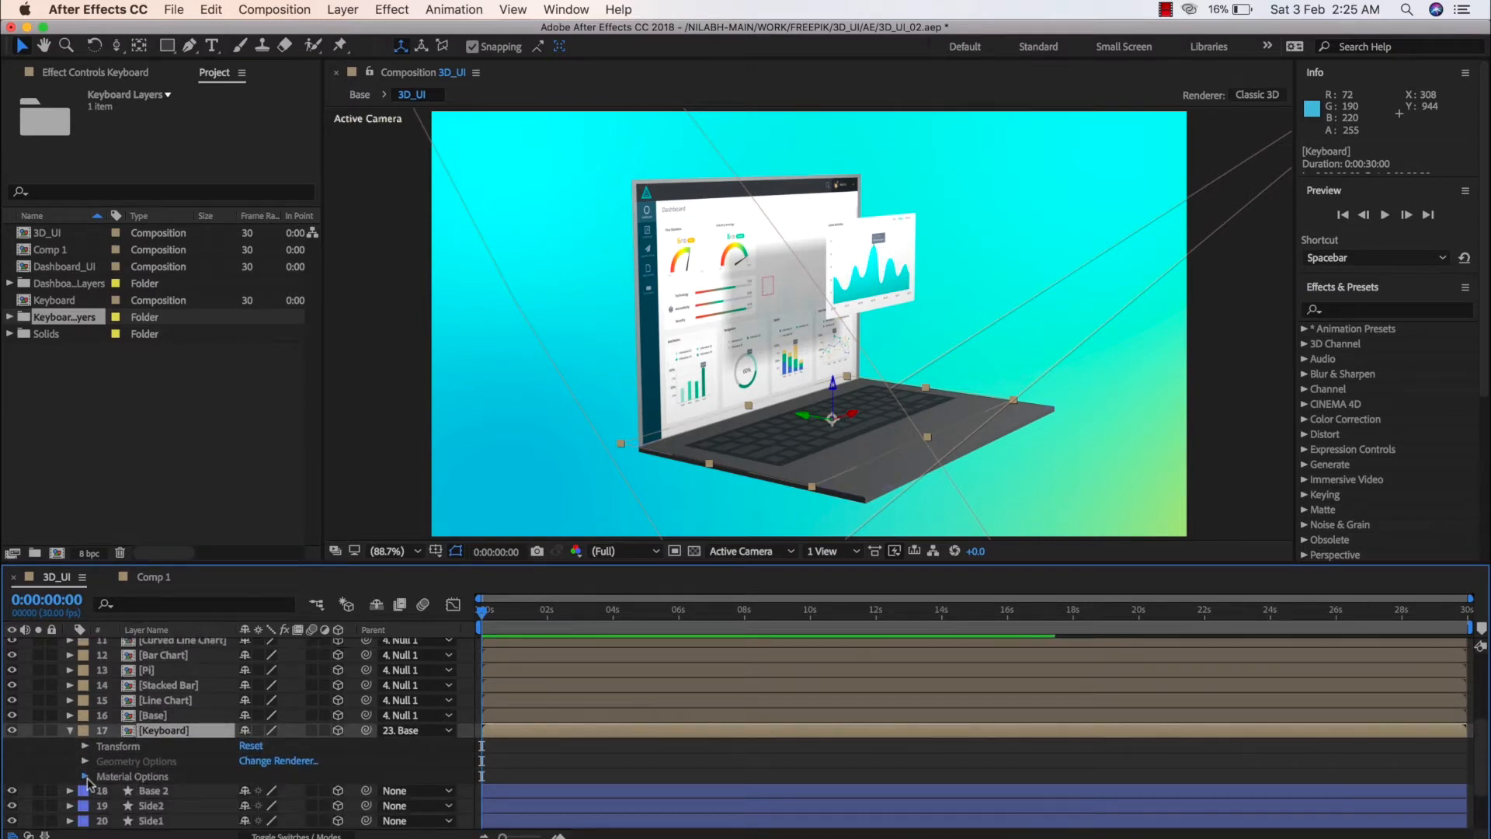
{"action": "left_click", "coordinate": [85, 775]}
{"action": "scroll", "coordinate": [94, 768], "scroll_direction": "down", "scroll_amount": 5}
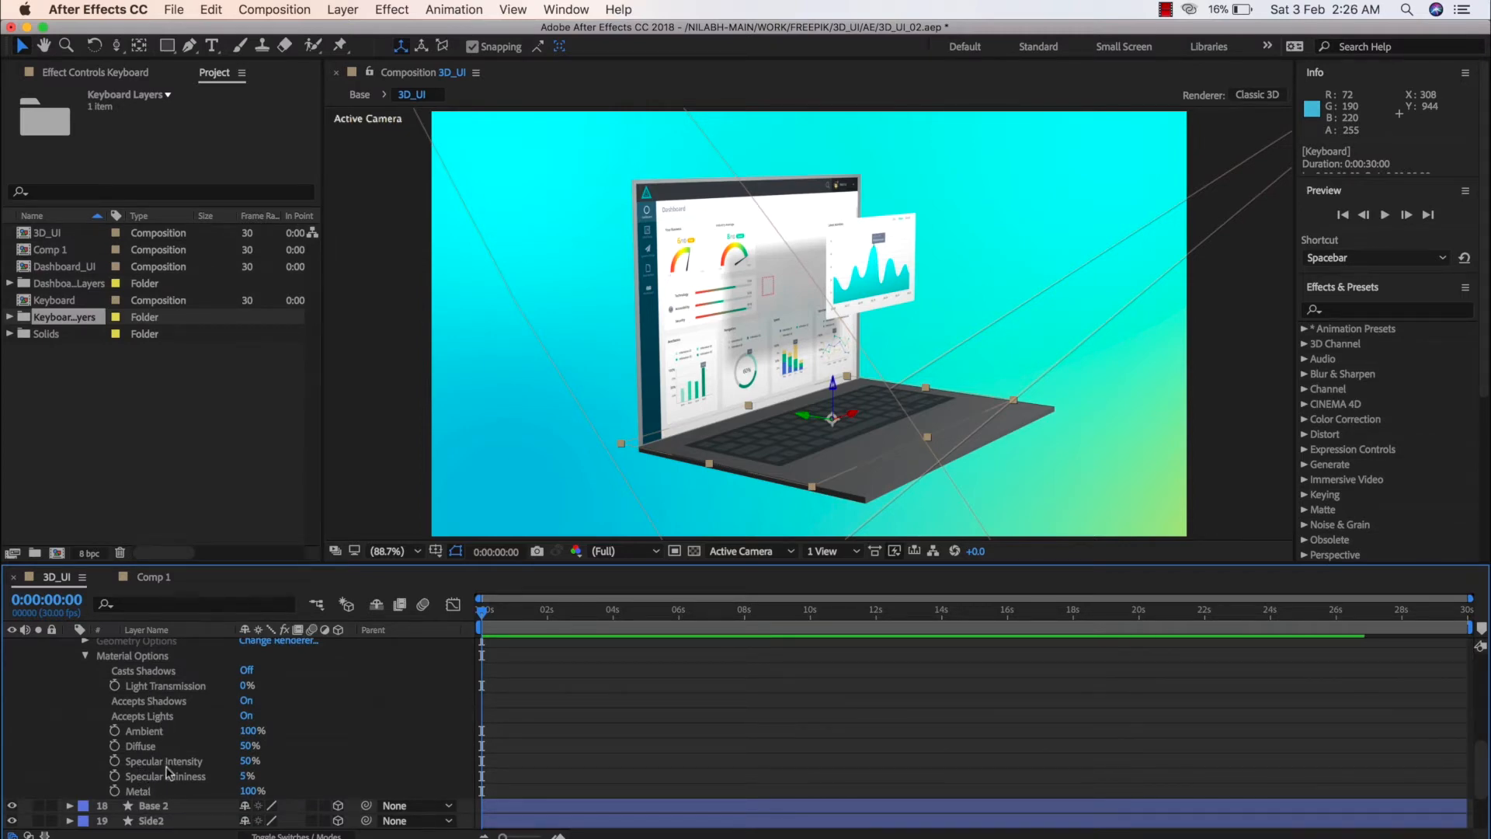
Return to Comp 1, set its Ray-tracing Quality to 3 in the Ray-traced 3D renderer options, and apply the composition settings
{"action": "left_click", "coordinate": [150, 581]}
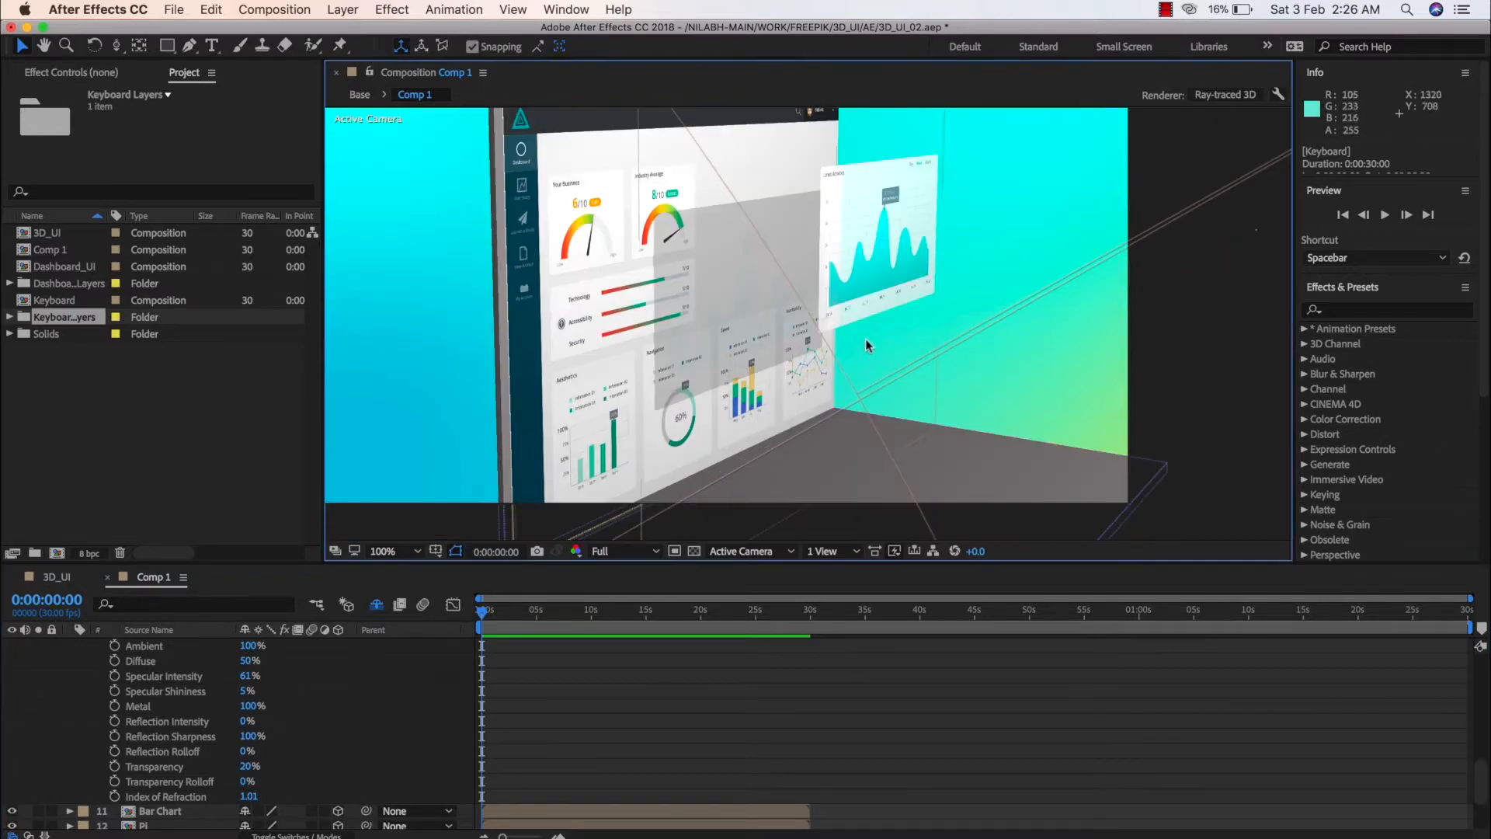
{"action": "left_click", "coordinate": [1225, 94]}
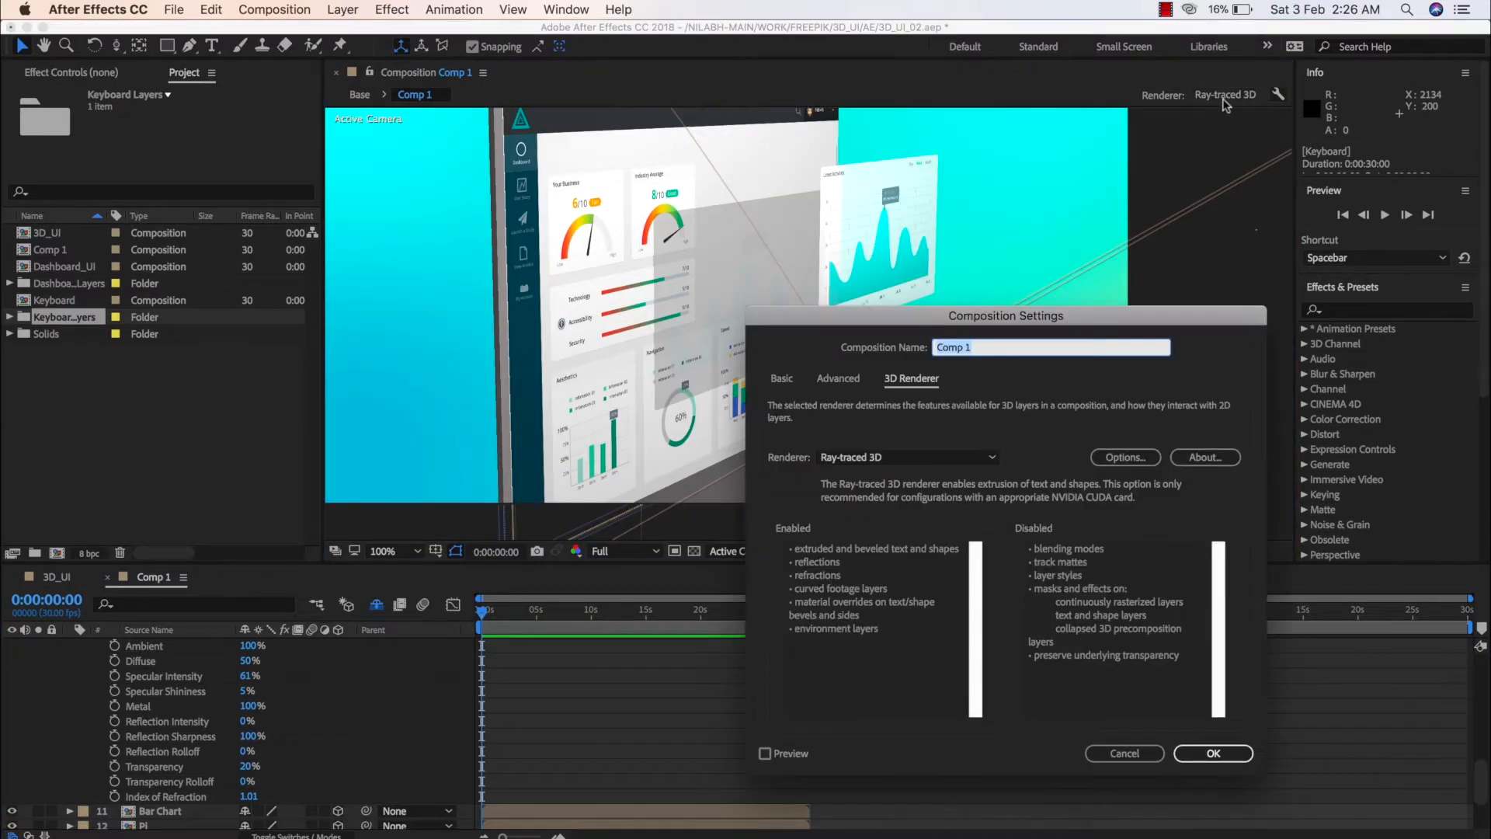
{"action": "left_click", "coordinate": [1134, 457]}
{"action": "left_click", "coordinate": [934, 313]}
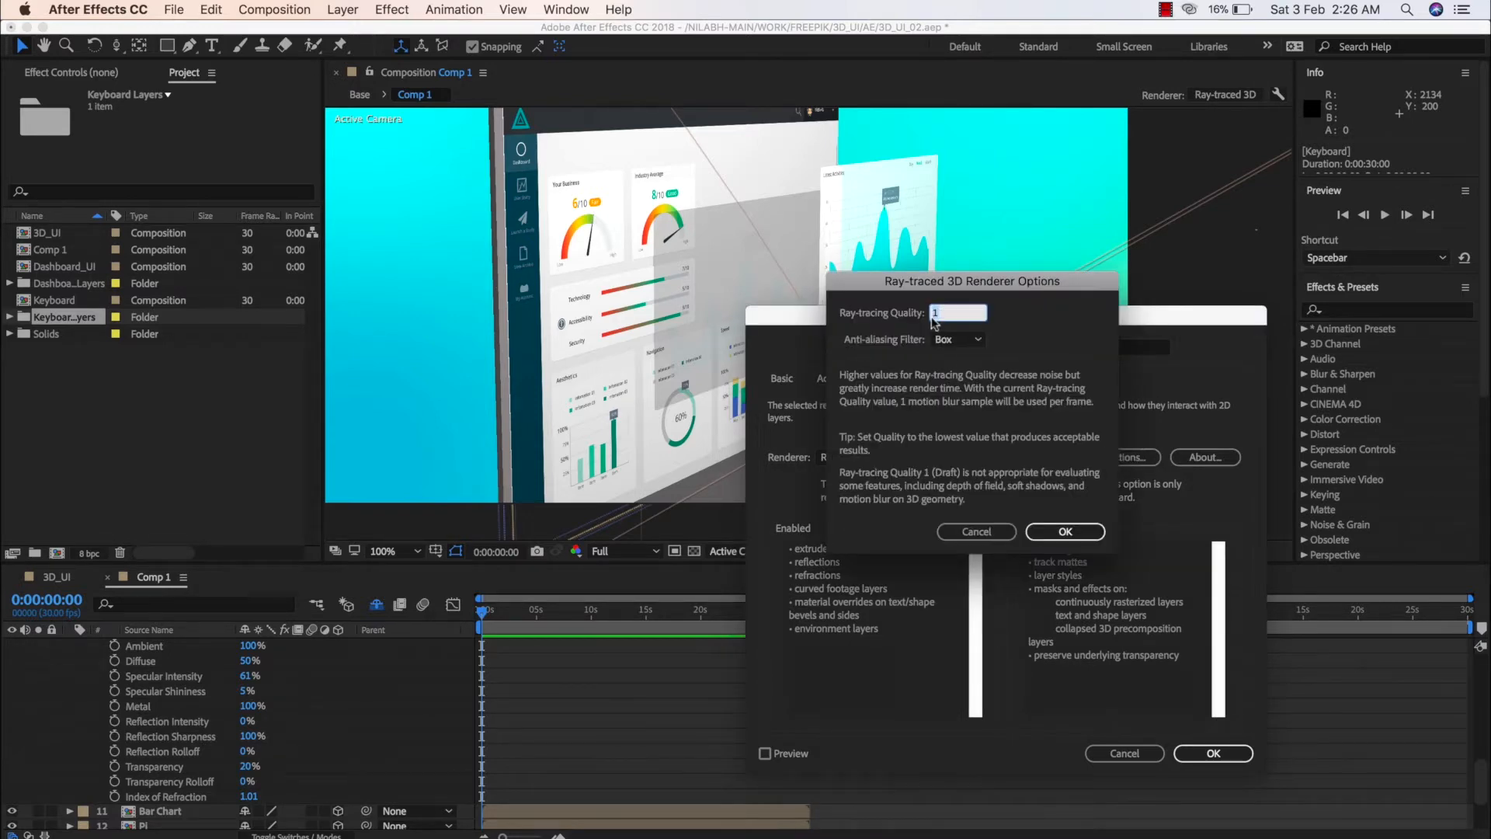
{"action": "type", "text": "3"}
{"action": "left_click", "coordinate": [1065, 531]}
{"action": "left_click", "coordinate": [1213, 753]}
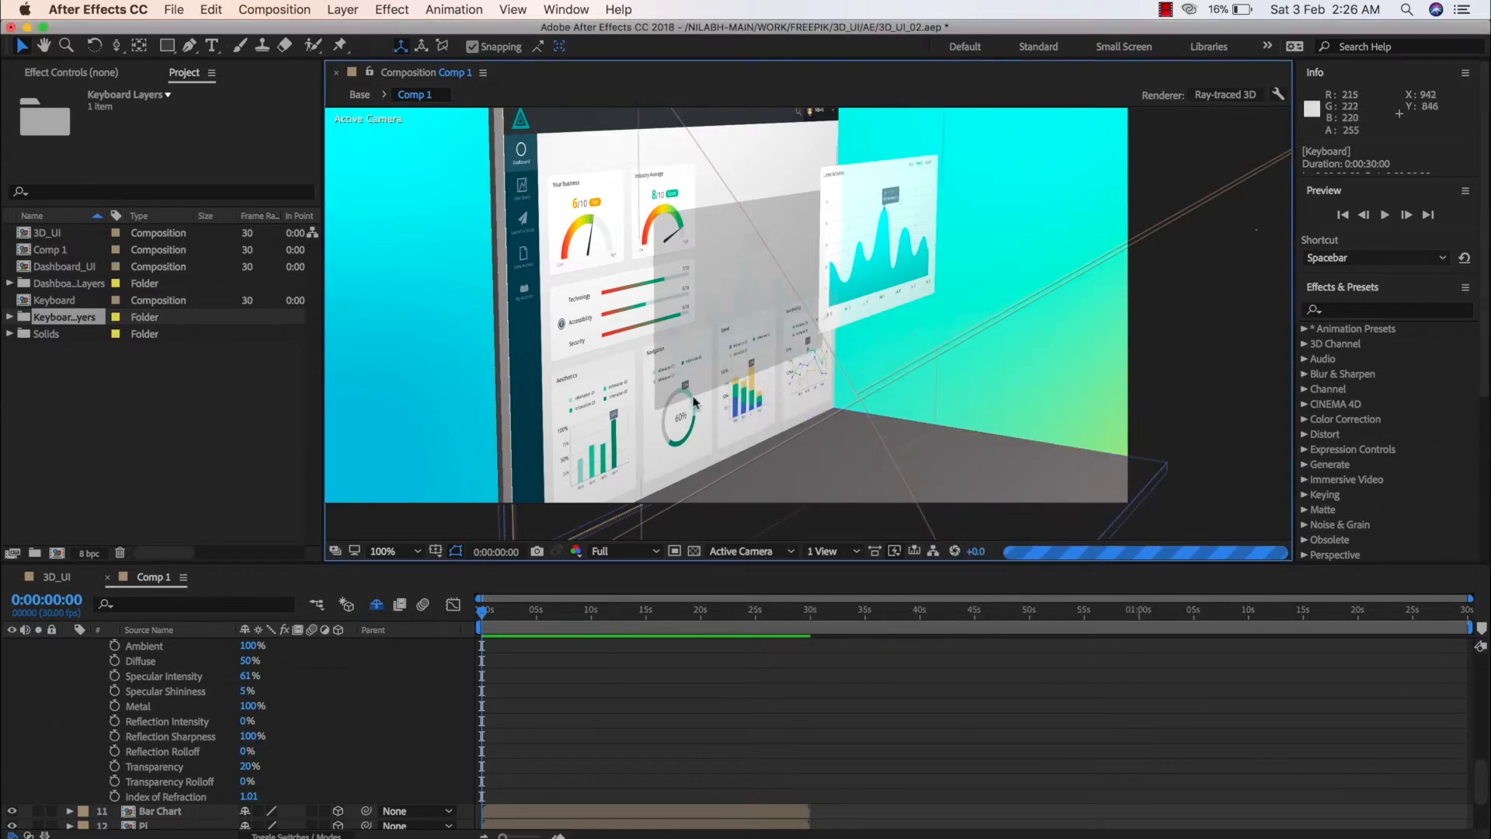
Set the Shadow Diffusion of Spot Light 1 to 80 pixels
{"action": "left_click", "coordinate": [187, 729]}
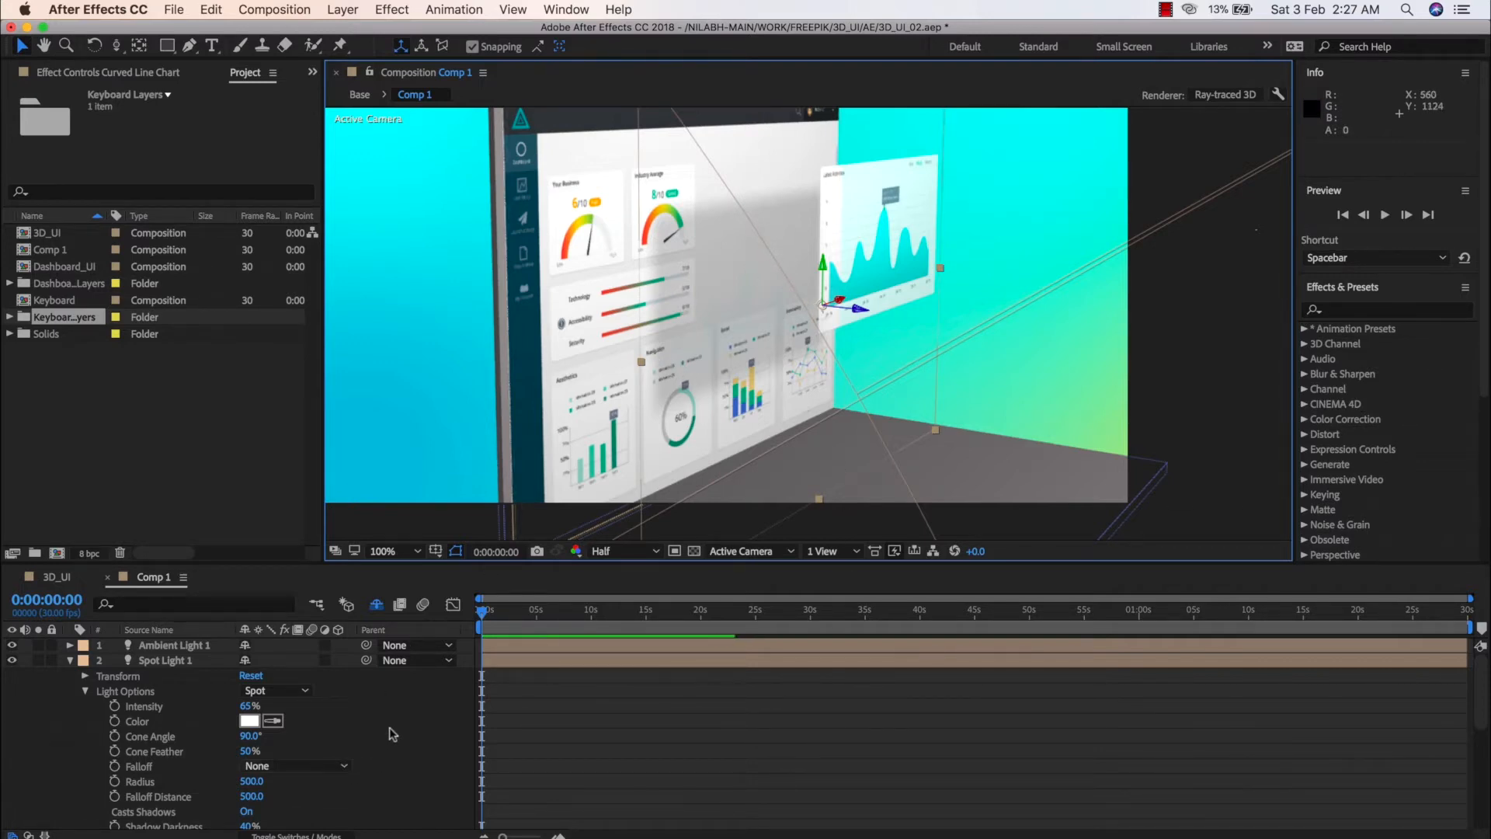
{"action": "left_click", "coordinate": [320, 807]}
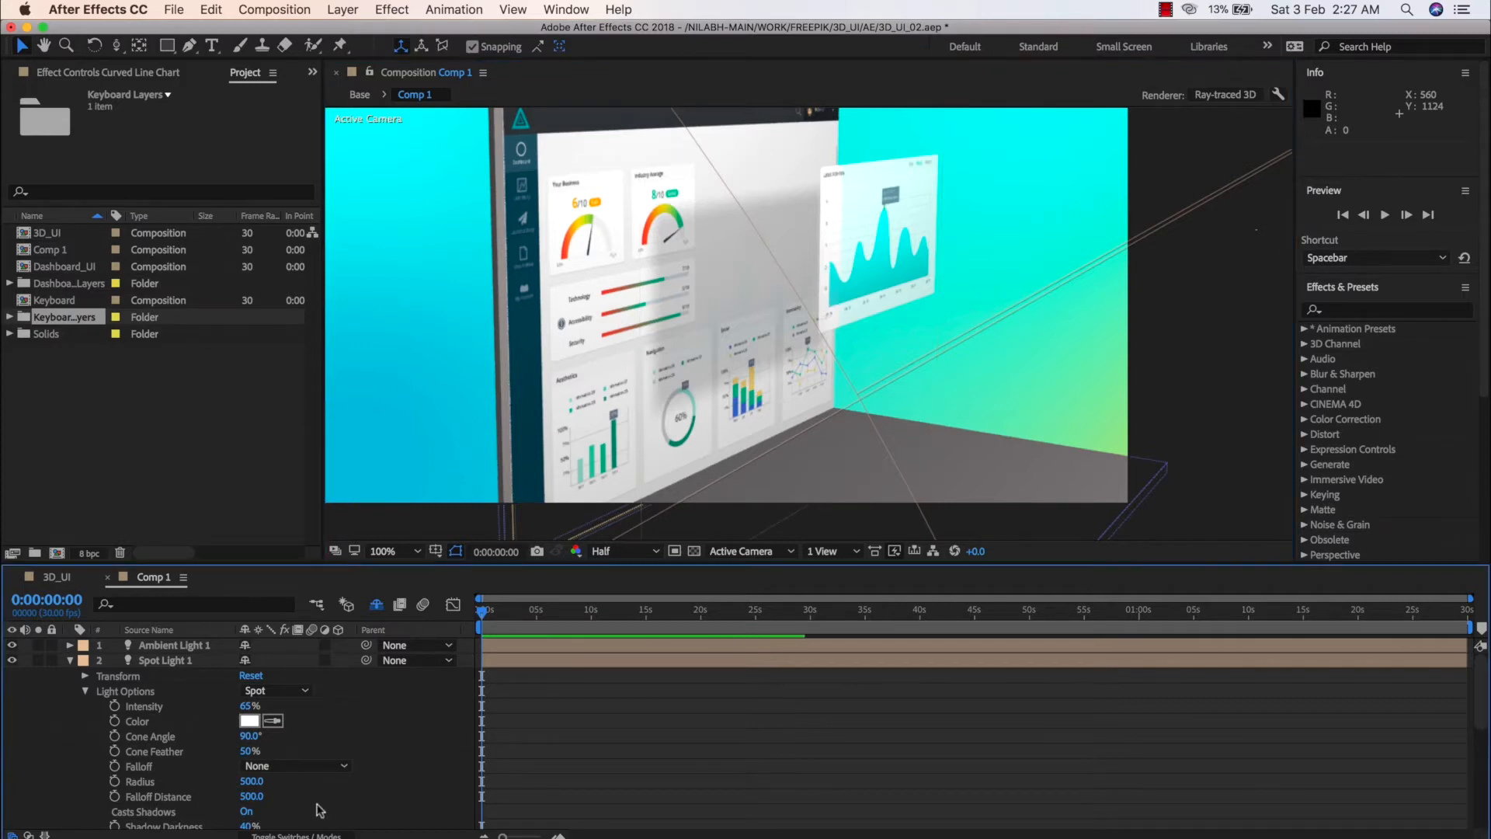
{"action": "scroll", "coordinate": [318, 805], "scroll_direction": "down", "scroll_amount": 2}
{"action": "scroll", "coordinate": [318, 804], "scroll_direction": "down", "scroll_amount": 1}
{"action": "left_click", "coordinate": [247, 796]}
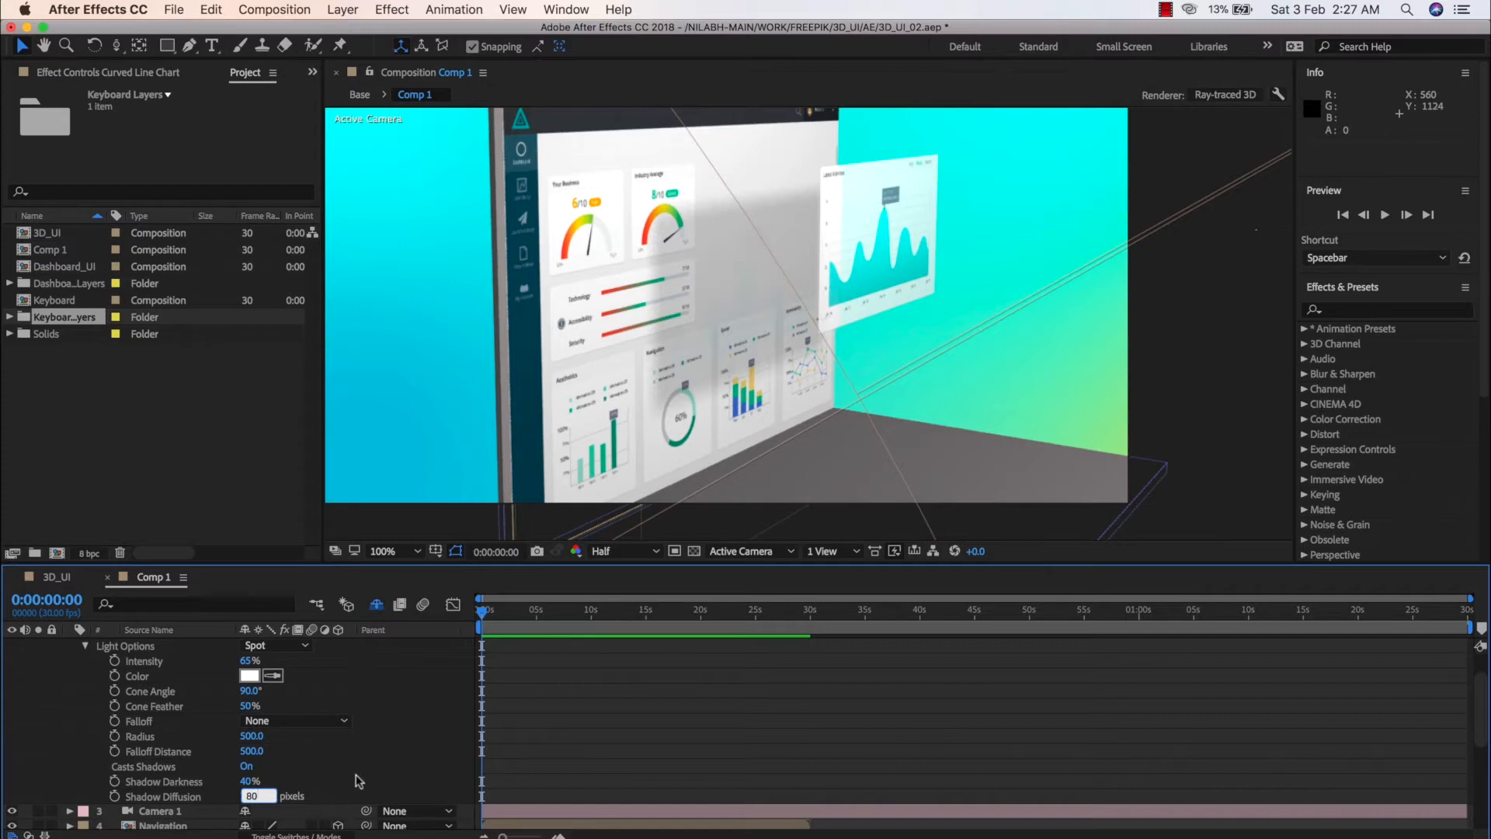
{"action": "type", "text": "80"}
{"action": "key", "text": "Return"}
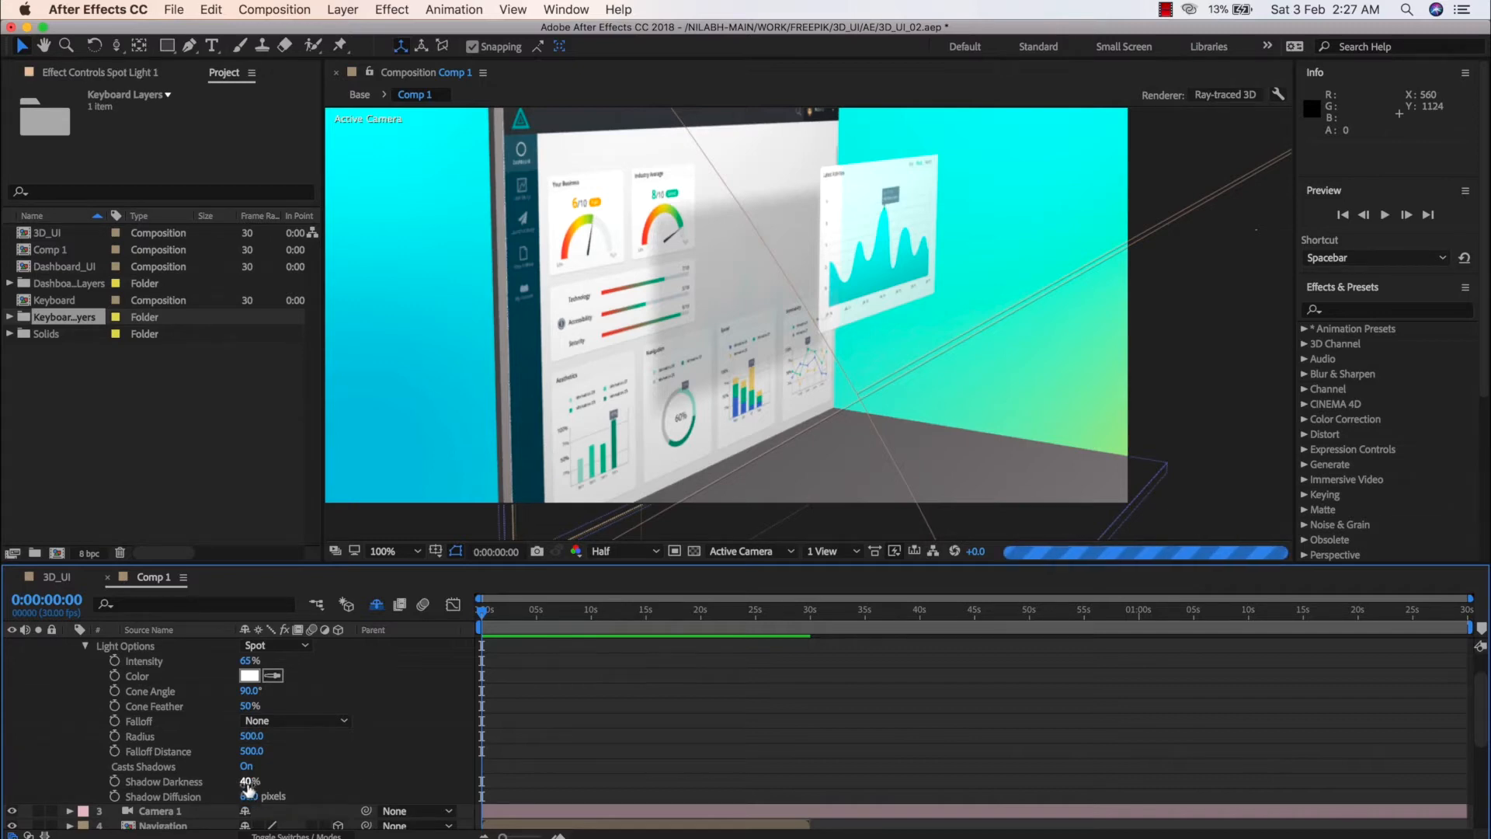
Set the Shadow Darkness of Spot Light 1 to 35% and check the chart's shadow on the laptop screen
{"action": "left_click", "coordinate": [247, 782]}
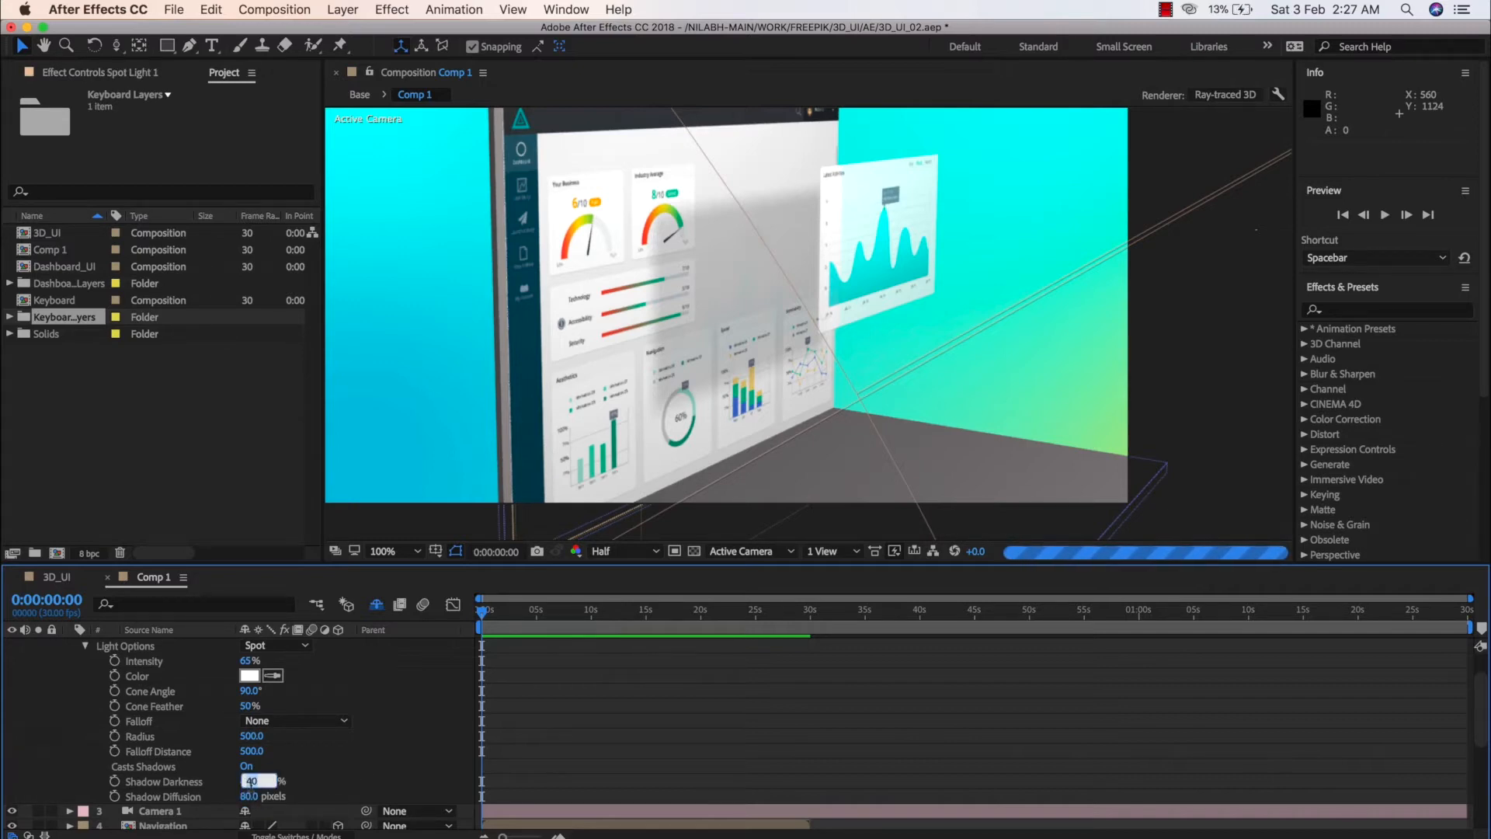
{"action": "type", "text": "35"}
{"action": "key", "text": "Return"}
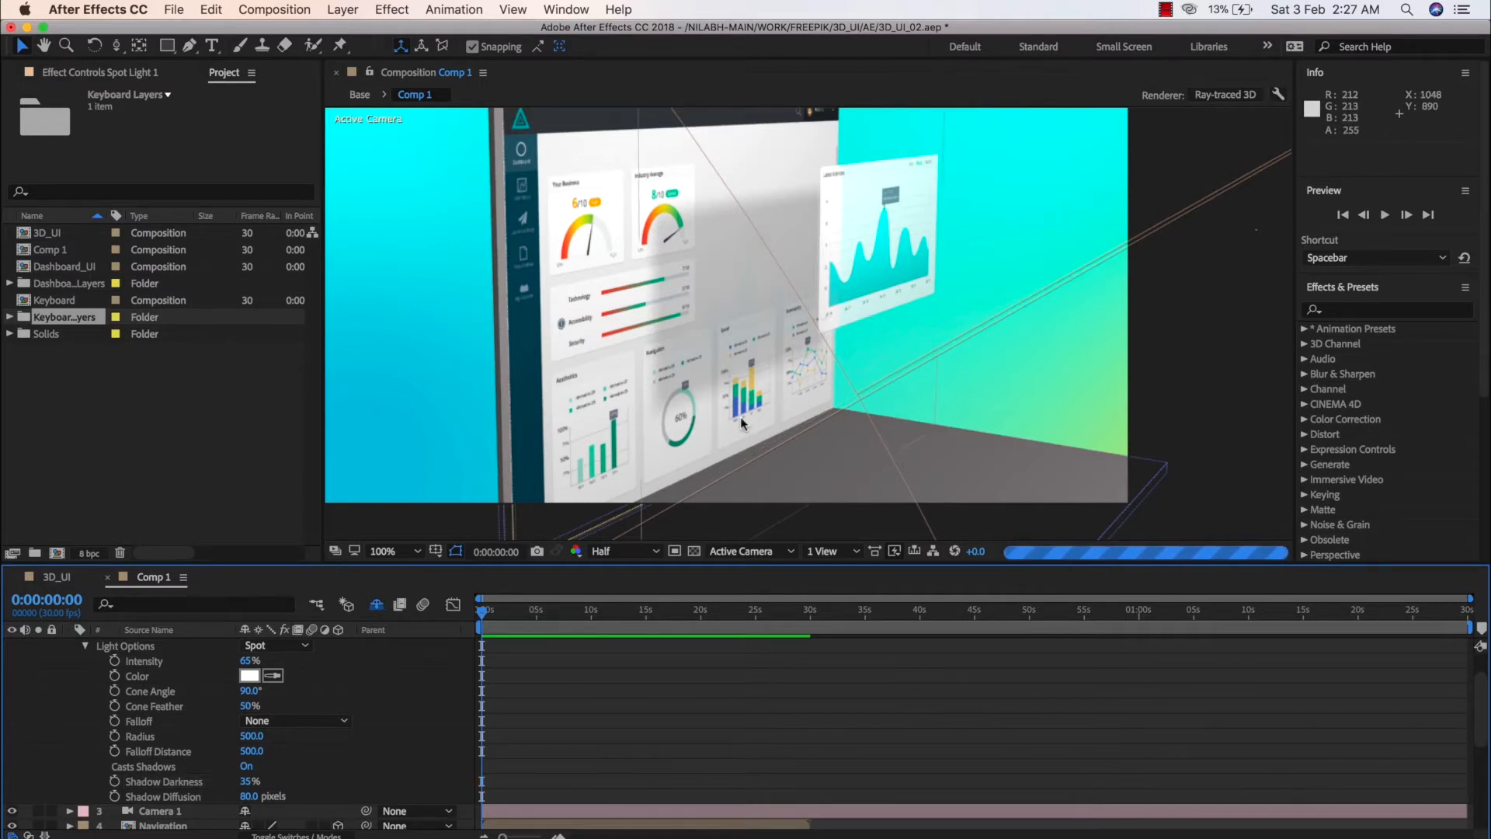
{"action": "key", "text": "period"}
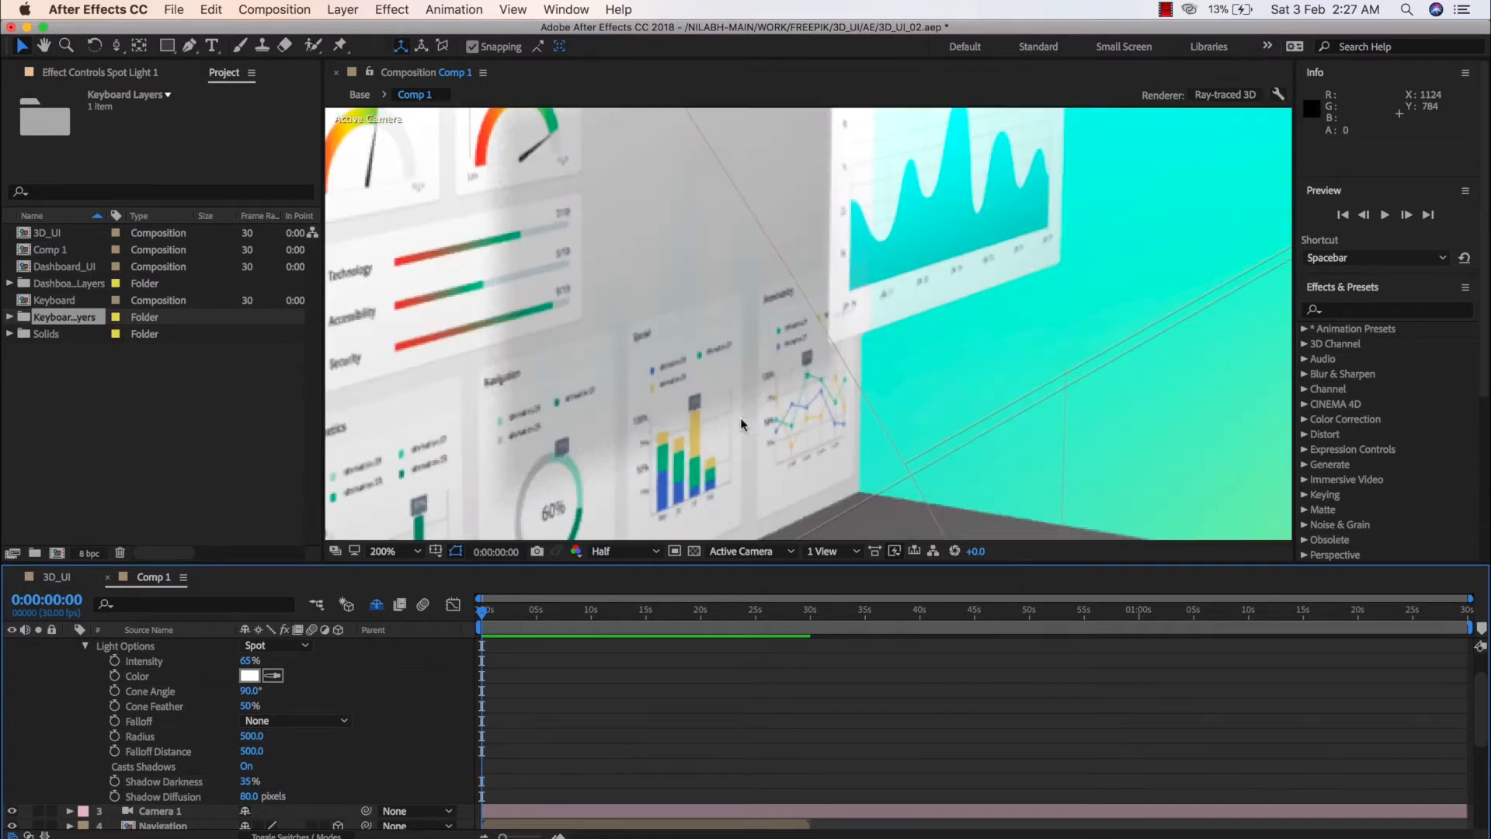
{"action": "key", "text": "comma"}
{"action": "key", "text": "comma"}
{"action": "key", "text": "period"}
{"action": "key", "text": "comma"}
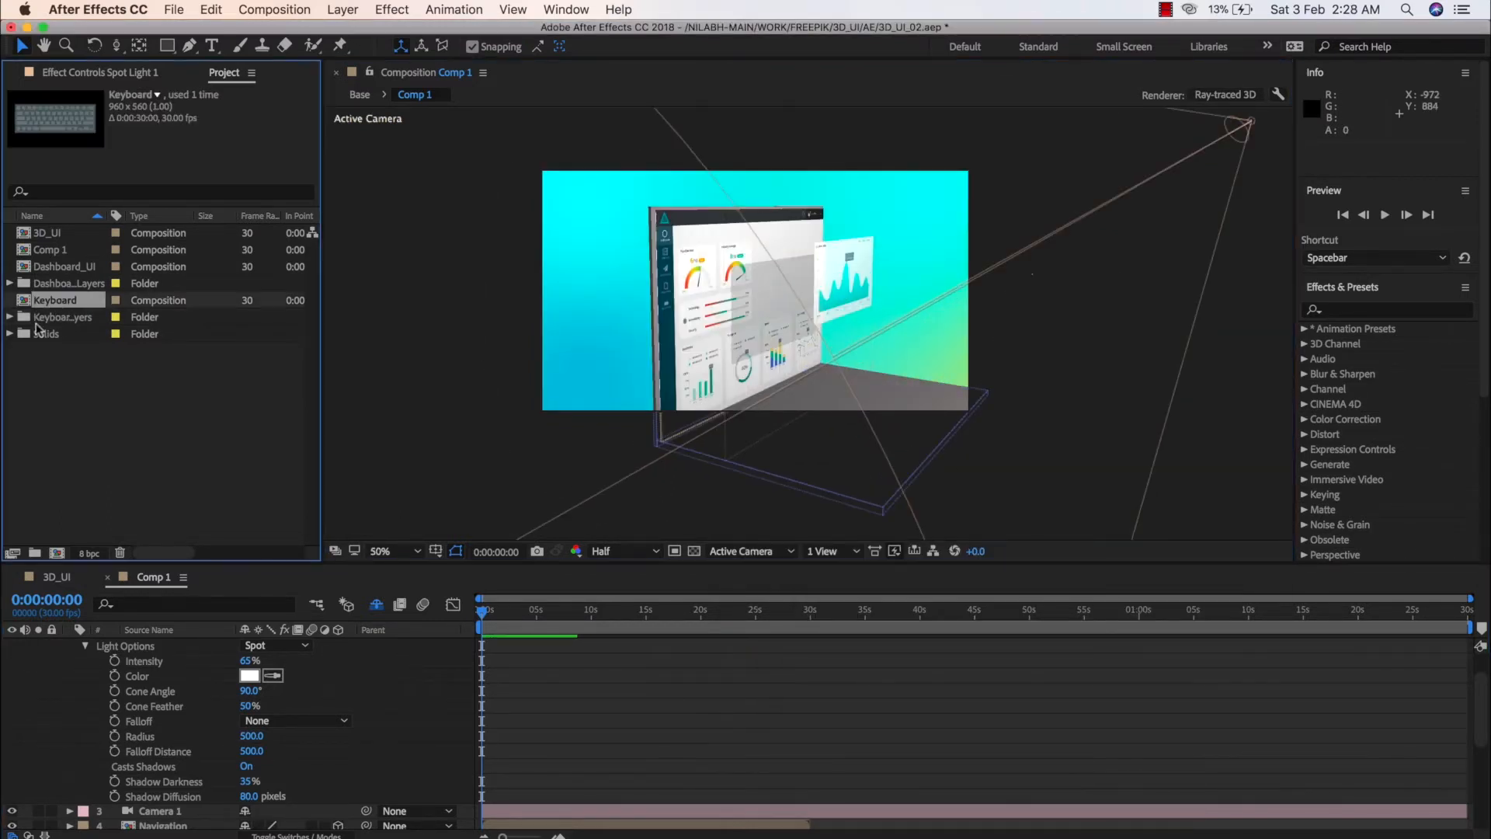
Make the Keyboard layer 3D and set its X Rotation to -90° so it lies flat
{"action": "scroll", "coordinate": [233, 737], "scroll_direction": "down", "scroll_amount": 5}
{"action": "left_click", "coordinate": [193, 790]}
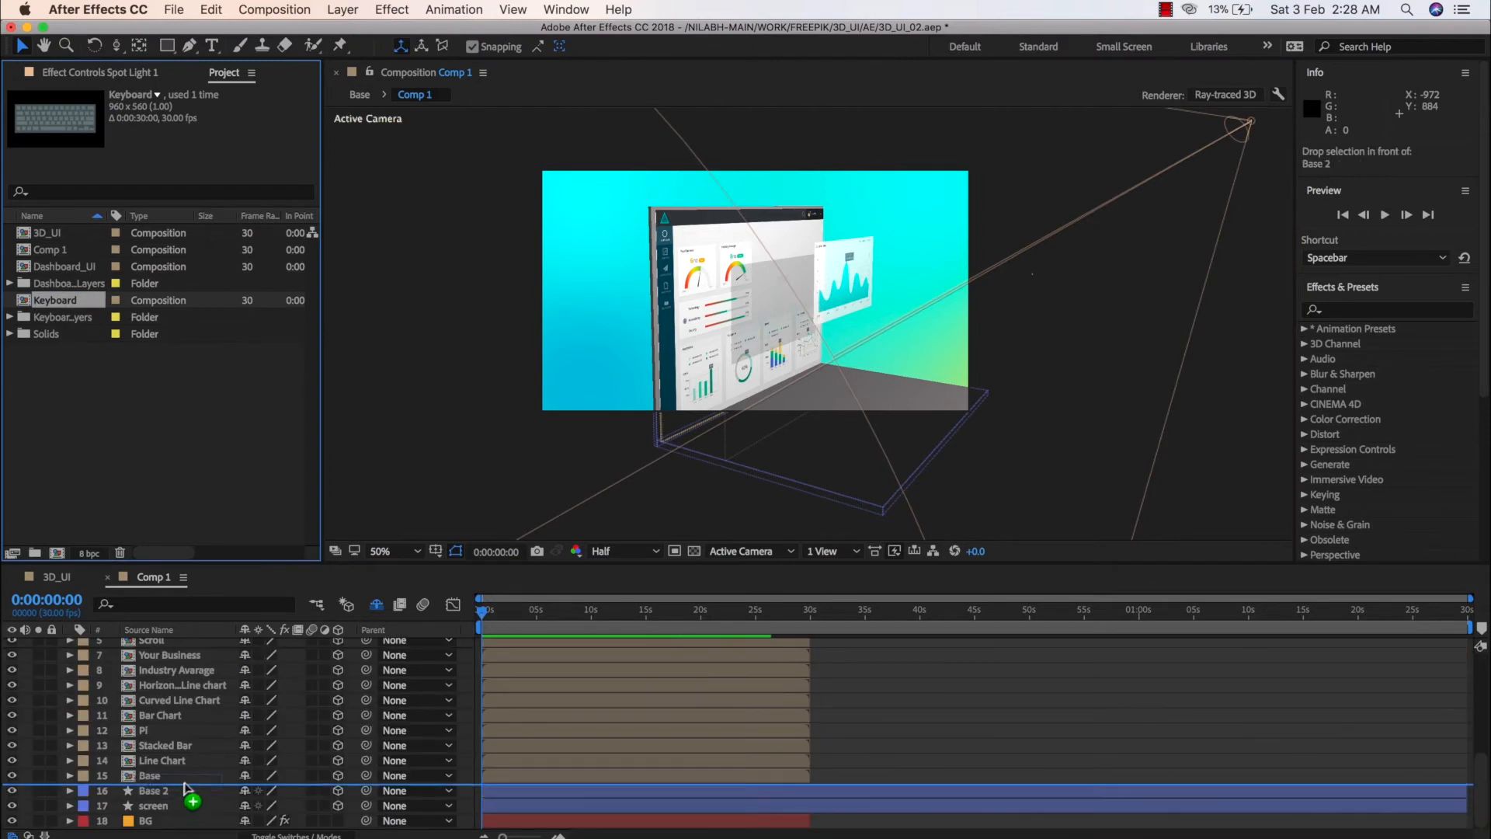
{"action": "left_click", "coordinate": [337, 790]}
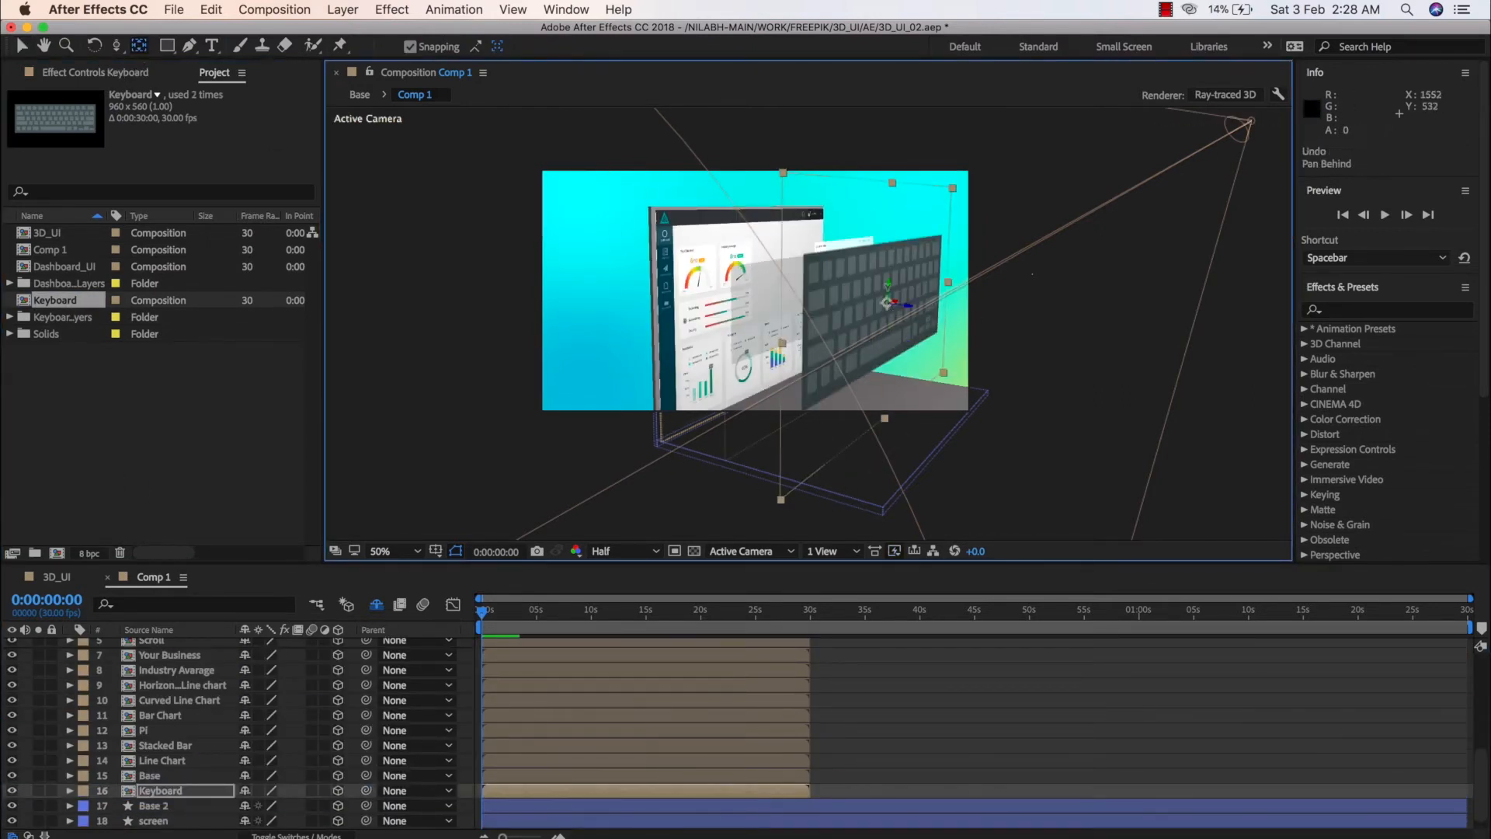
{"action": "key", "text": "r"}
{"action": "left_click_drag", "start_coordinate": [256, 745], "coordinate": [263, 755]}
{"action": "left_click", "coordinate": [264, 747]}
{"action": "type", "text": "-90"}
{"action": "key", "text": "Return"}
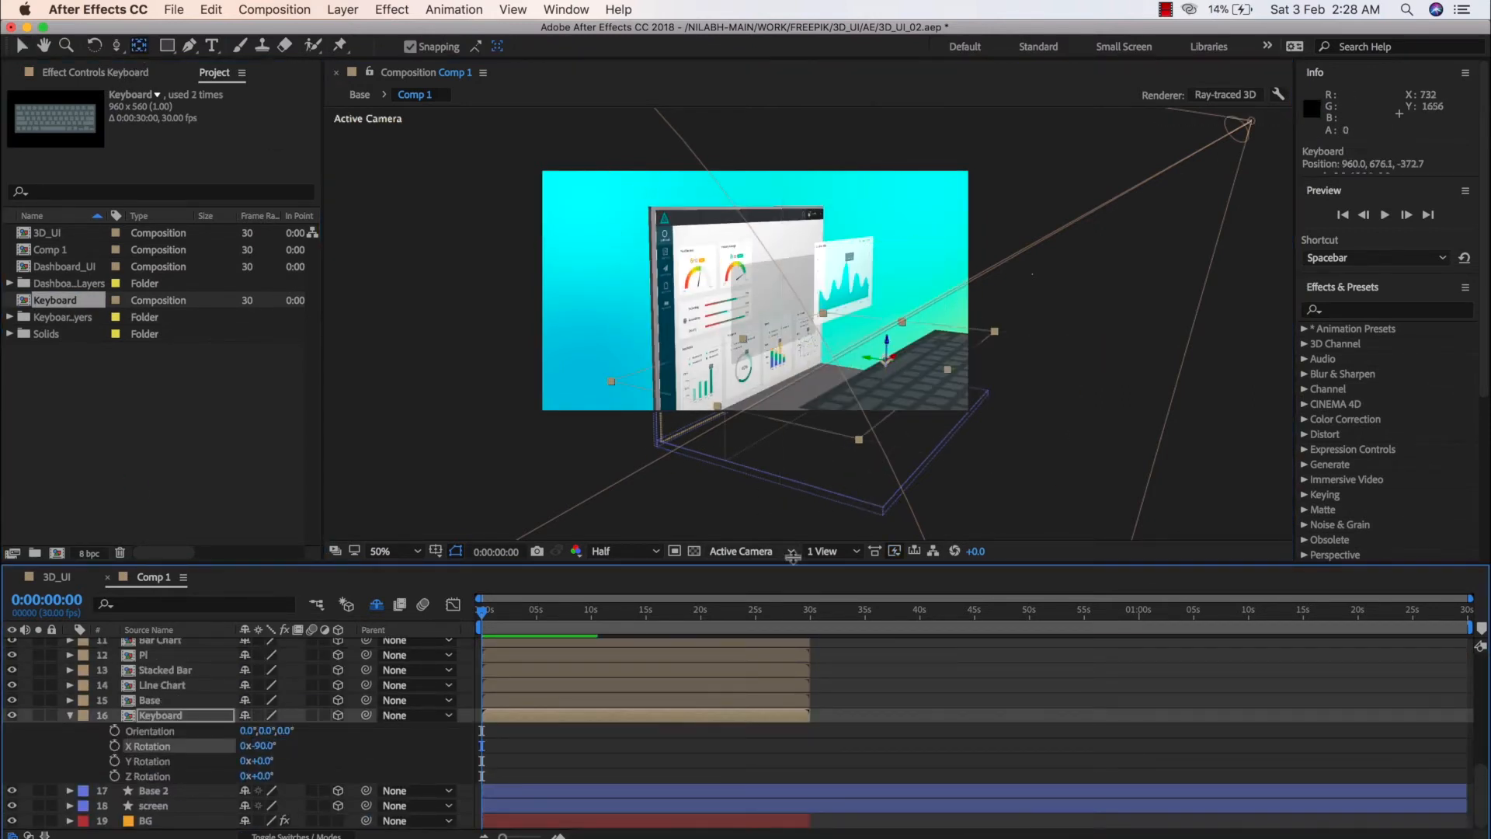
Lower the Keyboard layer onto the laptop base, to a Y position of about 827
{"action": "key", "text": "c"}
{"action": "left_click_drag", "start_coordinate": [872, 389], "coordinate": [967, 341]}
{"action": "key", "text": "v"}
{"action": "key", "text": "period"}
{"action": "key", "text": "period"}
{"action": "key", "text": "period"}
{"action": "left_click_drag", "start_coordinate": [916, 244], "coordinate": [916, 246]}
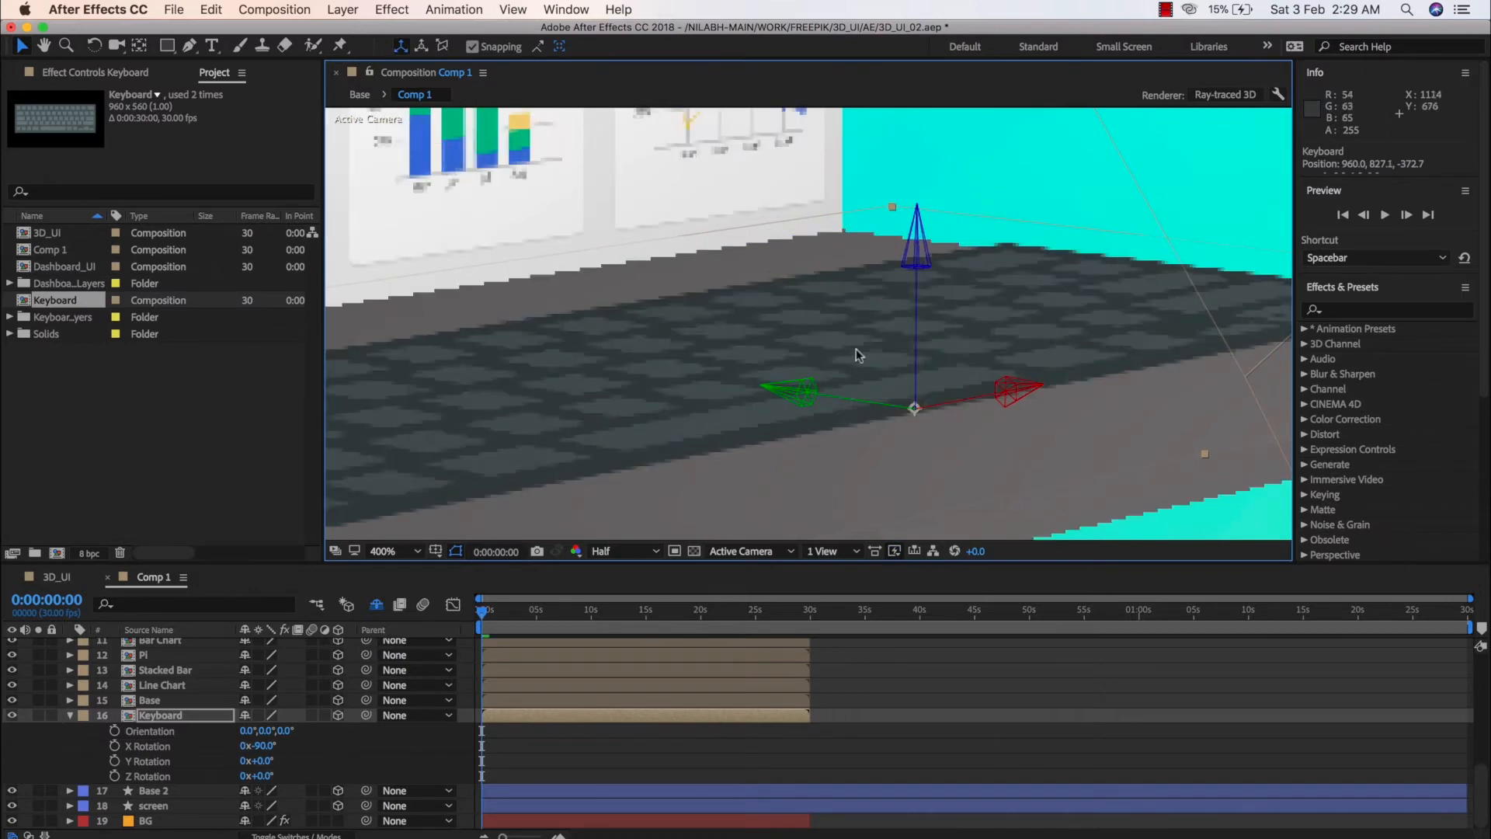
Scale the Keyboard layer to 81% so it fits within the laptop base
{"action": "key", "text": "comma"}
{"action": "key", "text": "comma"}
{"action": "key", "text": "s"}
{"action": "left_click_drag", "start_coordinate": [266, 775], "coordinate": [251, 776]}
{"action": "key", "text": "c"}
{"action": "left_click_drag", "start_coordinate": [776, 342], "coordinate": [792, 401]}
{"action": "key", "text": "v"}
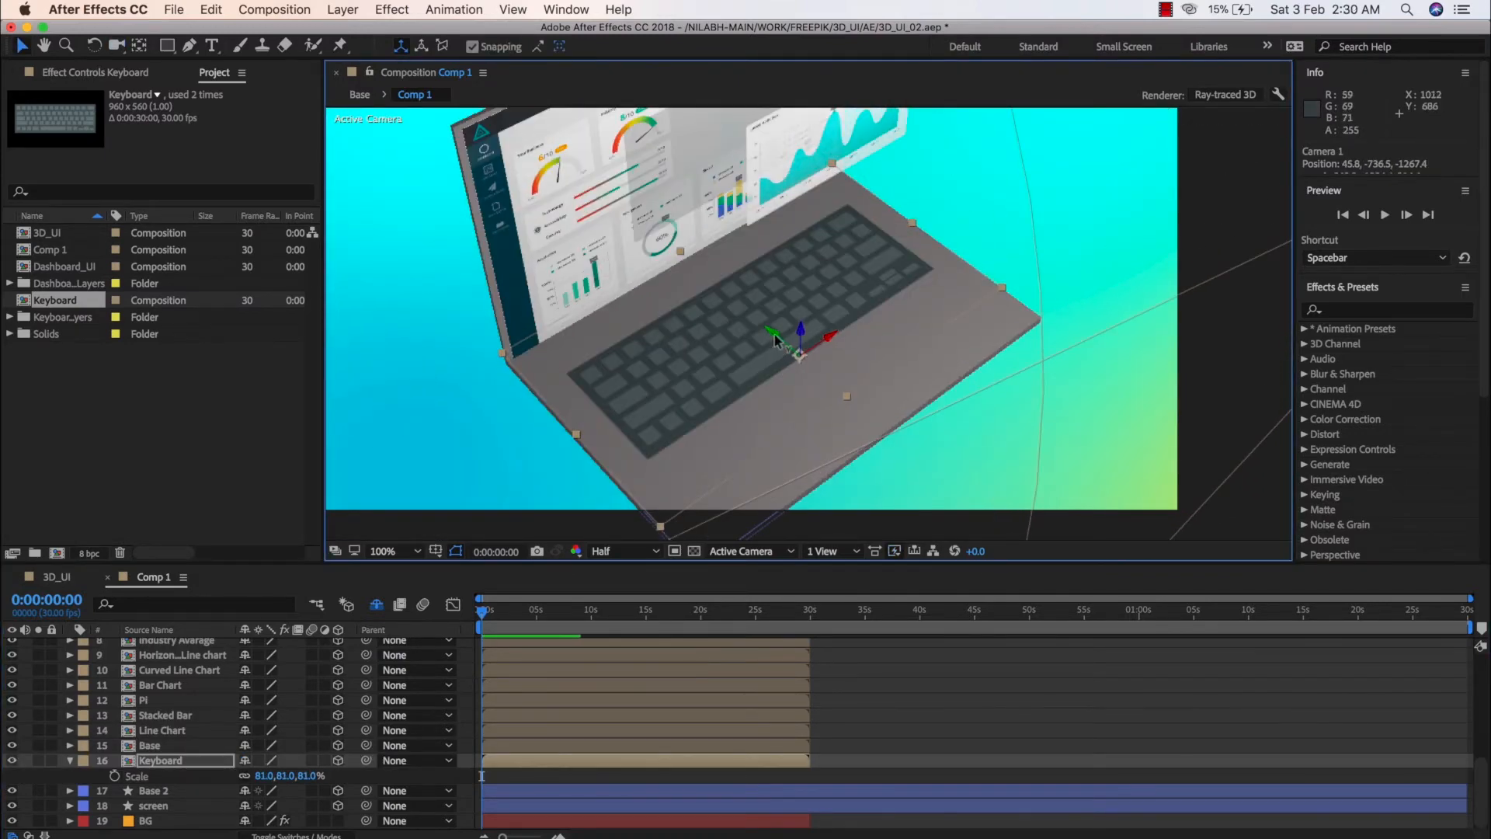
Draw a rectangle for the trackpad as a new shape layer, about 353 by 236 px, with a light grey fill
{"action": "left_click", "coordinate": [899, 702]}
{"action": "key", "text": "q"}
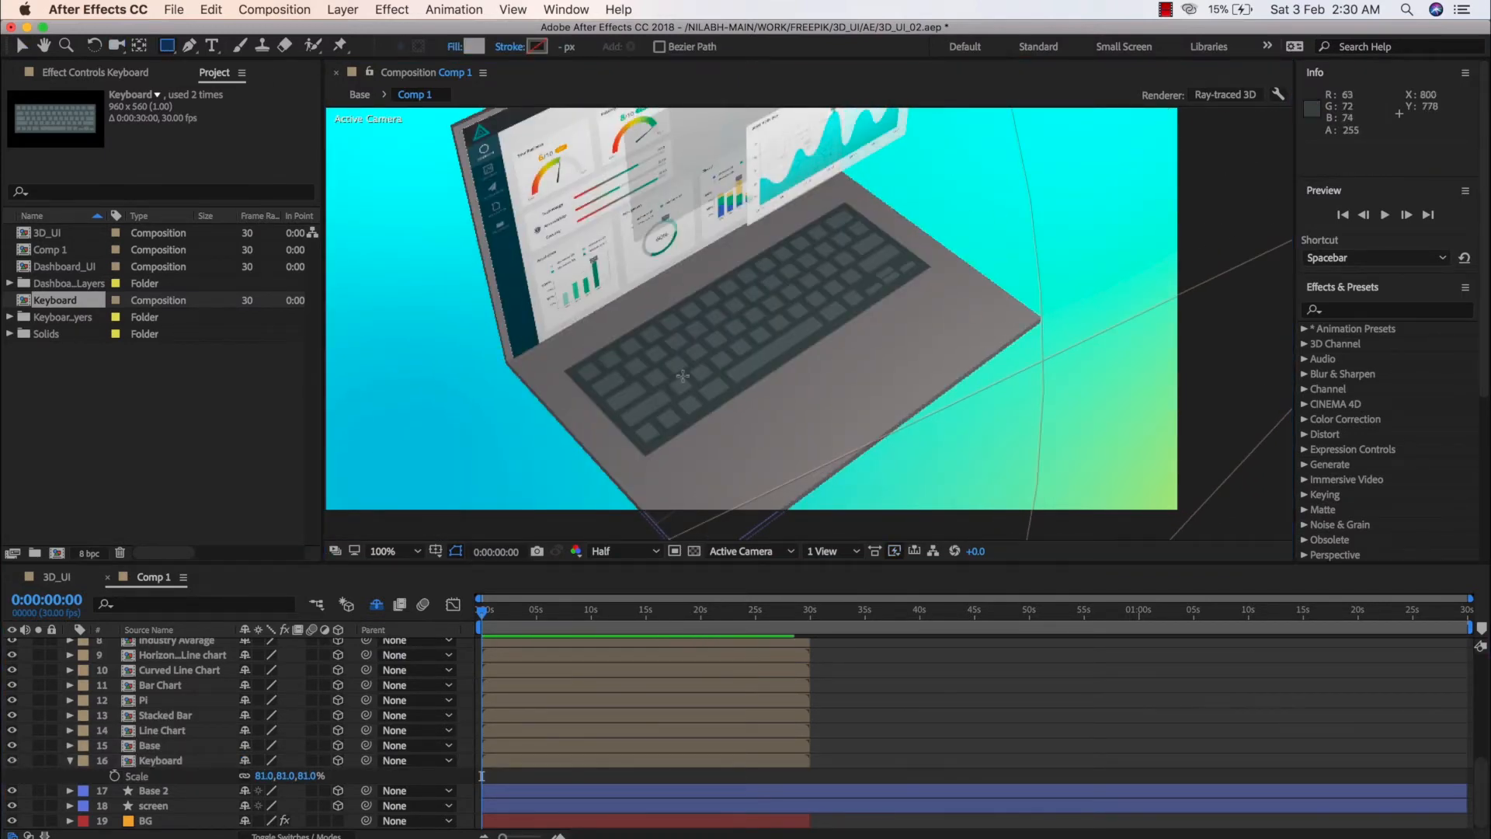
{"action": "left_click_drag", "start_coordinate": [699, 274], "coordinate": [857, 379]}
{"action": "left_click", "coordinate": [616, 46]}
{"action": "left_click", "coordinate": [473, 383]}
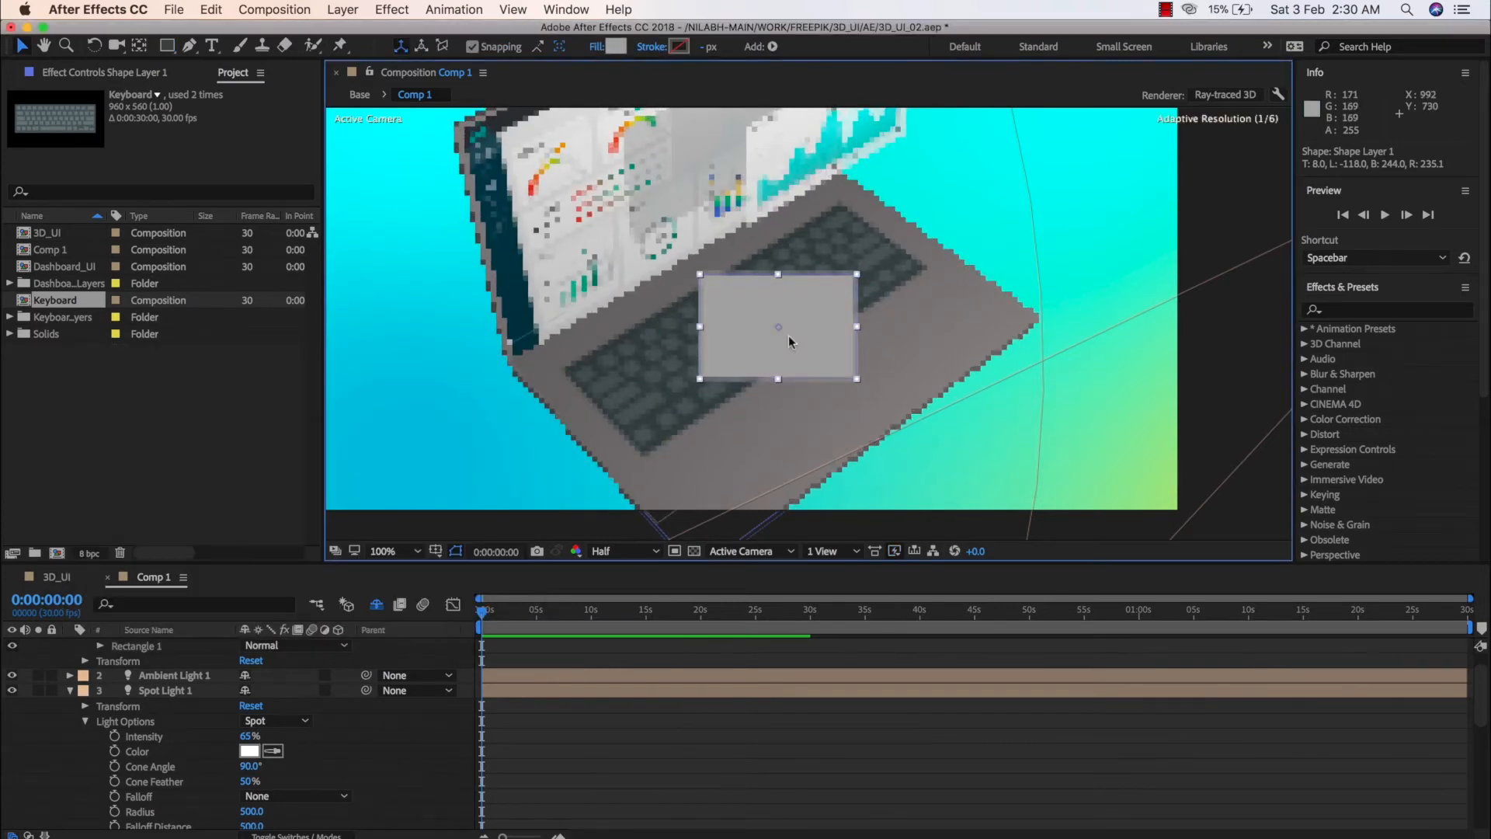
Rename the new rectangle shape layer as Trackpad and make it a 3D layer
{"action": "scroll", "coordinate": [190, 699], "scroll_direction": "up", "scroll_amount": 3}
{"action": "right_click", "coordinate": [190, 645]}
{"action": "left_click", "coordinate": [233, 837]}
{"action": "type", "text": "Trackpad"}
{"action": "key", "text": "Return"}
{"action": "left_click", "coordinate": [339, 646]}
Try an X Rotation of 90° on the Trackpad layer and settle on -90°
{"action": "key", "text": "r"}
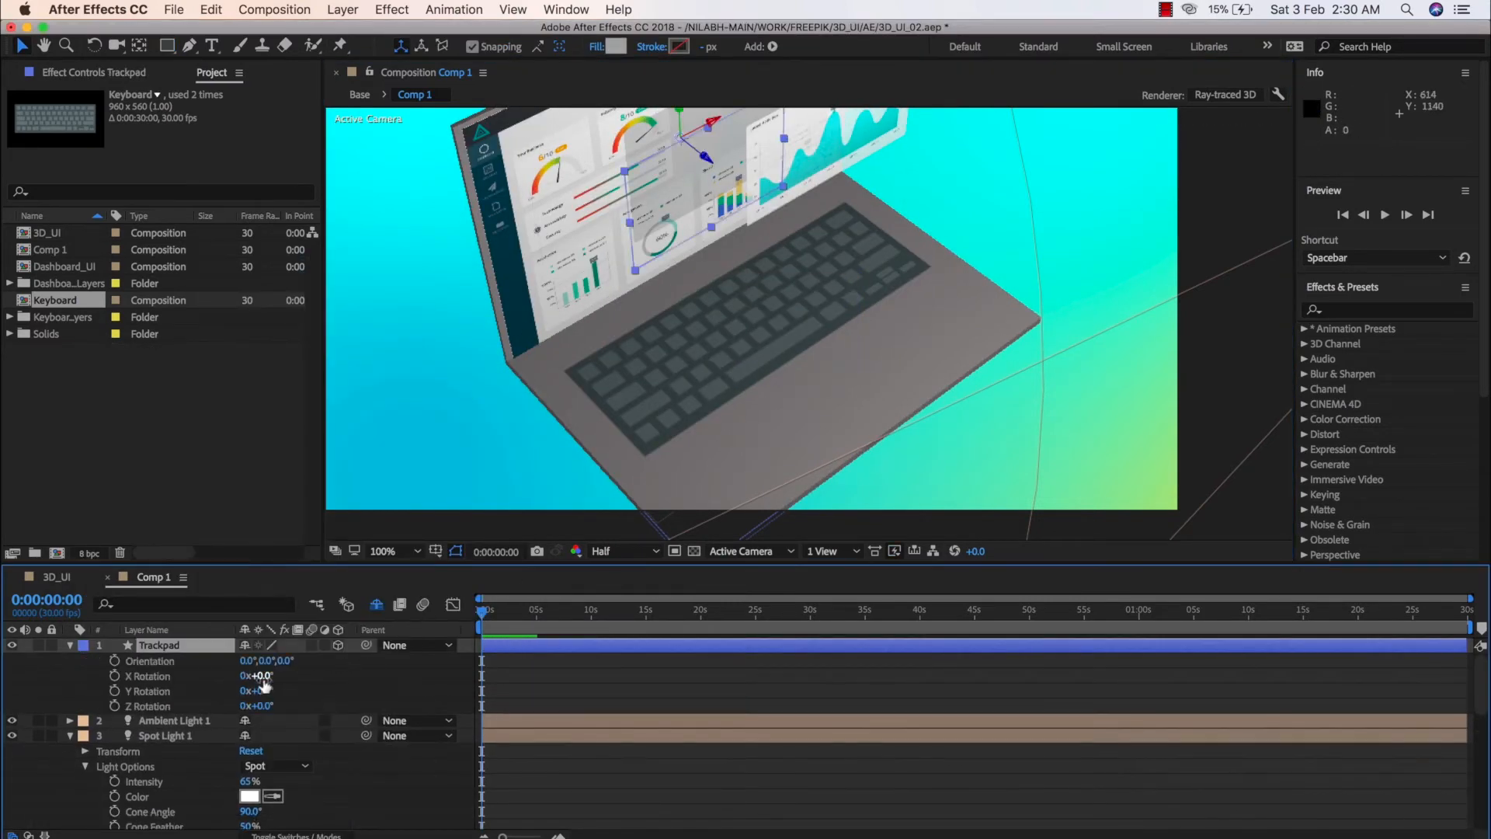
{"action": "left_click", "coordinate": [264, 675]}
{"action": "type", "text": "90"}
{"action": "key", "text": "Return"}
{"action": "left_click", "coordinate": [265, 676]}
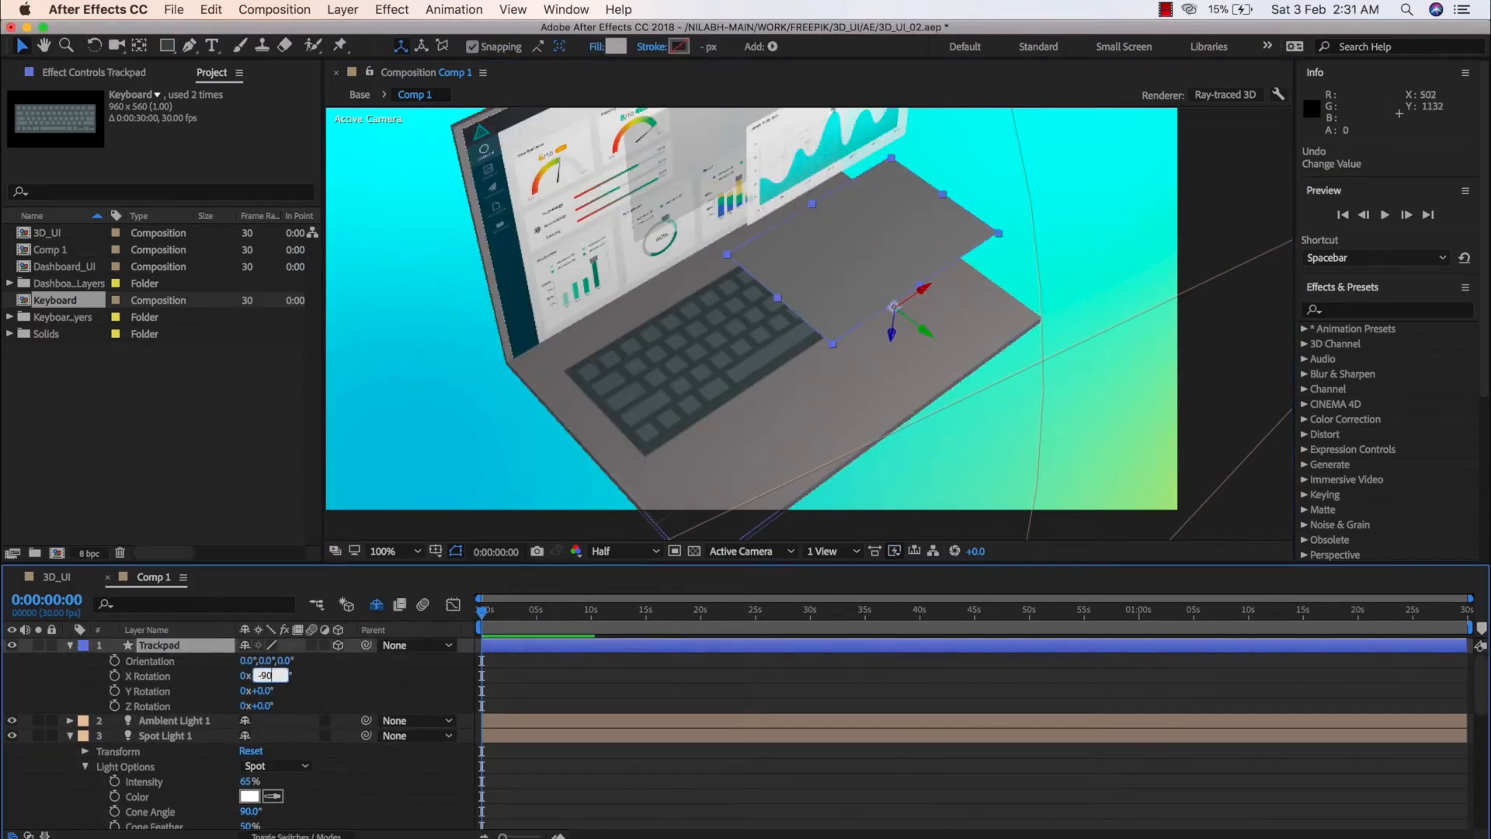
{"action": "type", "text": "-90"}
{"action": "key", "text": "Return"}
Move the Trackpad layer onto the base in front of the keyboard, with its anchor point centred on its rear edge
{"action": "left_click_drag", "start_coordinate": [867, 283], "coordinate": [725, 244]}
{"action": "left_click_drag", "start_coordinate": [739, 183], "coordinate": [814, 330]}
{"action": "key", "text": "s"}
{"action": "left_click", "coordinate": [139, 46]}
Scale the Trackpad layer to 77%
{"action": "key", "text": "s"}
{"action": "key", "text": "s"}
{"action": "key", "text": "s"}
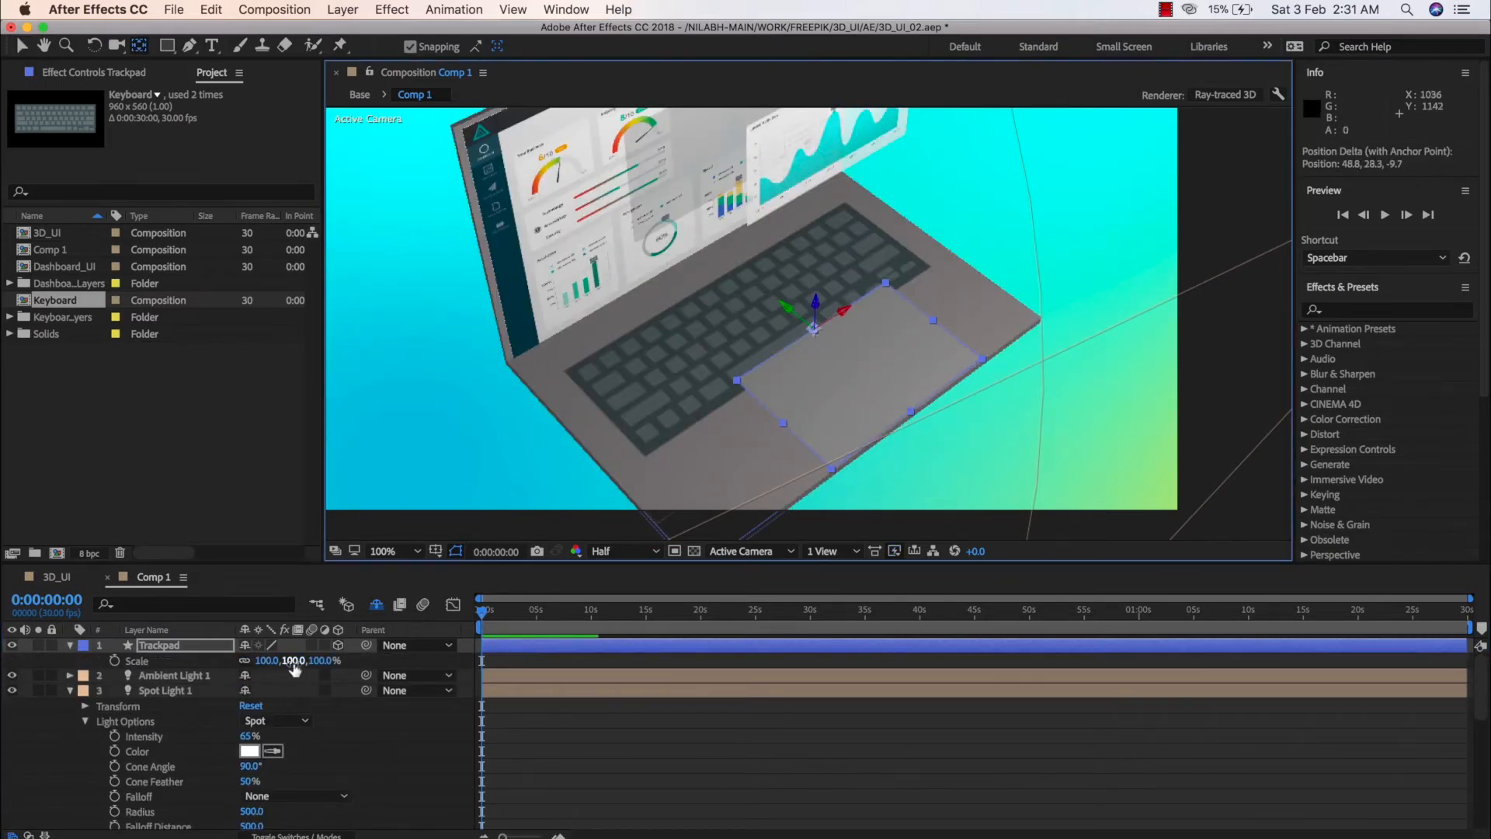
{"action": "left_click_drag", "start_coordinate": [294, 661], "coordinate": [276, 661]}
In the Top view, centre the Trackpad layer on the base just in front of the keyboard, at about X 952.5, Z -322.3
{"action": "key", "text": "c"}
{"action": "left_click_drag", "start_coordinate": [851, 386], "coordinate": [648, 567]}
{"action": "left_click", "coordinate": [750, 551]}
{"action": "left_click", "coordinate": [738, 633]}
{"action": "left_click_drag", "start_coordinate": [819, 485], "coordinate": [825, 435]}
{"action": "key", "text": "v"}
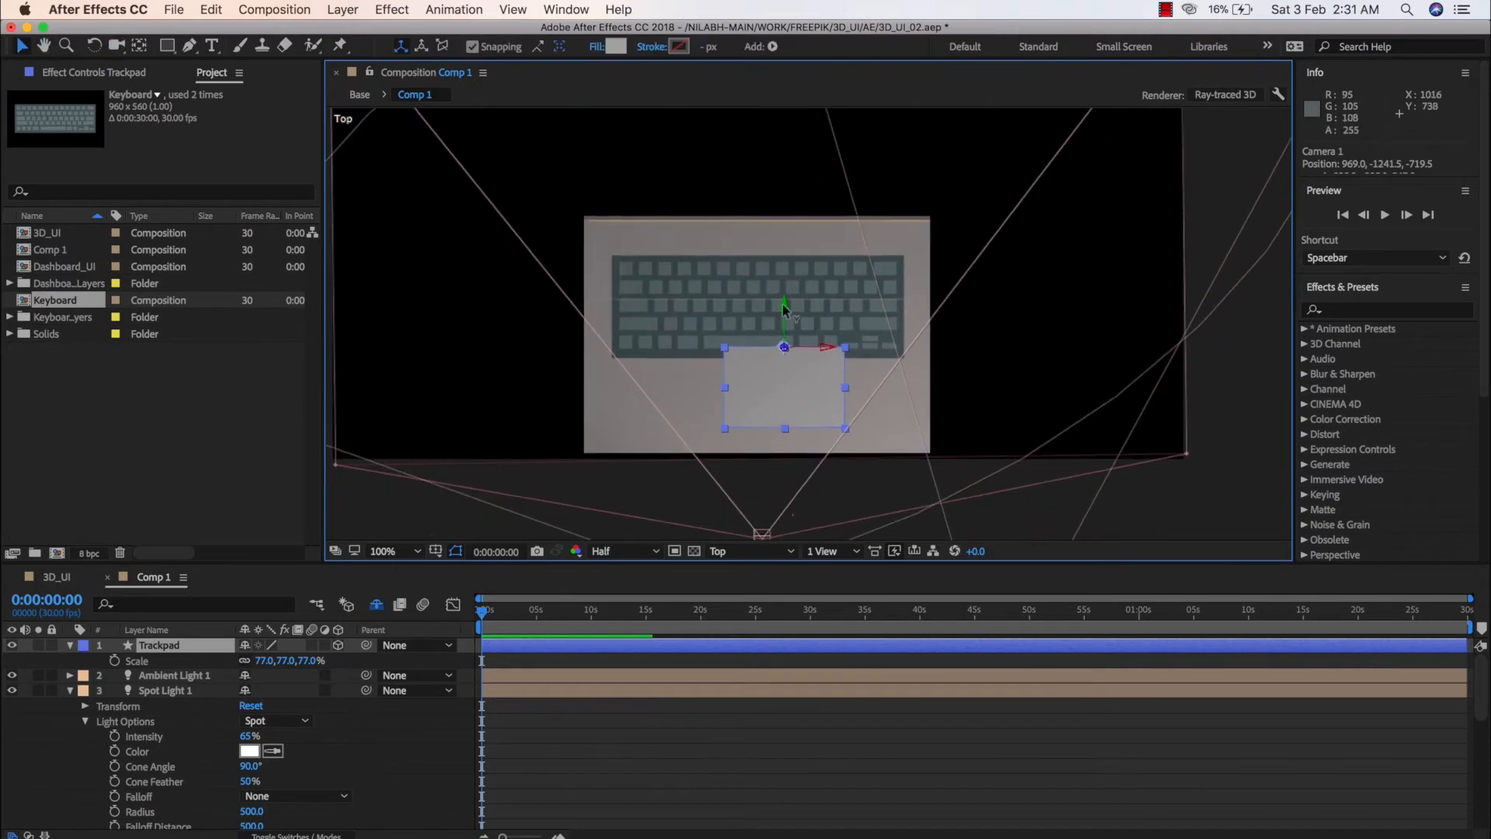
{"action": "left_click_drag", "start_coordinate": [784, 304], "coordinate": [784, 320]}
{"action": "left_click_drag", "start_coordinate": [832, 364], "coordinate": [803, 363]}
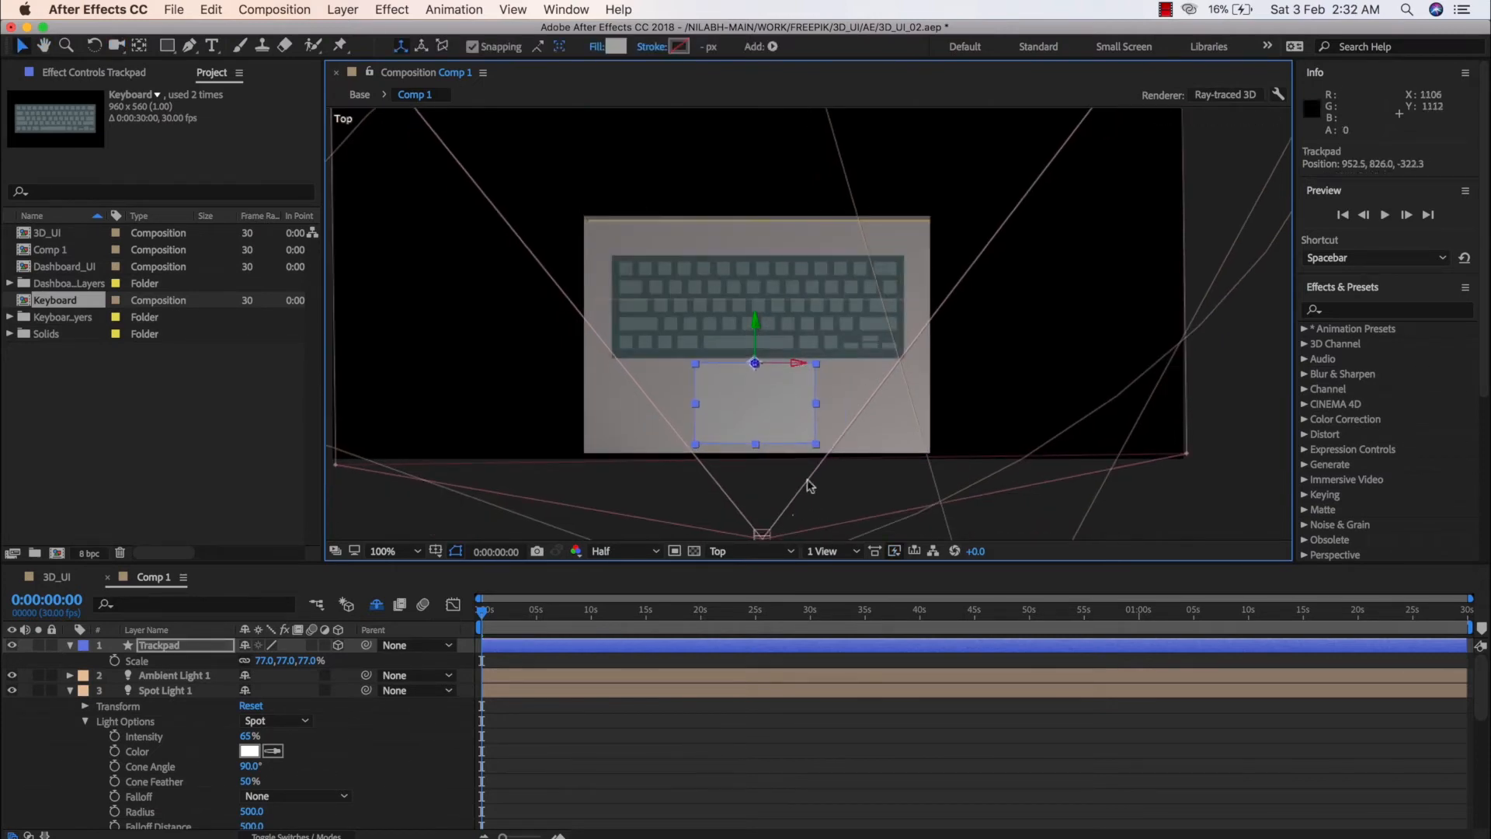
Return to the Active Camera view and orbit Camera 1 to frame the whole laptop from the left, at about -345, 199, -1653
{"action": "left_click", "coordinate": [750, 551]}
{"action": "left_click", "coordinate": [742, 470]}
{"action": "key", "text": "c"}
{"action": "left_click_drag", "start_coordinate": [658, 423], "coordinate": [800, 251]}
{"action": "key", "text": "space"}
{"action": "left_click_drag", "start_coordinate": [800, 250], "coordinate": [871, 357]}
{"action": "key", "text": "shift+slash"}
{"action": "key", "text": "c"}
{"action": "key", "text": "c"}
{"action": "left_click_drag", "start_coordinate": [837, 505], "coordinate": [845, 528]}
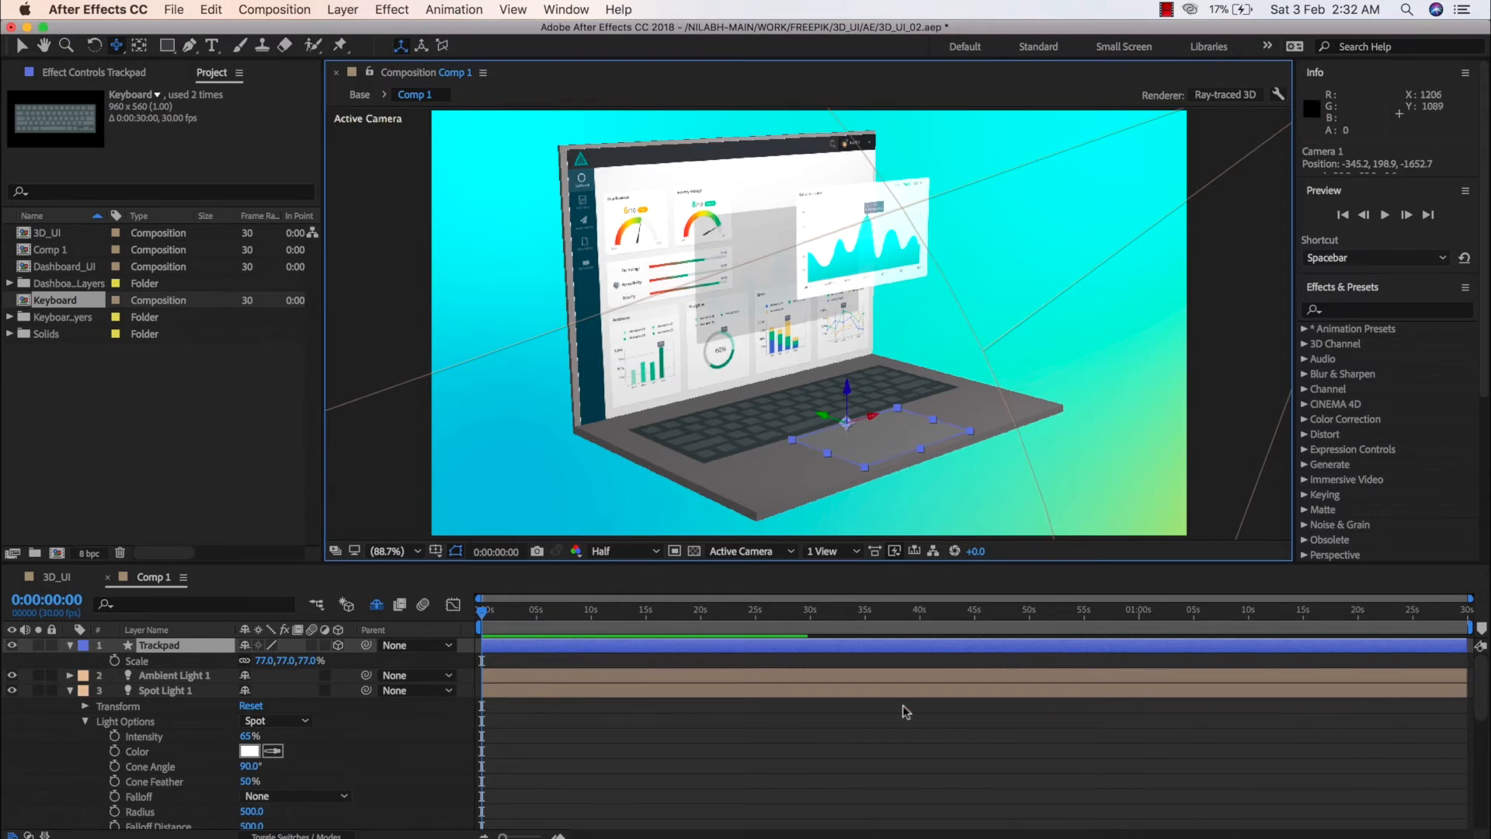
{"action": "left_click", "coordinate": [903, 767]}
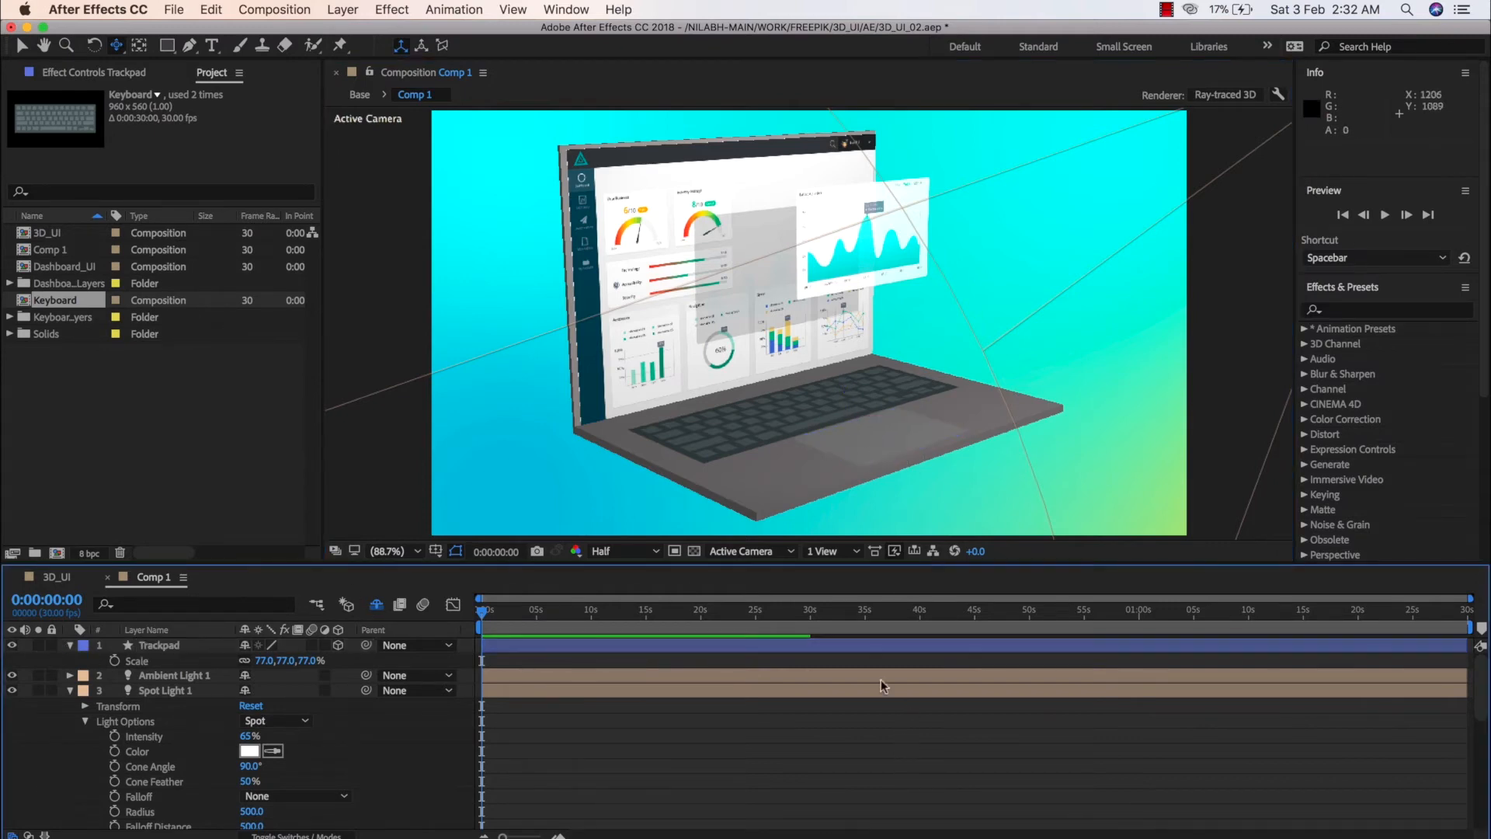
Set Comp 1's Ray-tracing Quality to 3 in the Ray-traced 3D renderer options and apply the composition settings
{"action": "left_click", "coordinate": [167, 47]}
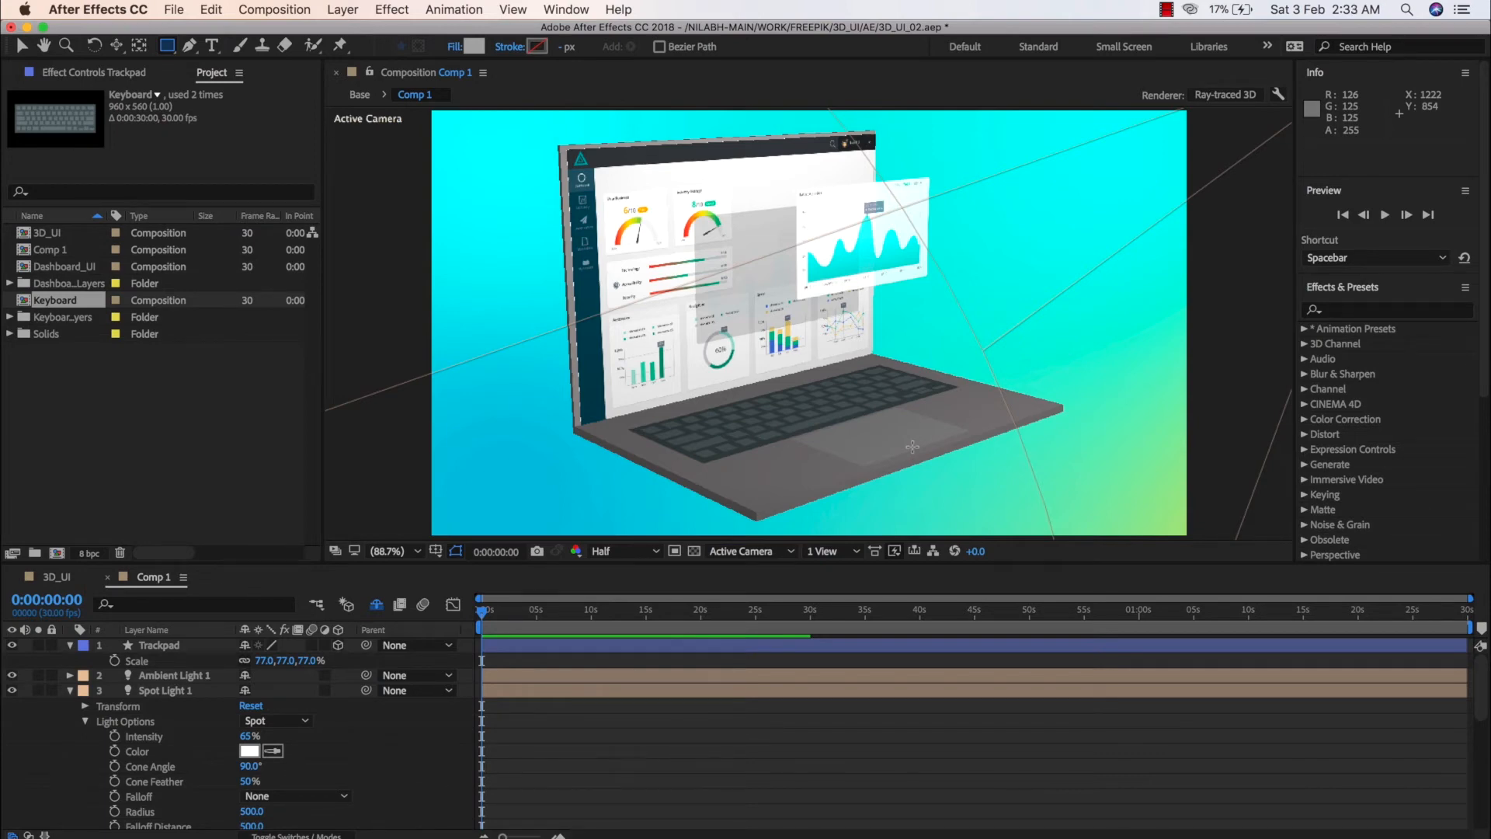
{"action": "left_click", "coordinate": [1230, 96]}
{"action": "left_click", "coordinate": [1125, 456]}
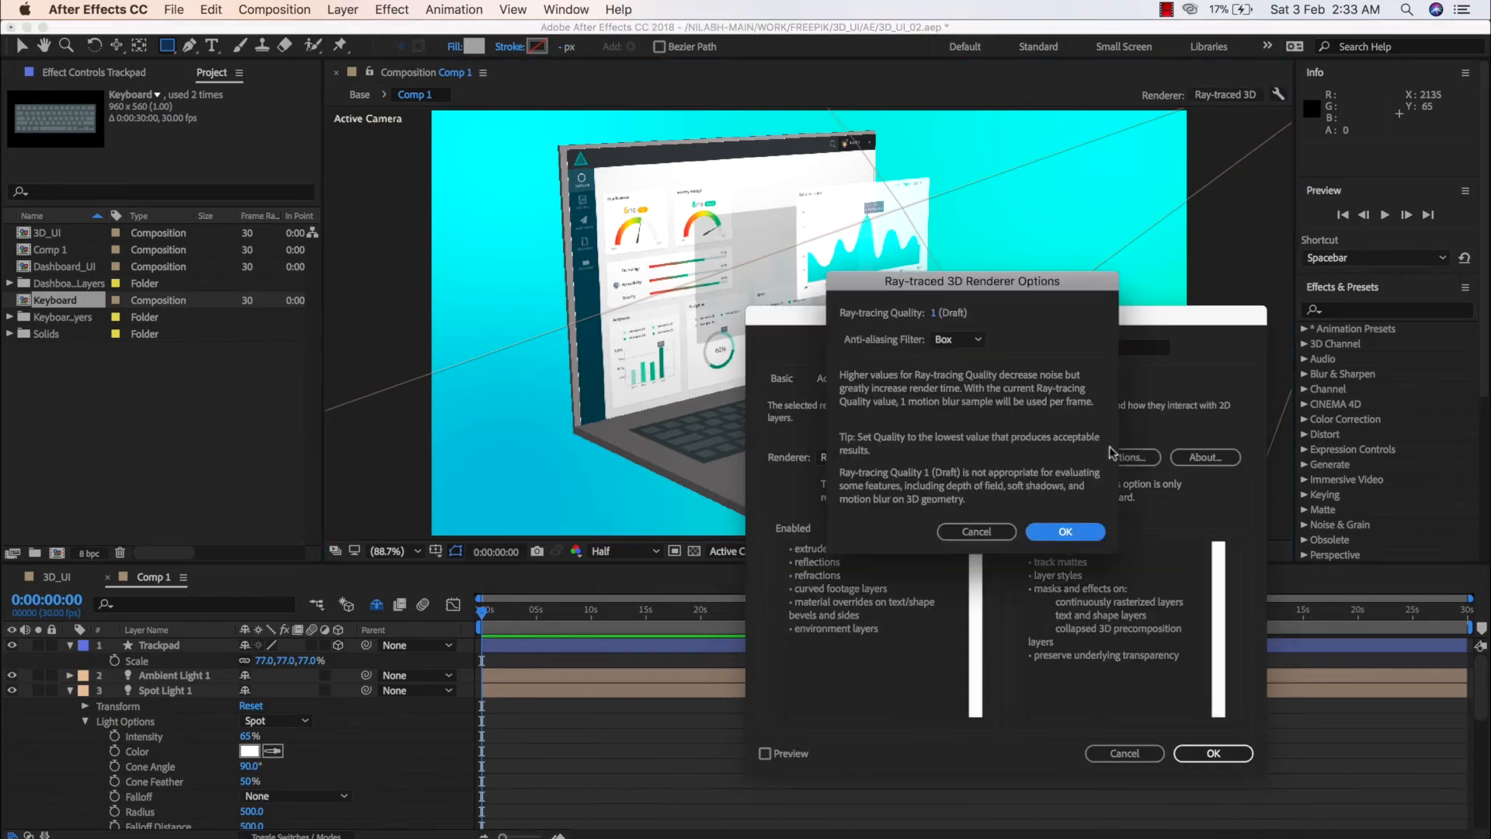
{"action": "left_click", "coordinate": [933, 314]}
{"action": "type", "text": "3"}
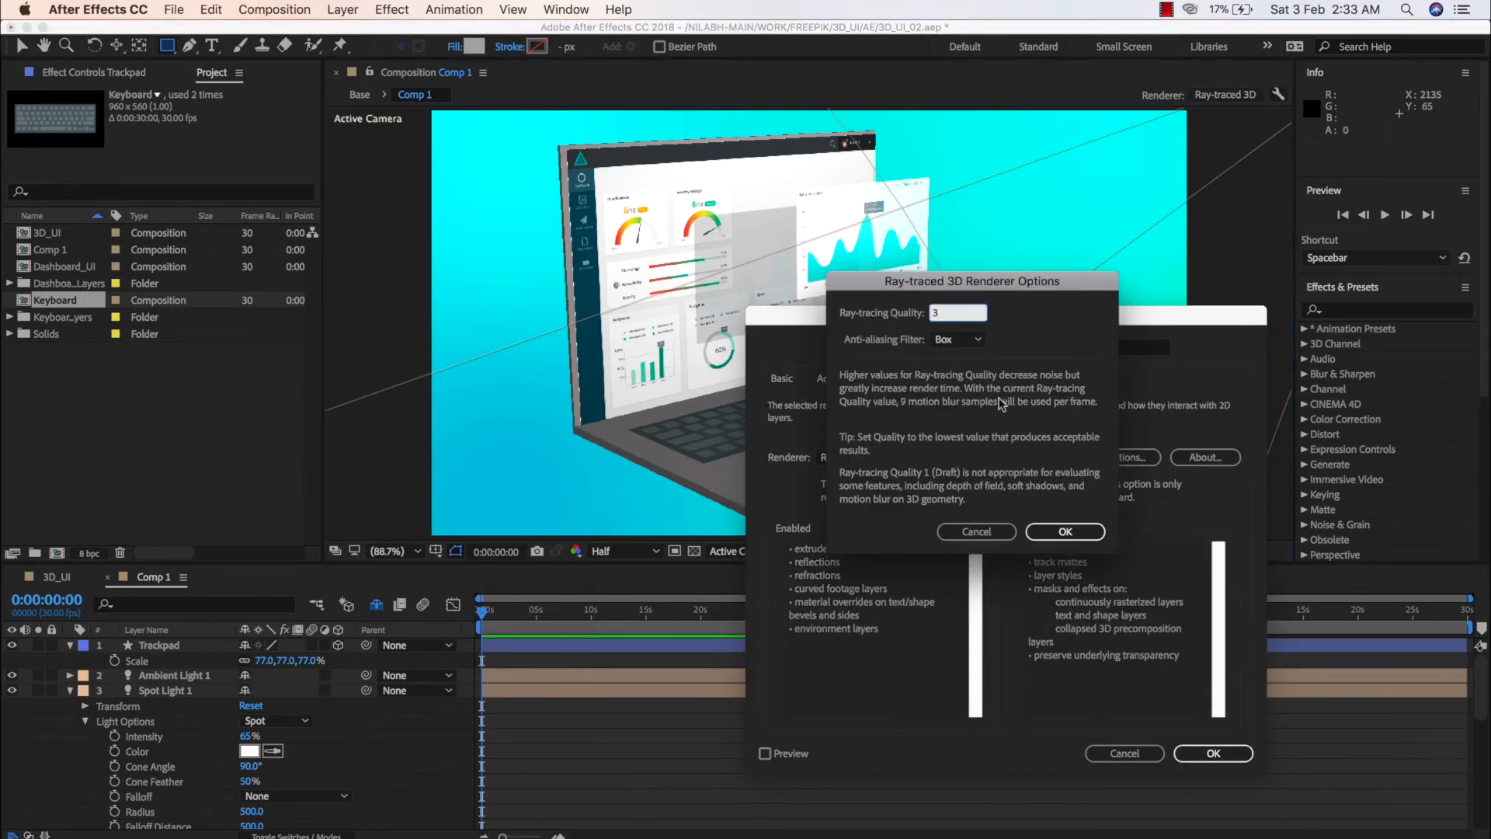
{"action": "left_click", "coordinate": [1070, 531]}
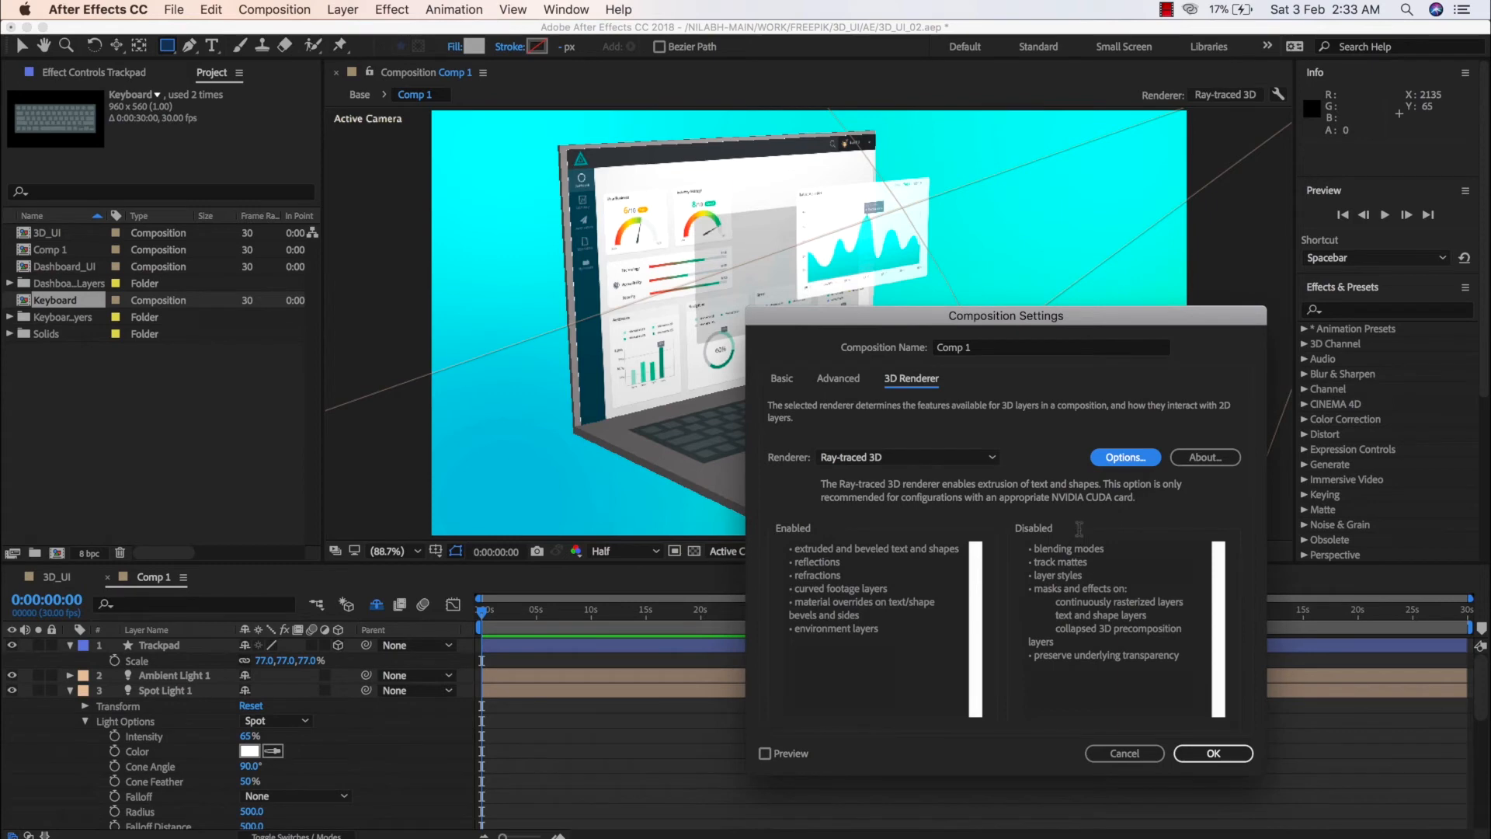
{"action": "left_click", "coordinate": [1213, 752]}
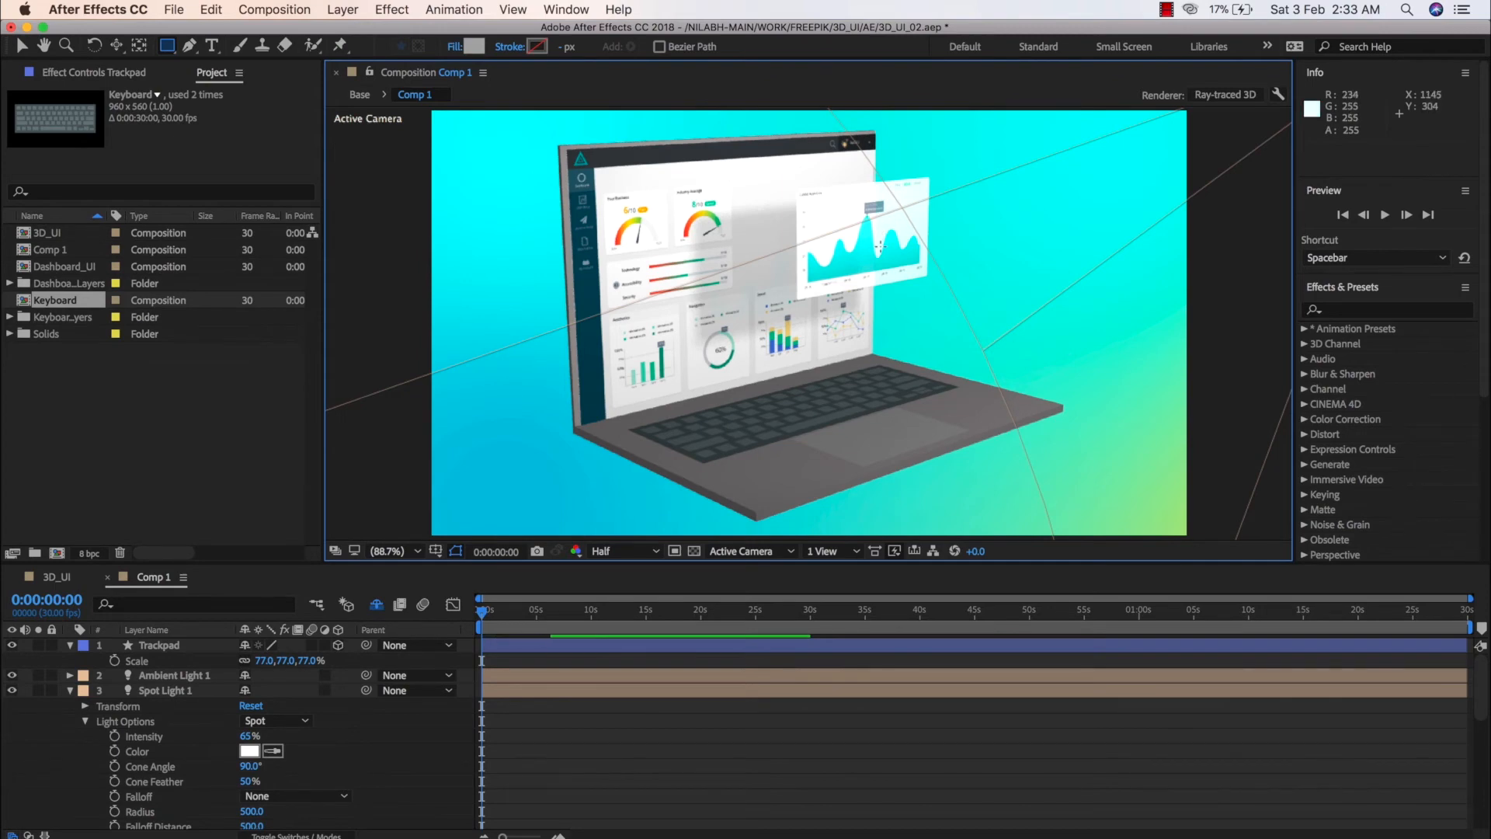
Examine the floating chart's transparency and soft shadow up close and compare Comp 1 with the 3D_UI composition
{"action": "scroll", "coordinate": [880, 246], "scroll_direction": "up", "scroll_amount": 3}
{"action": "left_click_drag", "start_coordinate": [880, 246], "coordinate": [966, 397]}
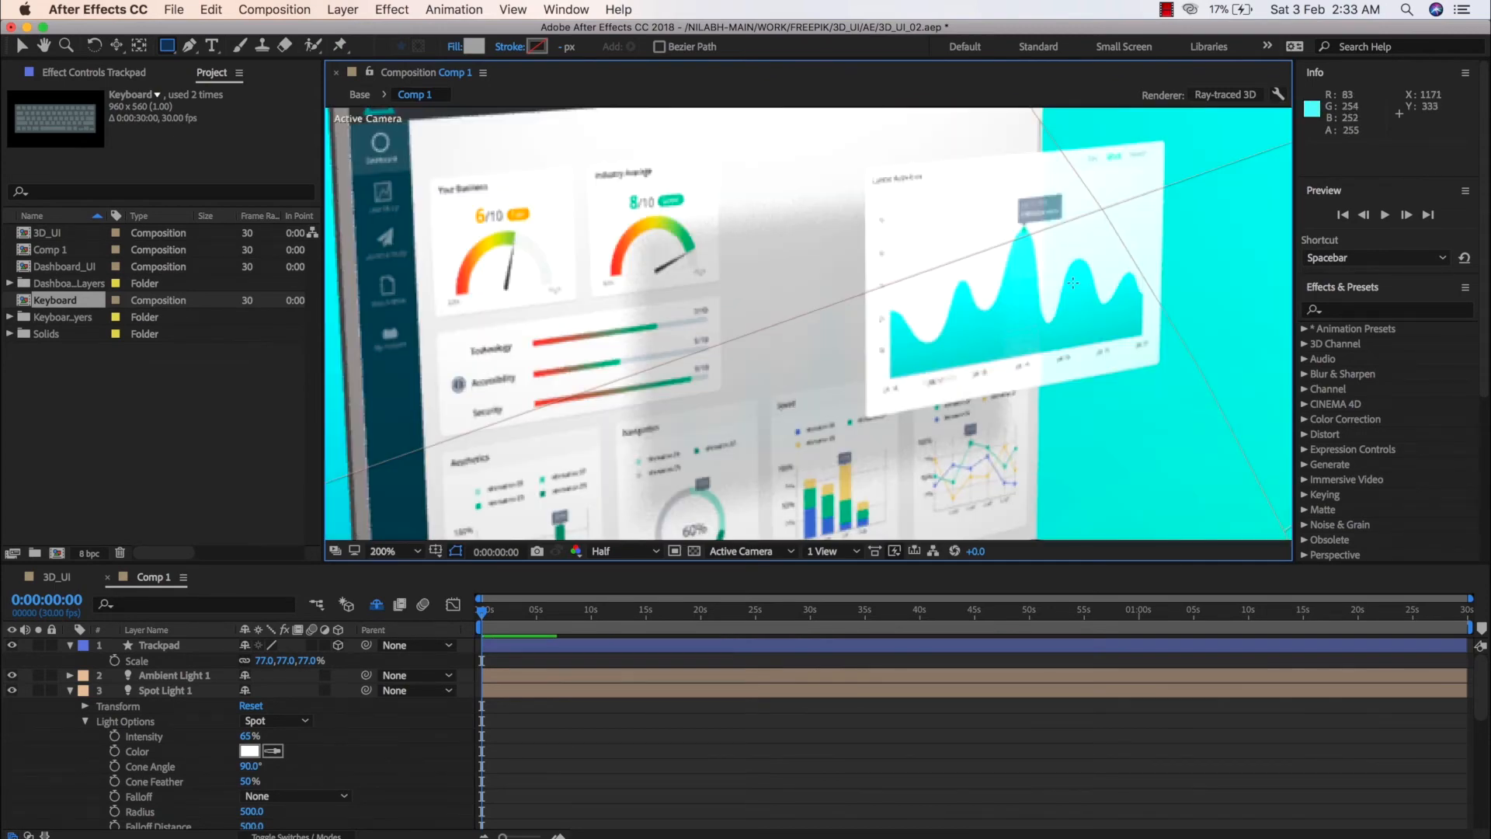
{"action": "key", "text": "slash"}
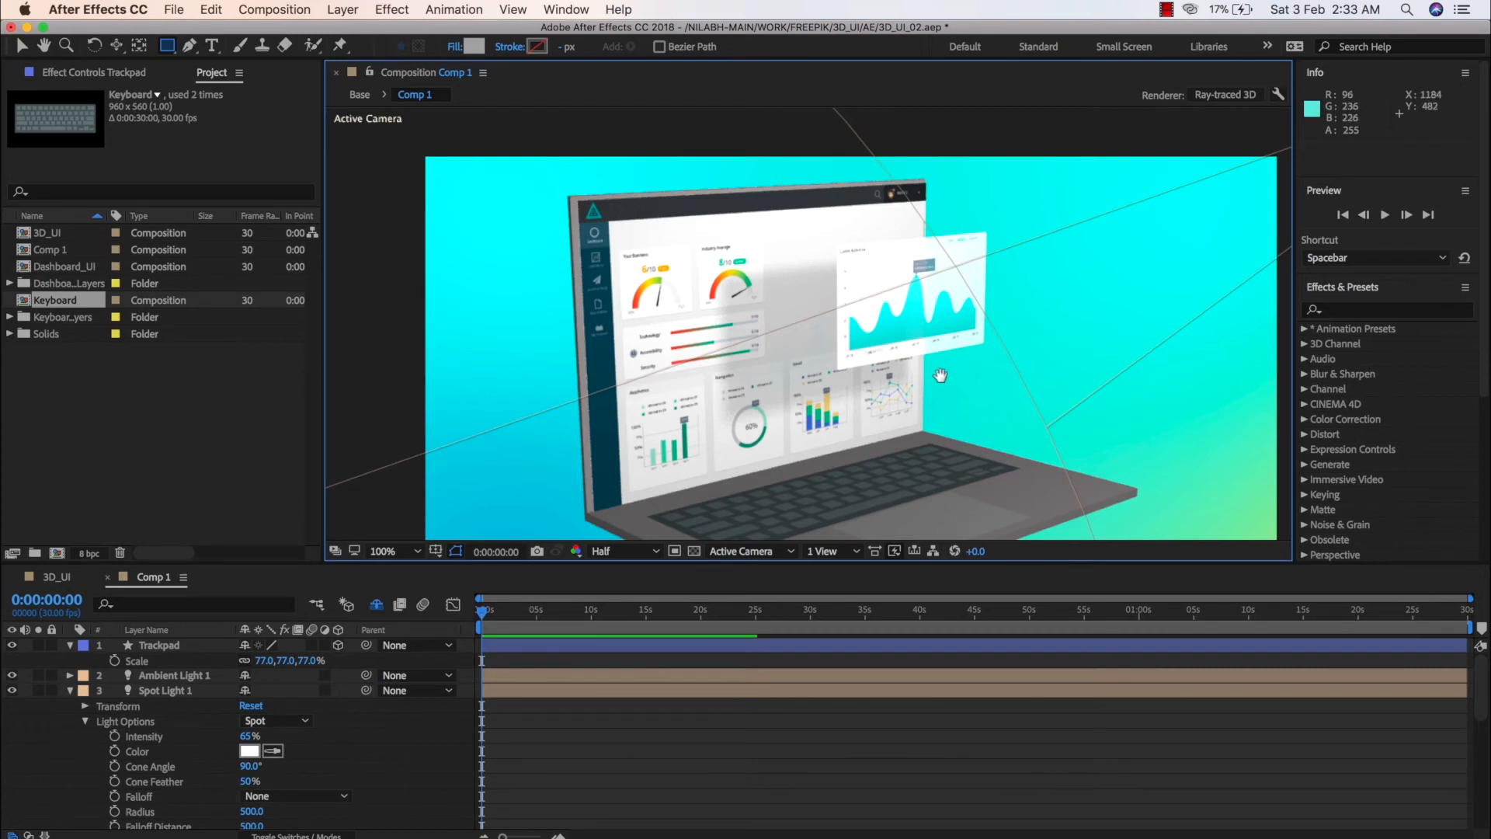
{"action": "key", "text": "space"}
{"action": "left_click_drag", "start_coordinate": [947, 407], "coordinate": [957, 370]}
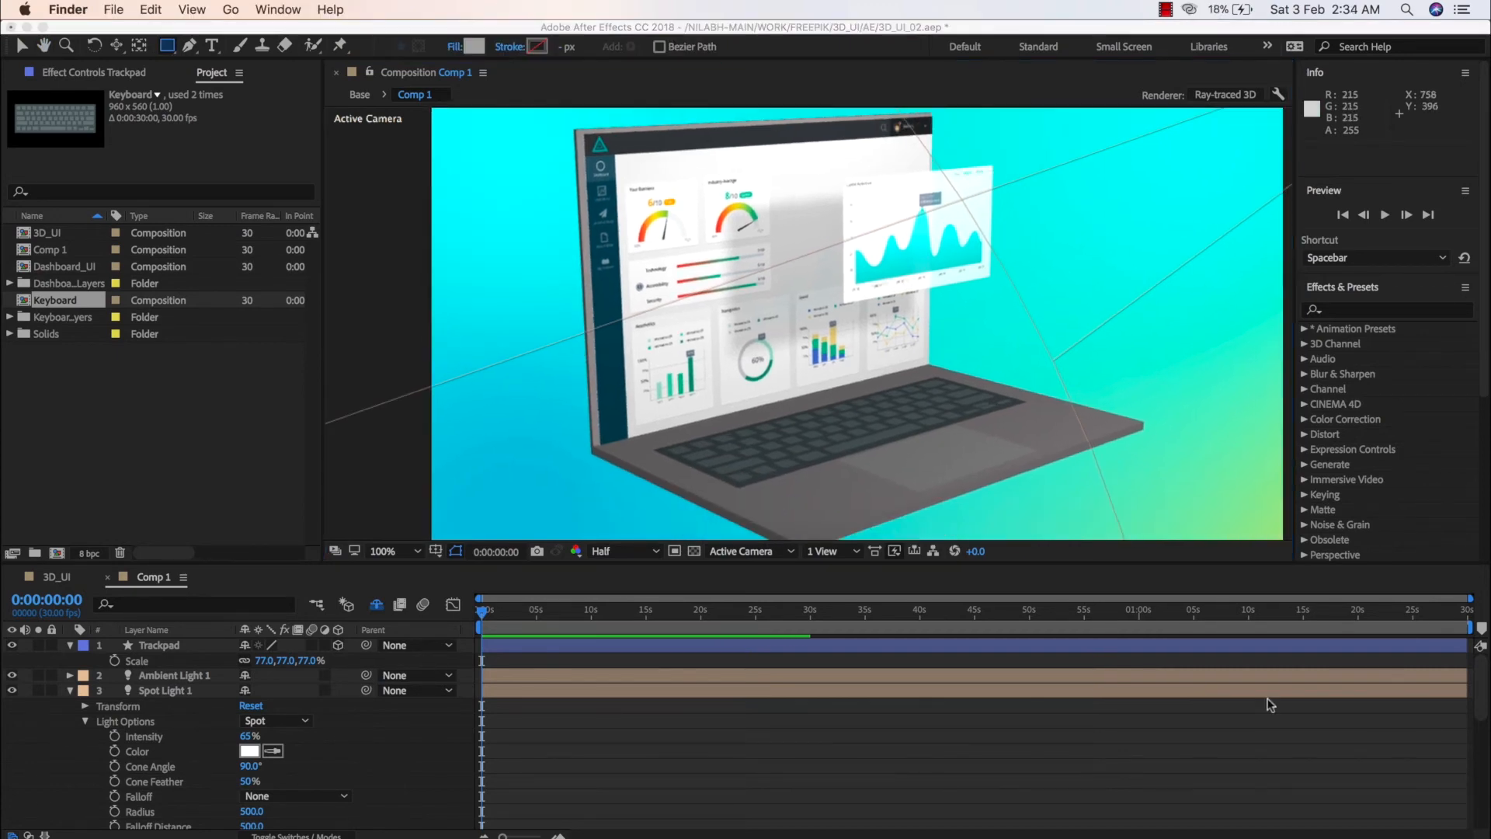
{"action": "left_click", "coordinate": [977, 747]}
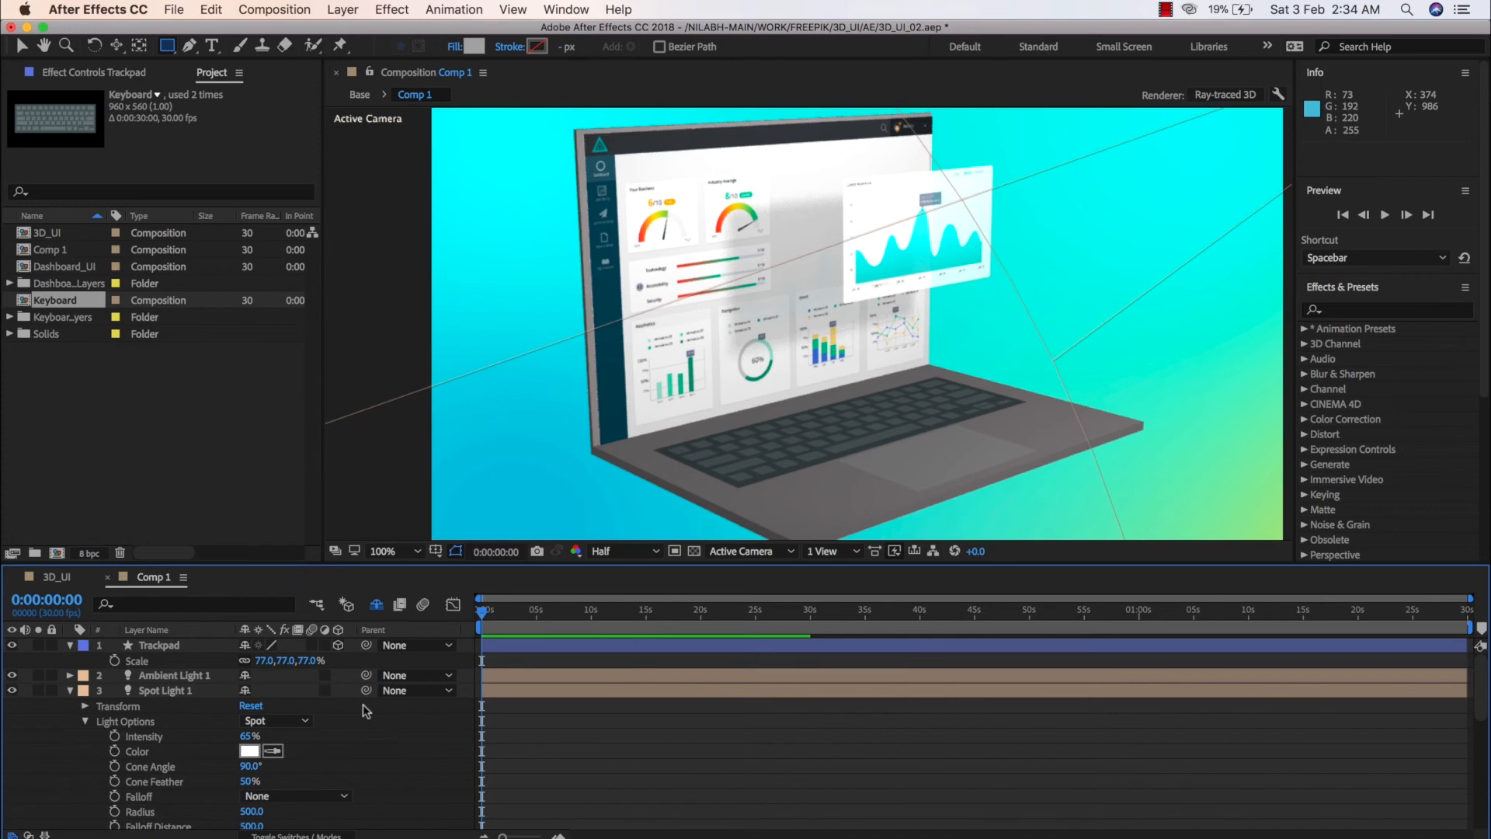
{"action": "left_click", "coordinate": [57, 578]}
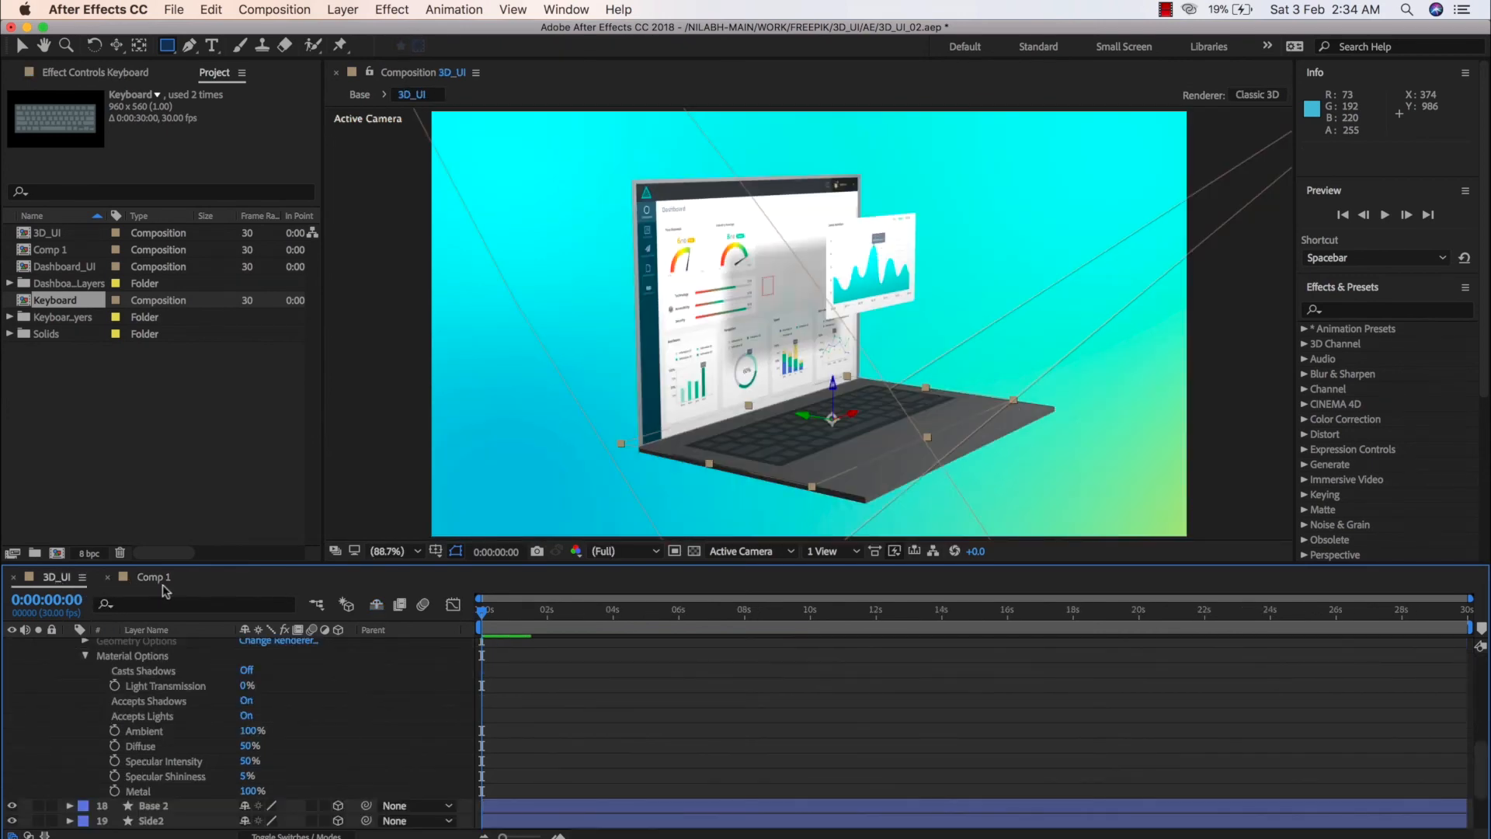
{"action": "left_click", "coordinate": [159, 583]}
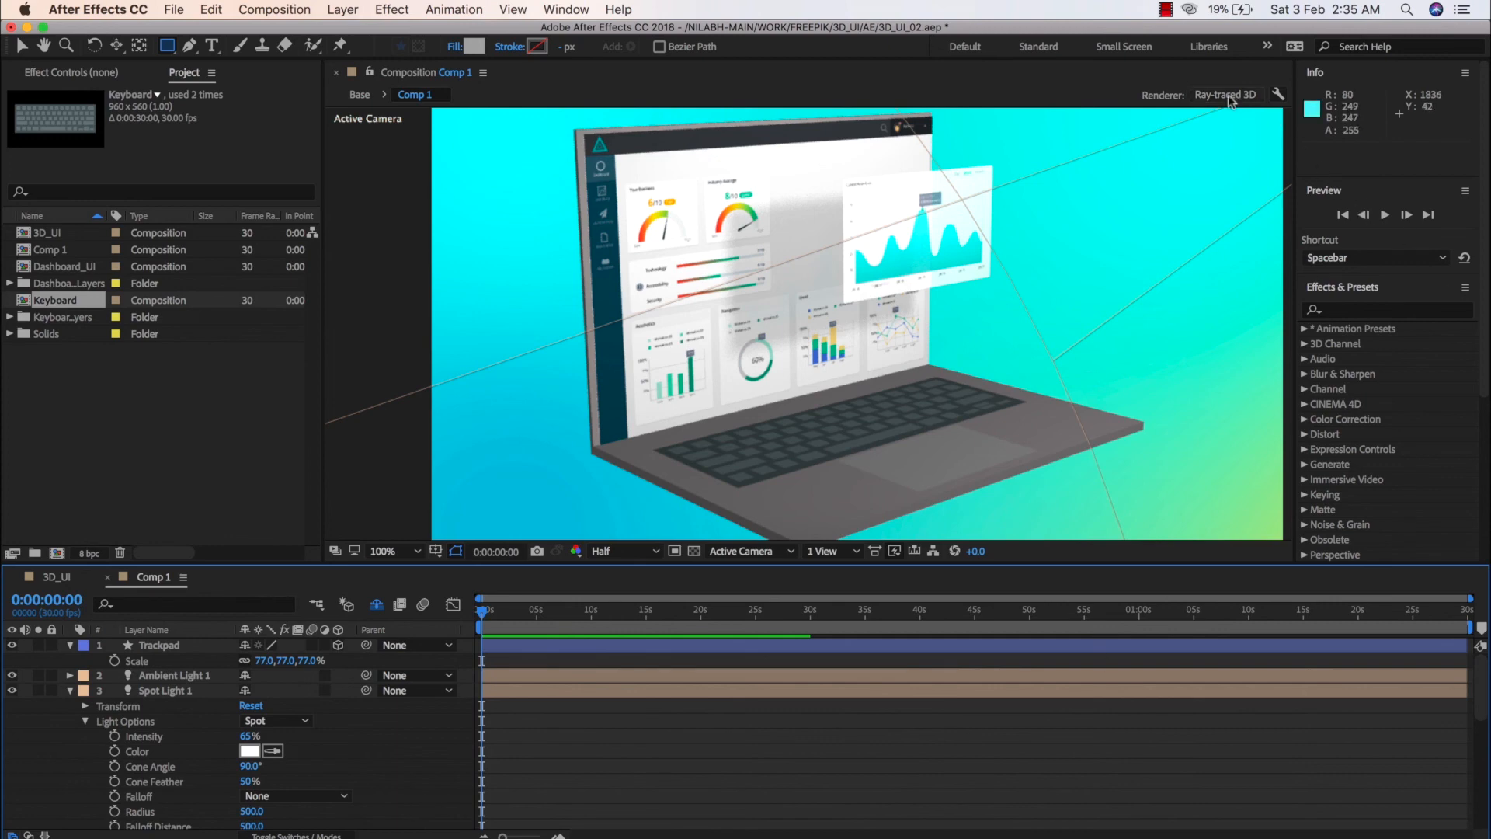
Orbit Camera 1 towards a more frontal view of the laptop, at about 711, -22, -2079
{"action": "left_click", "coordinate": [1089, 97]}
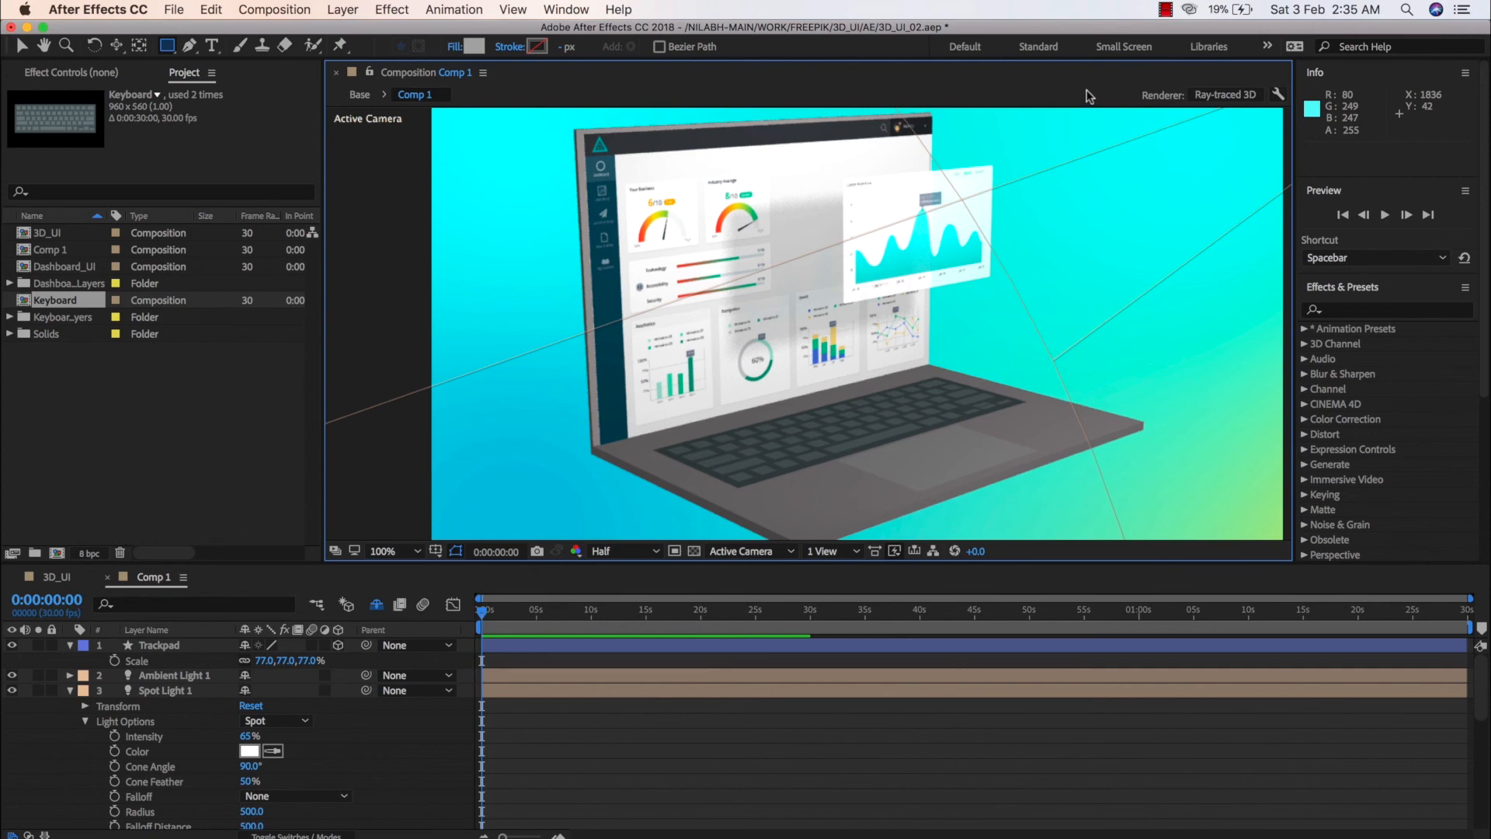
{"action": "key", "text": "y"}
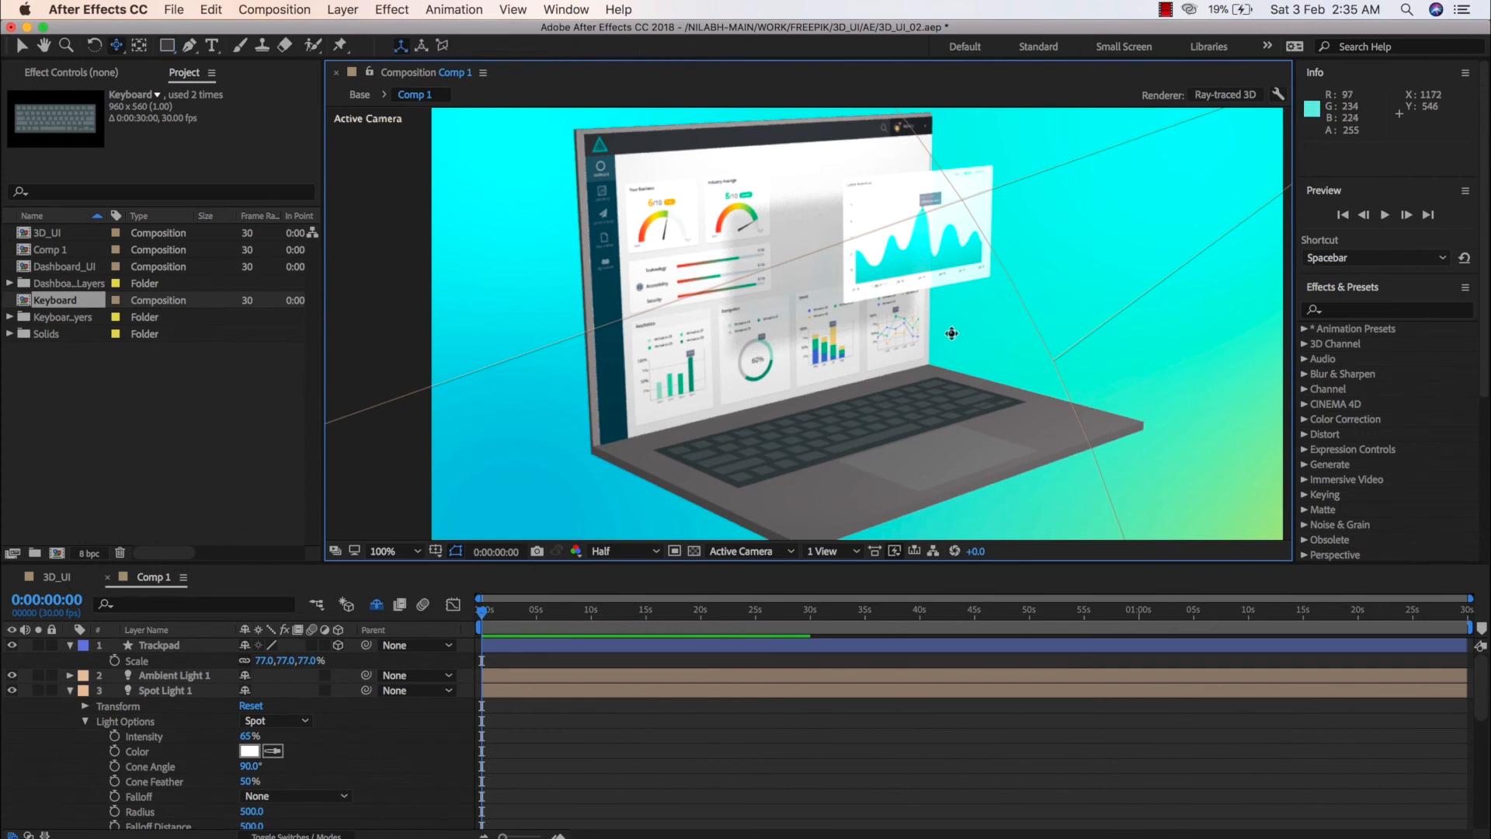
{"action": "key", "text": "c"}
{"action": "left_click_drag", "start_coordinate": [951, 334], "coordinate": [919, 377]}
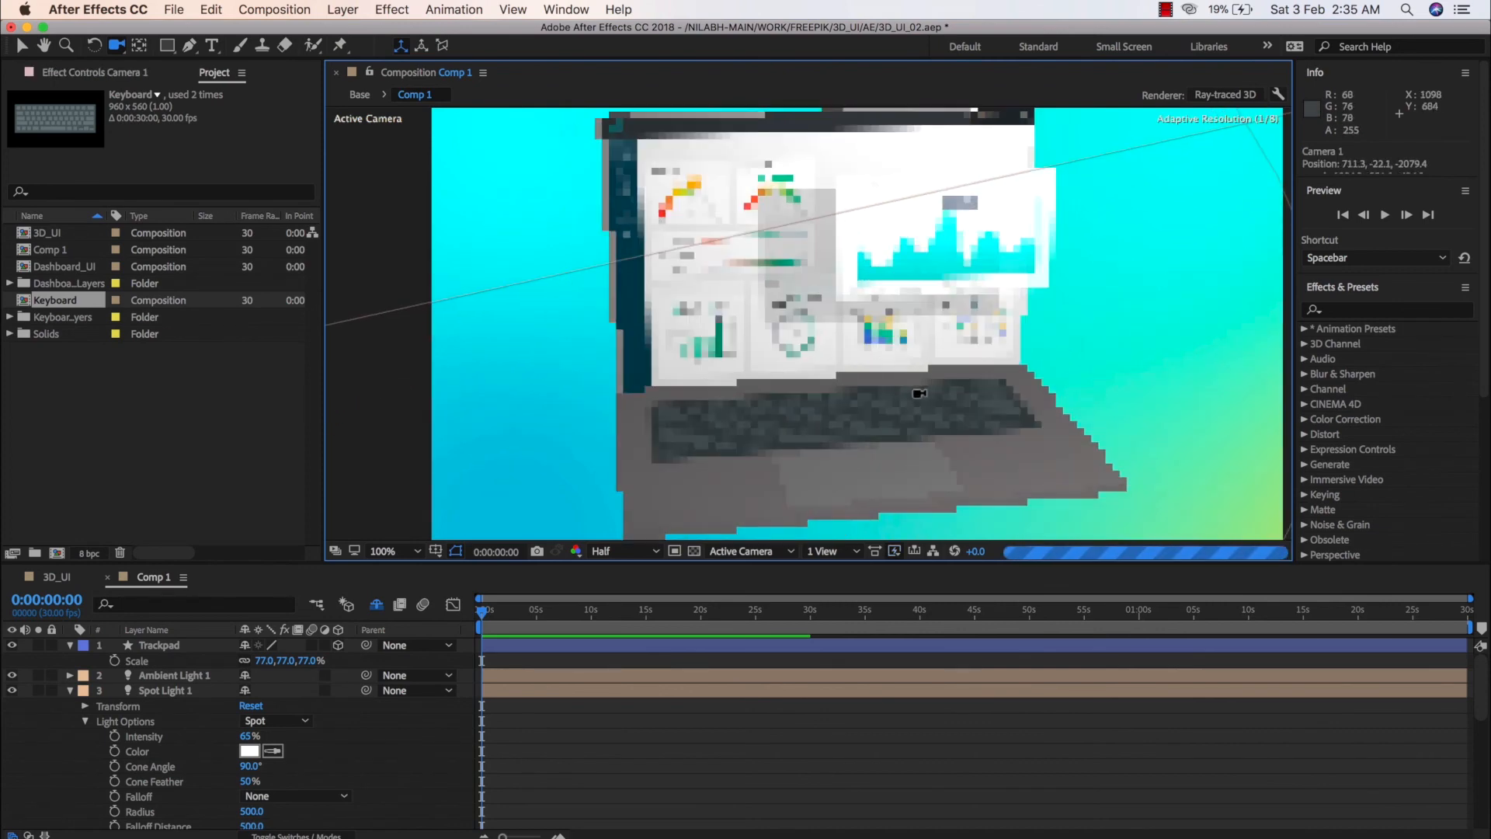